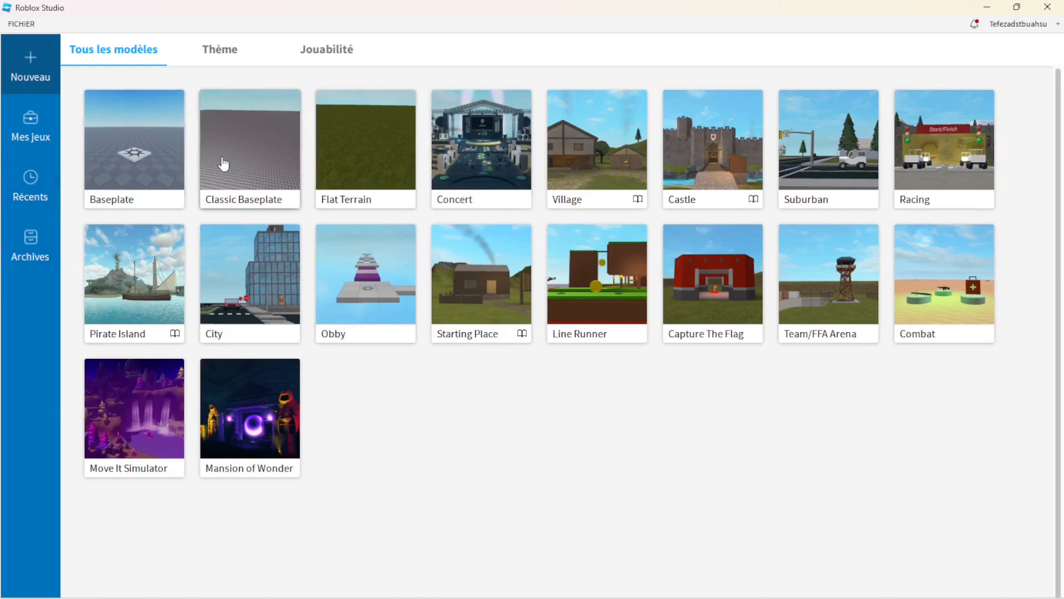
- Create a place from the Classic Baseplate template and add a Script to ServerScriptService
{"action": "left_click", "coordinate": [142, 182]}
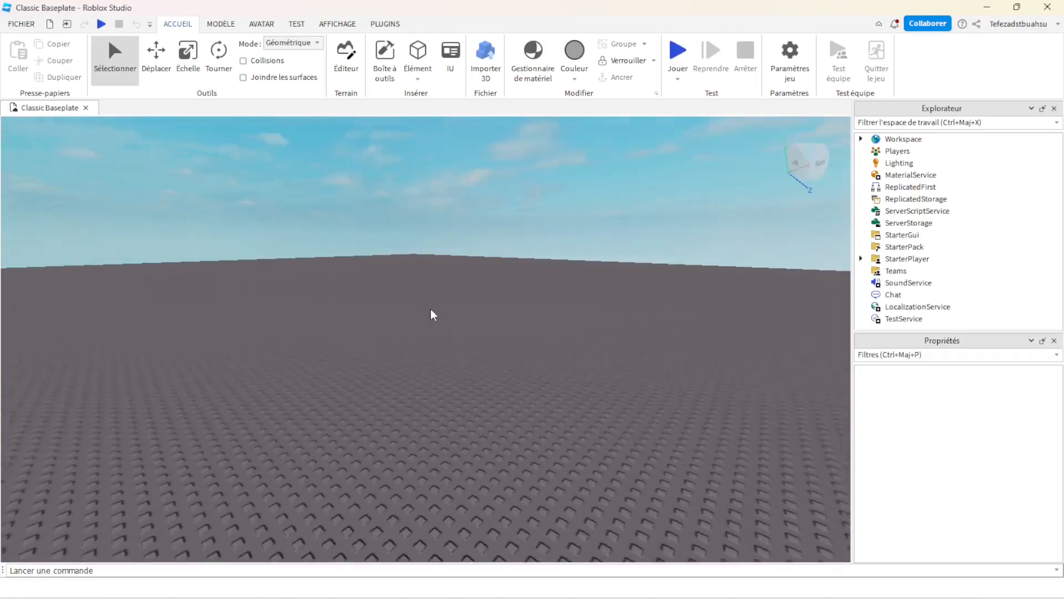
{"action": "right_click_drag", "start_coordinate": [433, 314], "coordinate": [560, 330]}
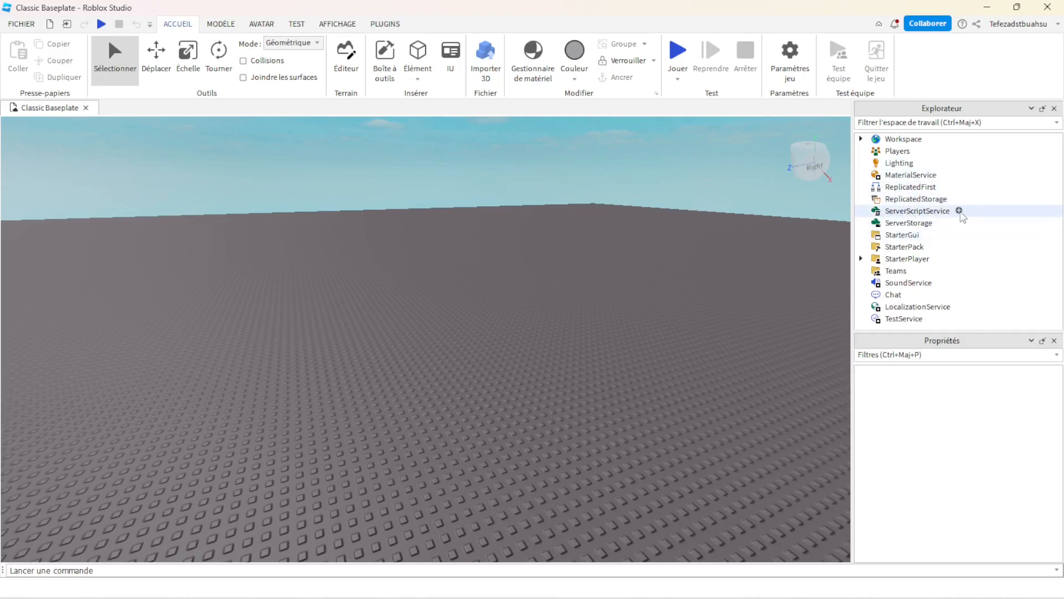
{"action": "left_click", "coordinate": [959, 210]}
{"action": "left_click", "coordinate": [881, 259]}
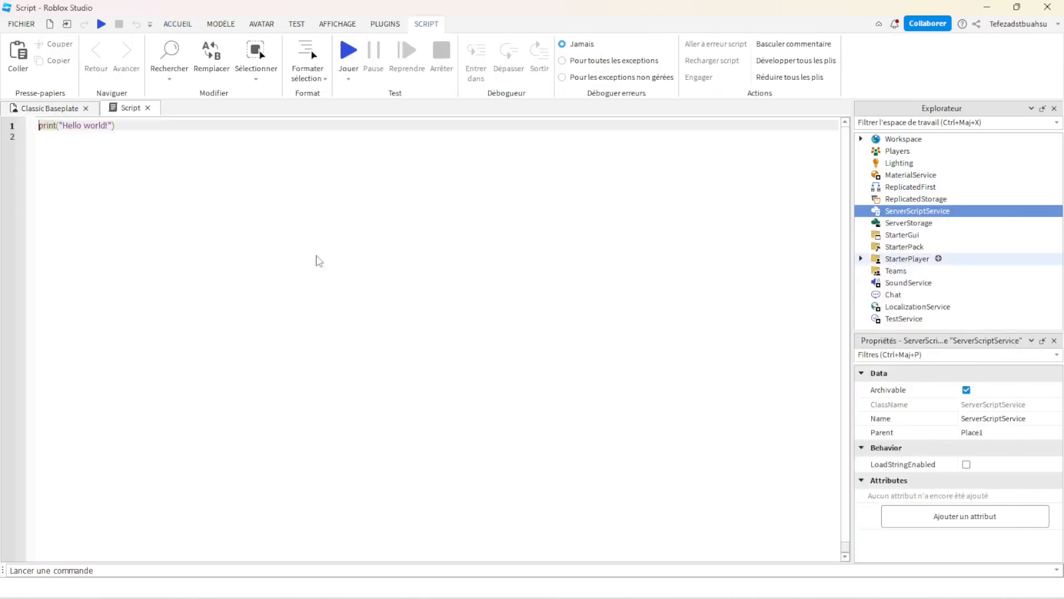
- Replace the script's default Hello world line with a reference to the join event, game.Players.PlayerAdded
{"action": "left_click_drag", "start_coordinate": [191, 128], "coordinate": [2, 114]}
{"action": "key", "text": "BackSpace"}
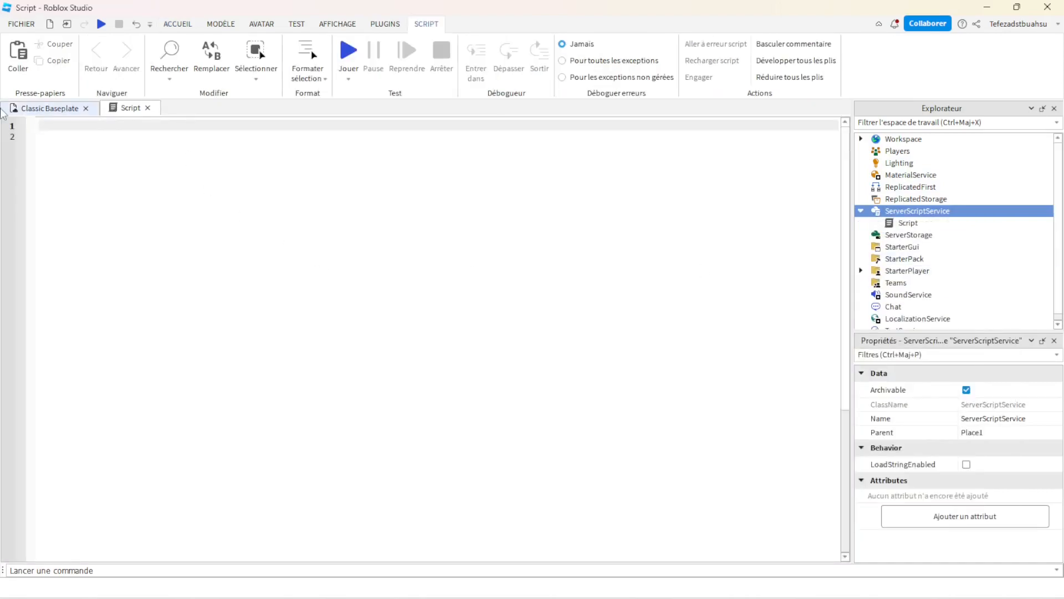
{"action": "type", "text": "game.PL"}
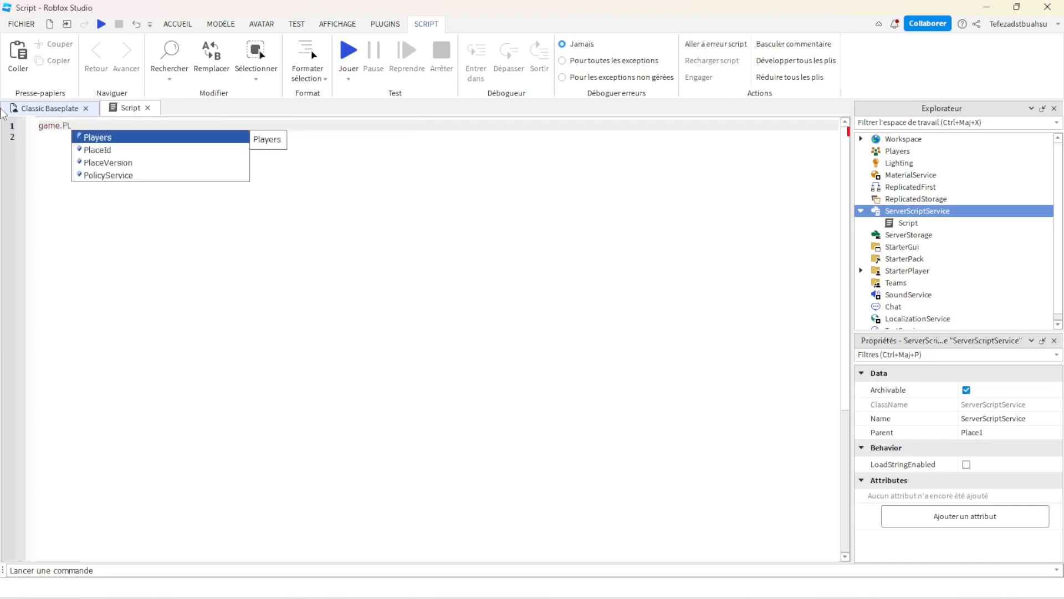
{"action": "key", "text": "Tab"}
{"action": "type", "text": "."}
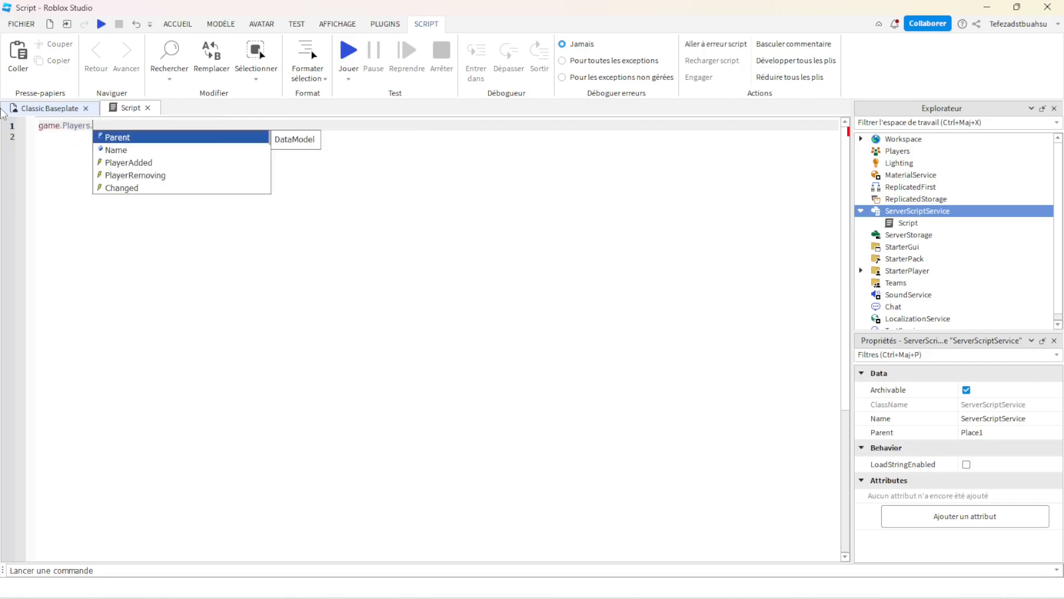
{"action": "key", "text": "BackSpace"}
{"action": "type", "text": "Pla"}
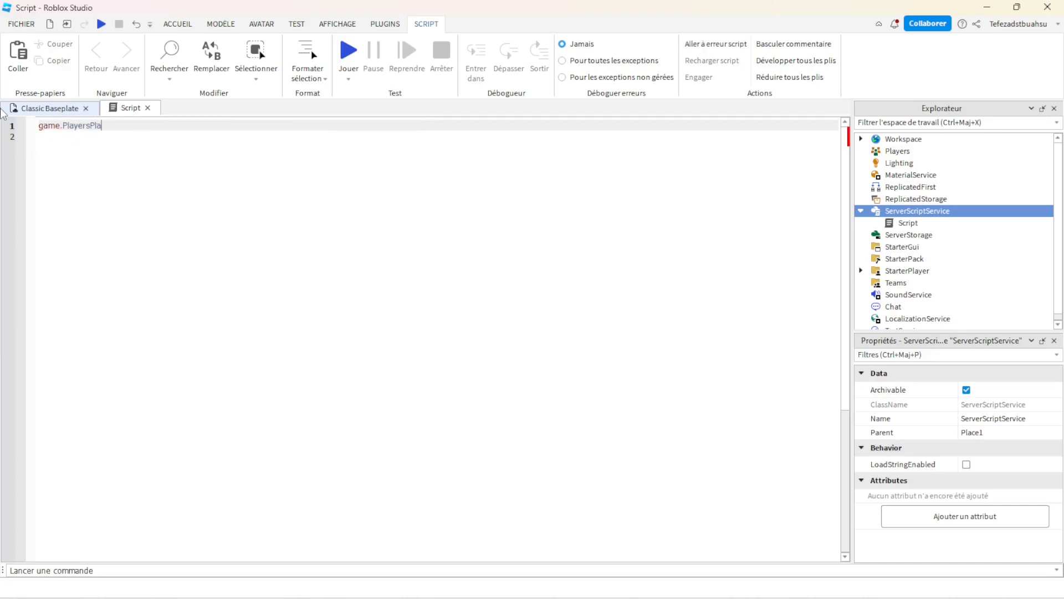
{"action": "key", "text": "BackSpace"}
{"action": "key", "text": "BackSpace"}
{"action": "key", "text": "BackSpace"}
{"action": "type", "text": ".P"}
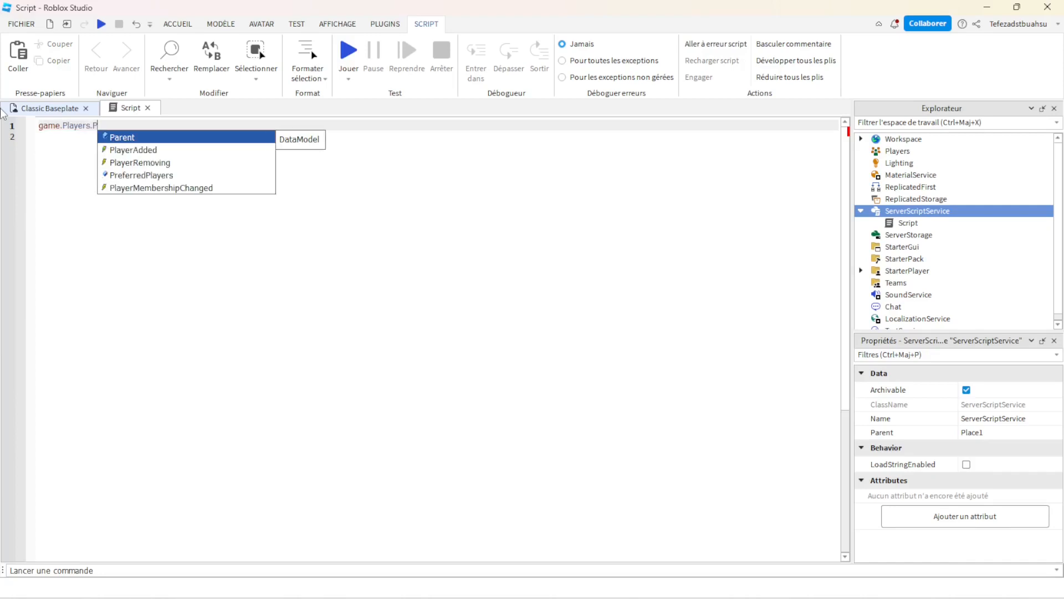
{"action": "key", "text": "Down"}
{"action": "key", "text": "Tab"}
- Connect the PlayerAdded event to an inline function(player) and open its body down to the closing end
{"action": "type", "text": ":"}
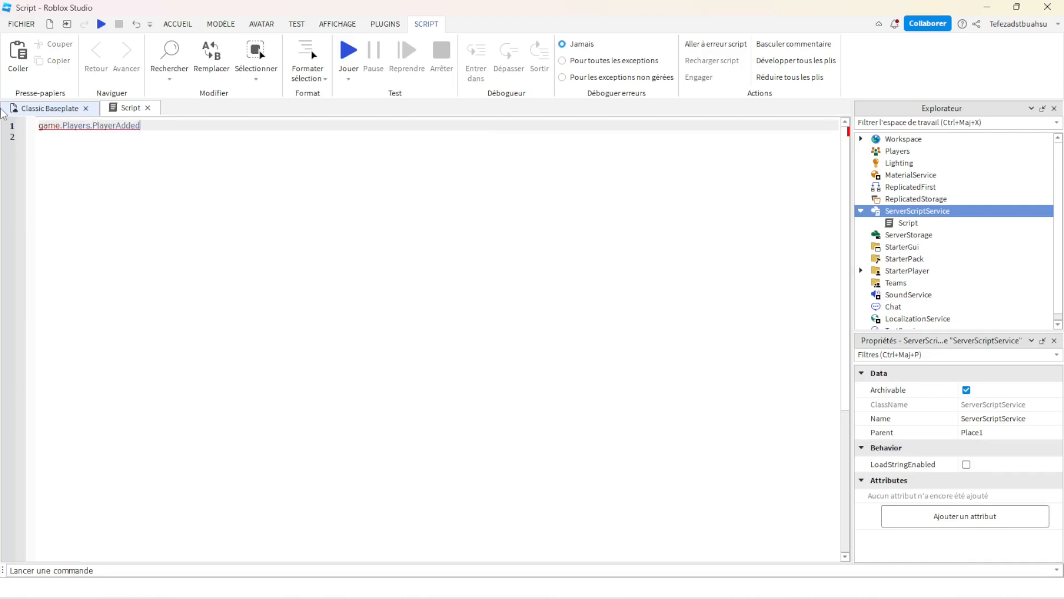
{"action": "key", "text": "Tab"}
{"action": "type", "text": "("}
{"action": "type", "text": "function"}
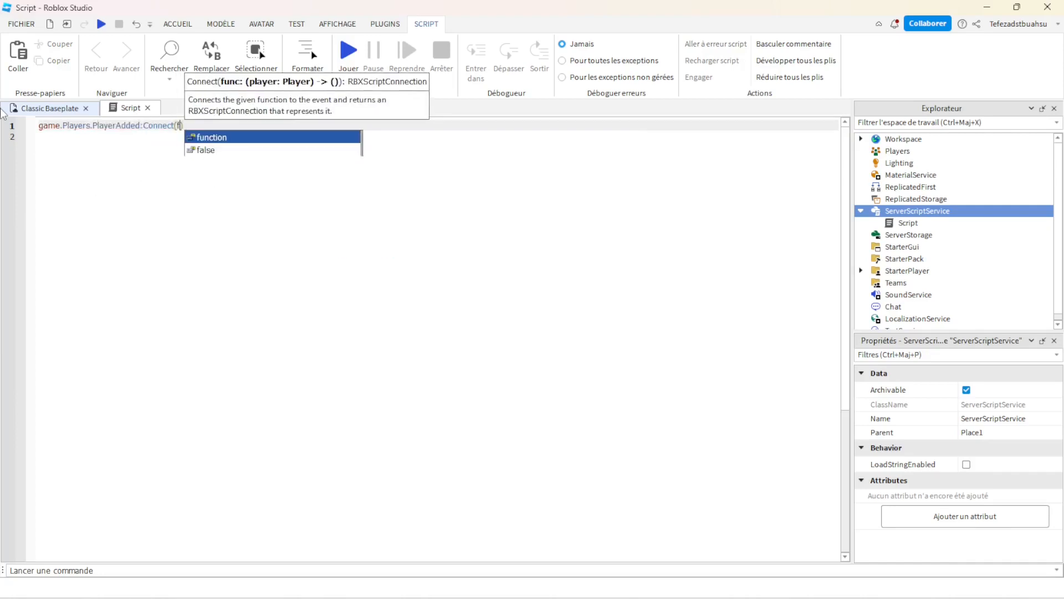
{"action": "type", "text": "("}
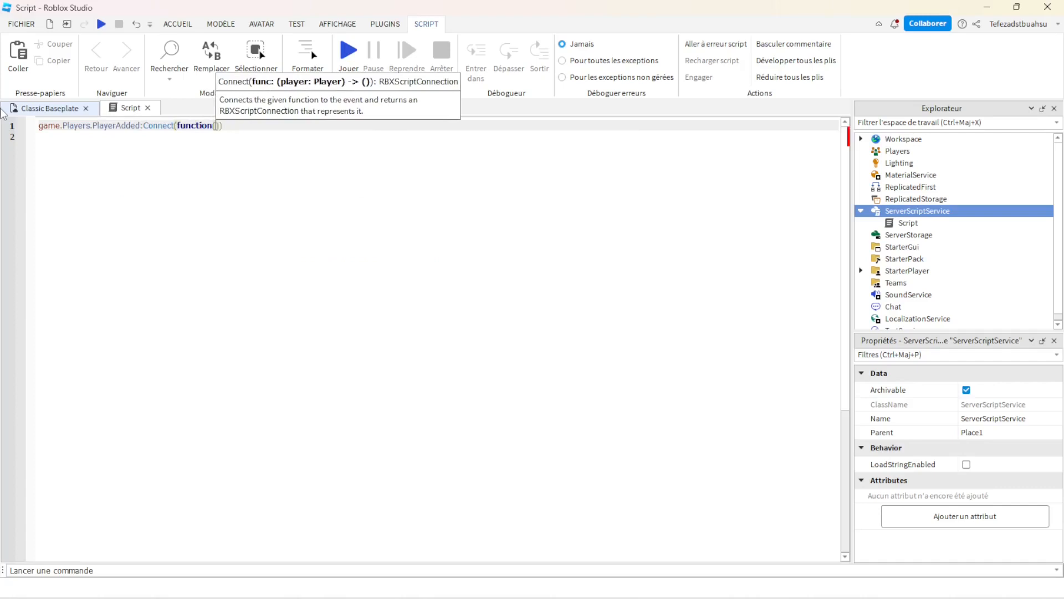
{"action": "type", "text": "player"}
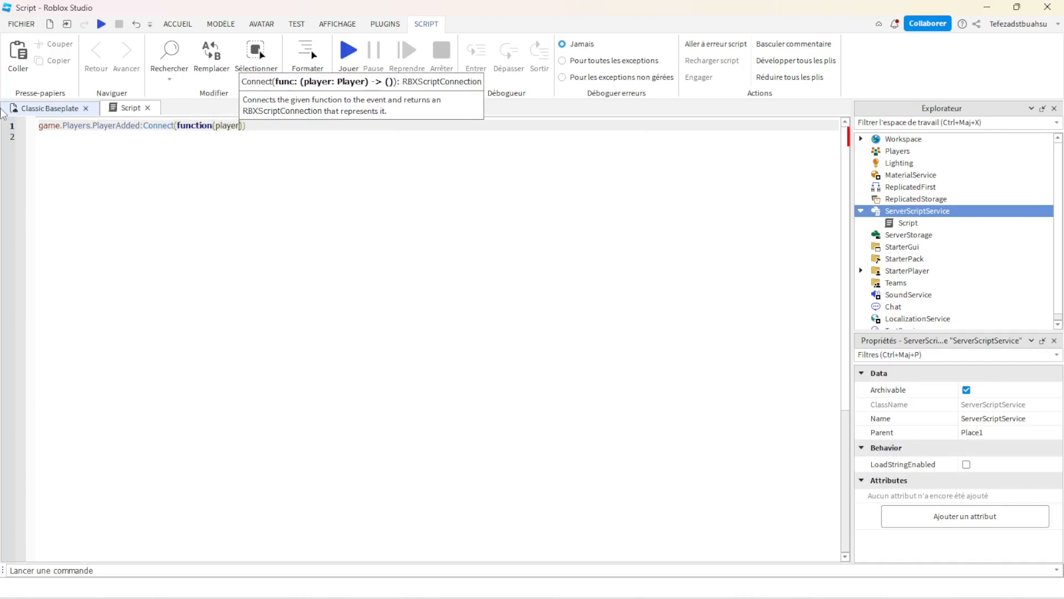
{"action": "type", "text": ")"}
{"action": "key", "text": "Return"}
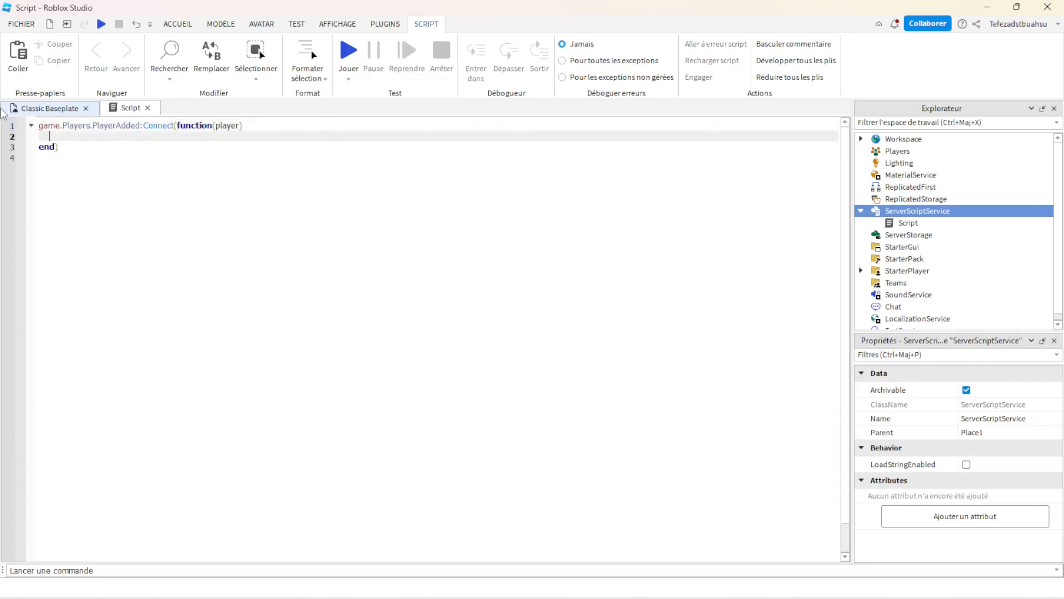
- Inside the function, declare local leaderstats = Instance.new("Folder")
{"action": "type", "text": "local leaderstats = Instance"}
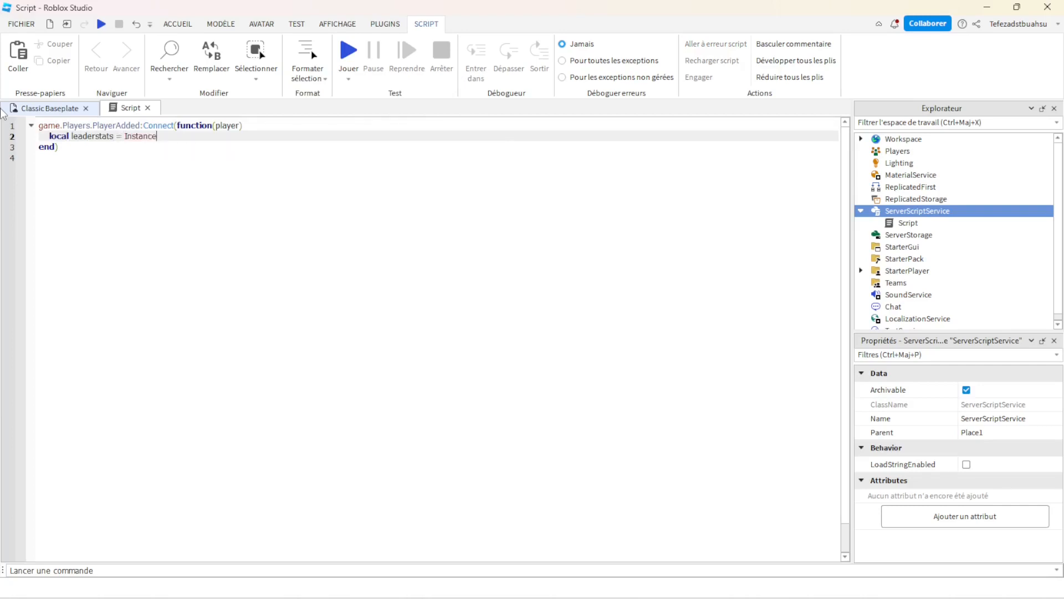
{"action": "type", "text": ".N"}
{"action": "key", "text": "Tab"}
{"action": "type", "text": "("}
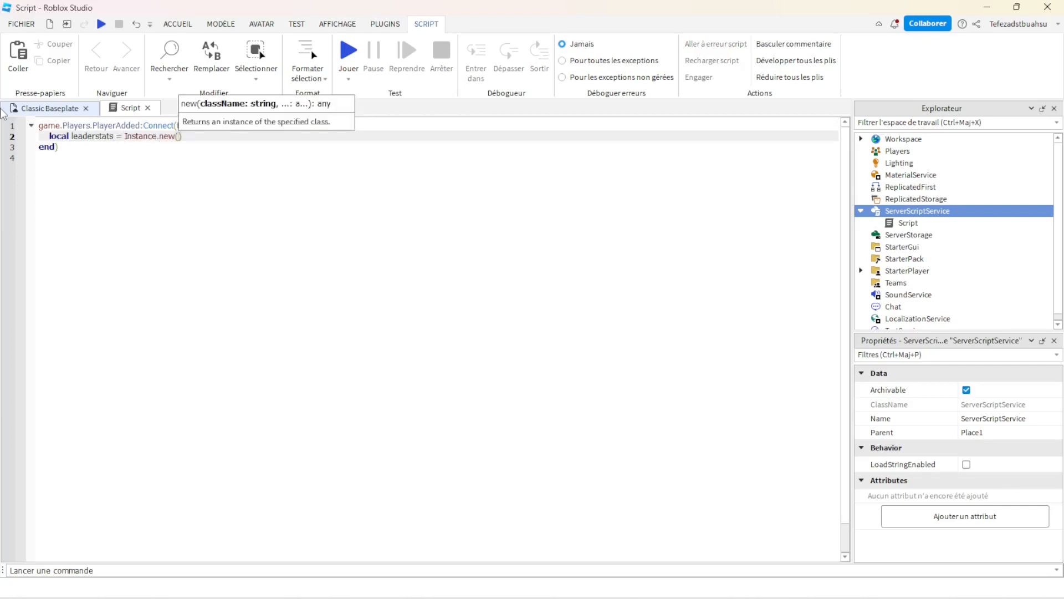
{"action": "type", "text": "\"Folder\""}
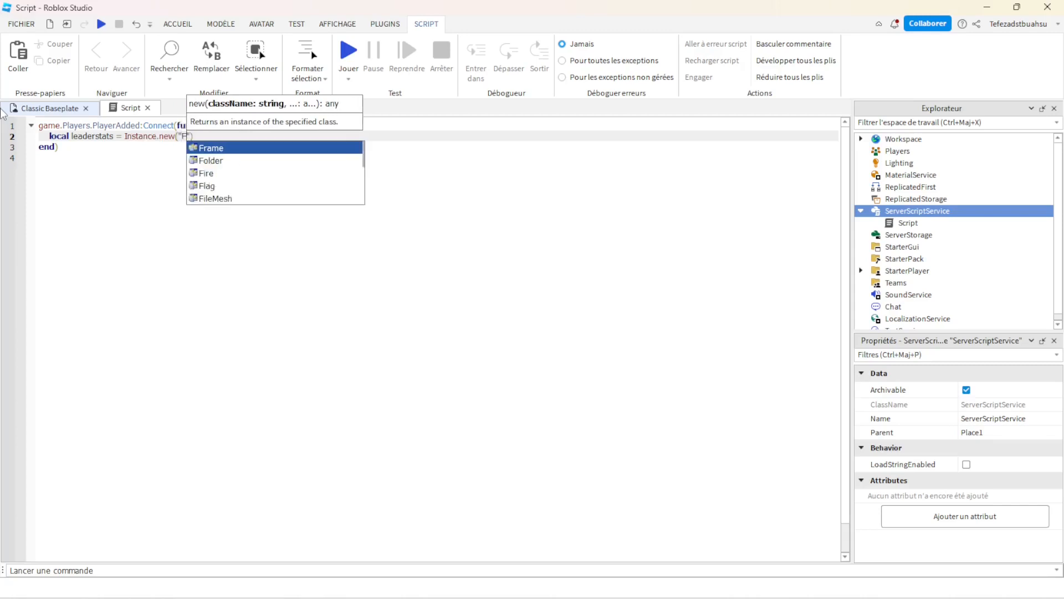
{"action": "type", "text": ")"}
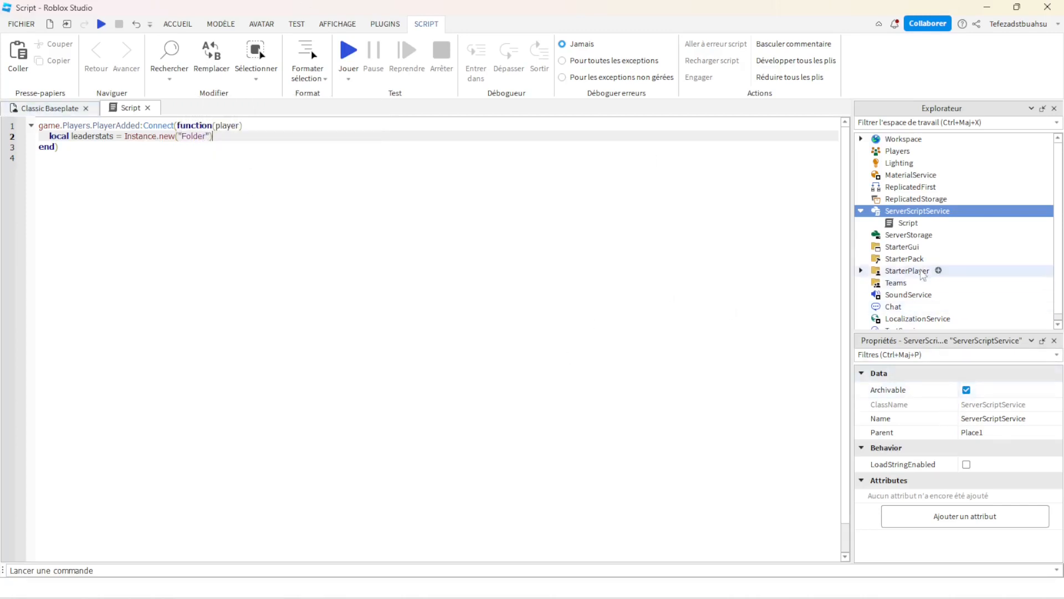
- Rename the Script in ServerScriptService to leaderstats
{"action": "left_click", "coordinate": [908, 223]}
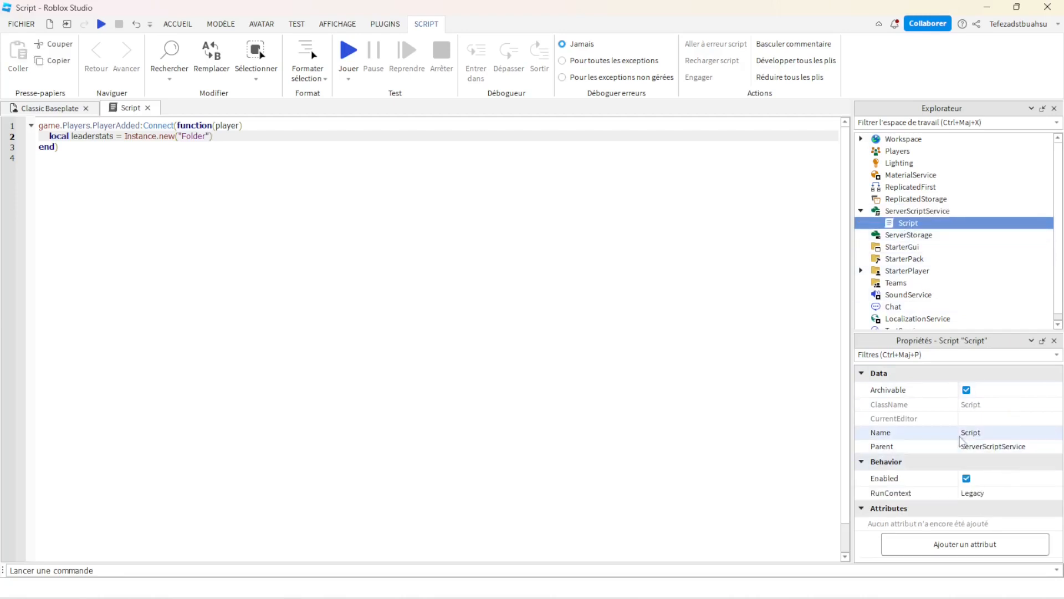
{"action": "left_click", "coordinate": [1001, 432]}
{"action": "type", "text": "leda"}
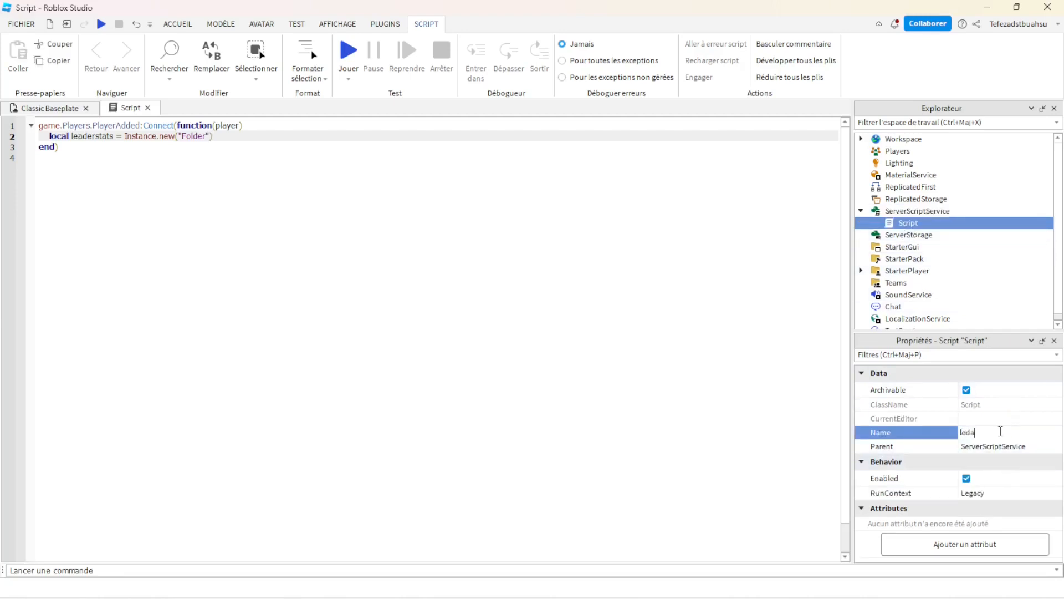
{"action": "key", "text": "BackSpace"}
{"action": "key", "text": "BackSpace"}
{"action": "key", "text": "BackSpace"}
{"action": "type", "text": "eaderstats"}
{"action": "key", "text": "Return"}
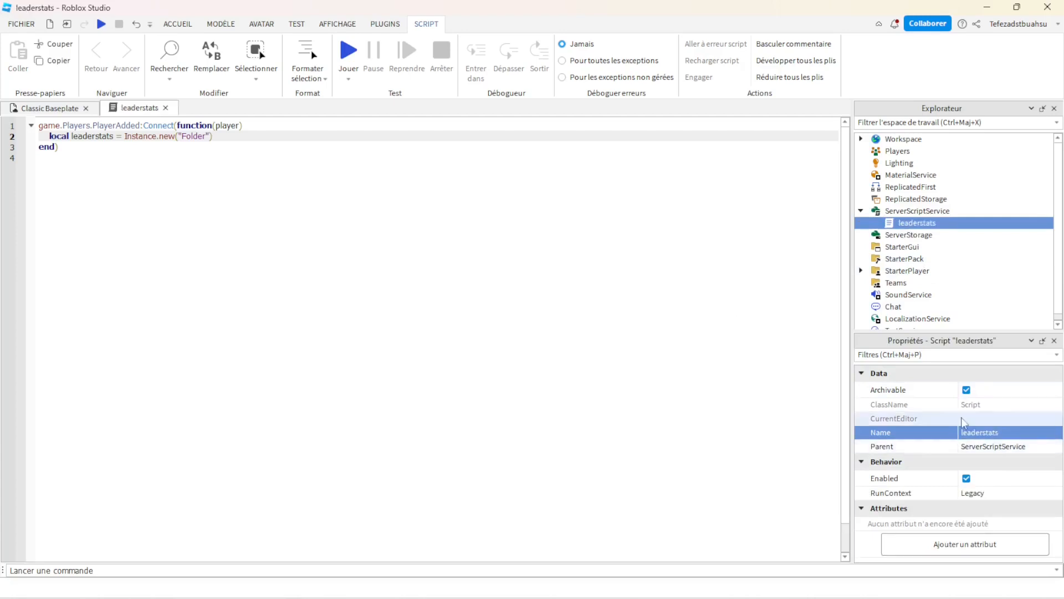
- Below the Folder declaration, name the folder in code with leaderstats.Name = "leaderstats"
{"action": "left_click", "coordinate": [235, 139]}
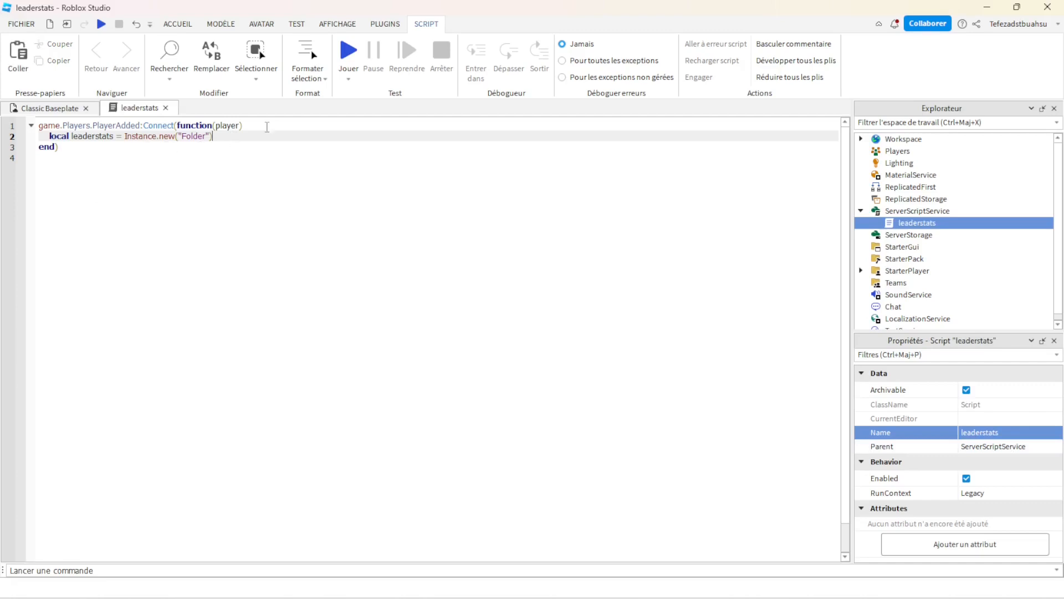
{"action": "key", "text": "Return"}
{"action": "type", "text": "leaderstas"}
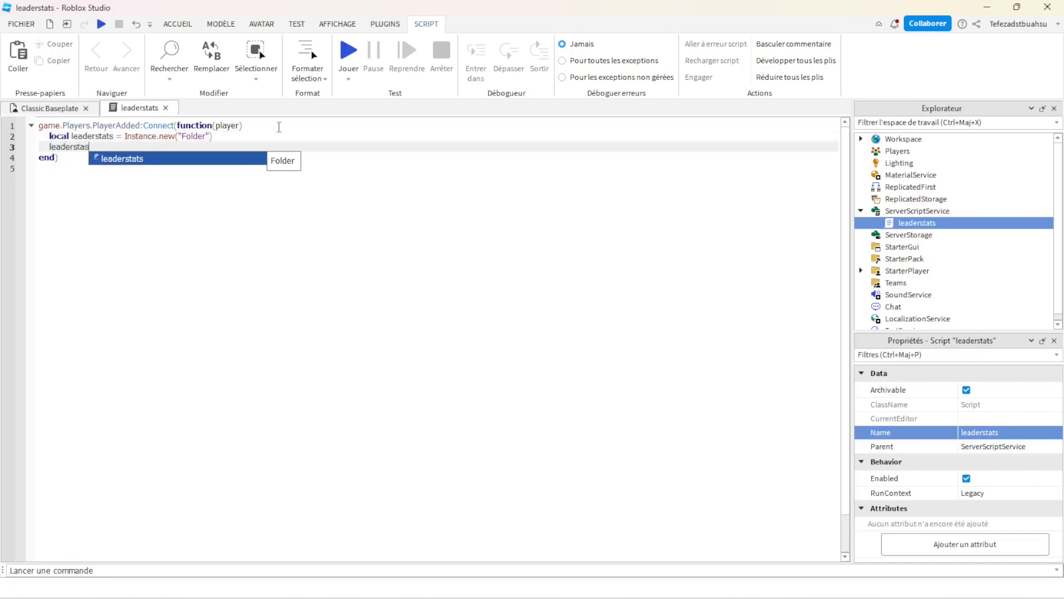
{"action": "key", "text": "Tab"}
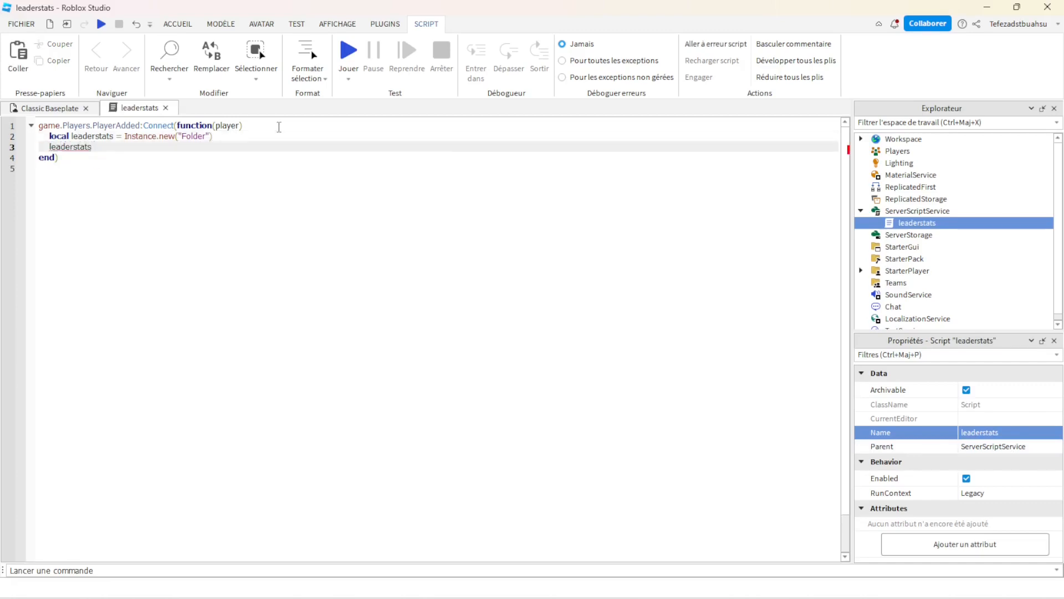
{"action": "type", "text": ".Name"}
{"action": "type", "text": " ="}
{"action": "type", "text": " \"L"}
{"action": "type", "text": "leaderstats"}
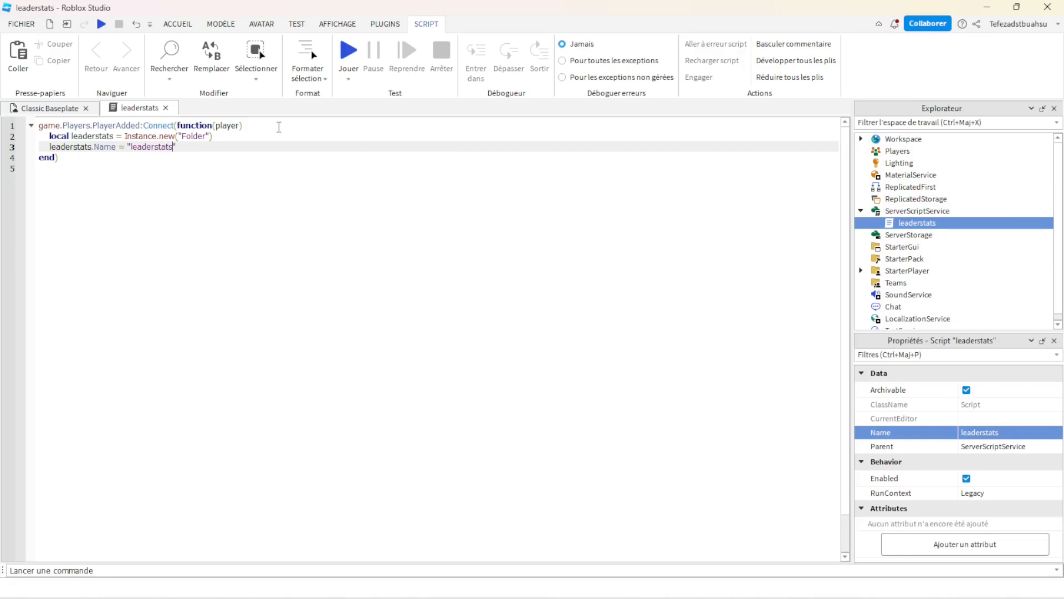
- Parent the folder to the joining player with leaderstats.Parent = player and leave a blank line below it
{"action": "key", "text": "Return"}
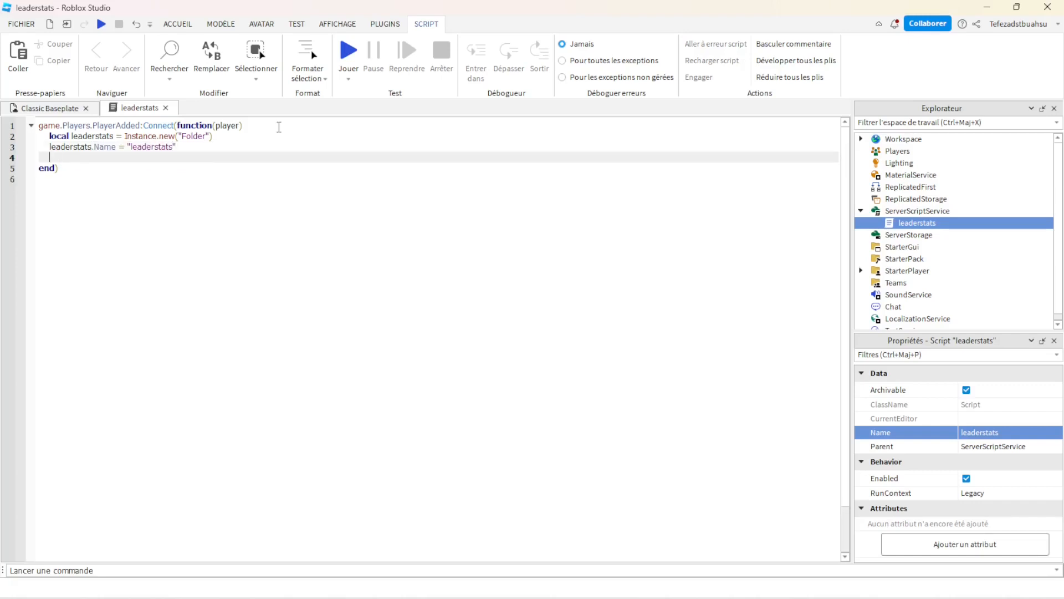
{"action": "type", "text": "leaderstats."}
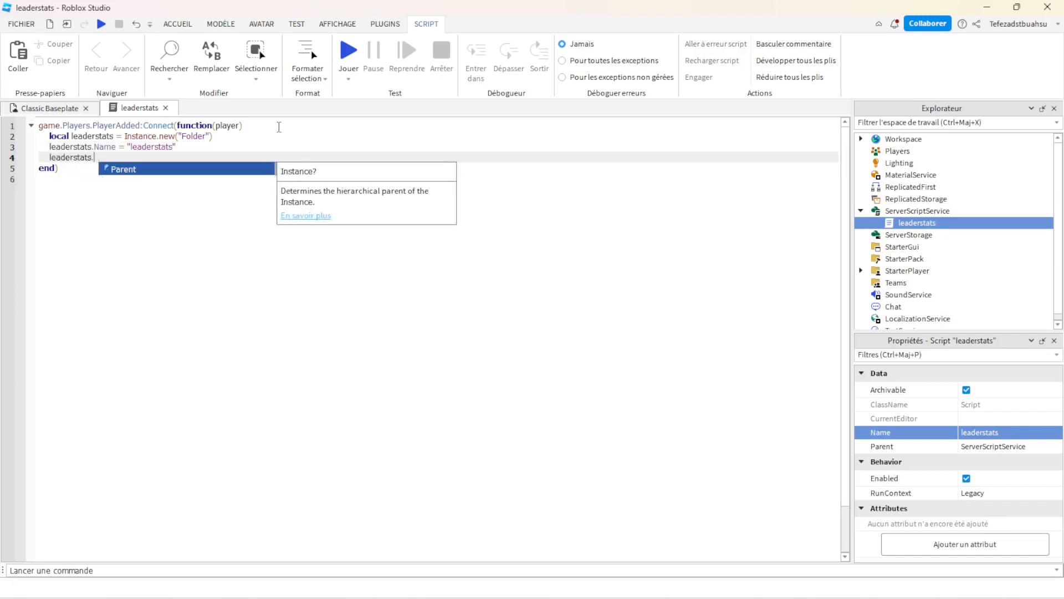
{"action": "key", "text": "Tab"}
{"action": "type", "text": "= pl"}
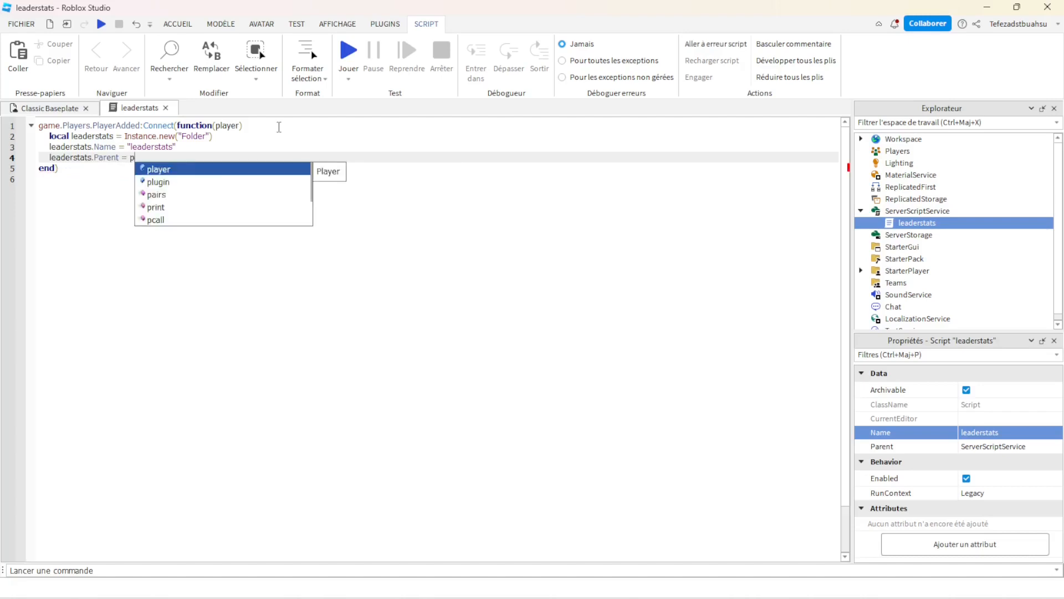
{"action": "key", "text": "Tab"}
{"action": "key", "text": "Return"}
{"action": "key", "text": "Return"}
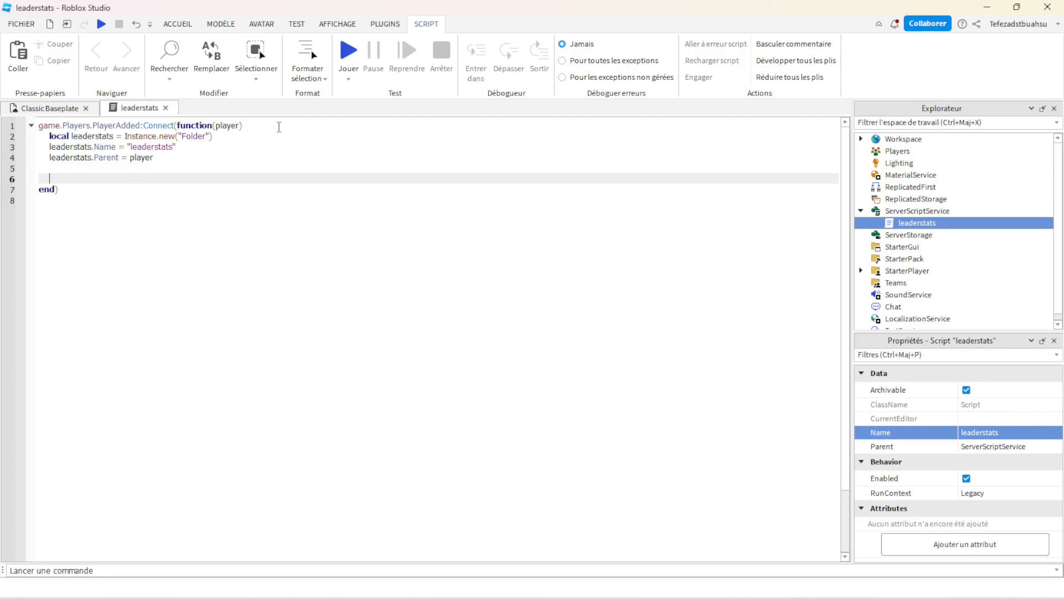
- Declare the click counter with local clicks = Instance.new("IntValue")
{"action": "type", "text": "lo"}
{"action": "key", "text": "Tab"}
{"action": "type", "text": "clicks = i"}
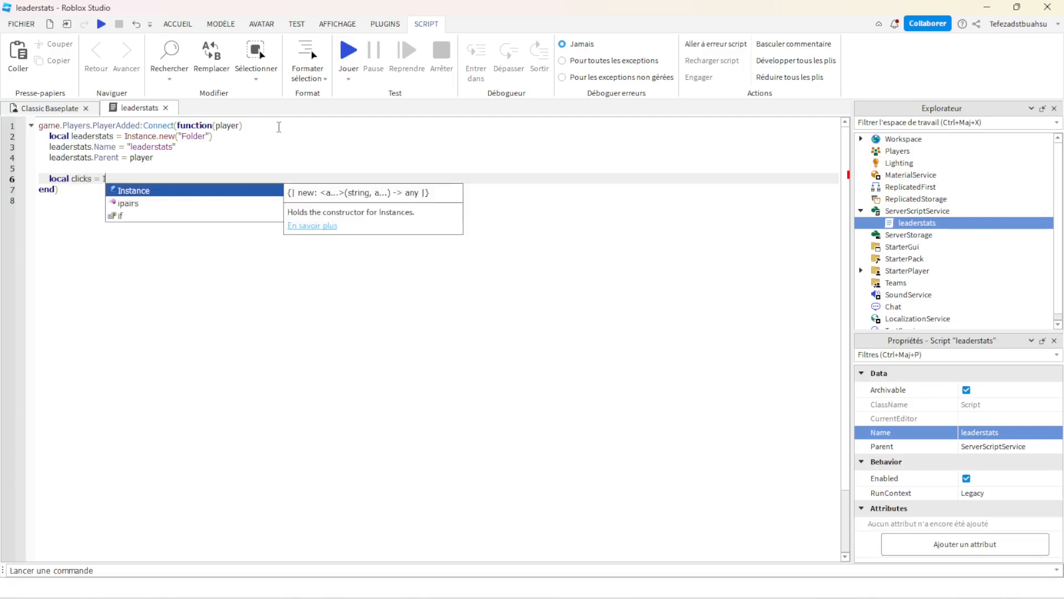
{"action": "type", "text": "nstan"}
{"action": "key", "text": "Tab"}
{"action": "type", "text": ".N"}
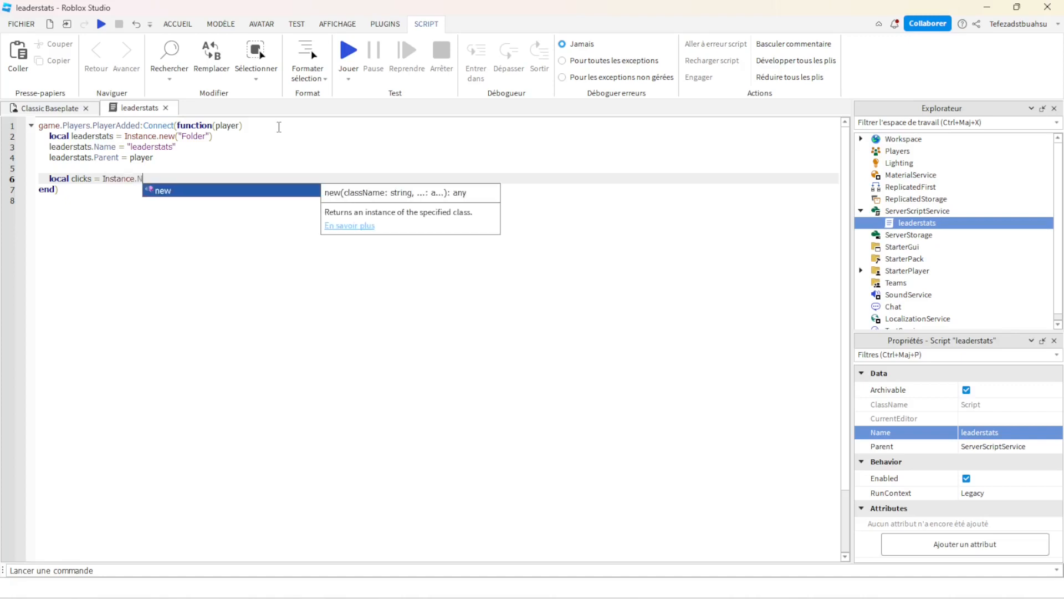
{"action": "key", "text": "Tab"}
{"action": "type", "text": "("}
{"action": "type", "text": "\"In"}
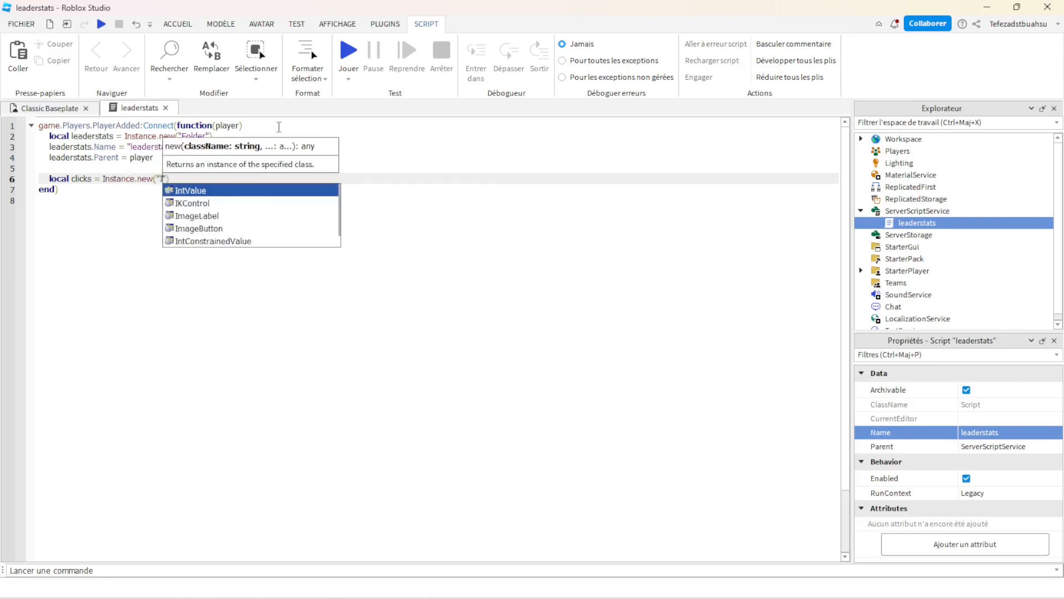
{"action": "key", "text": "Tab"}
{"action": "key", "text": "End"}
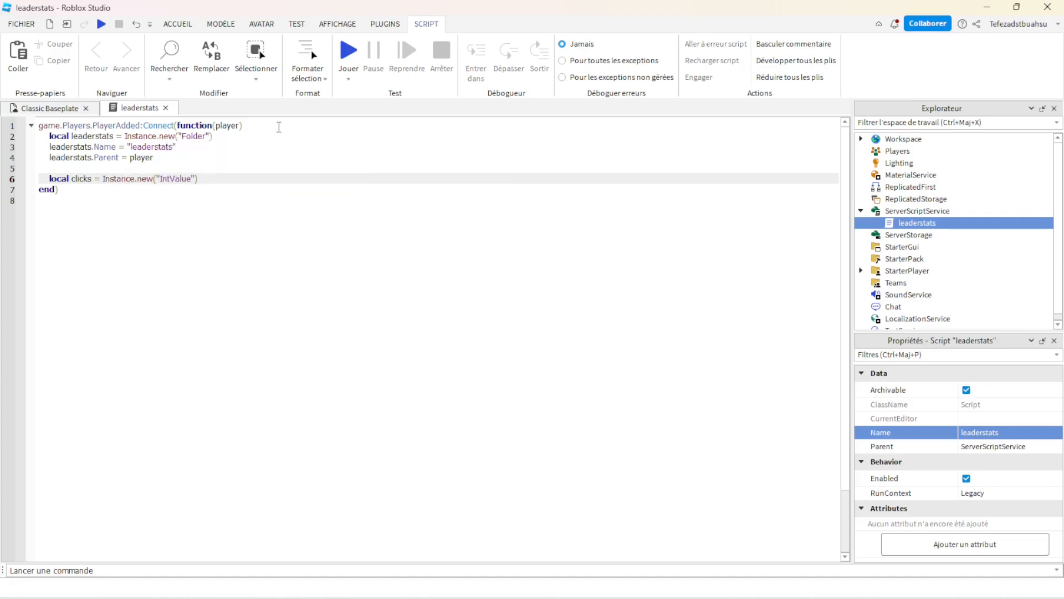
- Below the clicks declaration, name the value in code with clicks.Name = "Clicks"
{"action": "key", "text": "Return"}
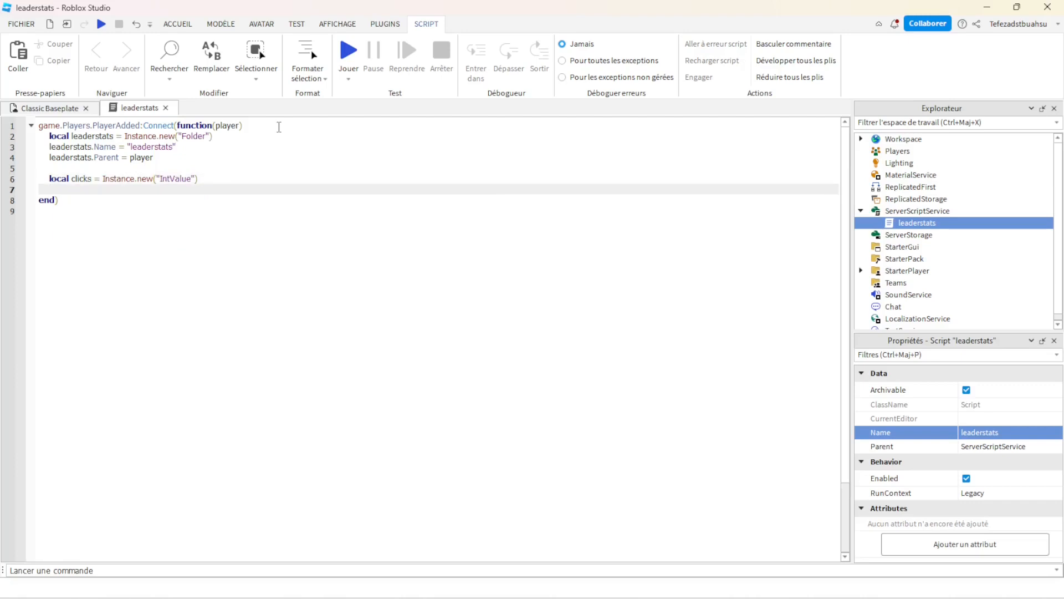
{"action": "type", "text": "clicks."}
{"action": "key", "text": "Down"}
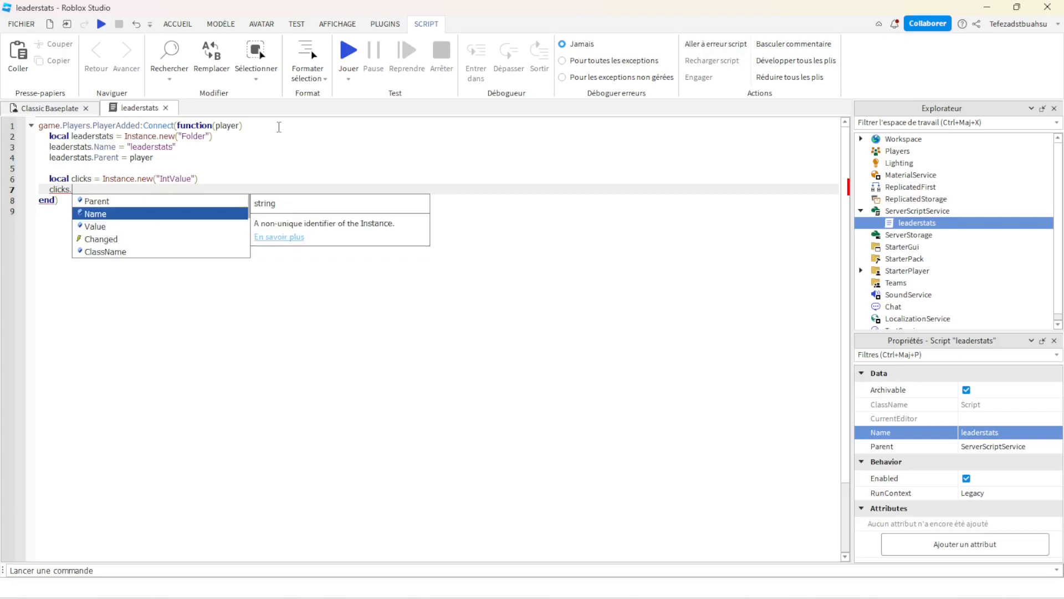
{"action": "key", "text": "Tab"}
{"action": "type", "text": "= \""}
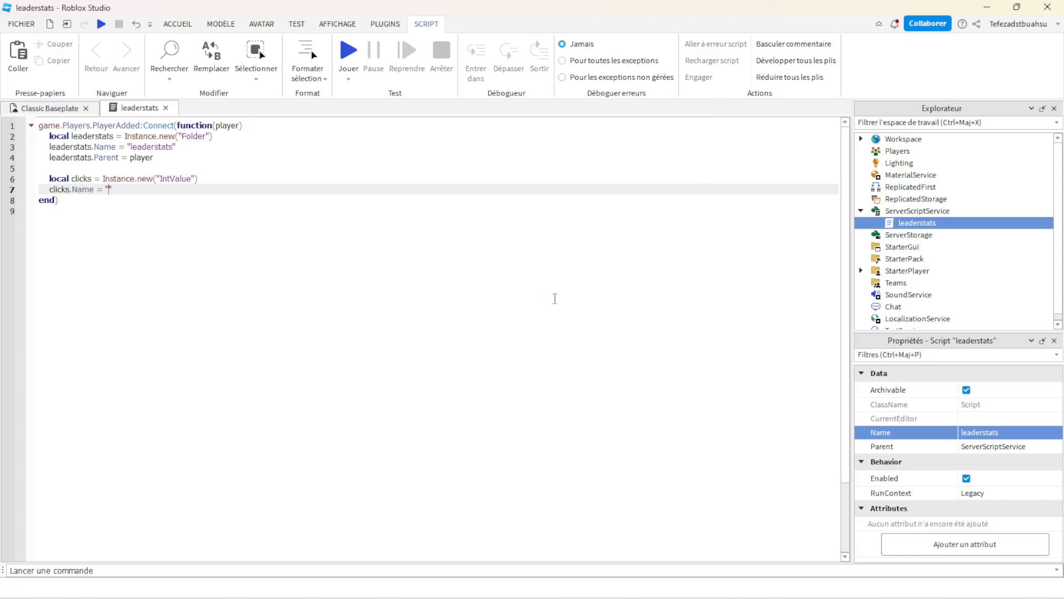
{"action": "type", "text": "Clciks"}
{"action": "double_click", "coordinate": [112, 189]}
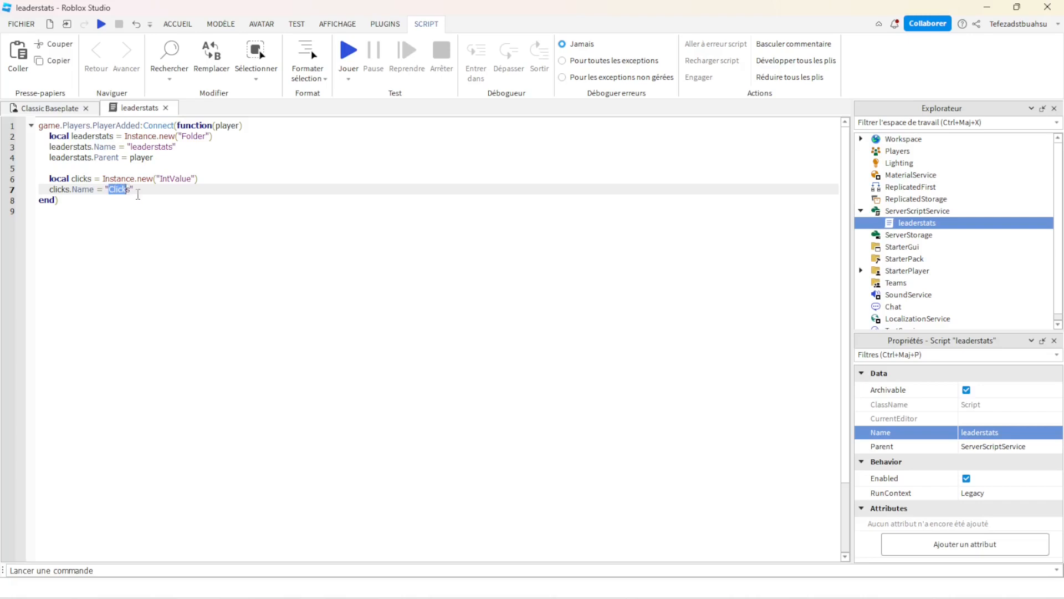
{"action": "left_click", "coordinate": [133, 190]}
{"action": "left_click_drag", "start_coordinate": [132, 190], "coordinate": [108, 189]}
{"action": "left_click", "coordinate": [188, 186]}
{"action": "left_click_drag", "start_coordinate": [107, 190], "coordinate": [127, 190]}
{"action": "left_click", "coordinate": [409, 195]}
- Set the counter's starting value on a new line with clicks.Value = 0
{"action": "left_click", "coordinate": [412, 189]}
{"action": "key", "text": "Return"}
{"action": "type", "text": "cliks"}
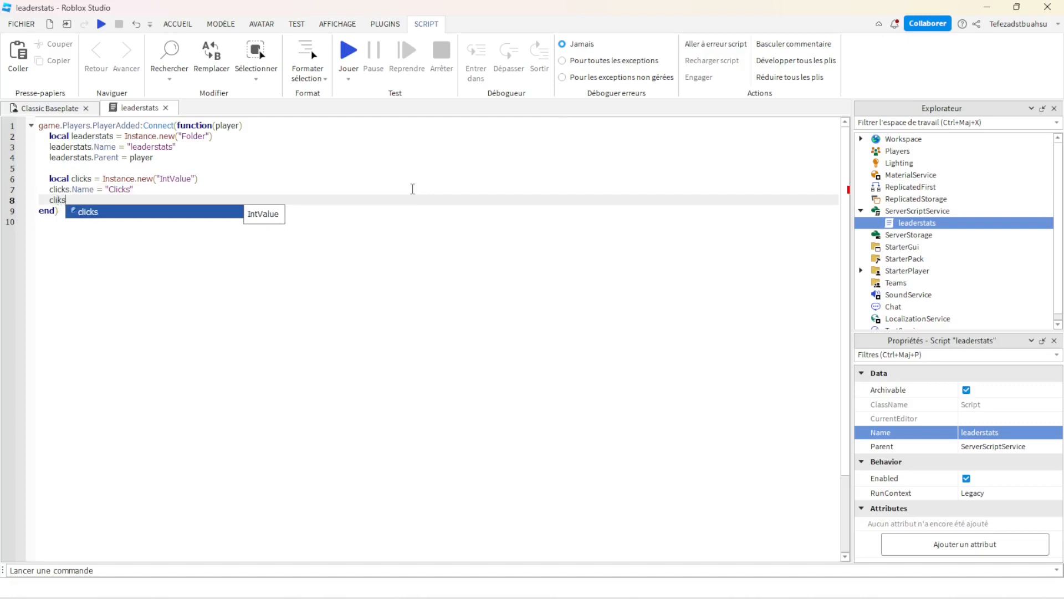
{"action": "key", "text": "Escape"}
{"action": "key", "text": "BackSpace"}
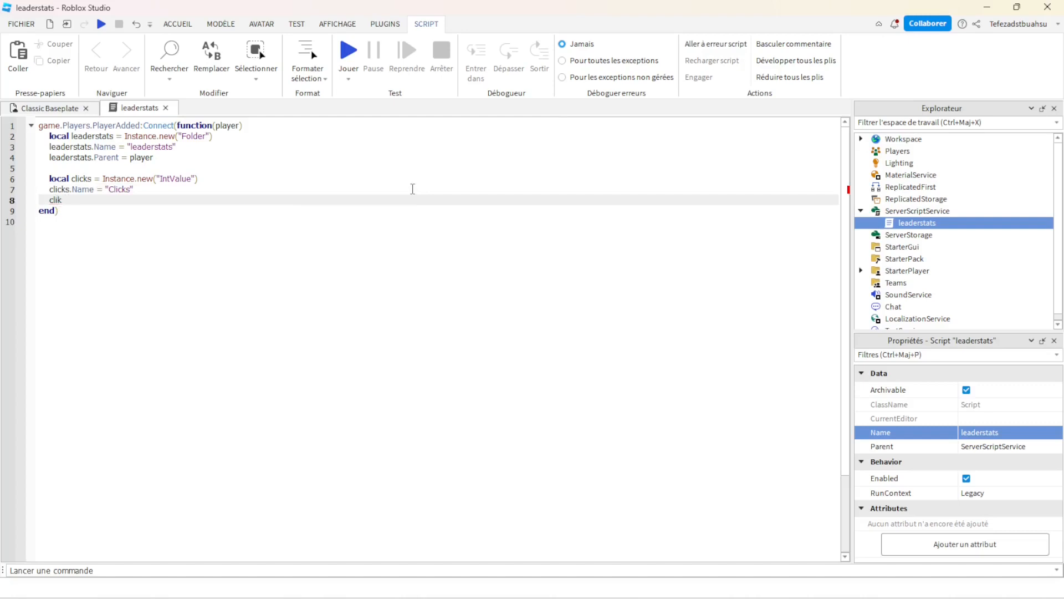
{"action": "type", "text": "cks."}
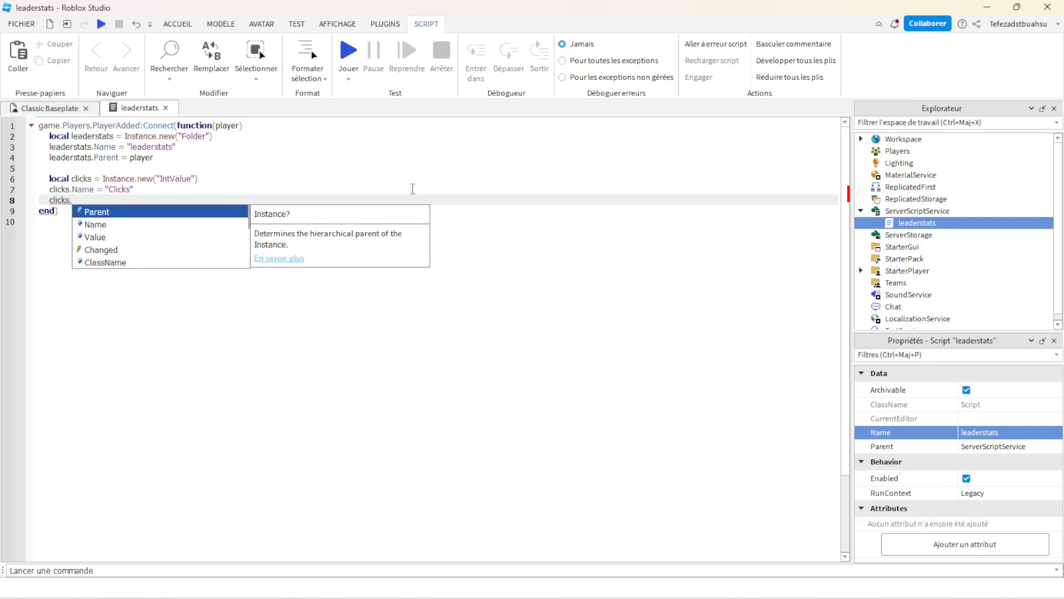
{"action": "type", "text": "Val"}
{"action": "key", "text": "Tab"}
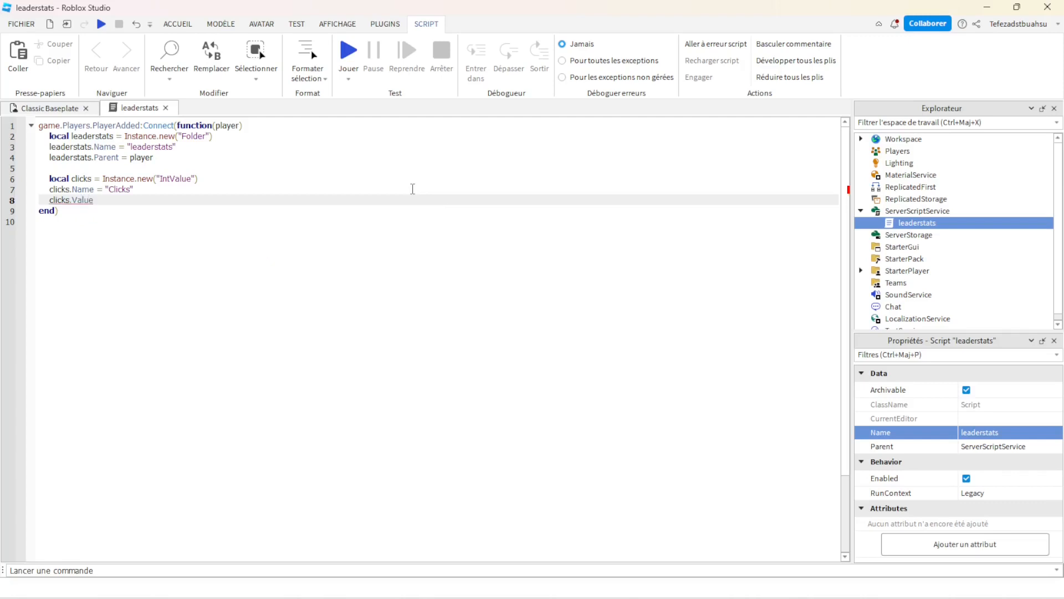
{"action": "type", "text": "= 0"}
- Parent the click counter to the folder with clicks.Parent = leaderstats
{"action": "key", "text": "Return"}
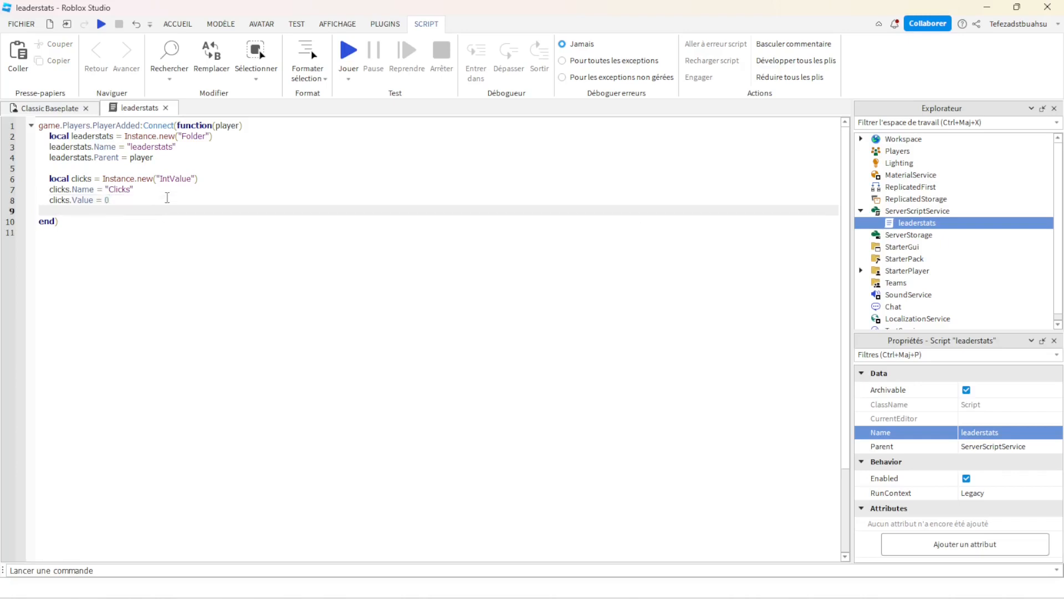
{"action": "type", "text": "clik"}
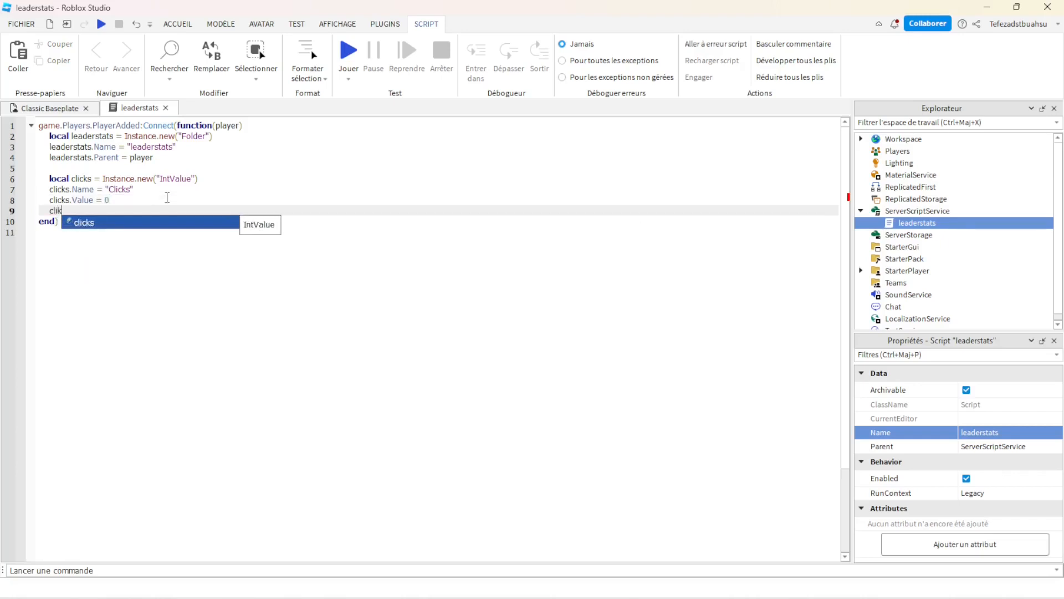
{"action": "key", "text": "Tab"}
{"action": "type", "text": ".P"}
{"action": "key", "text": "Tab"}
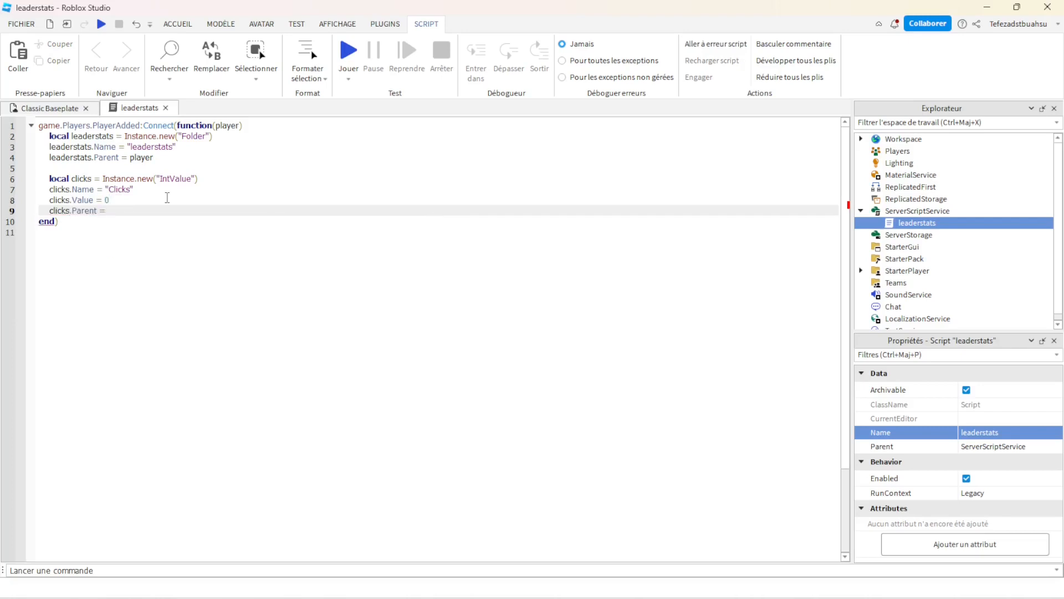
{"action": "type", "text": "lead"}
{"action": "key", "text": "Tab"}
- After a blank line, declare a second counter with local rebirths = Instance.new("IntValue")
{"action": "key", "text": "Return"}
{"action": "key", "text": "Return"}
{"action": "type", "text": "local rebirths"}
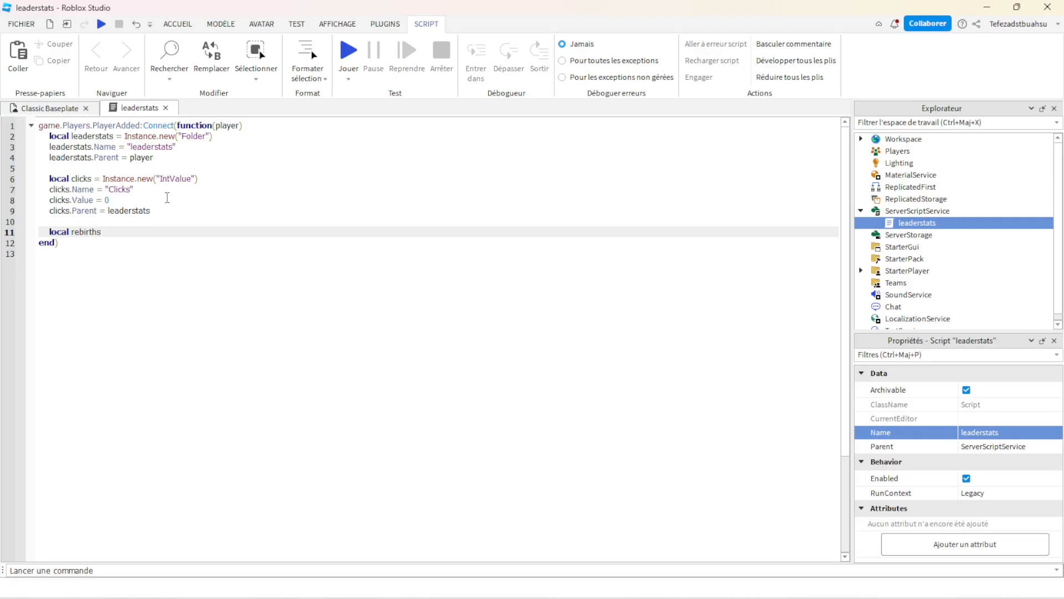
{"action": "type", "text": " )"}
{"action": "key", "text": "BackSpace"}
{"action": "type", "text": "= Instance.N"}
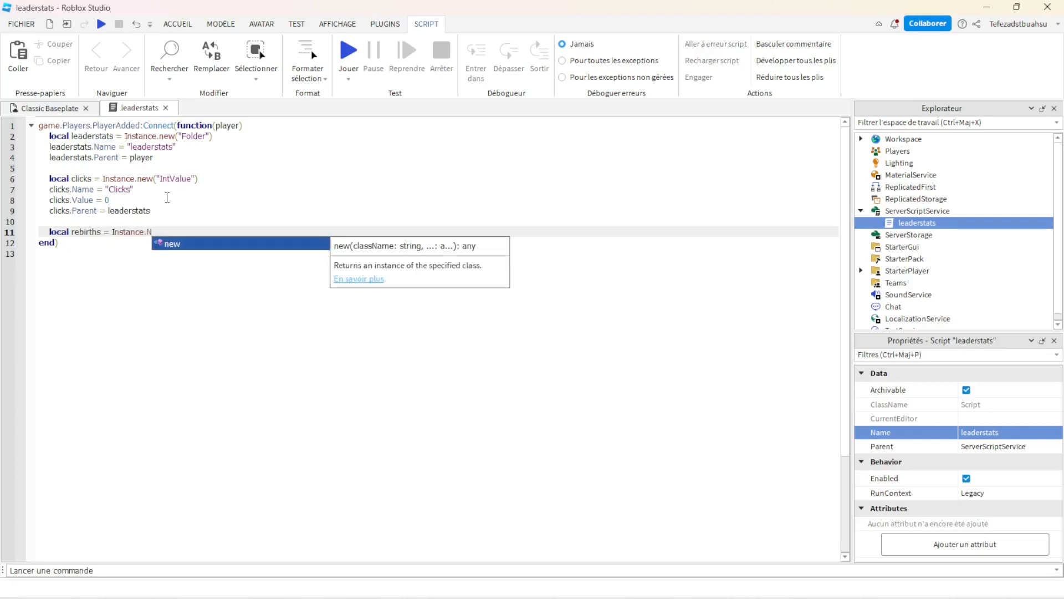
{"action": "key", "text": "Tab"}
{"action": "type", "text": "("}
{"action": "type", "text": "\"I"}
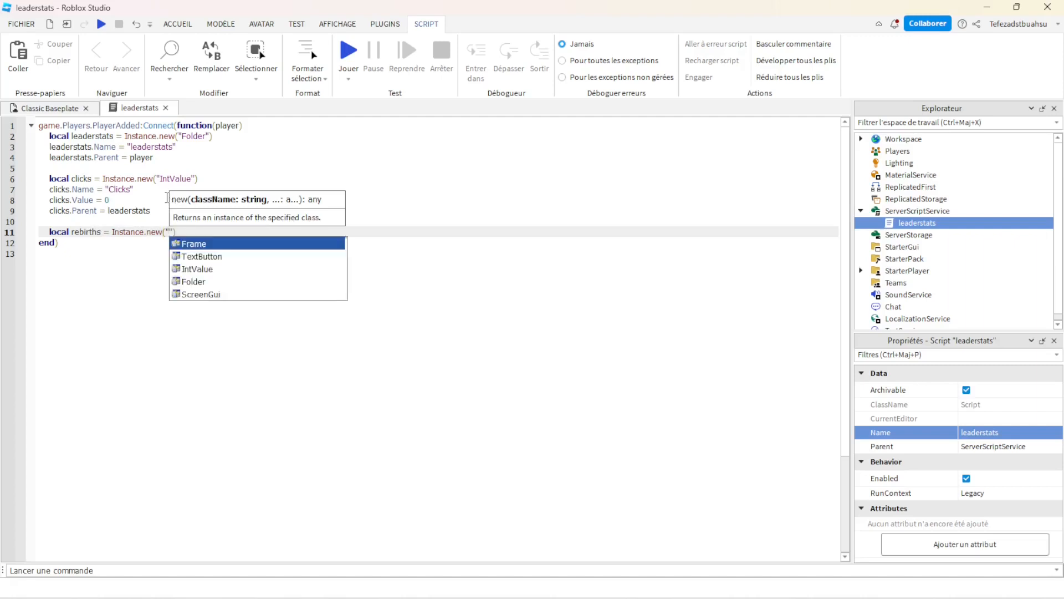
{"action": "key", "text": "Tab"}
{"action": "key", "text": "Right"}
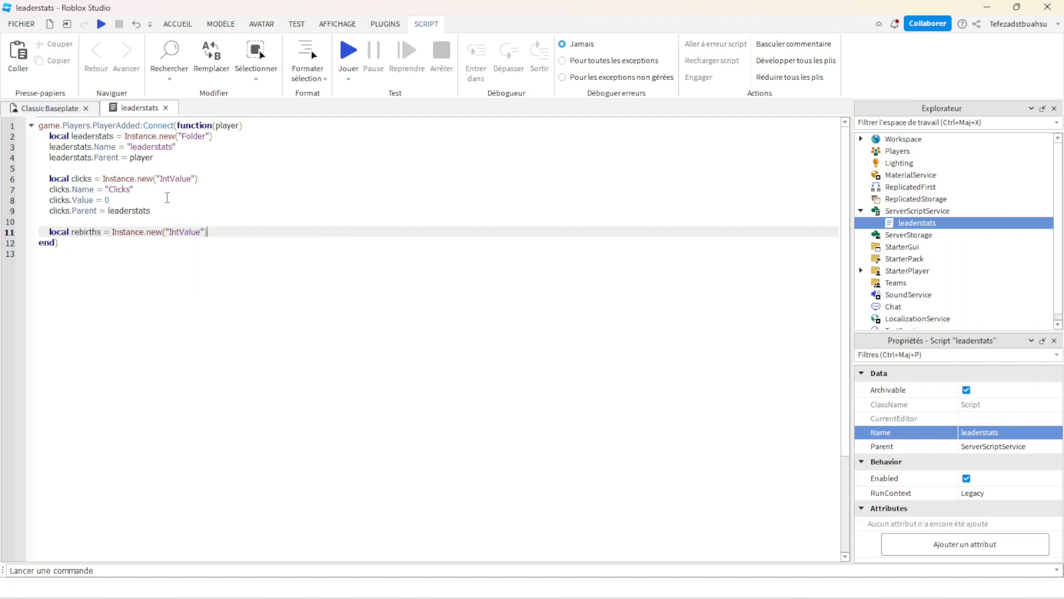
- Name the second counter in code with rebirths.Name = "Rebirths"
{"action": "key", "text": "Return"}
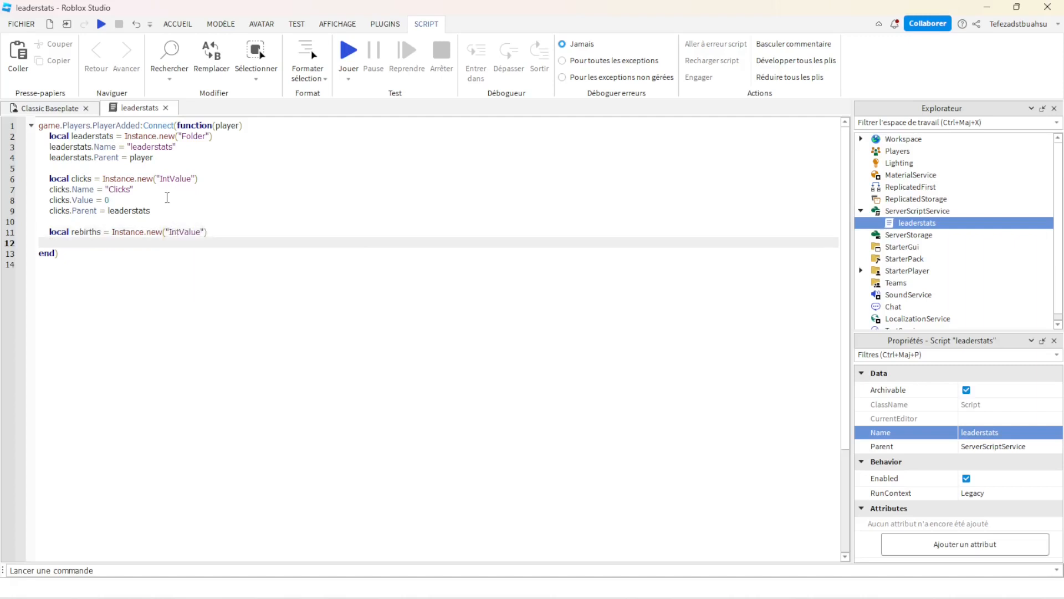
{"action": "type", "text": "rebirths.N"}
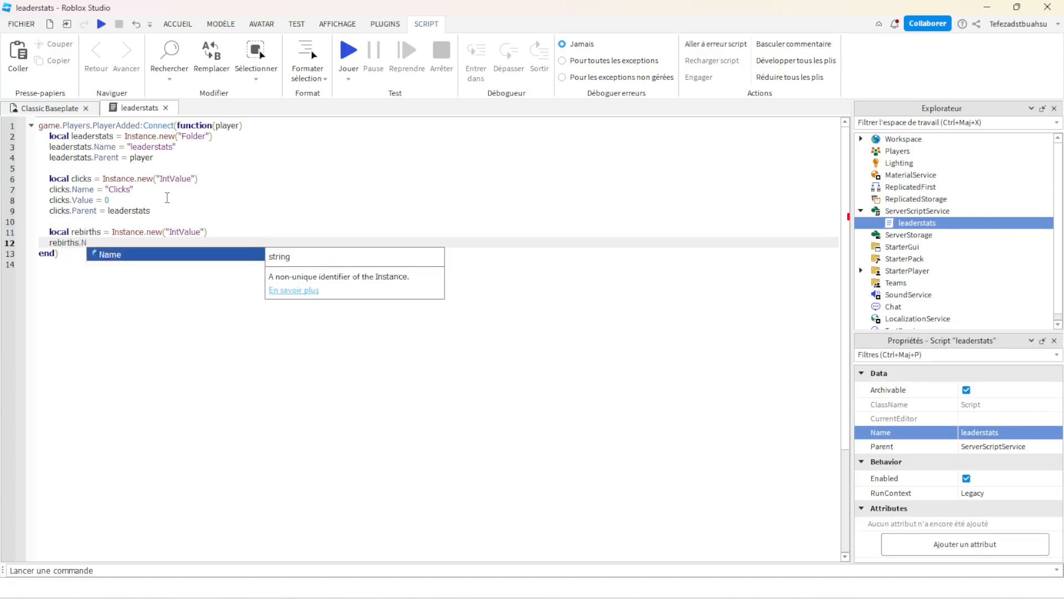
{"action": "key", "text": "Tab"}
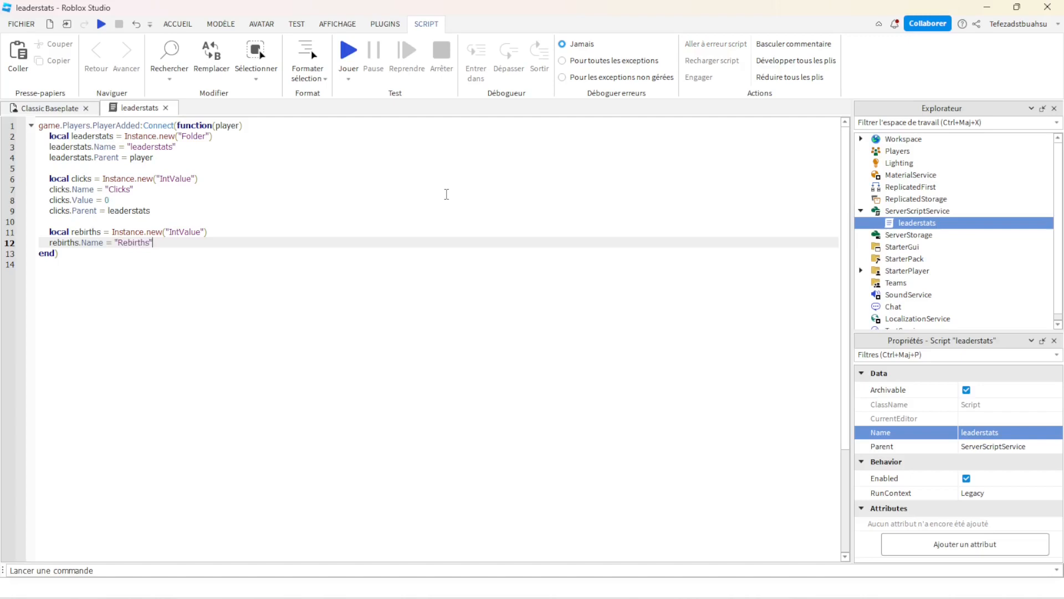
- Give the second counter its starting value with rebirths.Value = 0
{"action": "key", "text": "Return"}
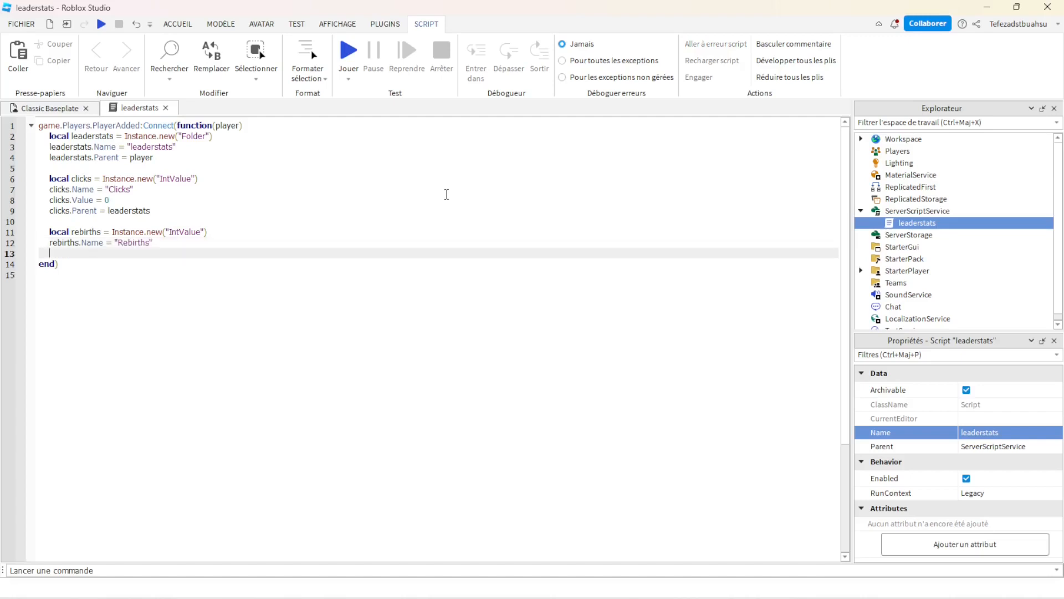
{"action": "type", "text": "clic"}
{"action": "type", "text": "rebirths"}
{"action": "type", "text": "."}
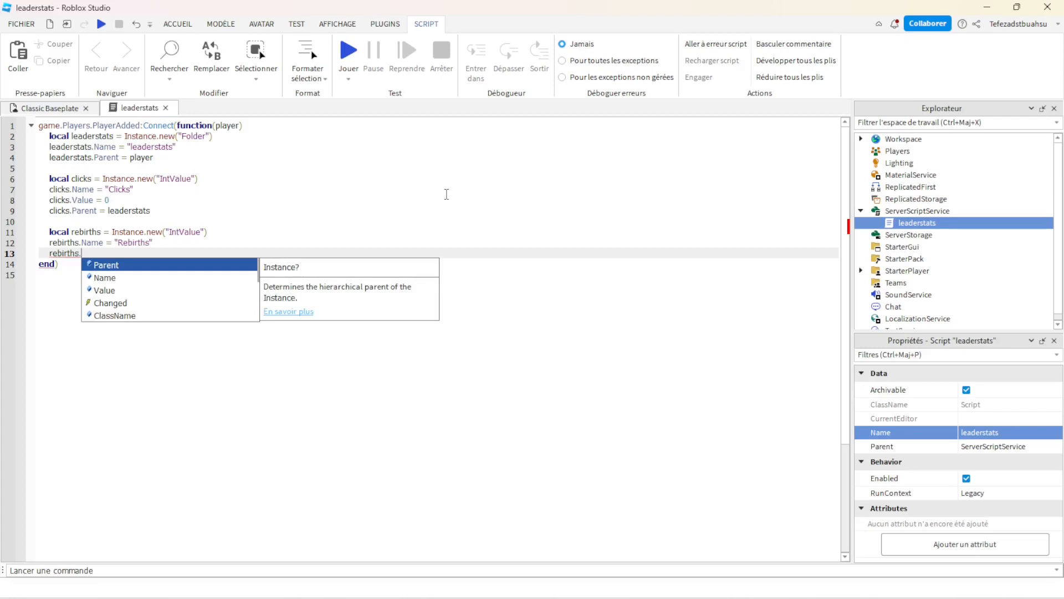
{"action": "type", "text": "Value ="}
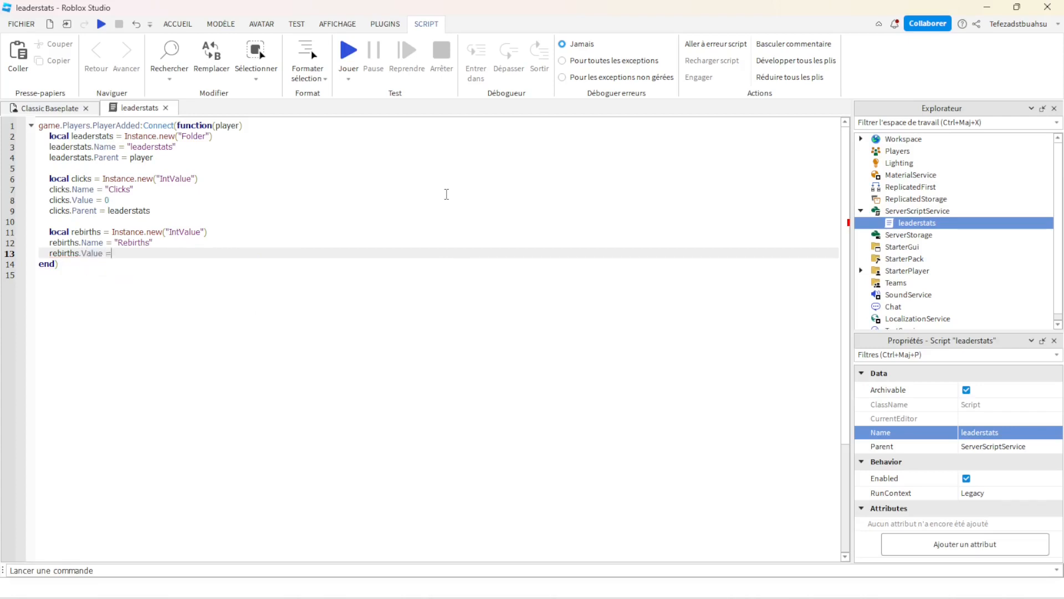
{"action": "type", "text": " 0"}
- Parent the second counter to the folder with rebirths.Parent = leaderstats
{"action": "key", "text": "Return"}
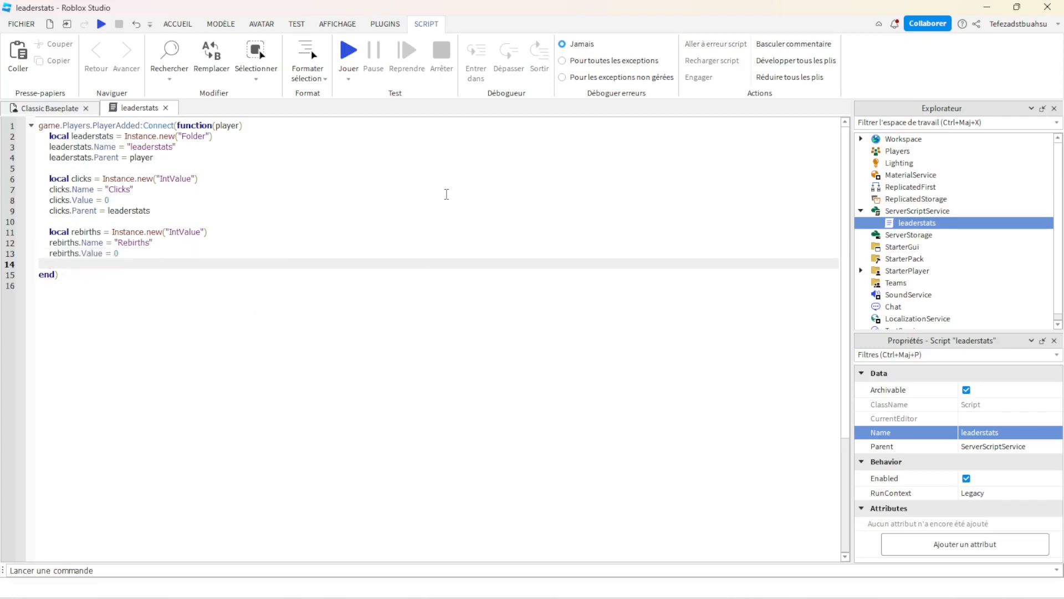
{"action": "type", "text": "rebirths.P"}
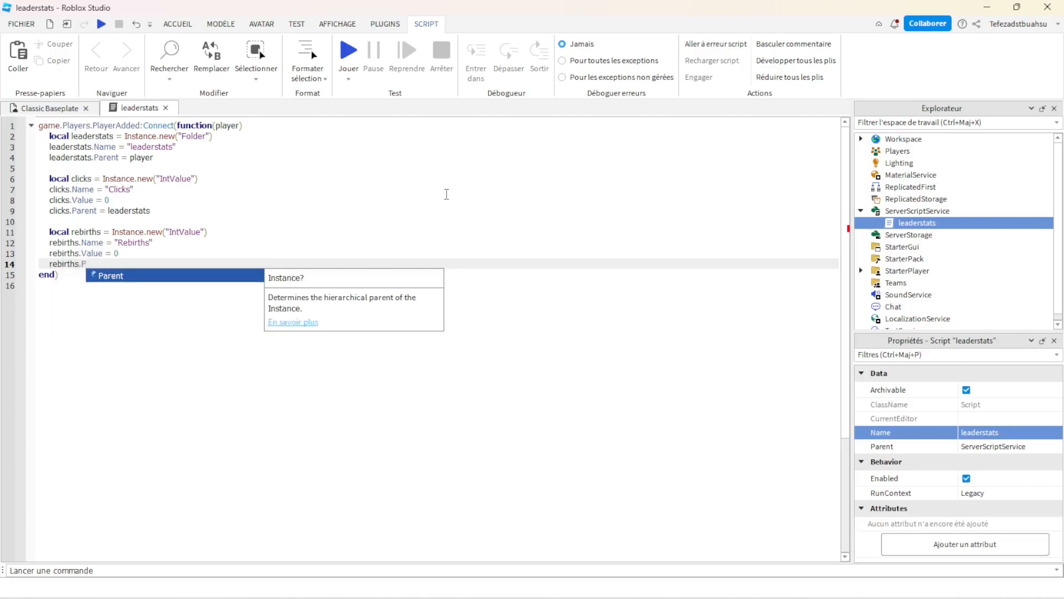
{"action": "key", "text": "Tab"}
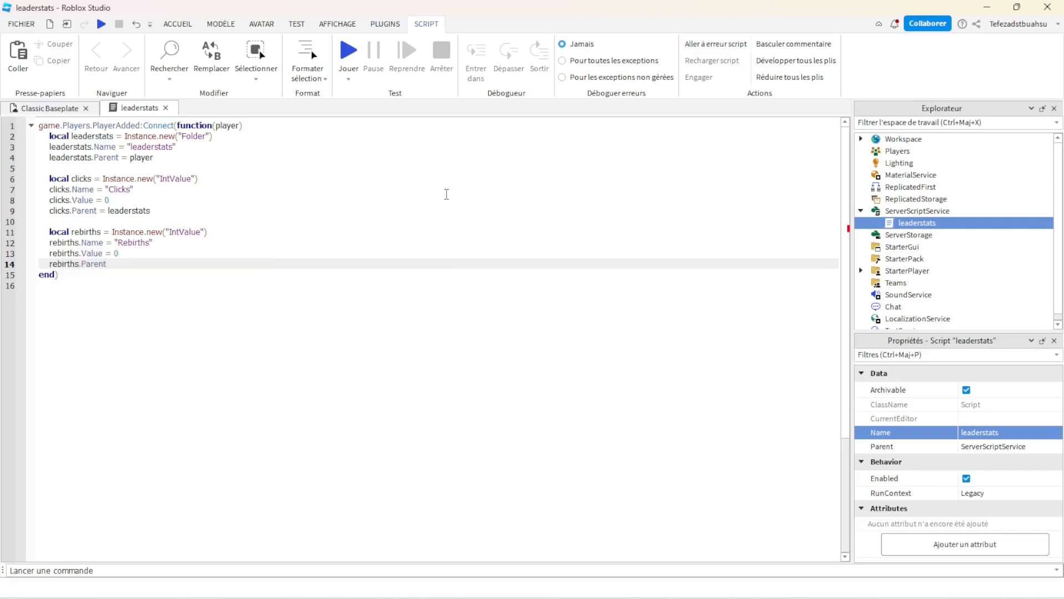
{"action": "type", "text": "= leaders"}
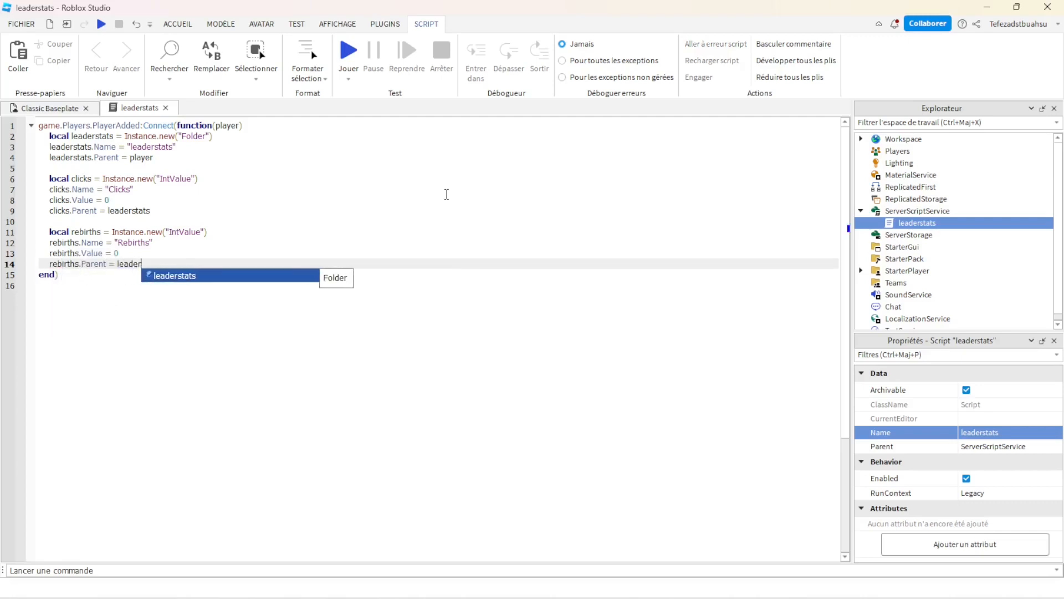
{"action": "key", "text": "Tab"}
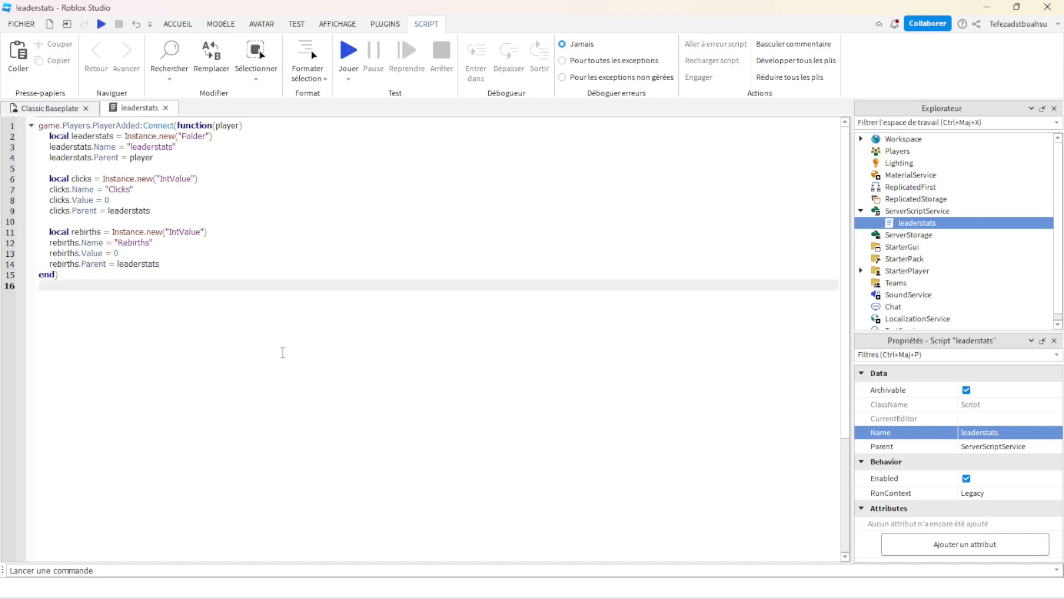
- Delete the empty line after the closing end) of the script
{"action": "left_click_drag", "start_coordinate": [283, 351], "coordinate": [90, 126]}
{"action": "left_click", "coordinate": [314, 275]}
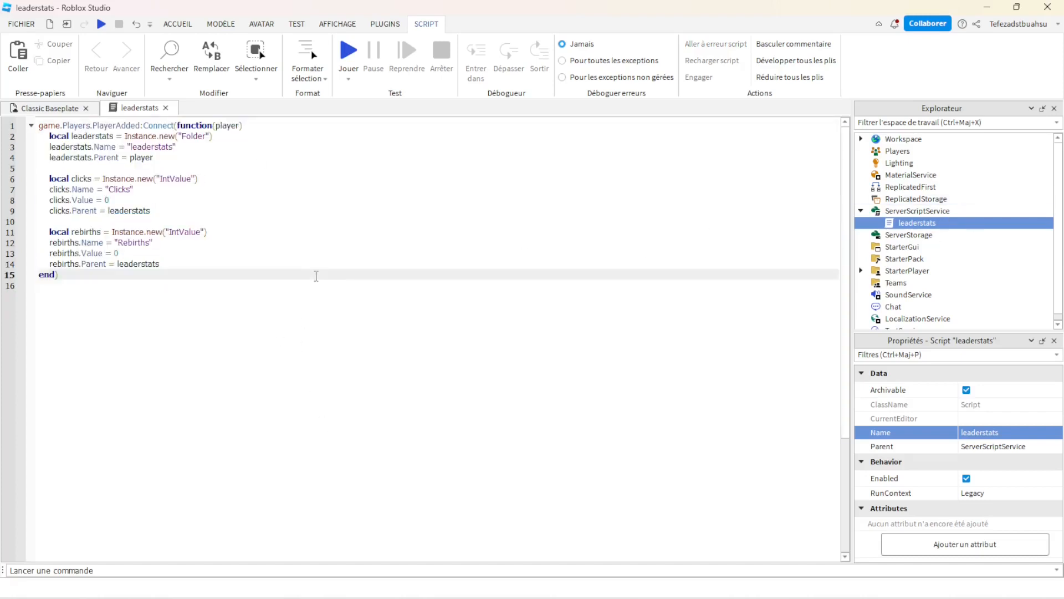
{"action": "left_click", "coordinate": [76, 300]}
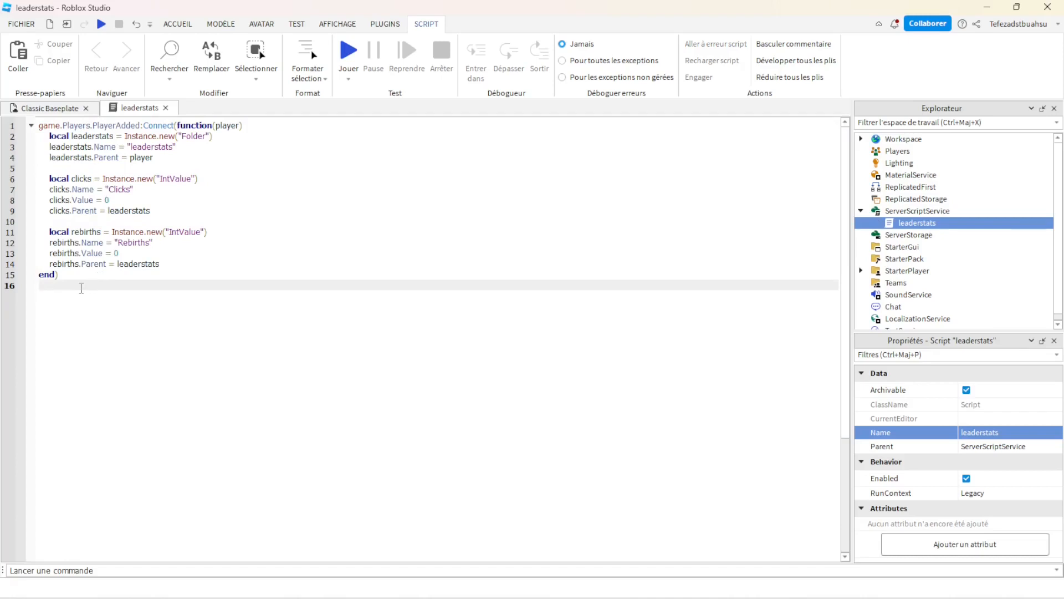
{"action": "key", "text": "BackSpace"}
{"action": "left_click_drag", "start_coordinate": [95, 285], "coordinate": [40, 136]}
{"action": "left_click", "coordinate": [113, 349]}
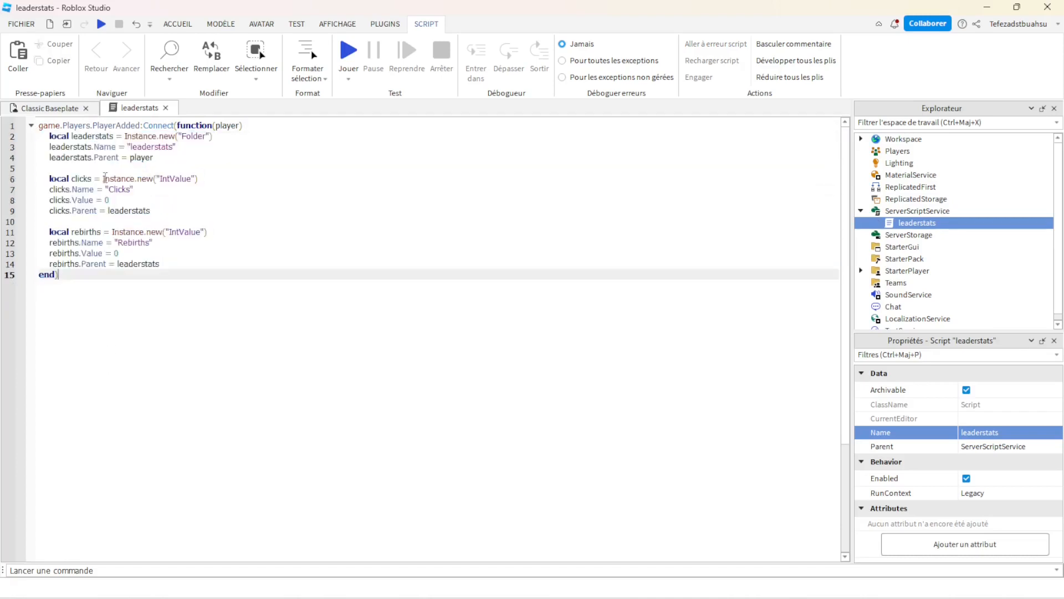
- Start a playtest of the Classic Baseplate place and compare its leaderboard with the Clicks name in the leaderstats script
{"action": "left_click", "coordinate": [63, 114]}
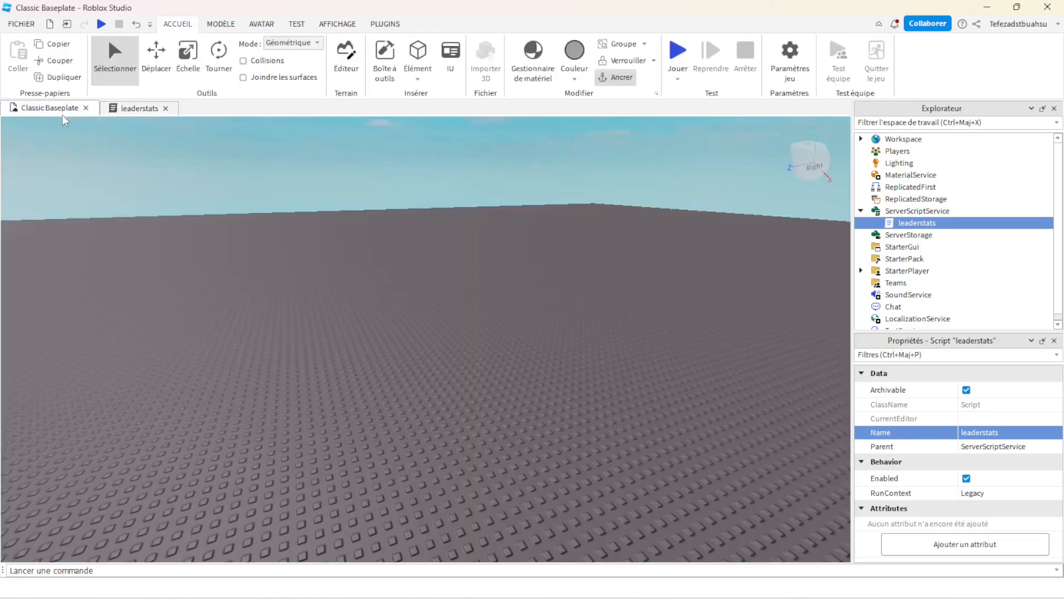
{"action": "left_click", "coordinate": [682, 42]}
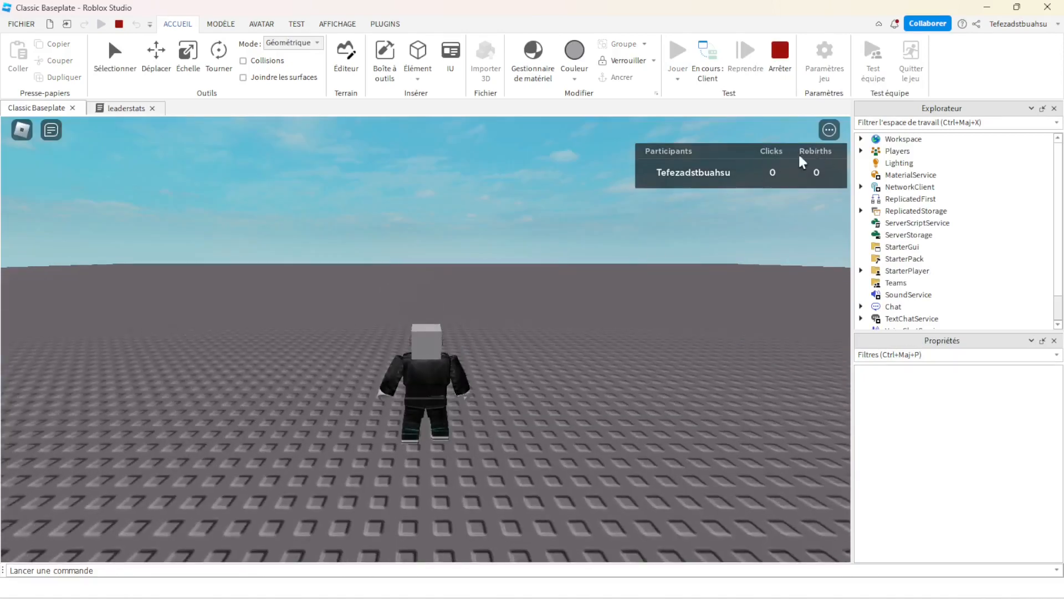
{"action": "left_click", "coordinate": [132, 108]}
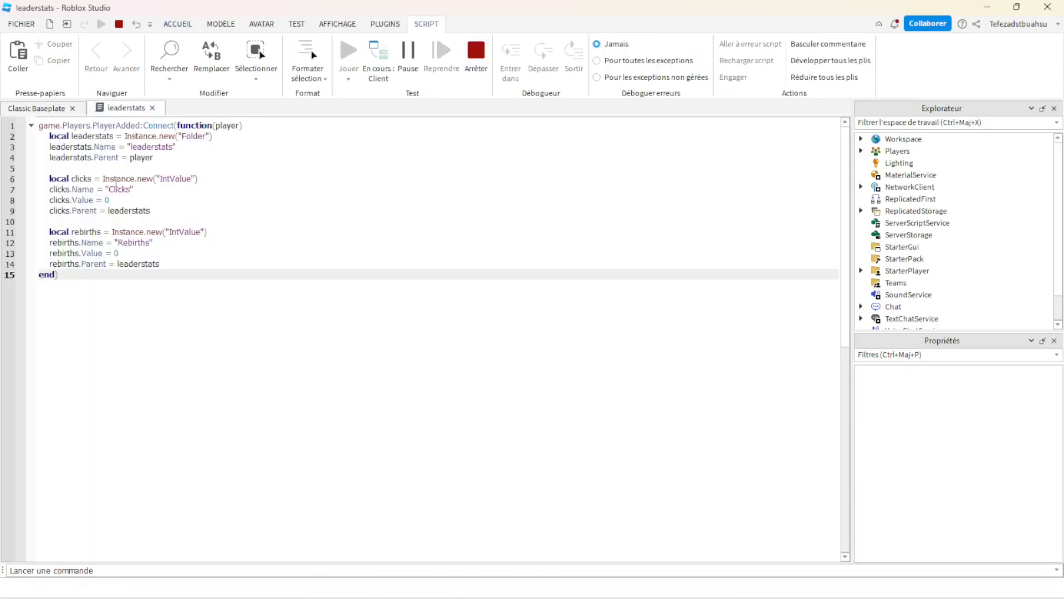
{"action": "double_click", "coordinate": [112, 189]}
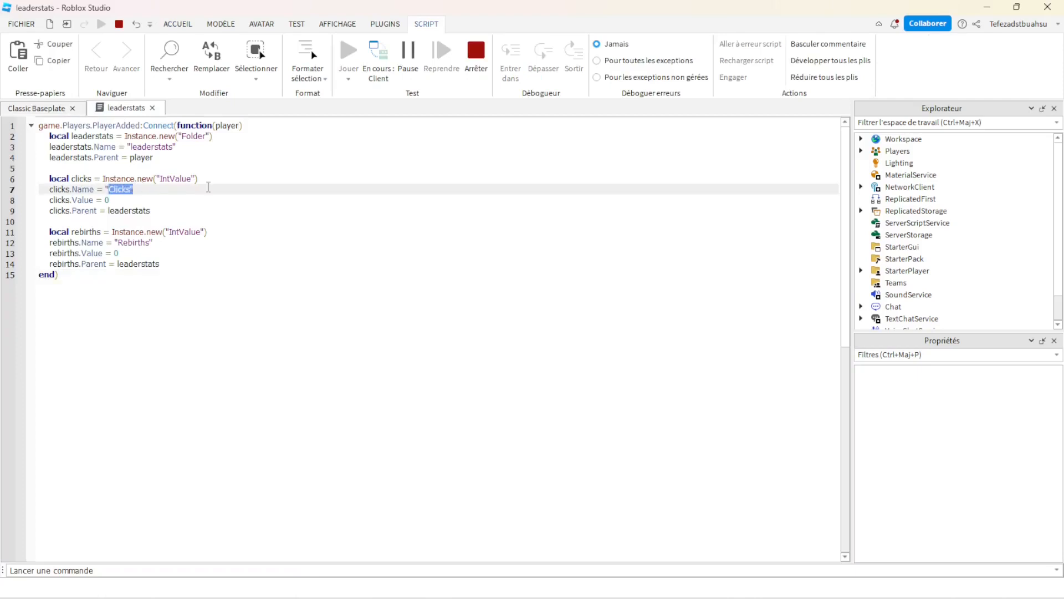
{"action": "left_click", "coordinate": [47, 108]}
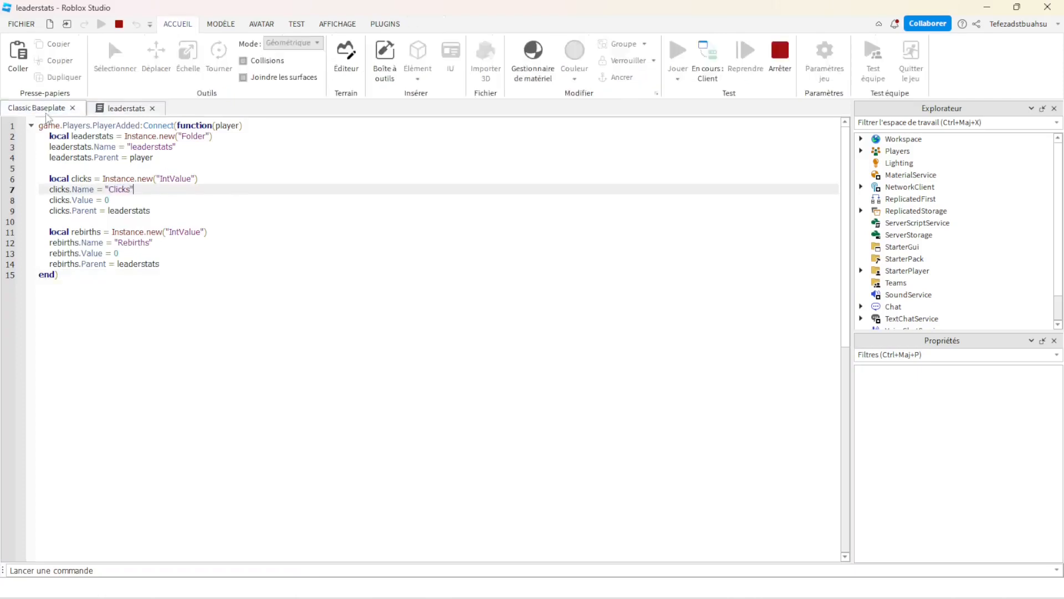
{"action": "left_click", "coordinate": [127, 109]}
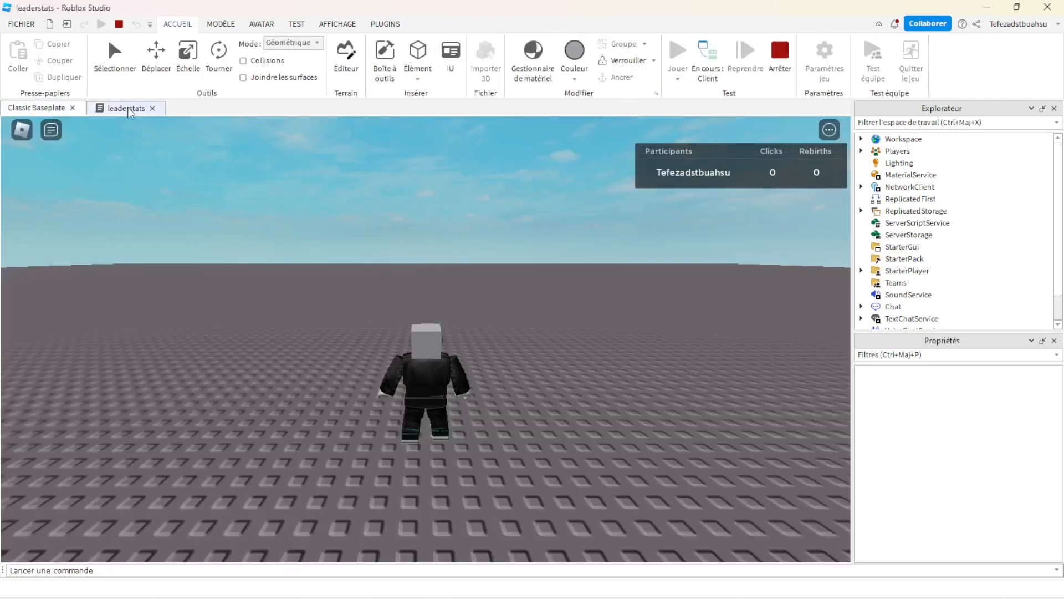
- Set rebirths.Name to "Rennaissance" in the leaderstats script
{"action": "mouse_move", "coordinate": [150, 244]}
{"action": "left_mouse_down"}
{"action": "mouse_move", "coordinate": [119, 243]}
{"action": "mouse_move", "coordinate": [160, 242]}
{"action": "left_mouse_up"}
{"action": "key", "text": "BackSpace"}
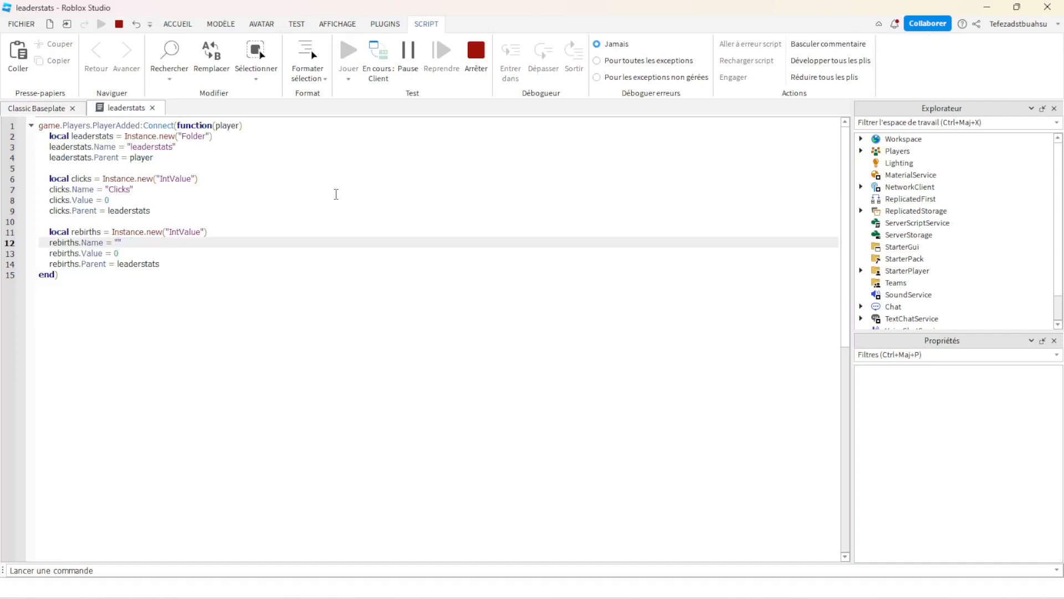
{"action": "type", "text": "Rennaissance"}
- End the running playtest, then playtest the Classic Baseplate again to check the second counter's new name on the leaderboard, and stop it
{"action": "left_click", "coordinate": [40, 108]}
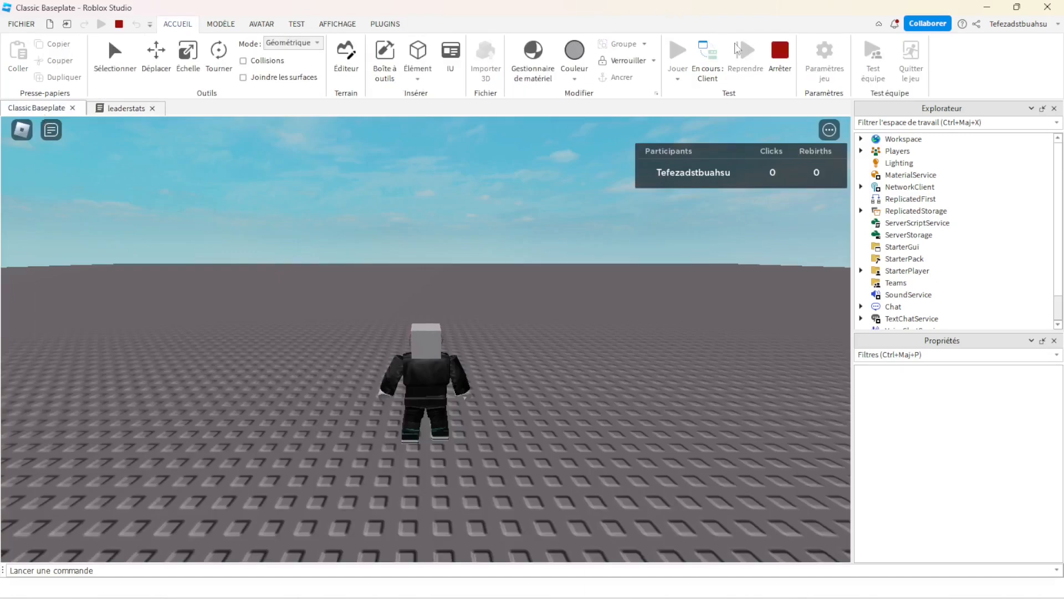
{"action": "left_click", "coordinate": [780, 55]}
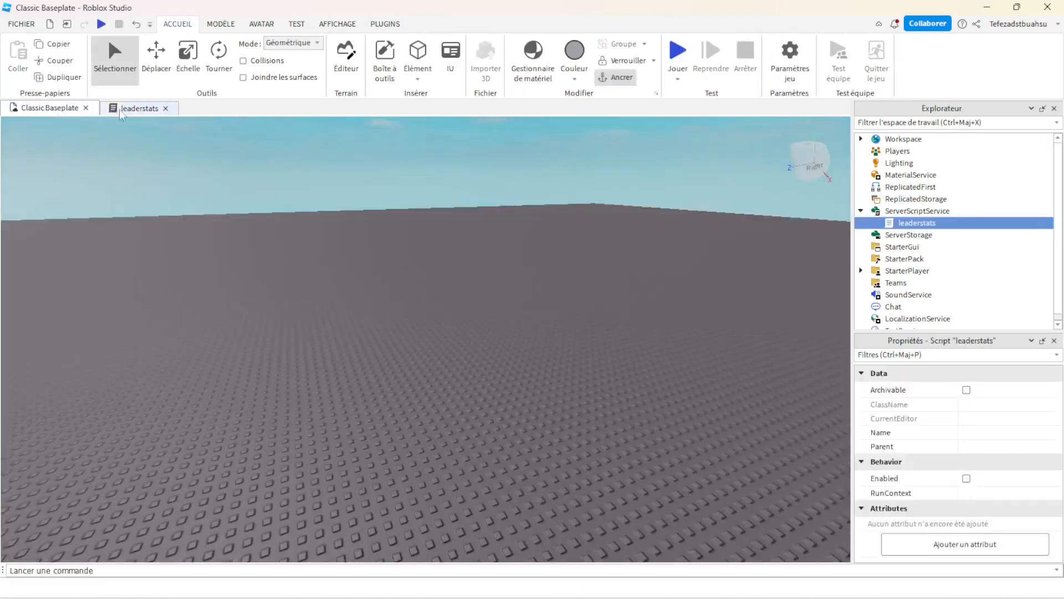
{"action": "left_click", "coordinate": [67, 108]}
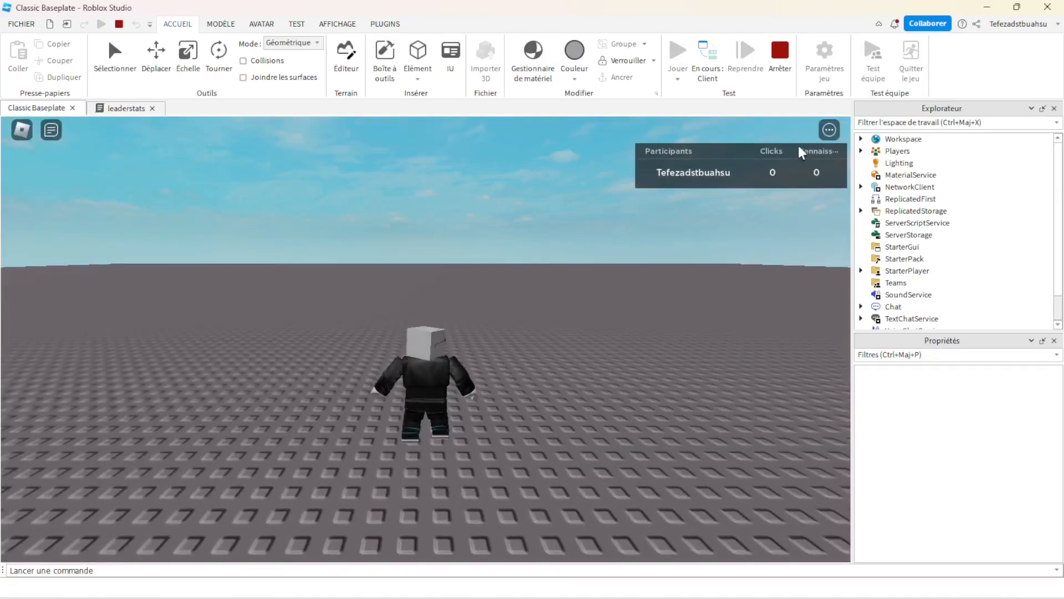
{"action": "left_click", "coordinate": [793, 61]}
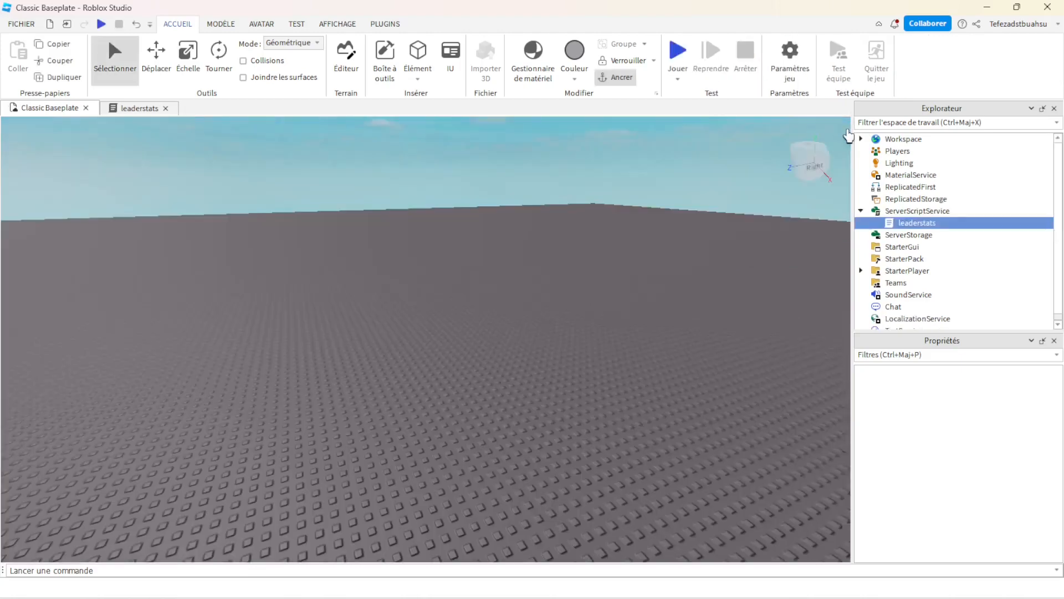
- Change the second counter's name in the leaderstats script to "Rebirths"
{"action": "left_click", "coordinate": [147, 111]}
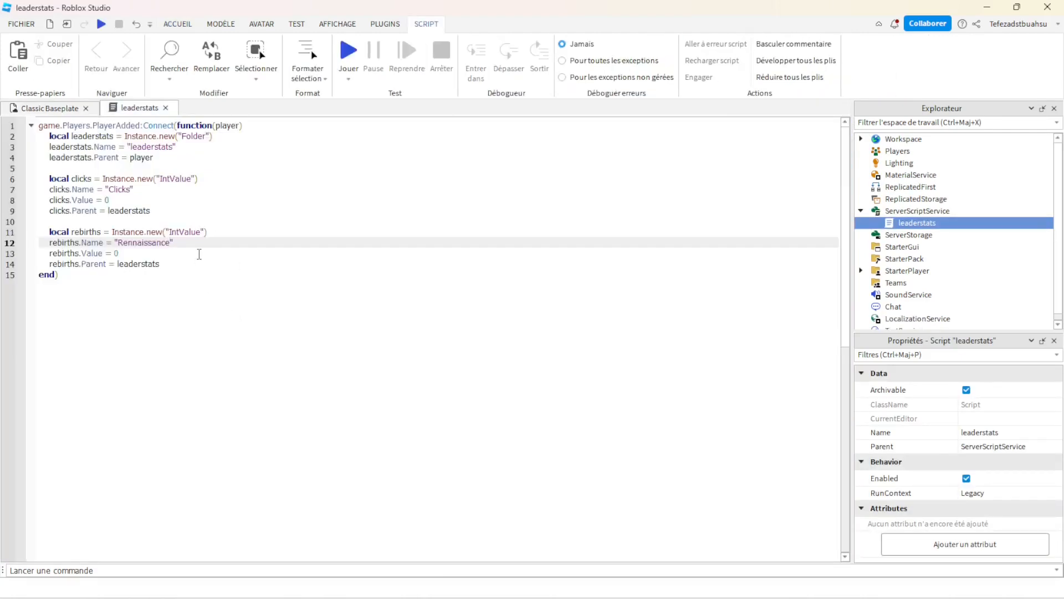
{"action": "key", "text": "BackSpace"}
{"action": "key", "text": "BackSpace"}
{"action": "key", "text": "BackSpace"}
{"action": "key", "text": "BackSpace"}
{"action": "key", "text": "BackSpace"}
{"action": "key", "text": "BackSpace"}
{"action": "type", "text": "births"}
{"action": "left_click", "coordinate": [110, 201]}
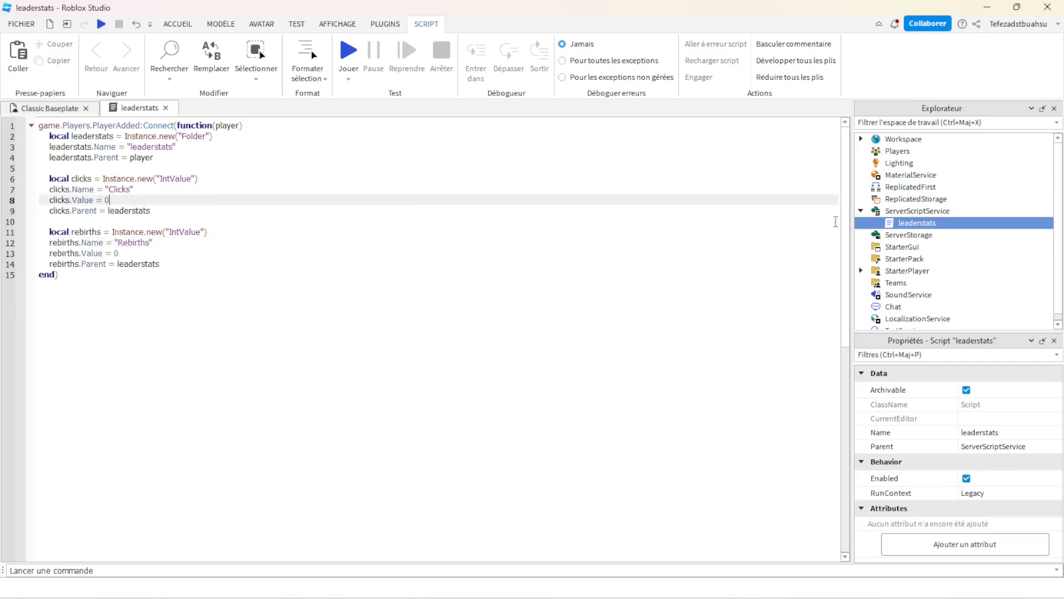
- Collapse ServerScriptService and insert a ScreenGui into StarterGui
{"action": "left_click", "coordinate": [861, 211]}
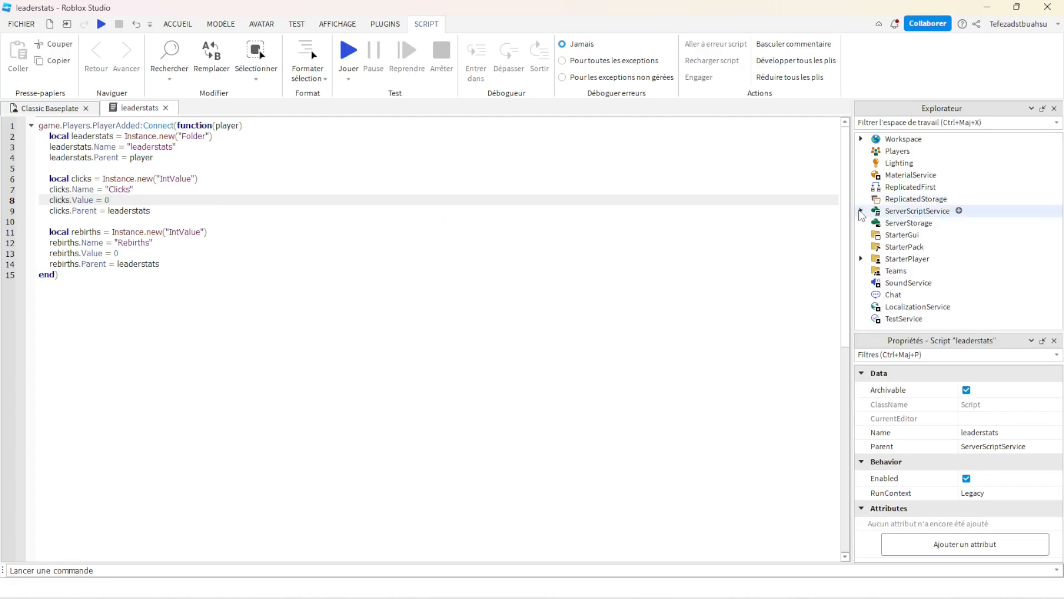
{"action": "left_click", "coordinate": [868, 235]}
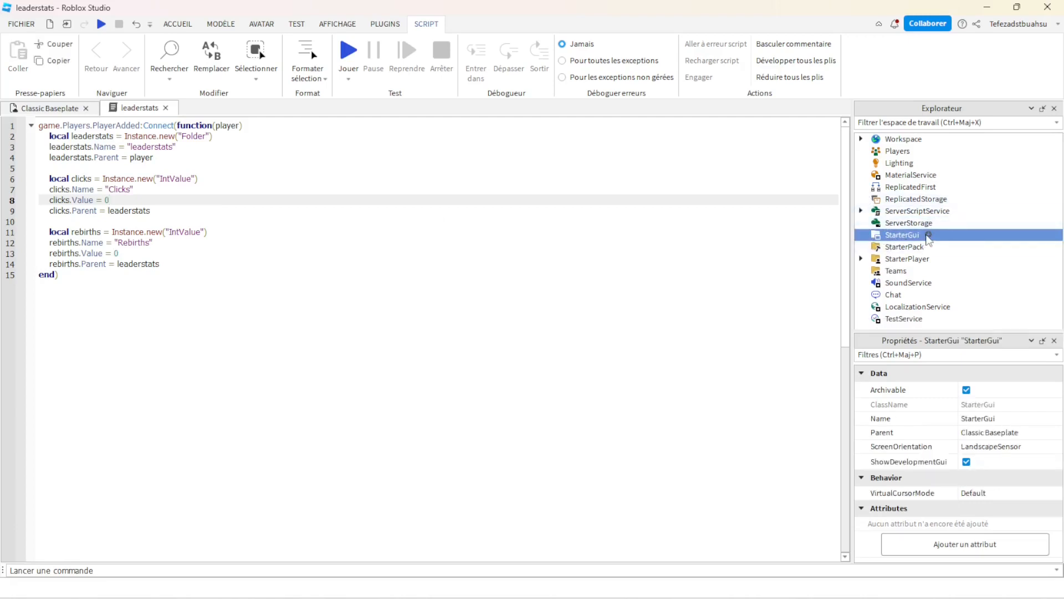
{"action": "left_click", "coordinate": [928, 235]}
{"action": "left_click", "coordinate": [892, 284]}
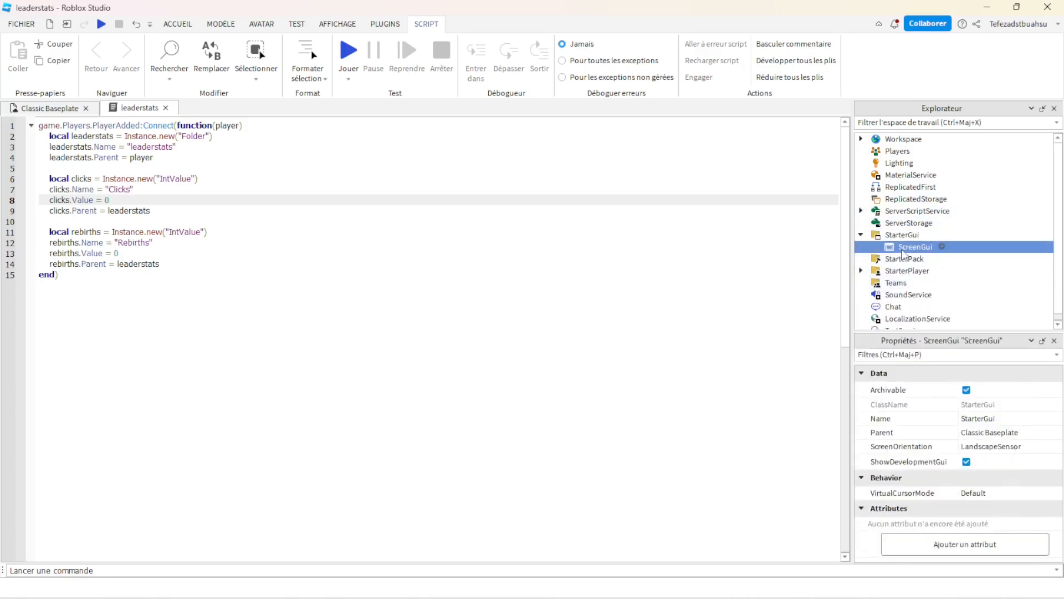
- Rename the ScreenGui under StarterGui as ClickGUI
{"action": "right_click", "coordinate": [903, 245]}
{"action": "left_click", "coordinate": [932, 96]}
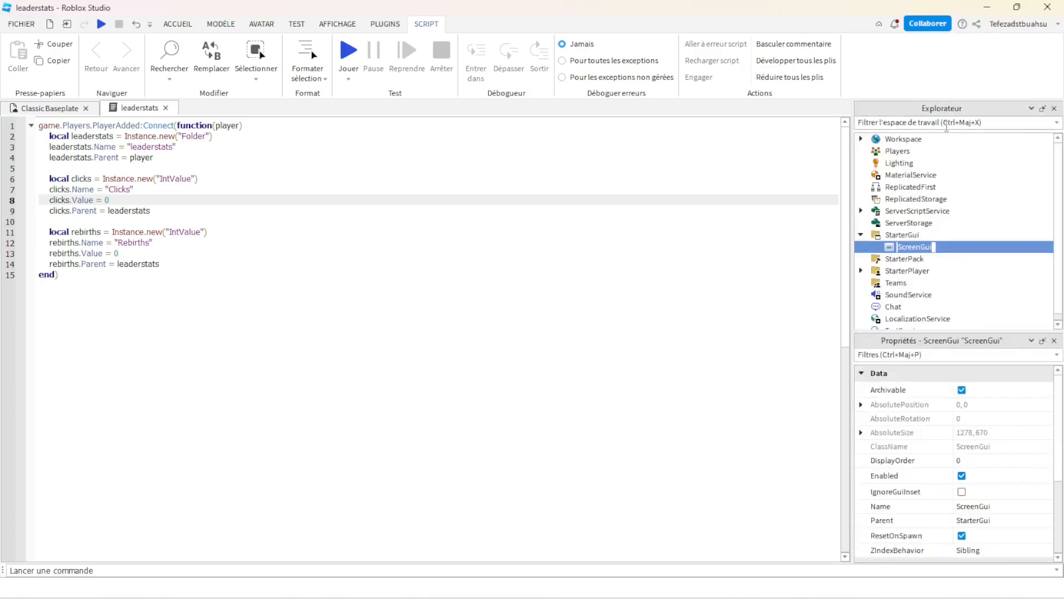
{"action": "type", "text": "ClickGUI"}
{"action": "key", "text": "Return"}
{"action": "left_click", "coordinate": [936, 247]}
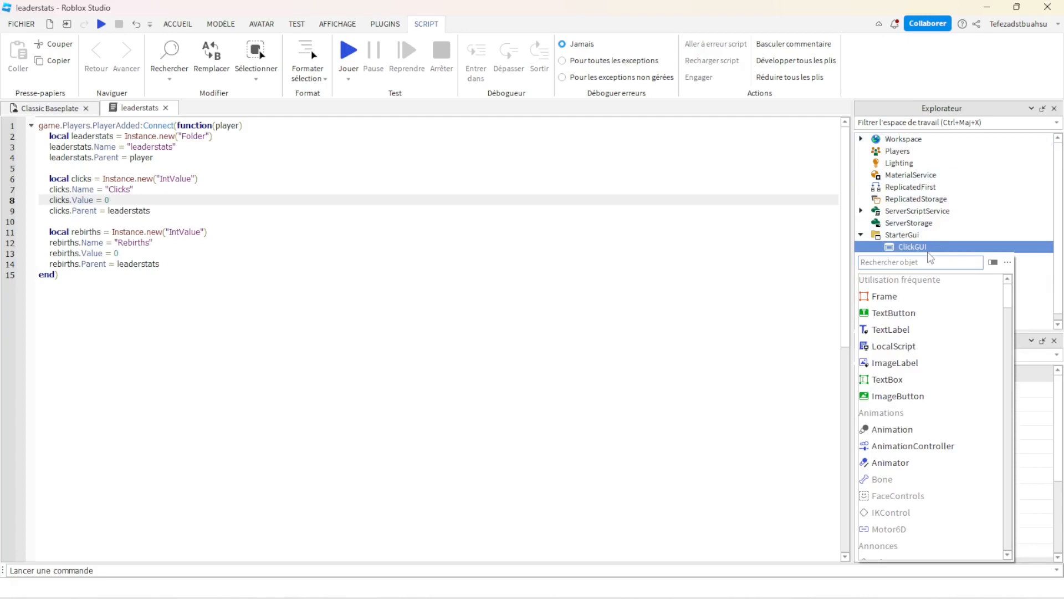
{"action": "left_click", "coordinate": [887, 296]}
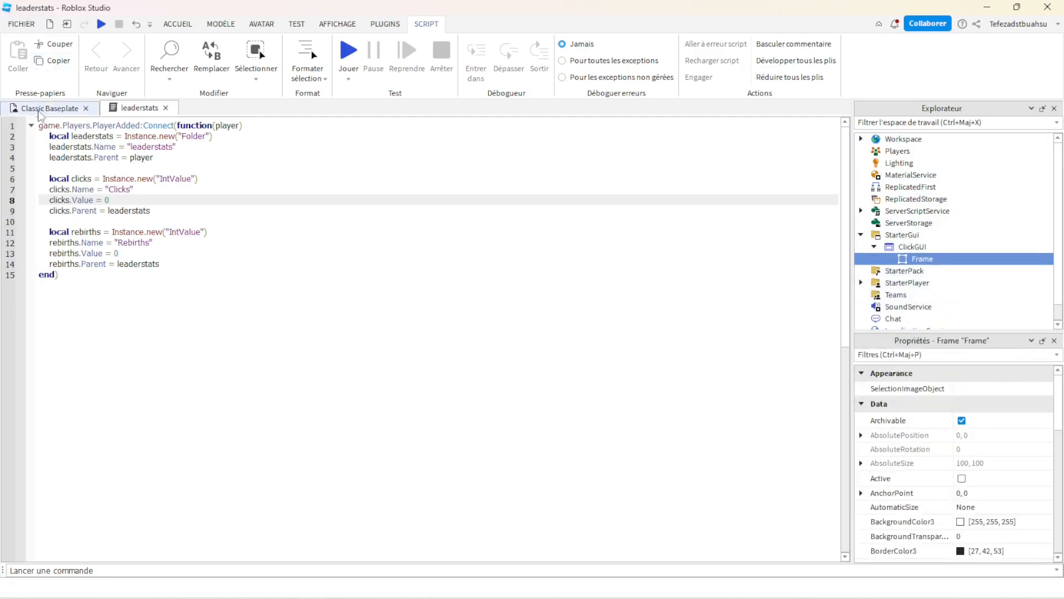
{"action": "left_click", "coordinate": [38, 111]}
{"action": "right_click", "coordinate": [921, 259]}
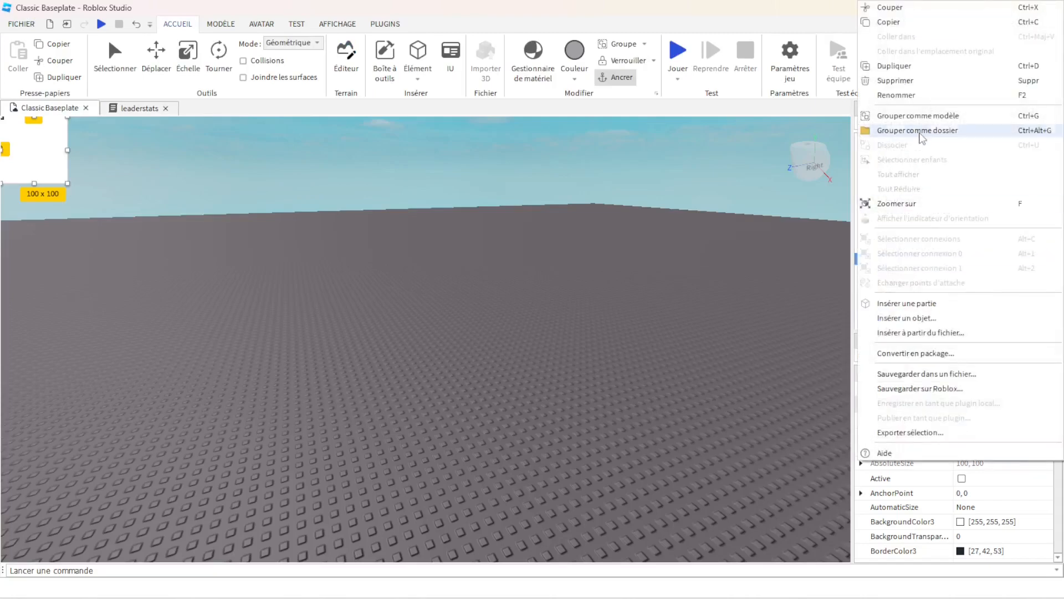
{"action": "left_click", "coordinate": [922, 96]}
{"action": "right_click", "coordinate": [923, 259]}
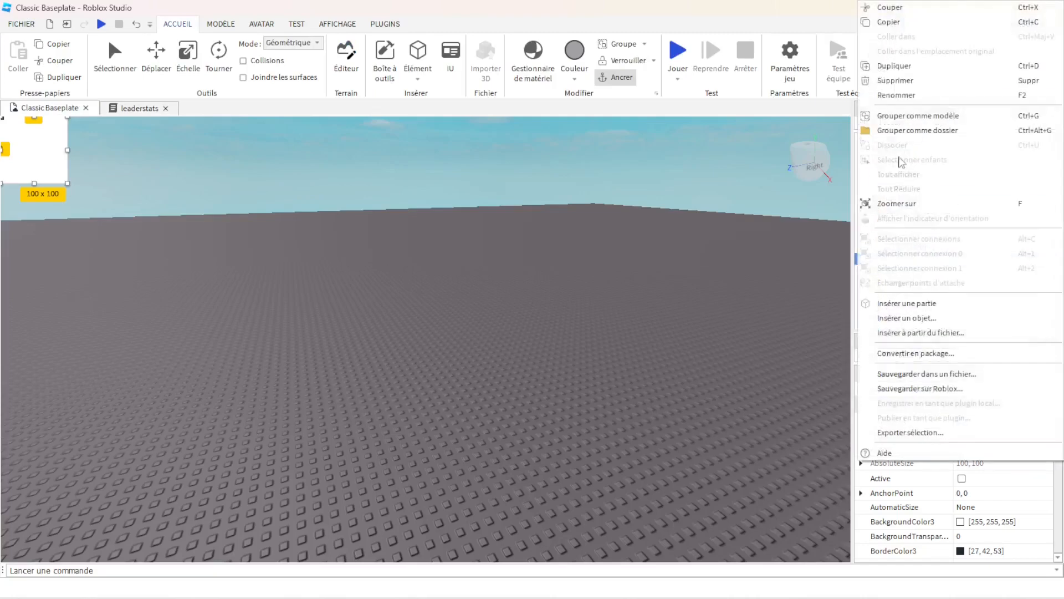
{"action": "left_click", "coordinate": [901, 84]}
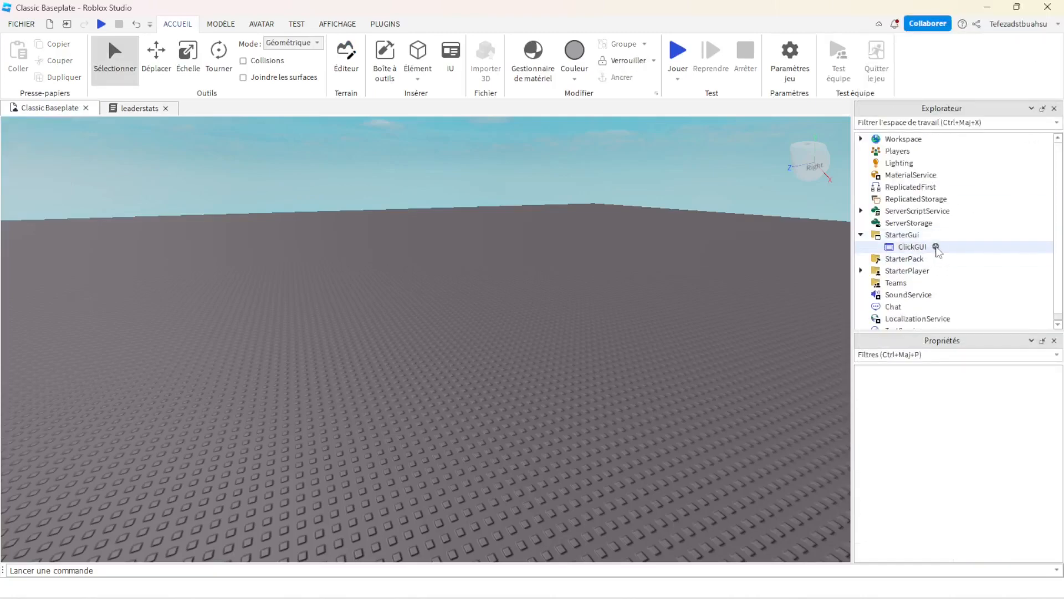
- Add a TextButton to ClickGUI and place it at the bottom centre of the game view, at about 539, 580 pixels
{"action": "left_click", "coordinate": [937, 246]}
{"action": "left_click", "coordinate": [887, 313]}
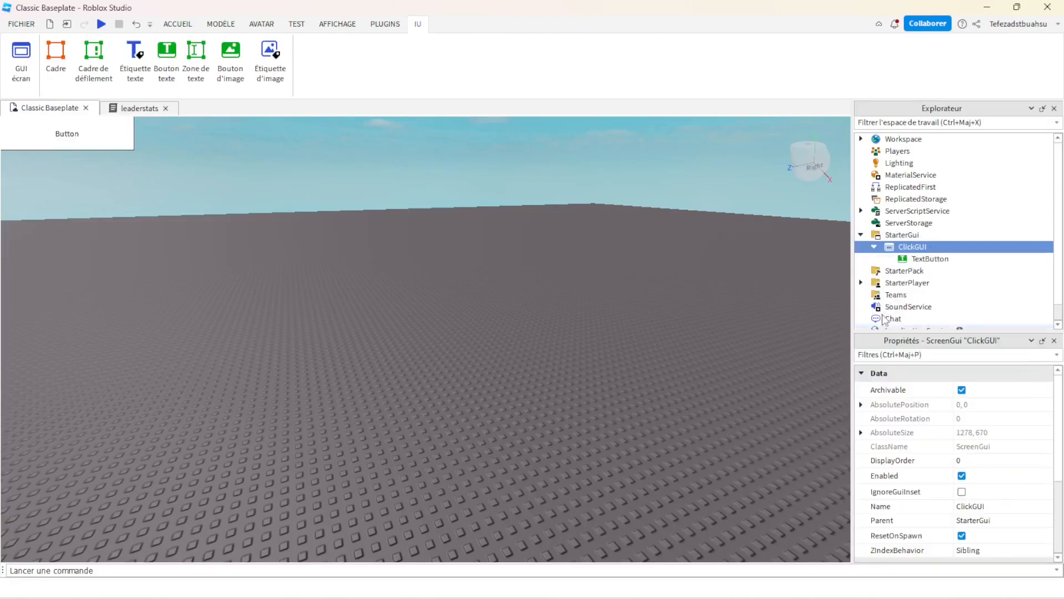
{"action": "left_click_drag", "start_coordinate": [64, 138], "coordinate": [446, 518]}
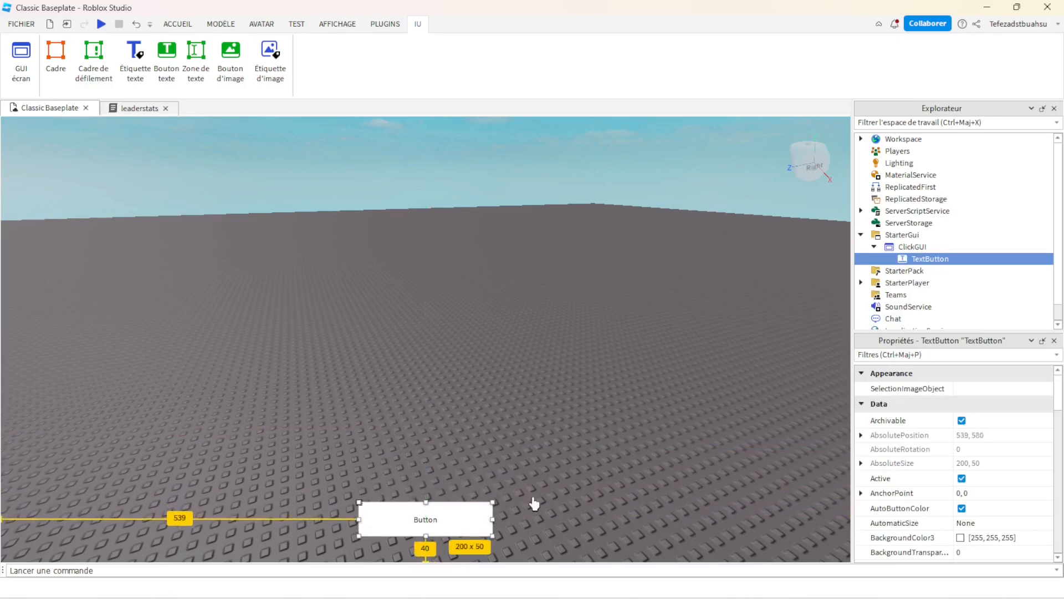
- Set the TextButton's BackgroundColor3 to the blue RGB value 30, 170, 255
{"action": "scroll", "coordinate": [961, 493], "scroll_direction": "down", "scroll_amount": 3}
{"action": "scroll", "coordinate": [962, 494], "scroll_direction": "down", "scroll_amount": 3}
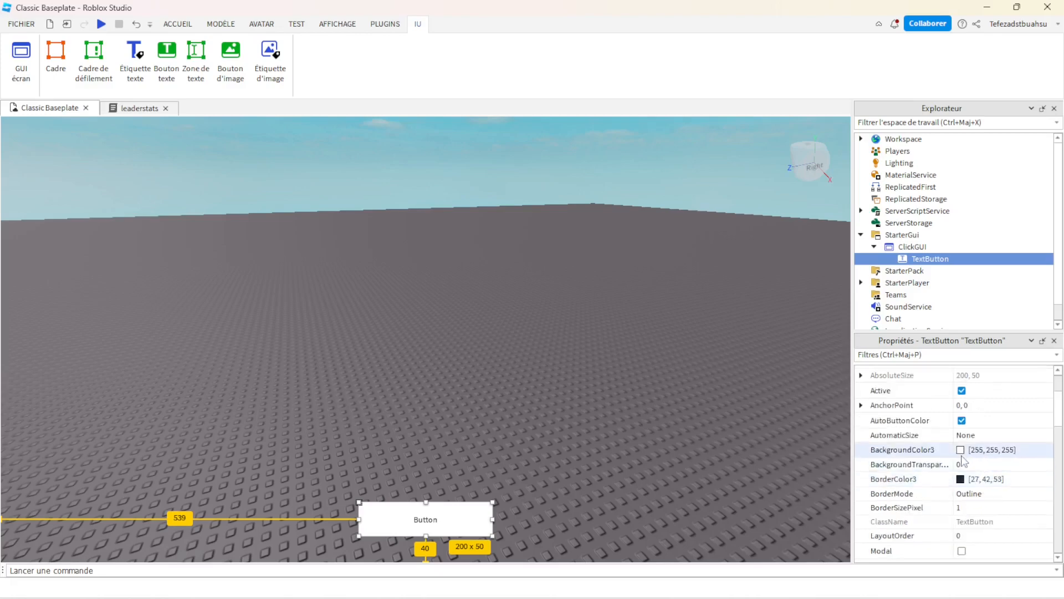
{"action": "left_click", "coordinate": [960, 450]}
{"action": "left_click", "coordinate": [563, 268]}
{"action": "left_click_drag", "start_coordinate": [575, 250], "coordinate": [587, 207]}
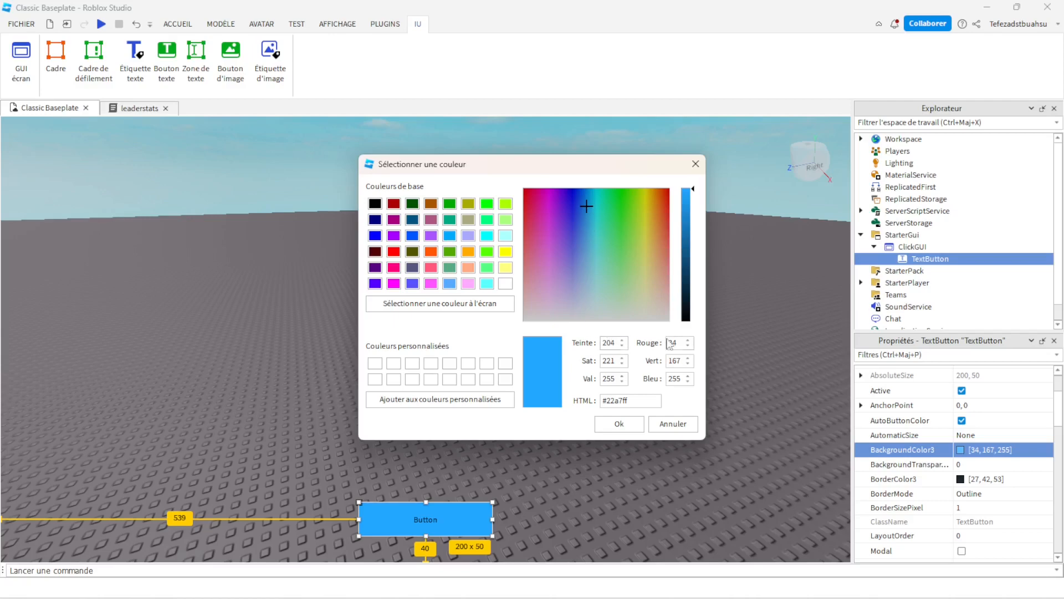
{"action": "key", "text": "BackSpace"}
{"action": "type", "text": "0"}
{"action": "left_click", "coordinate": [687, 359]}
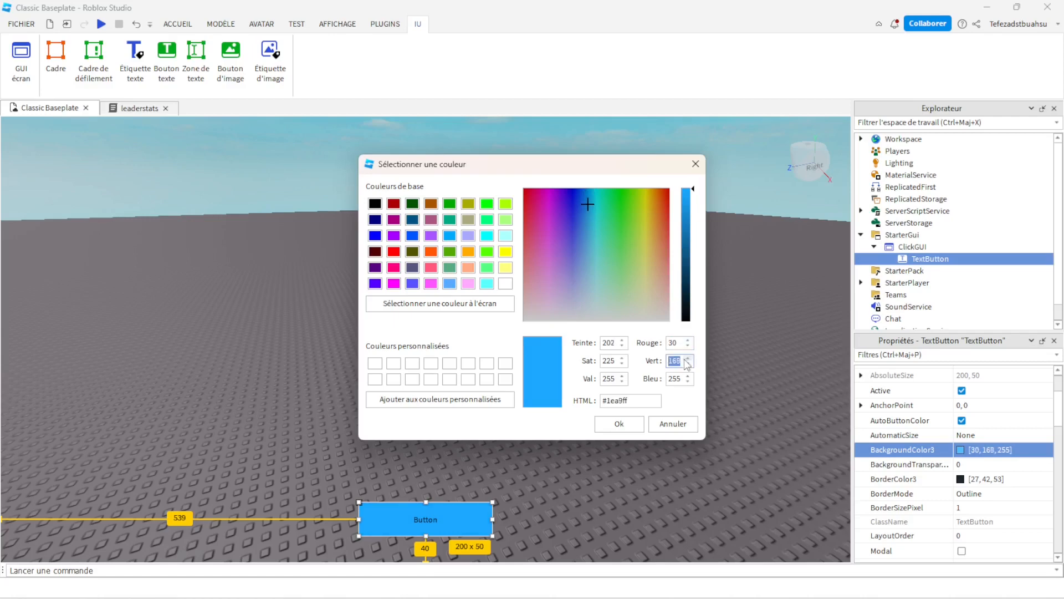
{"action": "left_click", "coordinate": [687, 358]}
{"action": "left_click", "coordinate": [688, 358]}
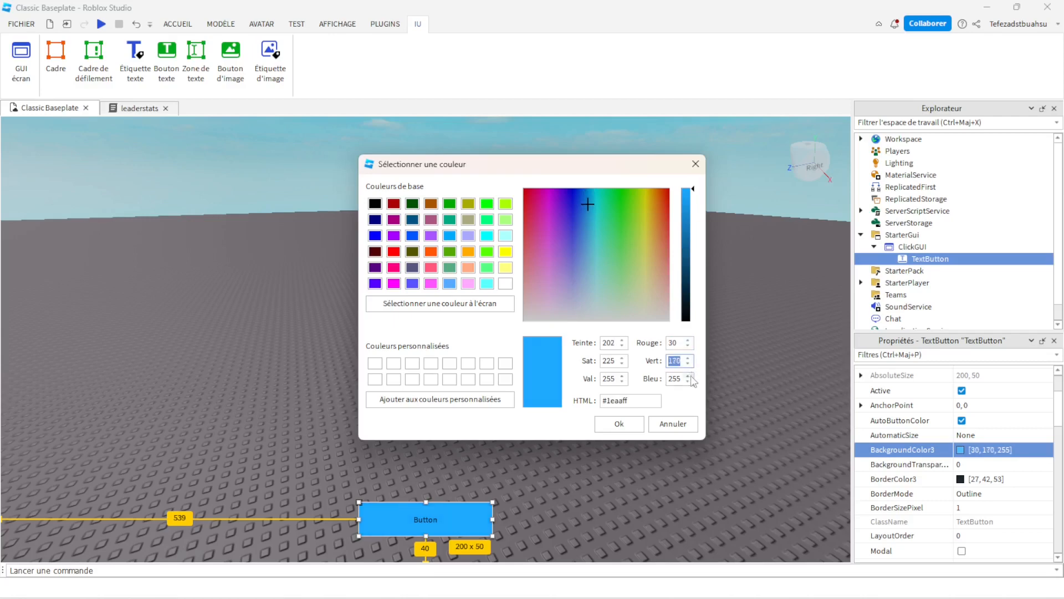
{"action": "left_click", "coordinate": [631, 426]}
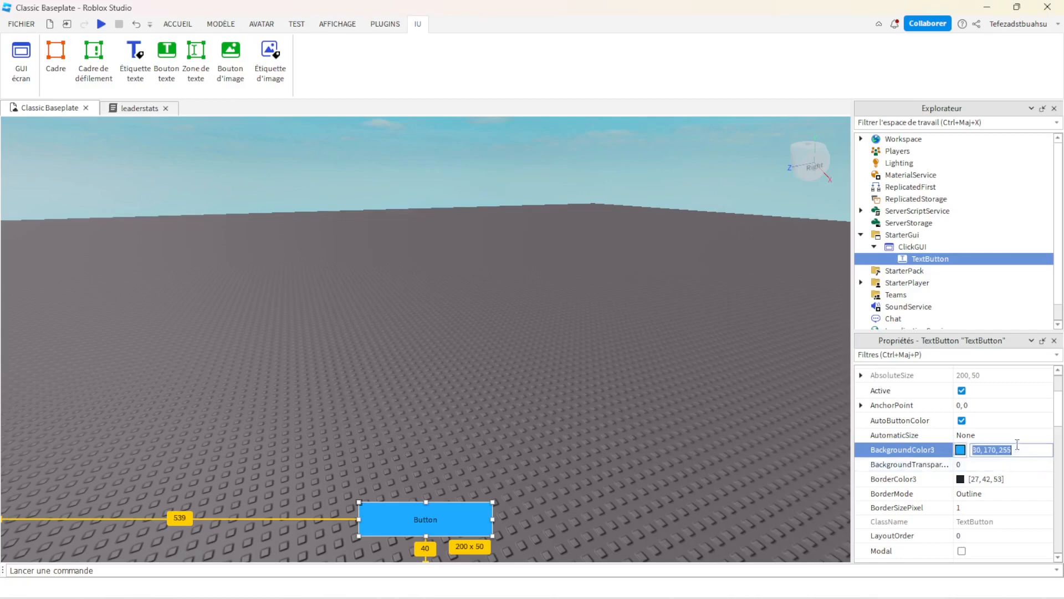
- Set the TextButton's displayed text to CLICK
{"action": "scroll", "coordinate": [981, 469], "scroll_direction": "down", "scroll_amount": 3}
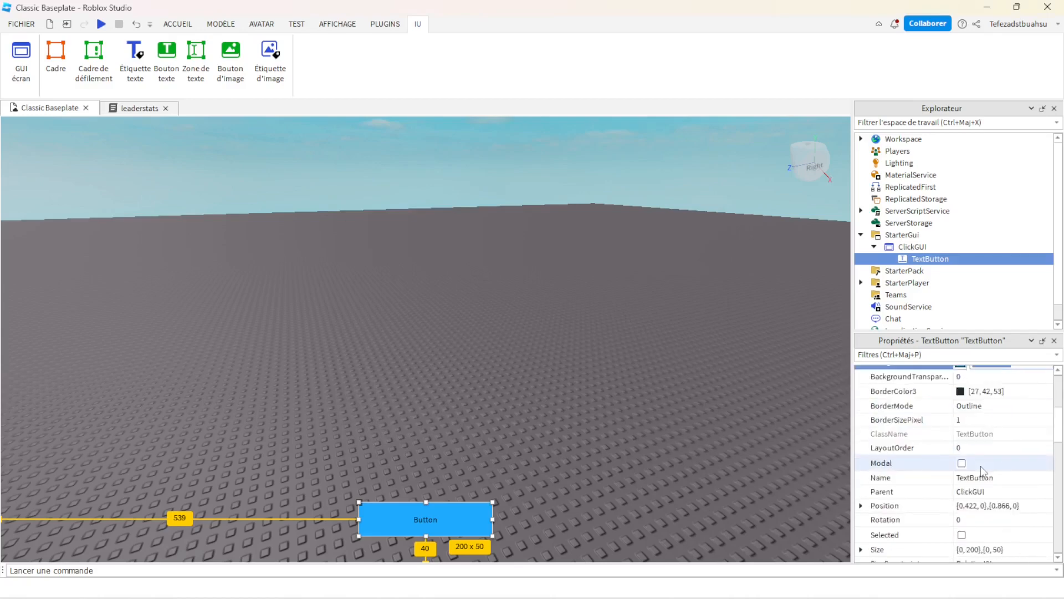
{"action": "scroll", "coordinate": [981, 466], "scroll_direction": "down", "scroll_amount": 2}
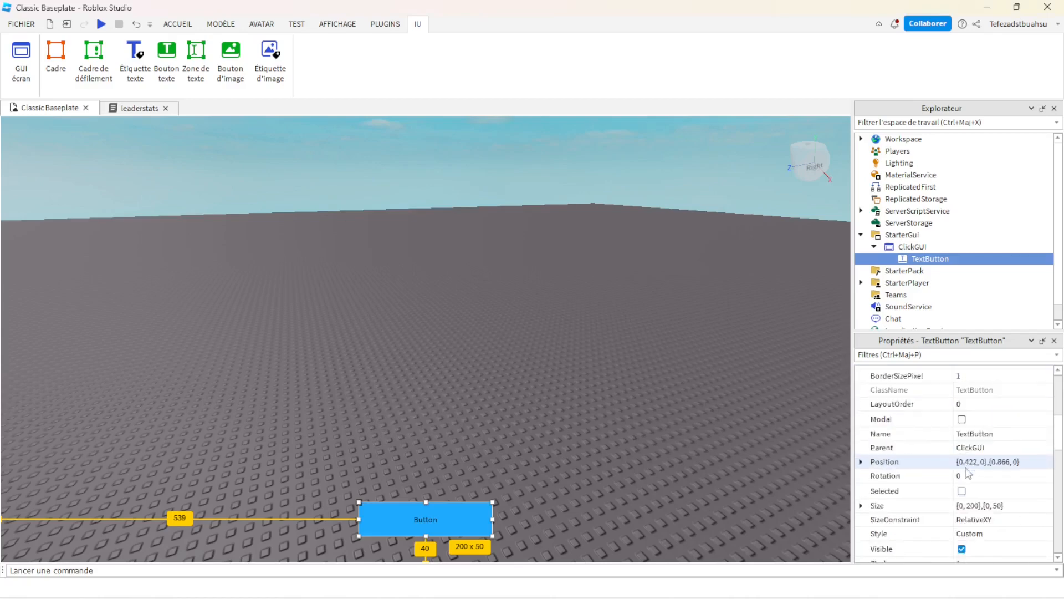
{"action": "scroll", "coordinate": [966, 491], "scroll_direction": "down", "scroll_amount": 10}
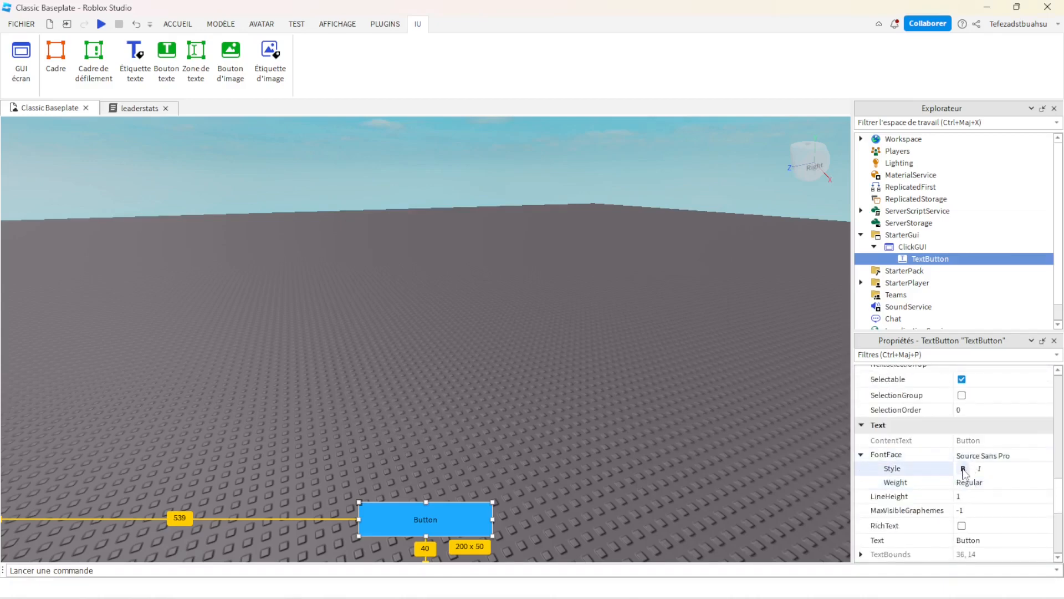
{"action": "scroll", "coordinate": [965, 473], "scroll_direction": "down", "scroll_amount": 4}
{"action": "scroll", "coordinate": [973, 441], "scroll_direction": "up", "scroll_amount": 2}
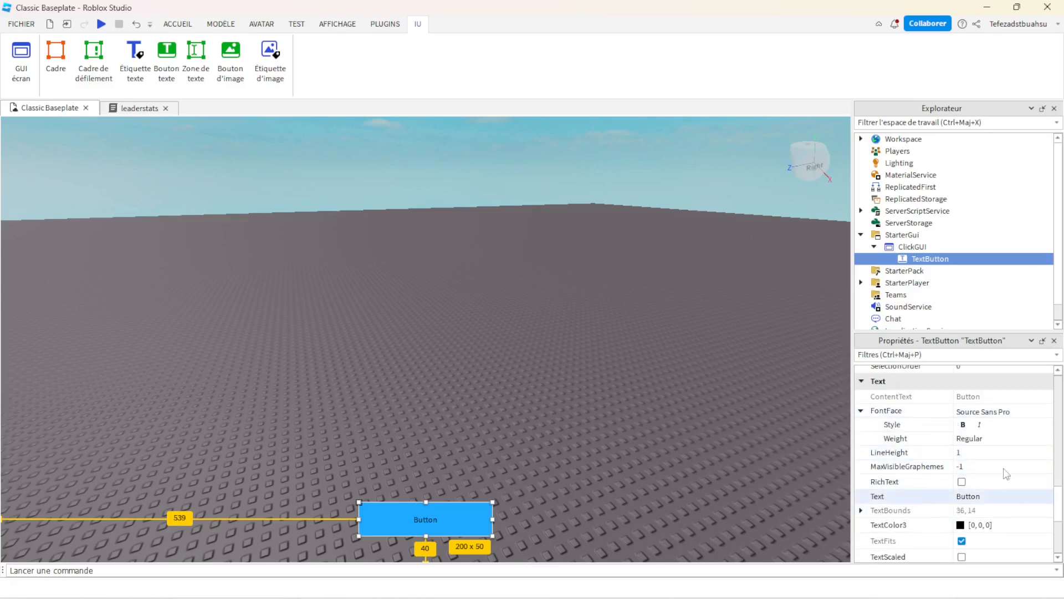
{"action": "left_click", "coordinate": [1013, 495]}
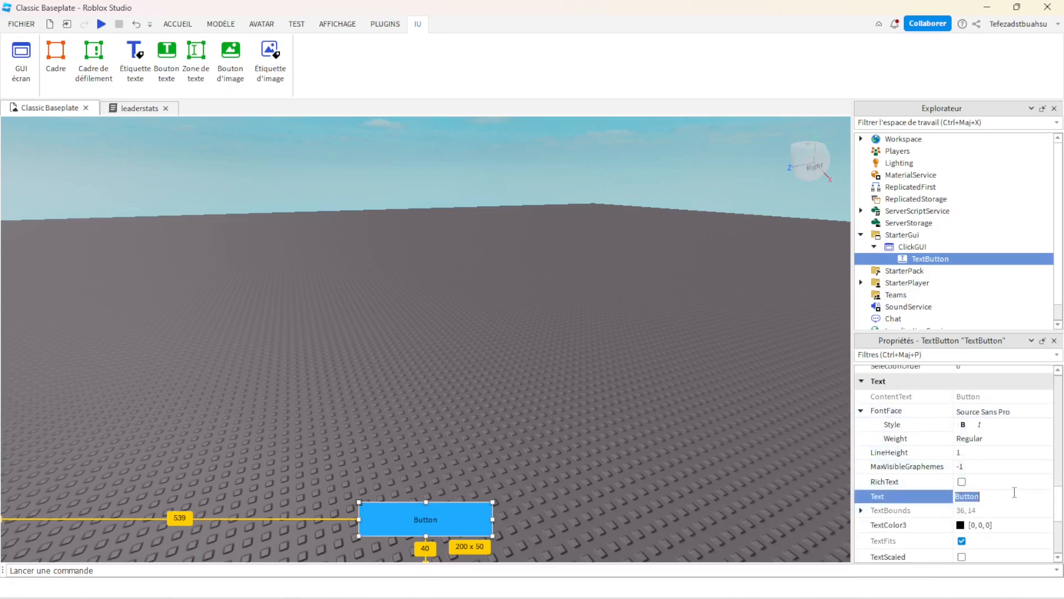
{"action": "type", "text": "CLICK"}
{"action": "key", "text": "Return"}
- Replace the TextButton's displayed text with the computer mouse emoji
{"action": "left_click", "coordinate": [1011, 494]}
{"action": "key", "text": "super+period"}
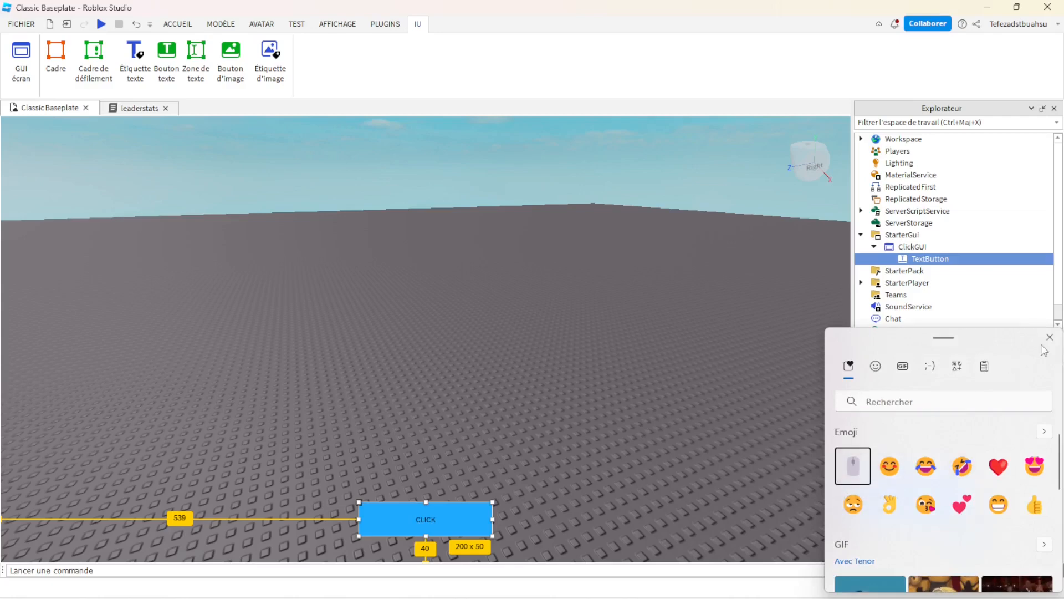
{"action": "left_click", "coordinate": [1050, 337]}
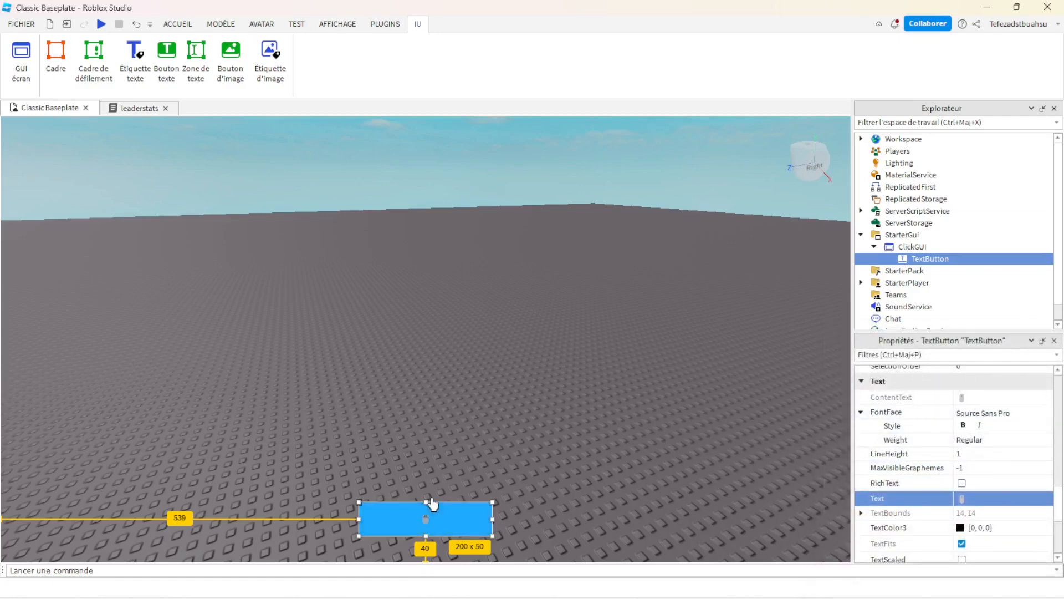
- Set the TextButton's size to {0, 100},{0, 100} and recentre it near the bottom of the game view, at about {0.461, 0},{0.806, 0}
{"action": "scroll", "coordinate": [1005, 486], "scroll_direction": "up", "scroll_amount": 4}
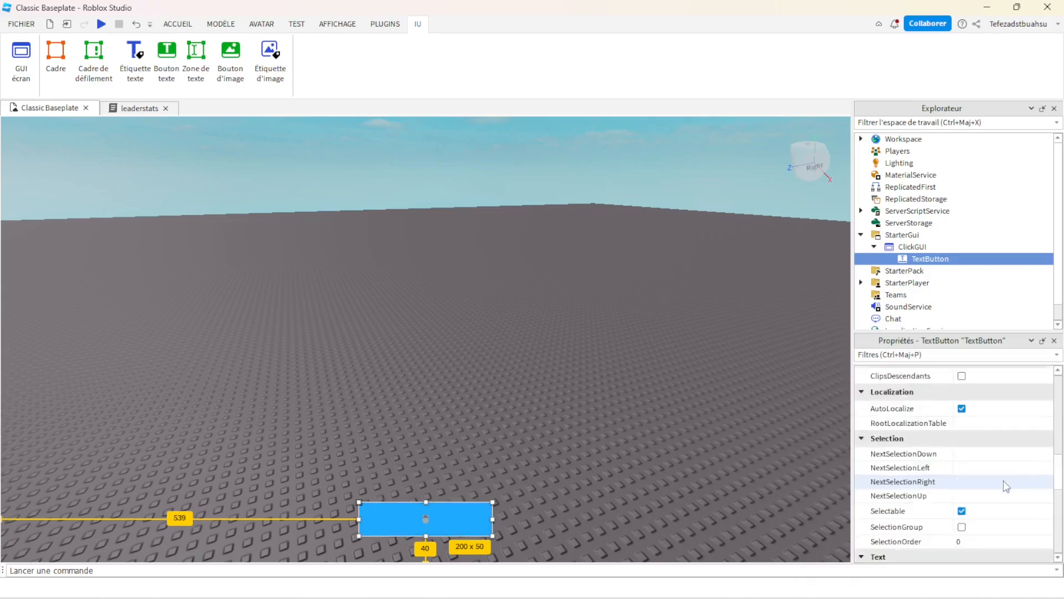
{"action": "scroll", "coordinate": [1003, 481], "scroll_direction": "up", "scroll_amount": 5}
{"action": "left_click", "coordinate": [971, 462]}
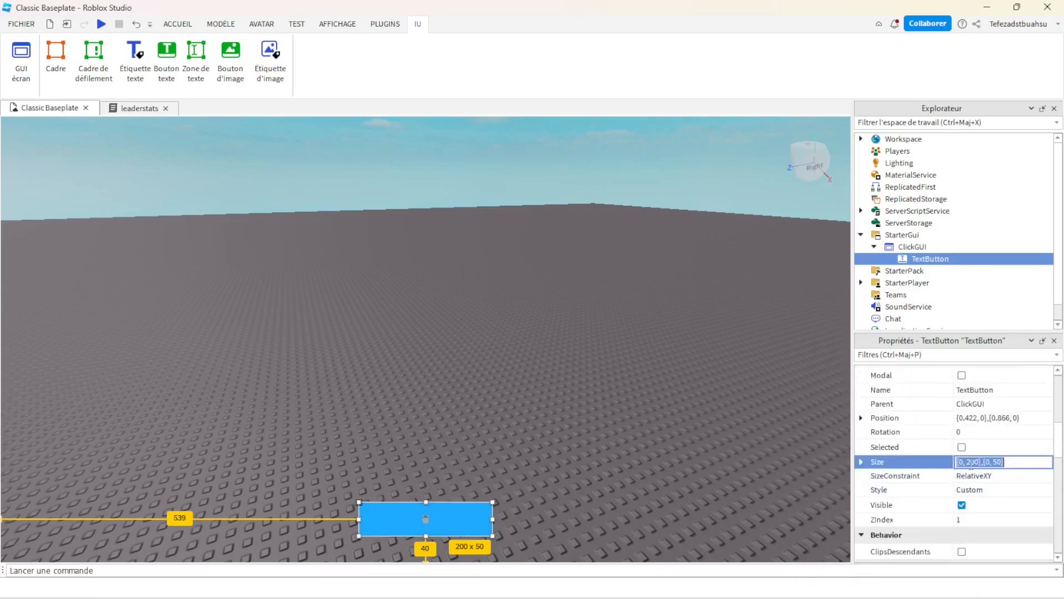
{"action": "double_click", "coordinate": [971, 461]}
{"action": "double_click", "coordinate": [972, 462]}
{"action": "type", "text": "100"}
{"action": "key", "text": "Return"}
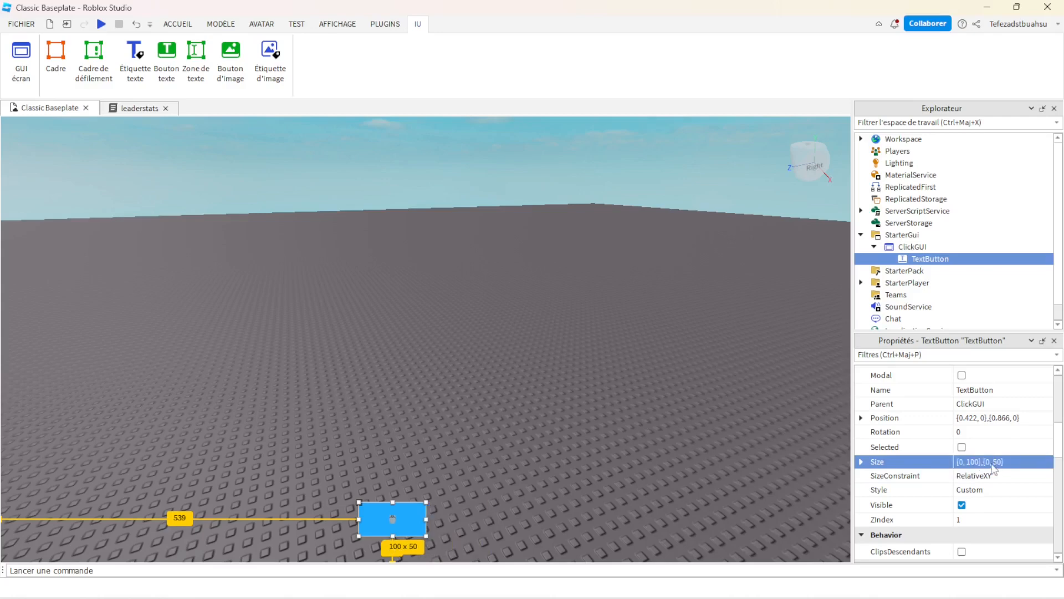
{"action": "double_click", "coordinate": [998, 462]}
{"action": "type", "text": "100"}
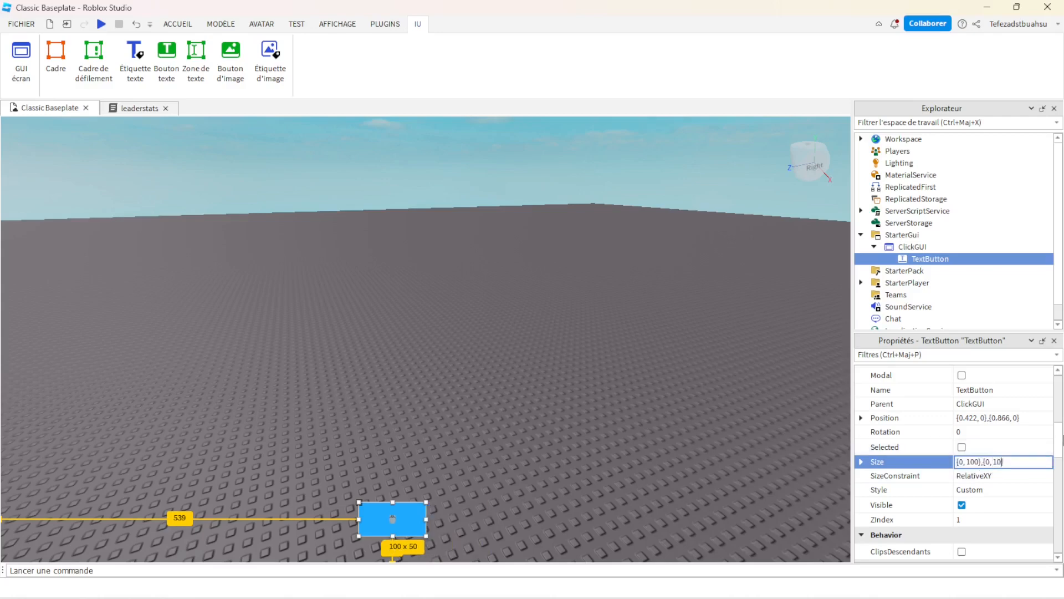
{"action": "key", "text": "Return"}
{"action": "left_click_drag", "start_coordinate": [400, 537], "coordinate": [431, 511]}
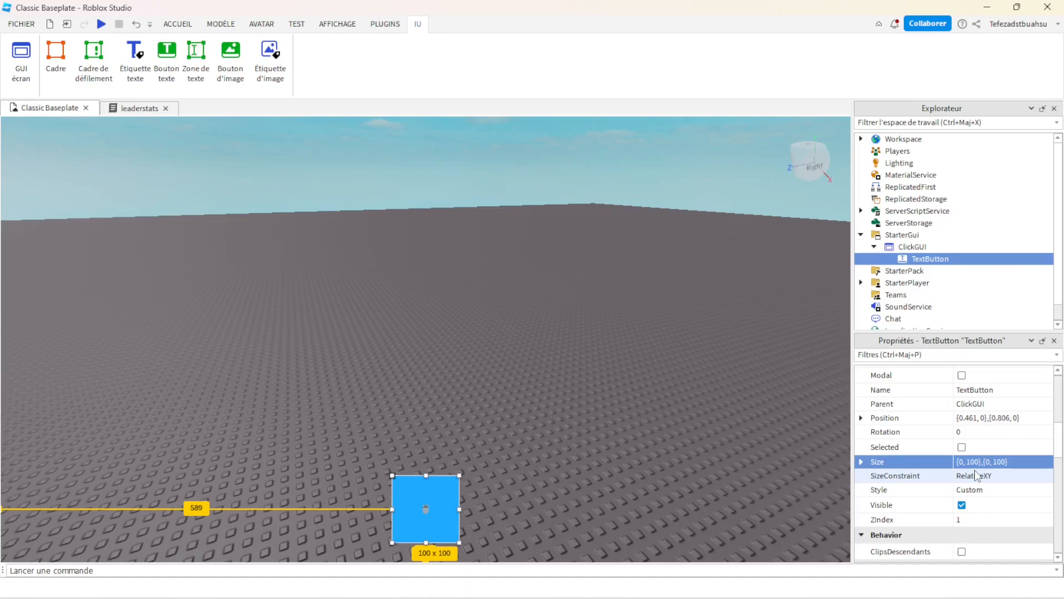
- Enable TextScaled on the TextButton so the mouse emoji fills it, and deselect the button
{"action": "scroll", "coordinate": [976, 474], "scroll_direction": "down", "scroll_amount": 10}
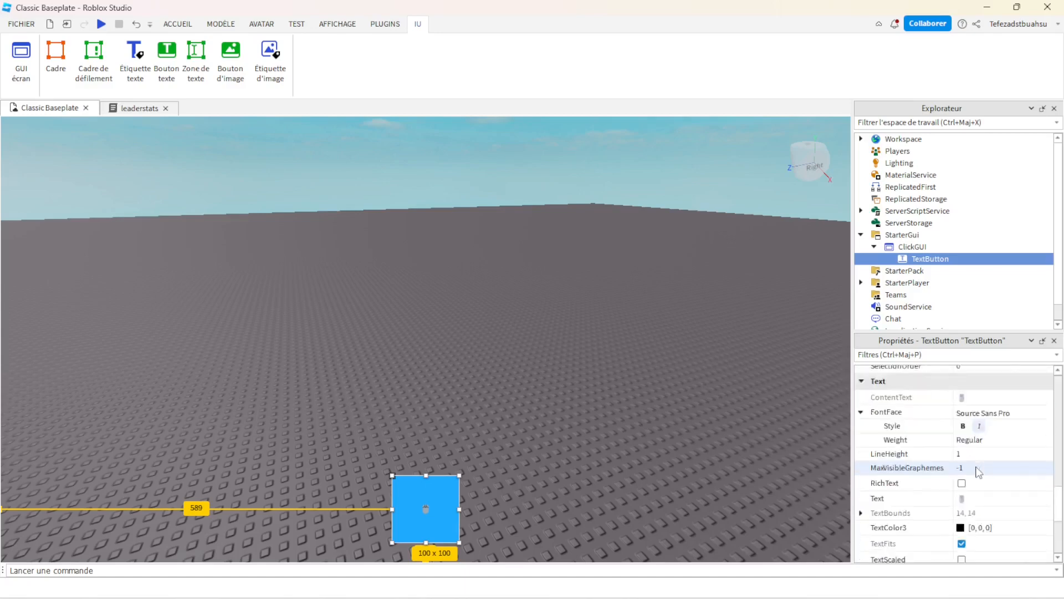
{"action": "scroll", "coordinate": [977, 471], "scroll_direction": "down", "scroll_amount": 3}
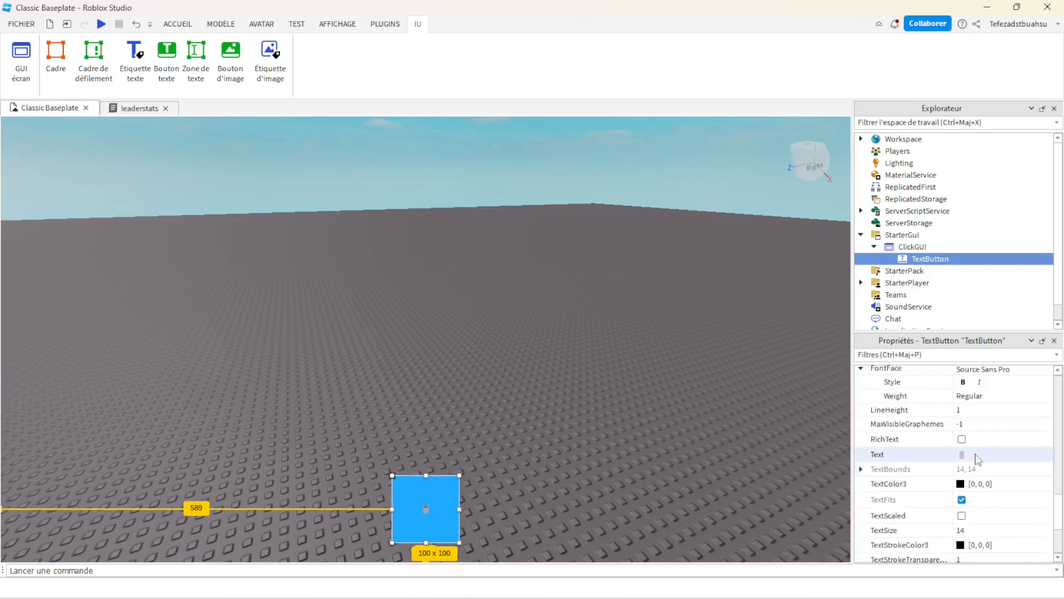
{"action": "left_click", "coordinate": [961, 515]}
{"action": "left_click", "coordinate": [554, 517]}
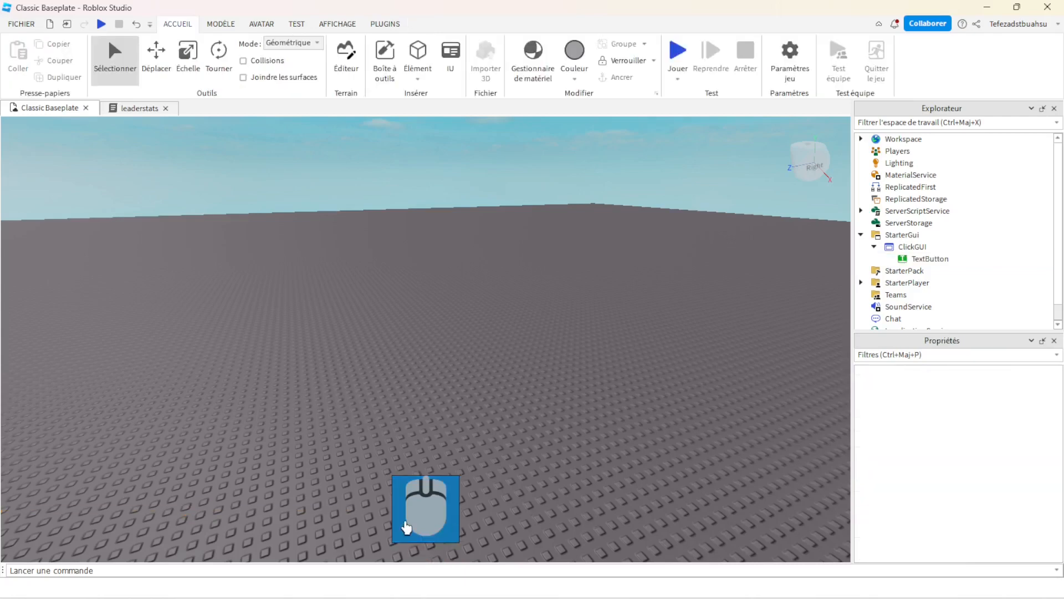
- Rename the TextButton in ClickGUI to Click
{"action": "left_click", "coordinate": [903, 261]}
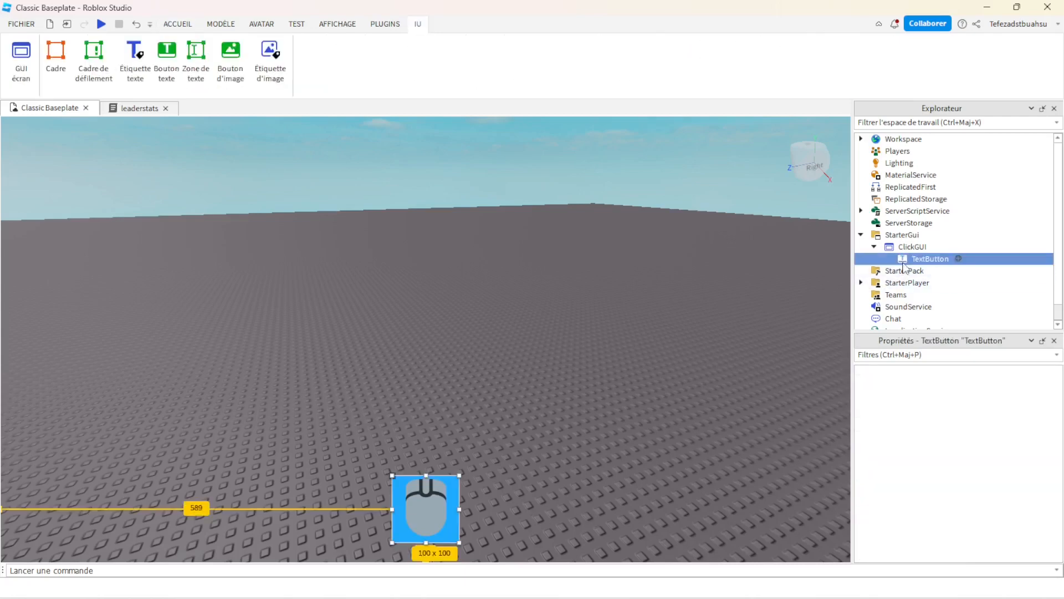
{"action": "left_click", "coordinate": [960, 259]}
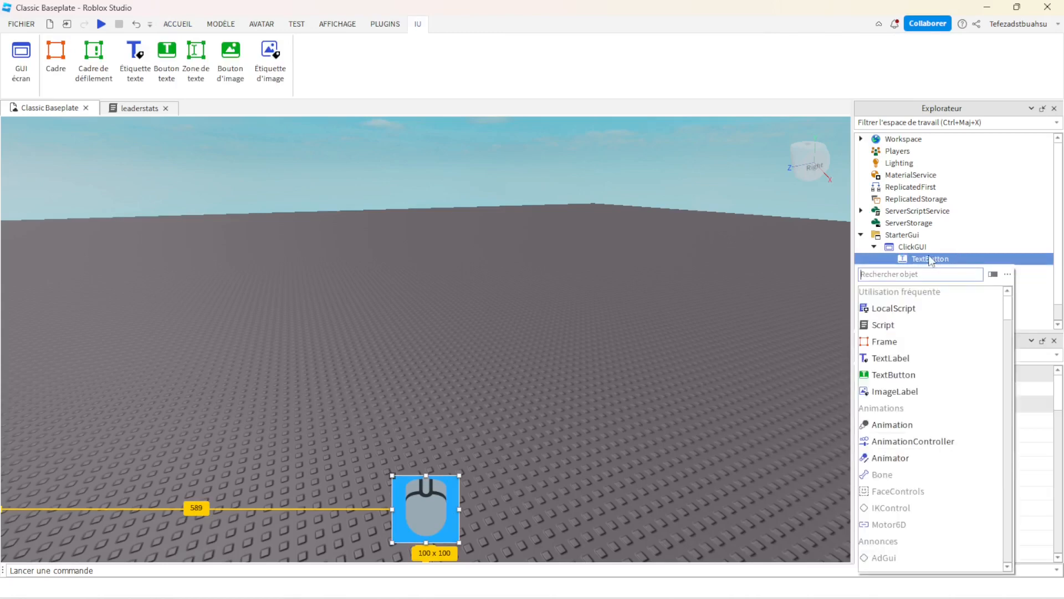
{"action": "right_click", "coordinate": [932, 258]}
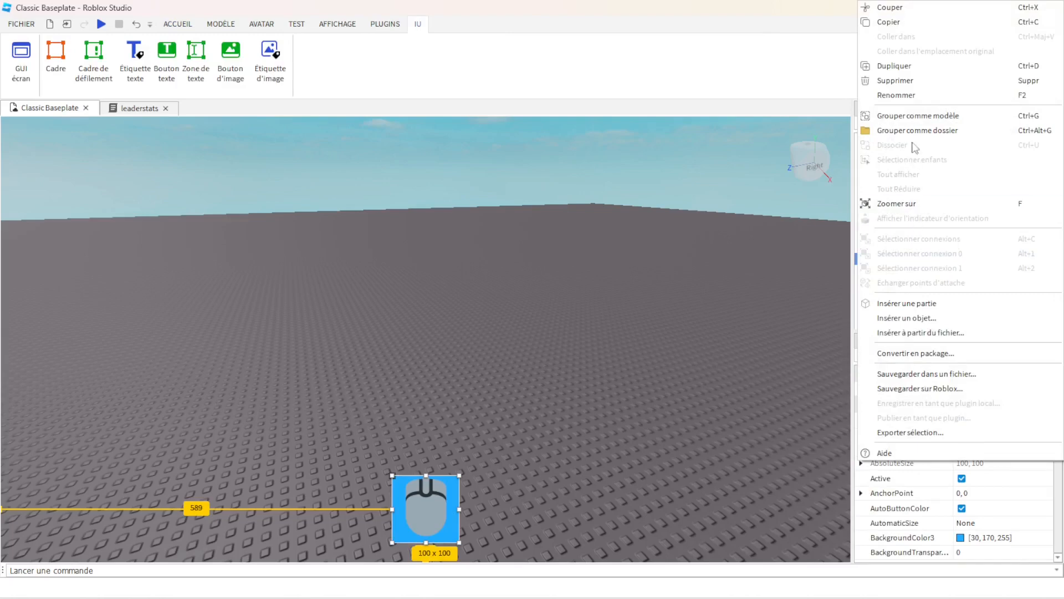
{"action": "left_click", "coordinate": [897, 96]}
{"action": "type", "text": "Cl"}
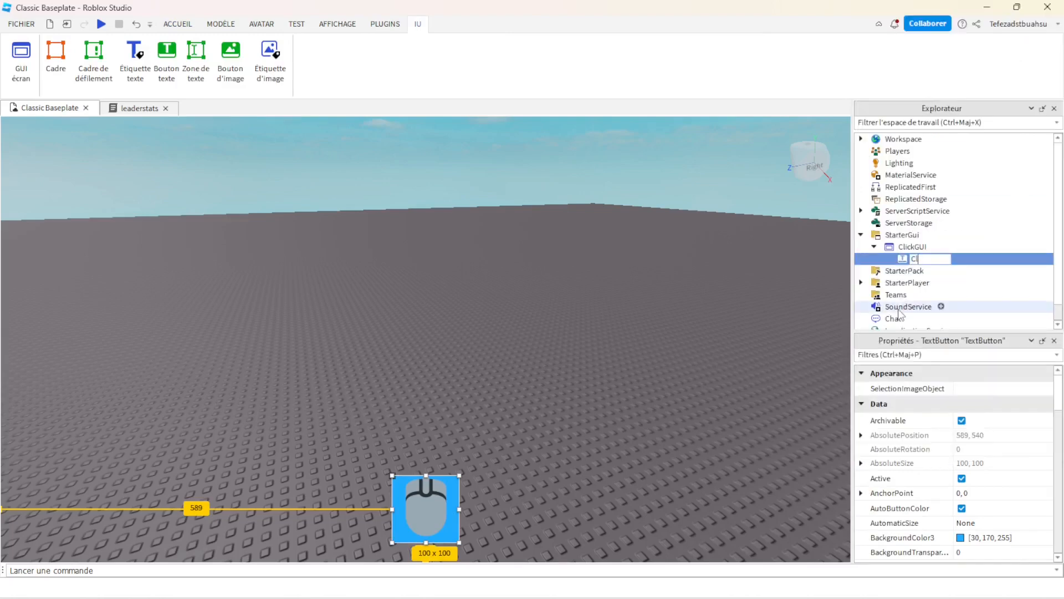
{"action": "type", "text": "ick"}
{"action": "key", "text": "Return"}
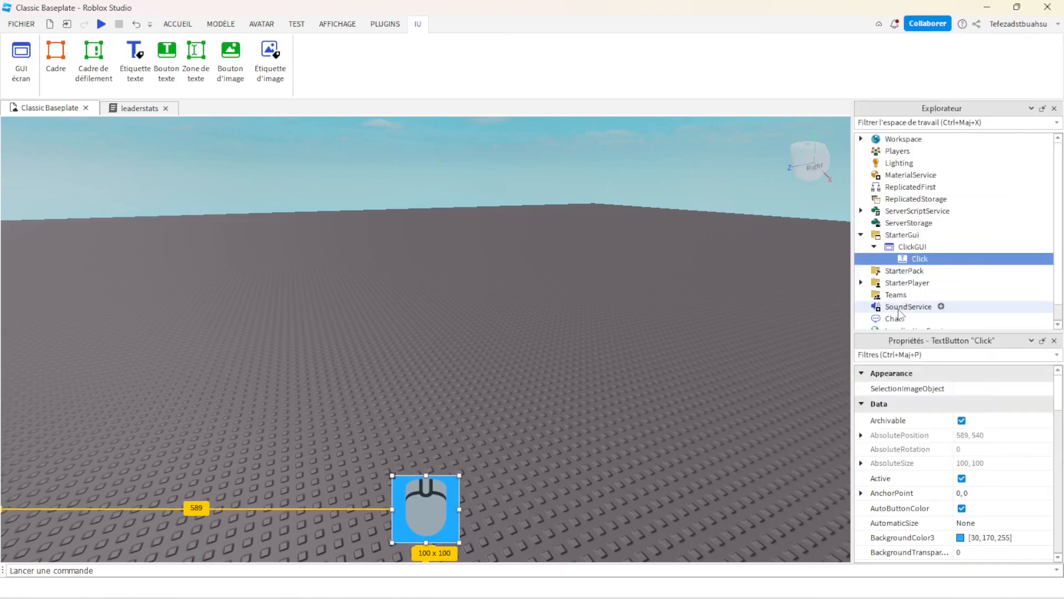
- Add a LocalScript inside the Click button and clear its default code
{"action": "left_click", "coordinate": [937, 258]}
{"action": "left_click", "coordinate": [902, 306]}
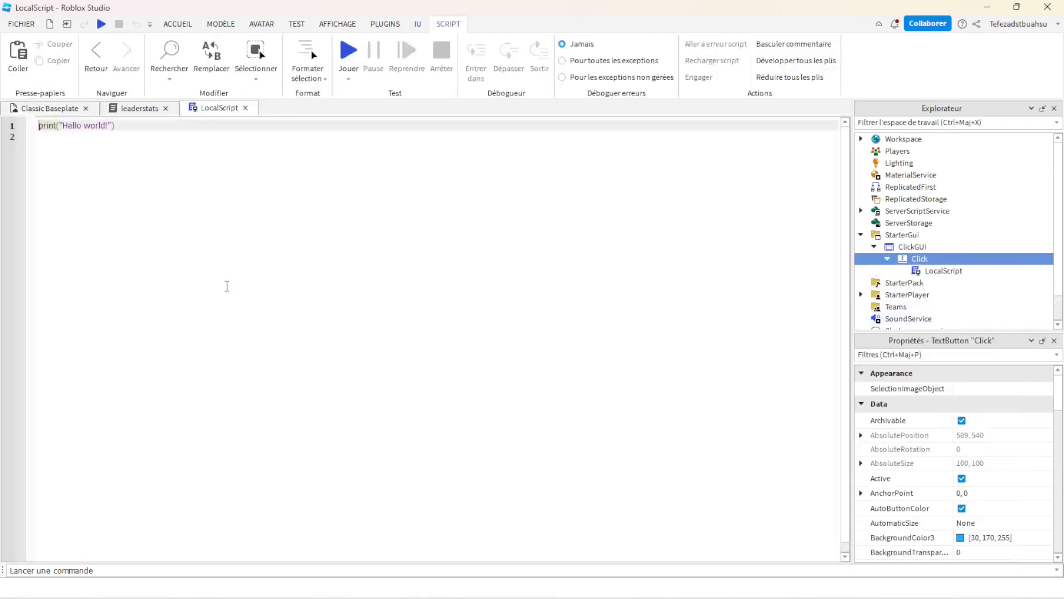
{"action": "key", "text": "ctrl+a"}
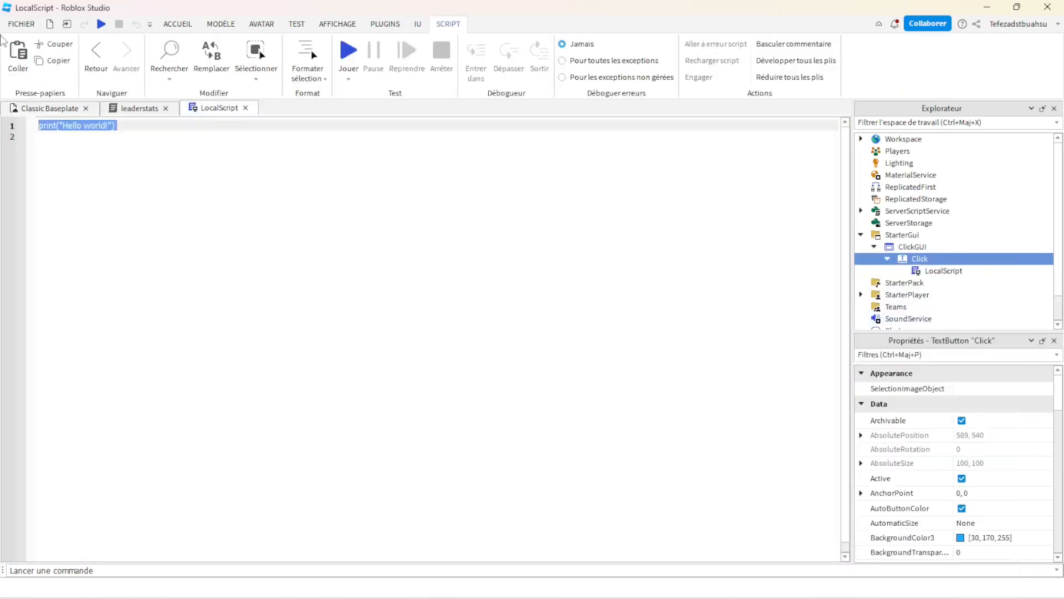
{"action": "key", "text": "BackSpace"}
- Write the handler script.Parent.MouseButton1Click:Connect(function() with its closing end) in the LocalScript
{"action": "type", "text": "script"}
{"action": "key", "text": "Escape"}
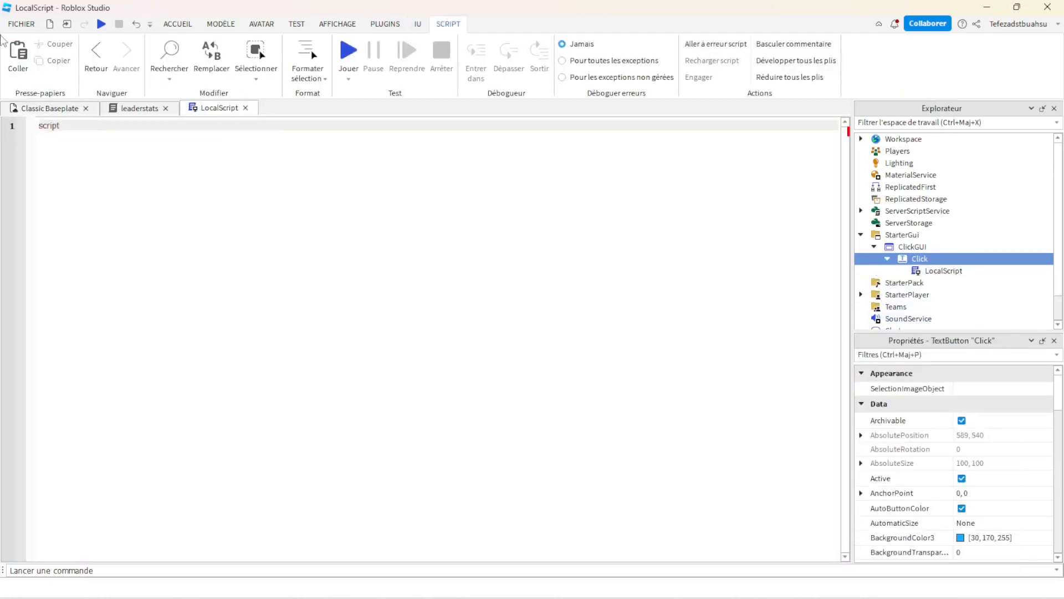
{"action": "type", "text": ".P"}
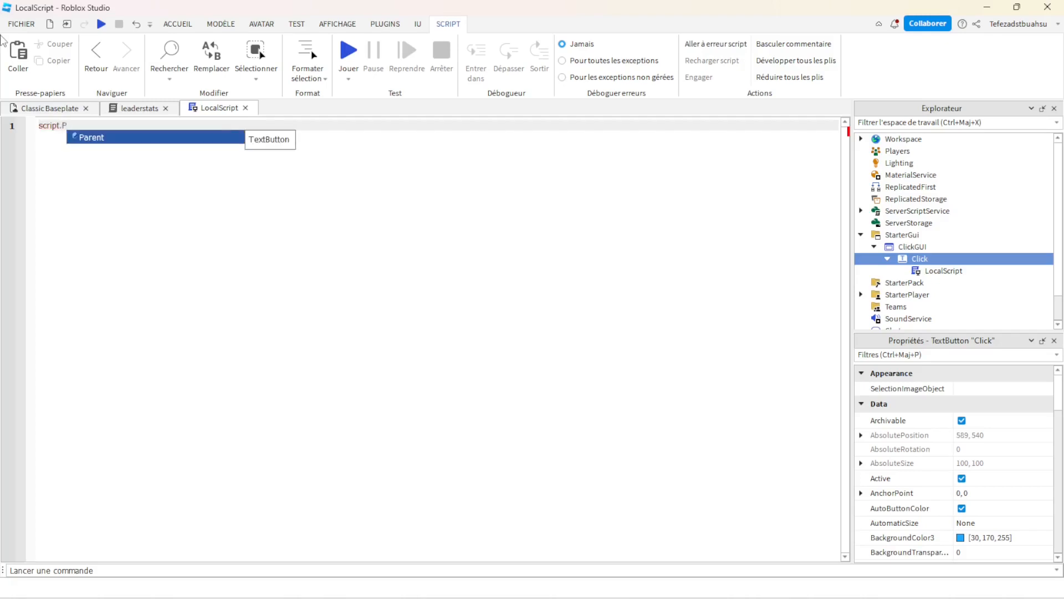
{"action": "type", "text": "arent.MouseButton1Click"}
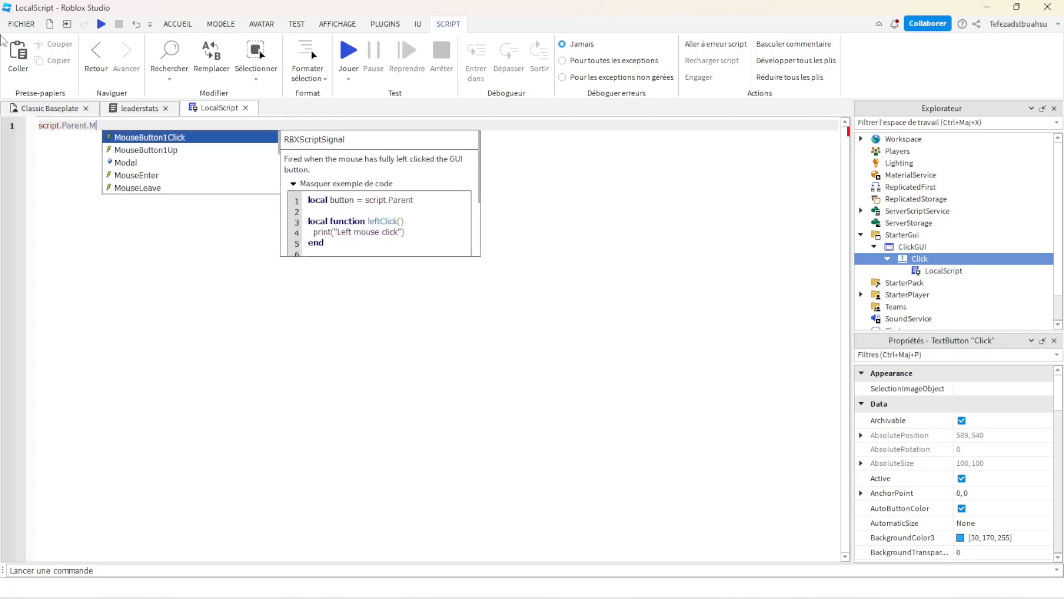
{"action": "key", "text": "Tab"}
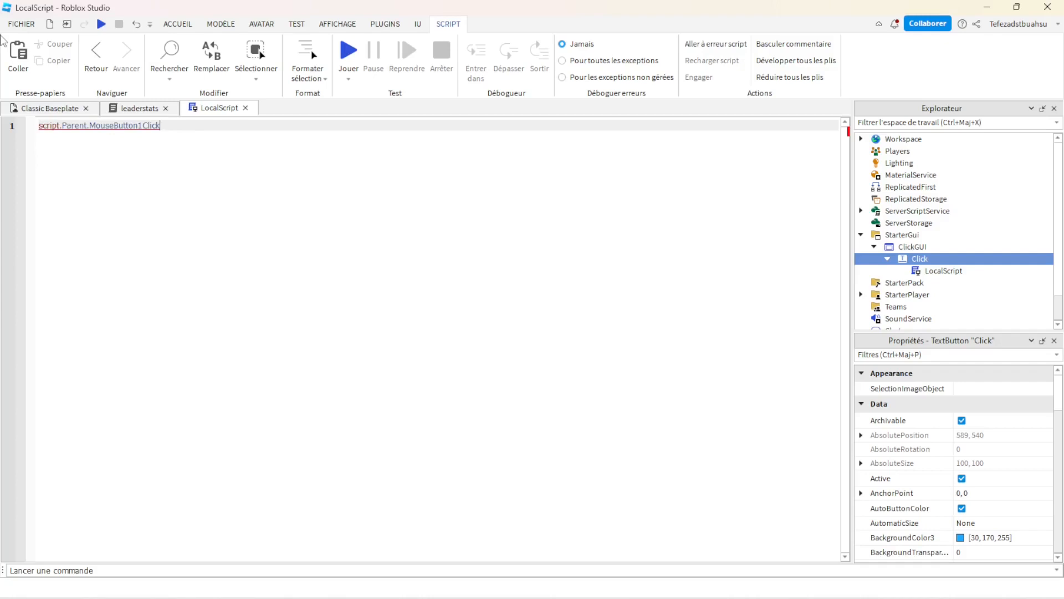
{"action": "type", "text": ":Connect(f"}
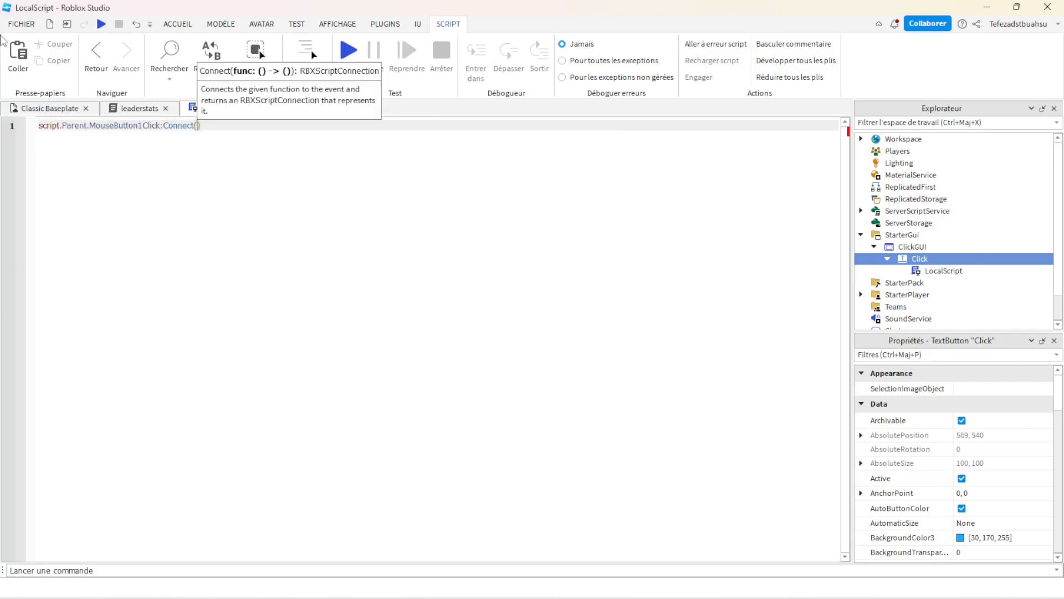
{"action": "key", "text": "Tab"}
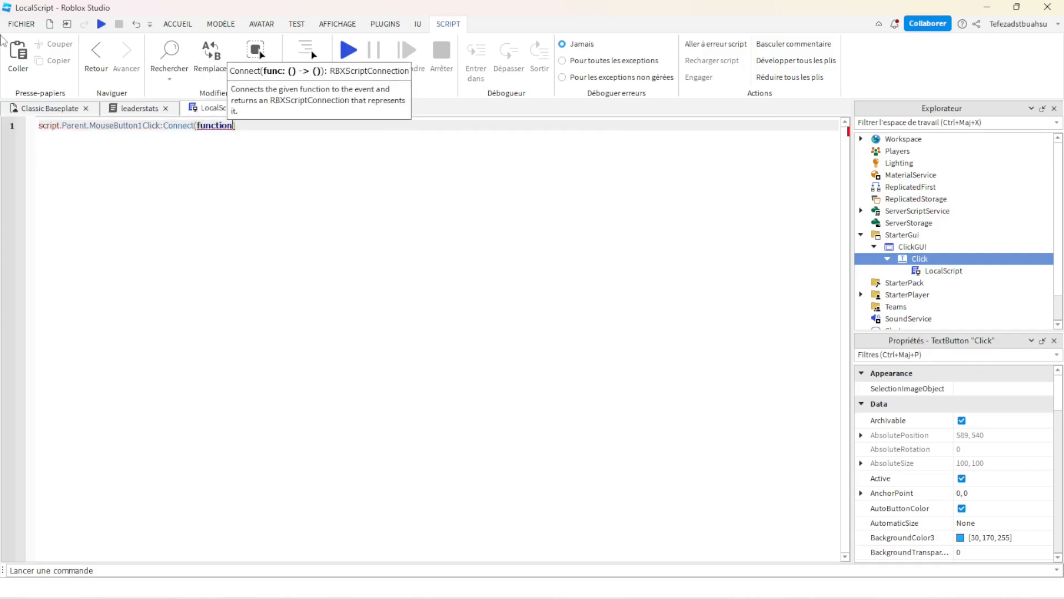
{"action": "type", "text": "()"}
{"action": "key", "text": "Return"}
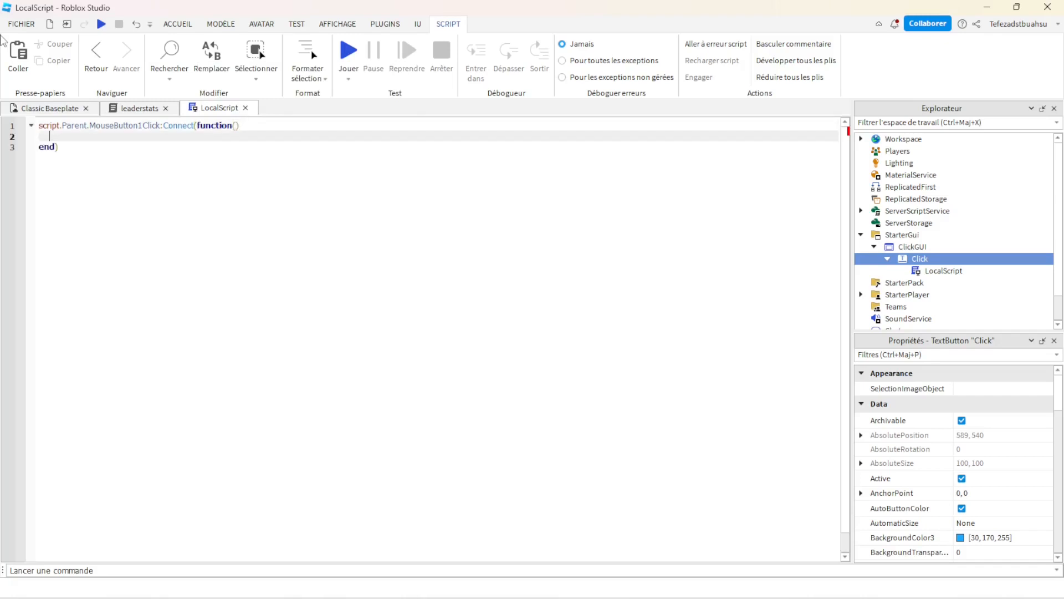
- Inside the click handler, declare local player = game.Players.LocalPlayer
{"action": "type", "text": "local player ="}
{"action": "type", "text": "game"}
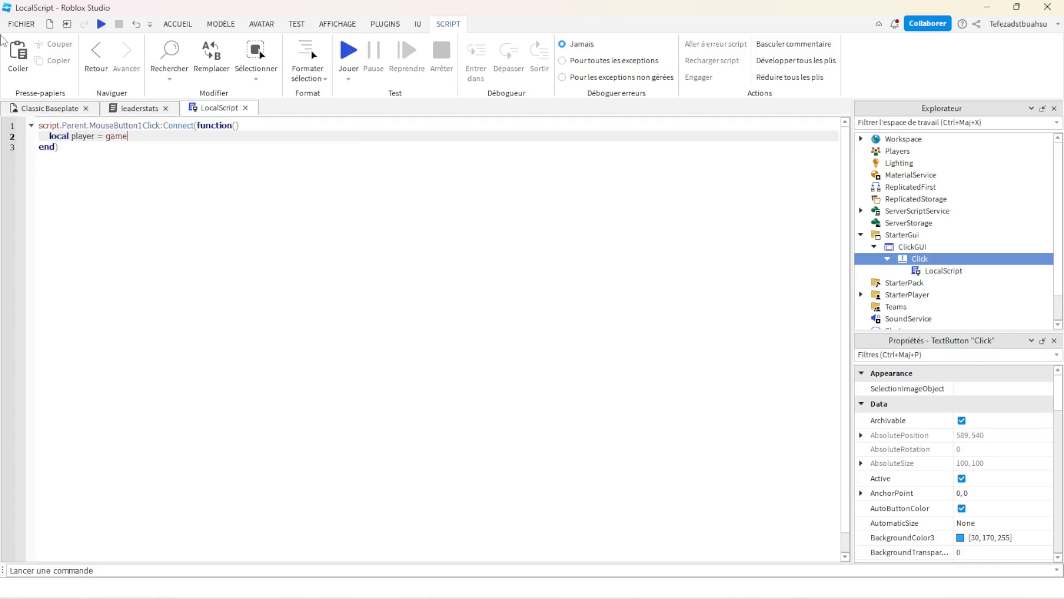
{"action": "type", "text": ".P"}
{"action": "key", "text": "Down"}
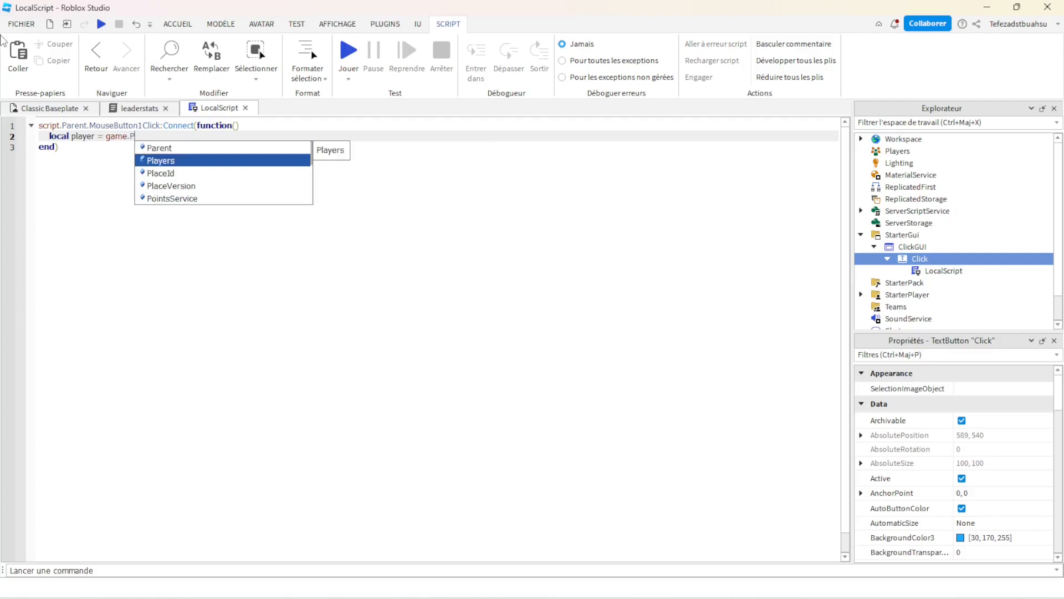
{"action": "key", "text": "Return"}
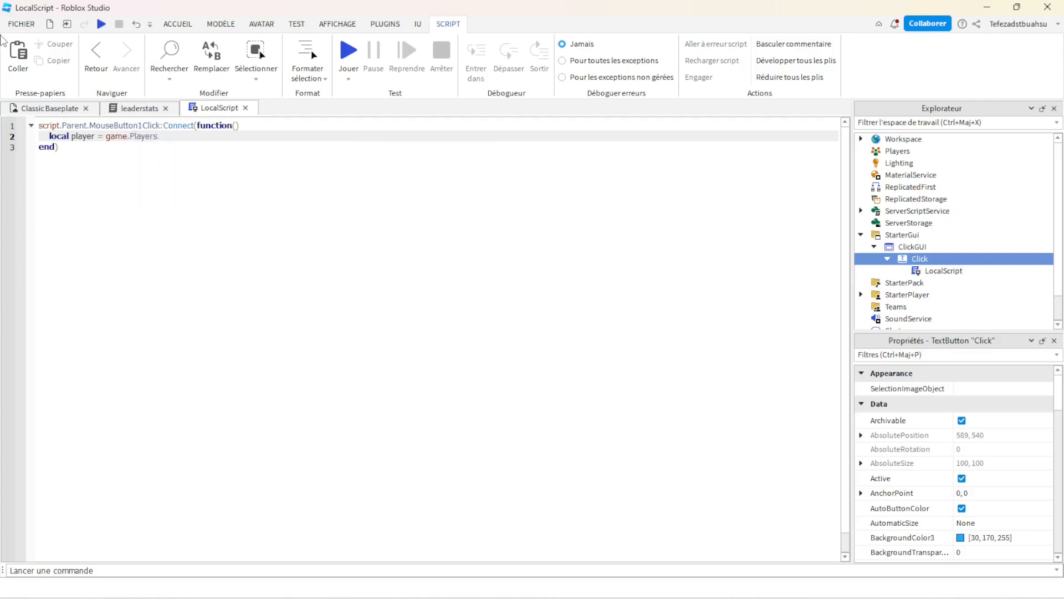
{"action": "type", "text": ".L"}
{"action": "key", "text": "Return"}
{"action": "key", "text": "Return"}
- Below the player variable, declare local clicks = player:WaitForChild("leaderstats"):WaitForChild("Clicks")
{"action": "type", "text": "lo"}
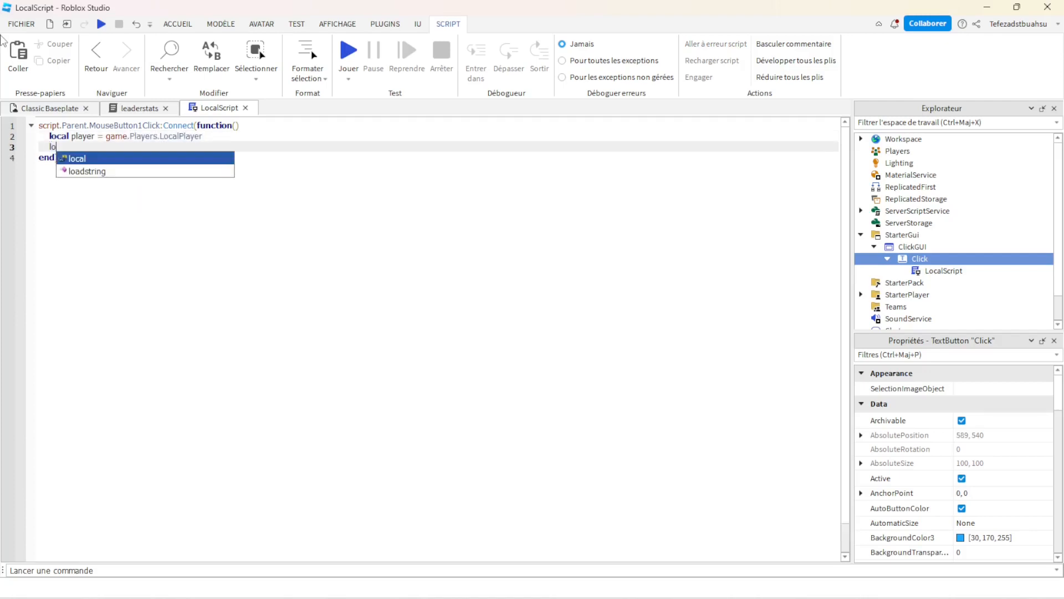
{"action": "type", "text": "cal cliks"}
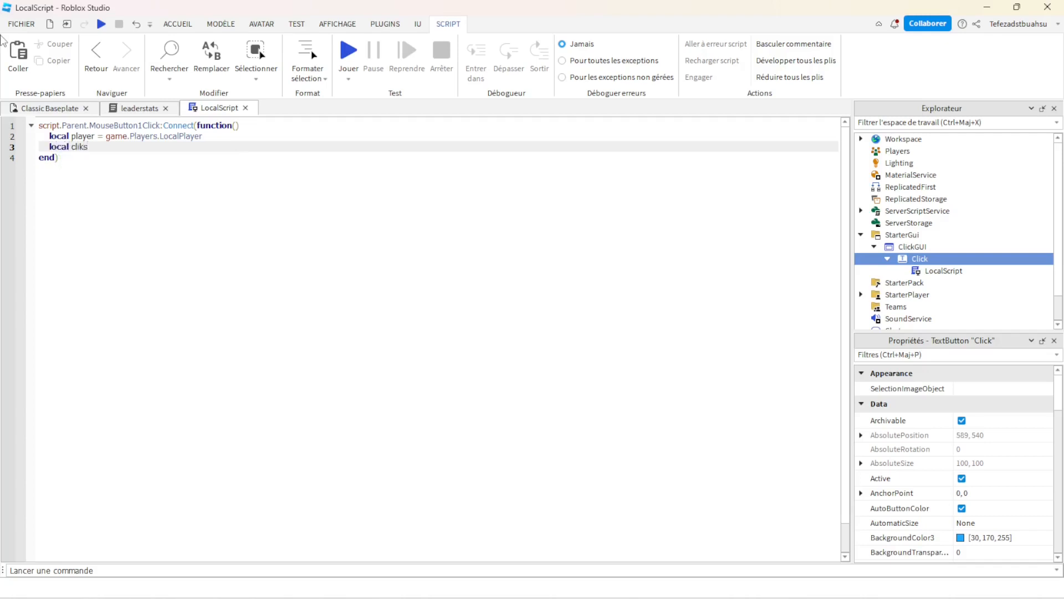
{"action": "key", "text": "BackSpace"}
{"action": "key", "text": "BackSpace"}
{"action": "key", "text": "BackSpace"}
{"action": "type", "text": "icks = player:WaitForChild("}
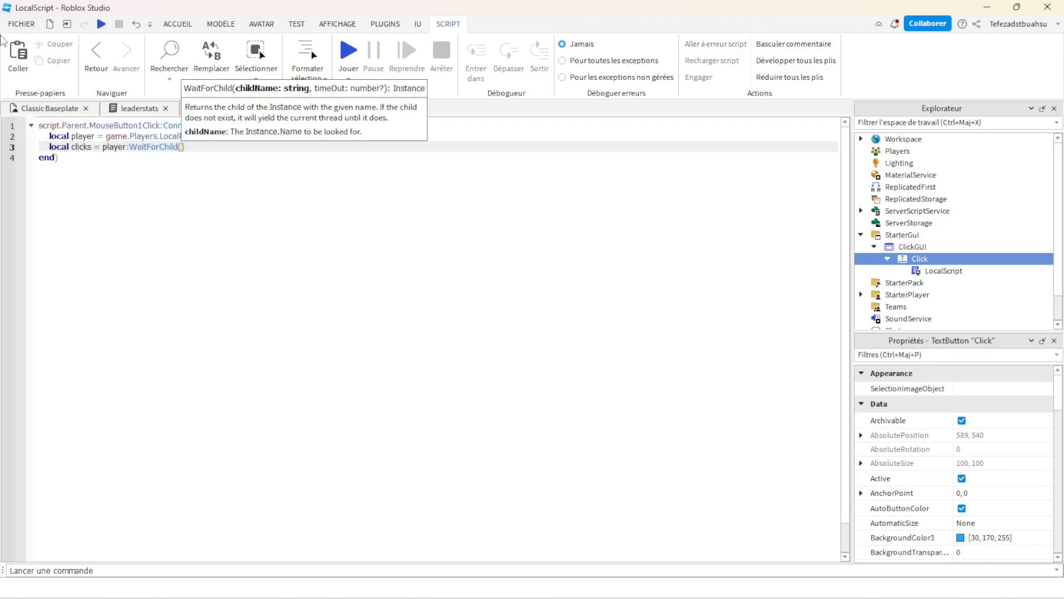
{"action": "type", "text": "\"L"}
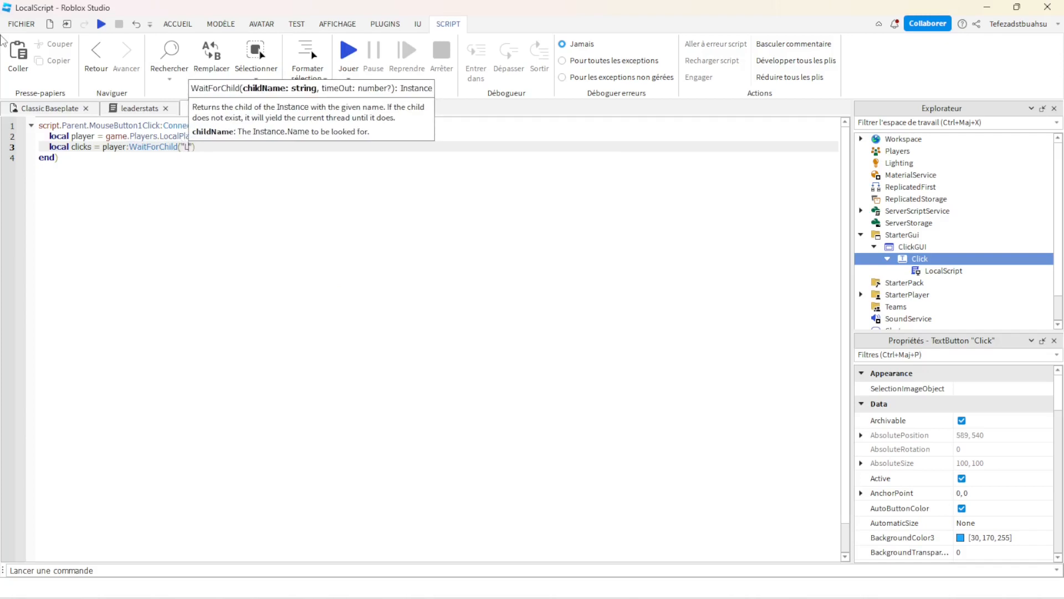
{"action": "type", "text": "eaderstats"}
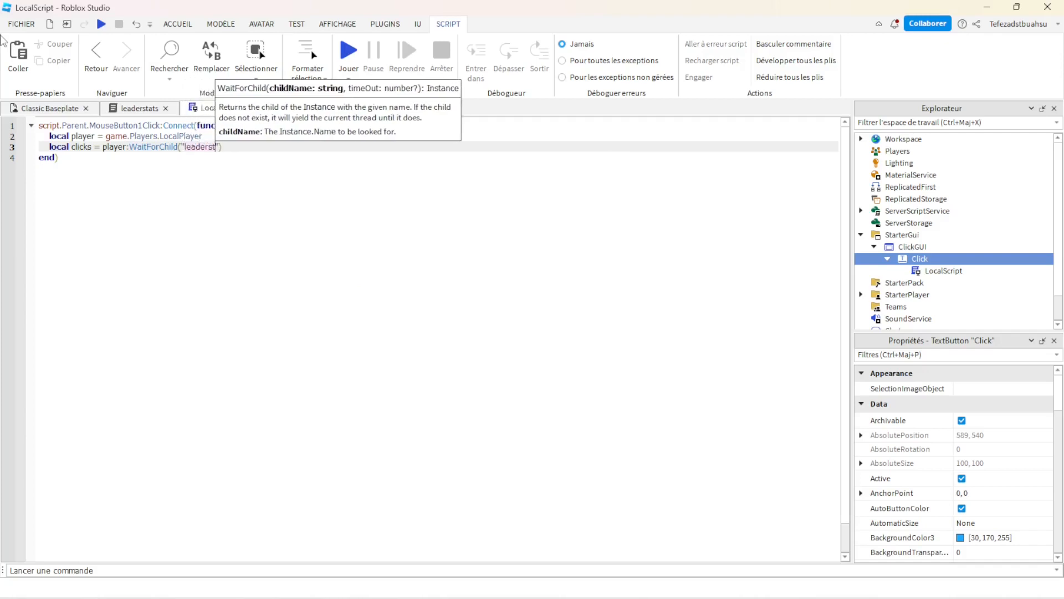
{"action": "key", "text": "End"}
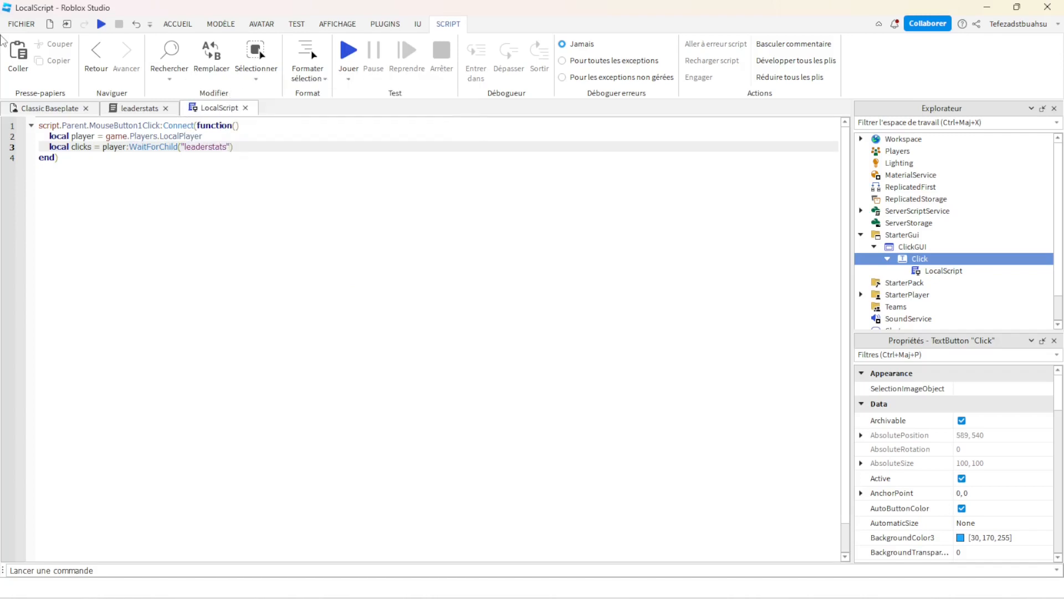
{"action": "type", "text": ":"}
{"action": "key", "text": "Down"}
{"action": "key", "text": "Return"}
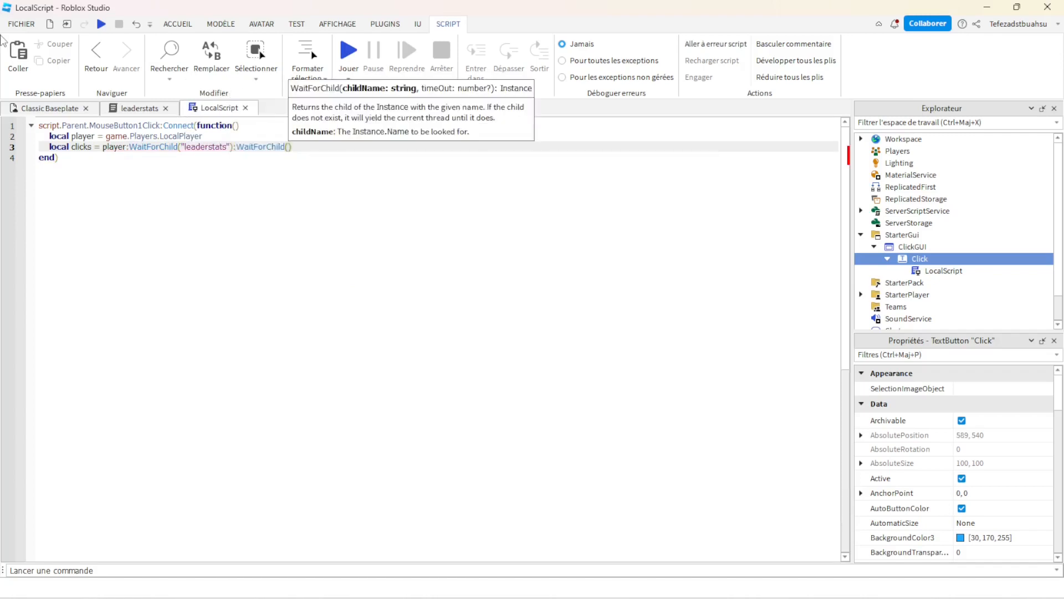
{"action": "type", "text": "\"Clicks"}
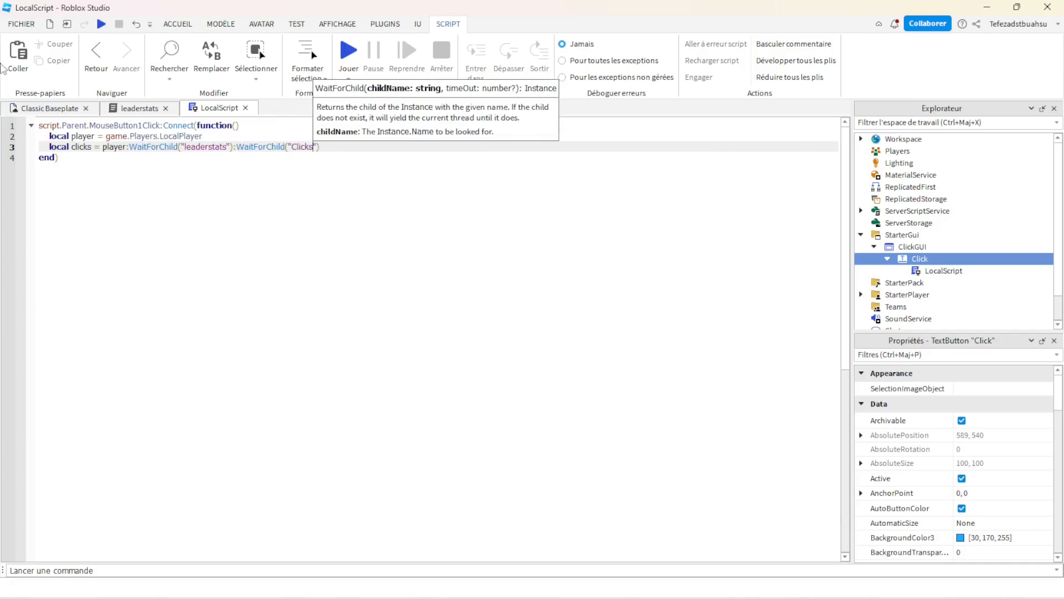
- Duplicate the local clicks line beneath itself and rename the copy's variable to rebirths
{"action": "mouse_move", "coordinate": [46, 147]}
{"action": "left_mouse_down"}
{"action": "mouse_move", "coordinate": [304, 113]}
{"action": "mouse_move", "coordinate": [387, 138]}
{"action": "mouse_move", "coordinate": [382, 147]}
{"action": "left_mouse_up"}
{"action": "key", "text": "ctrl+c"}
{"action": "left_click", "coordinate": [382, 146]}
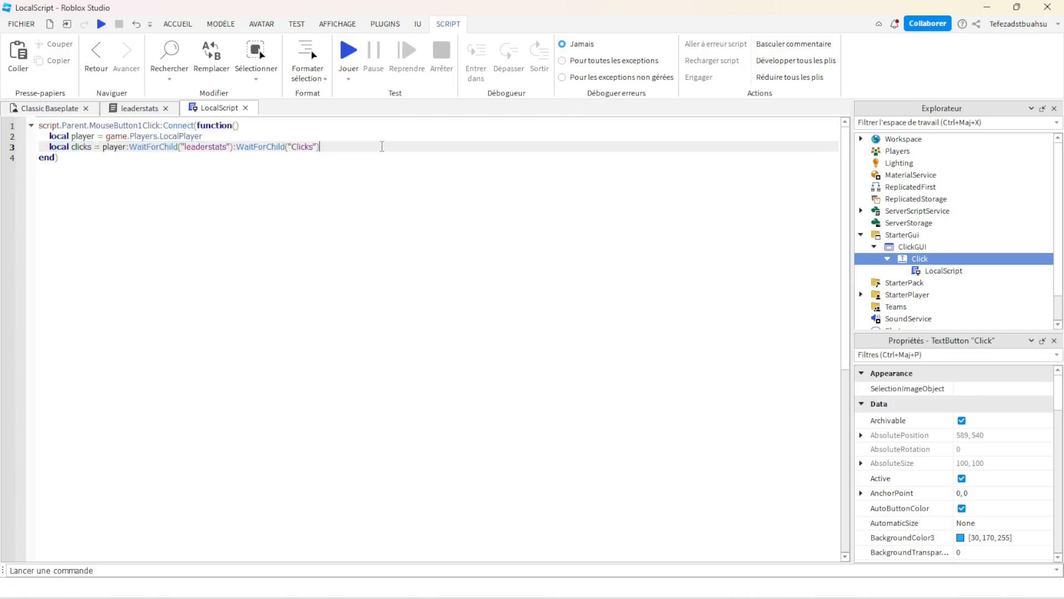
{"action": "key", "text": "Return"}
{"action": "key", "text": "ctrl+v"}
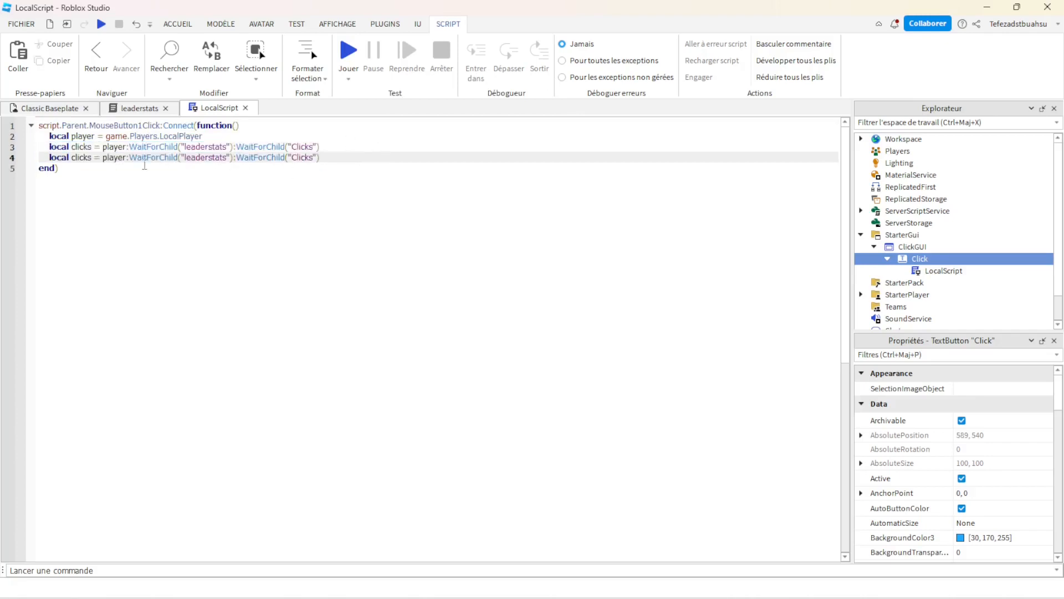
{"action": "double_click", "coordinate": [77, 157]}
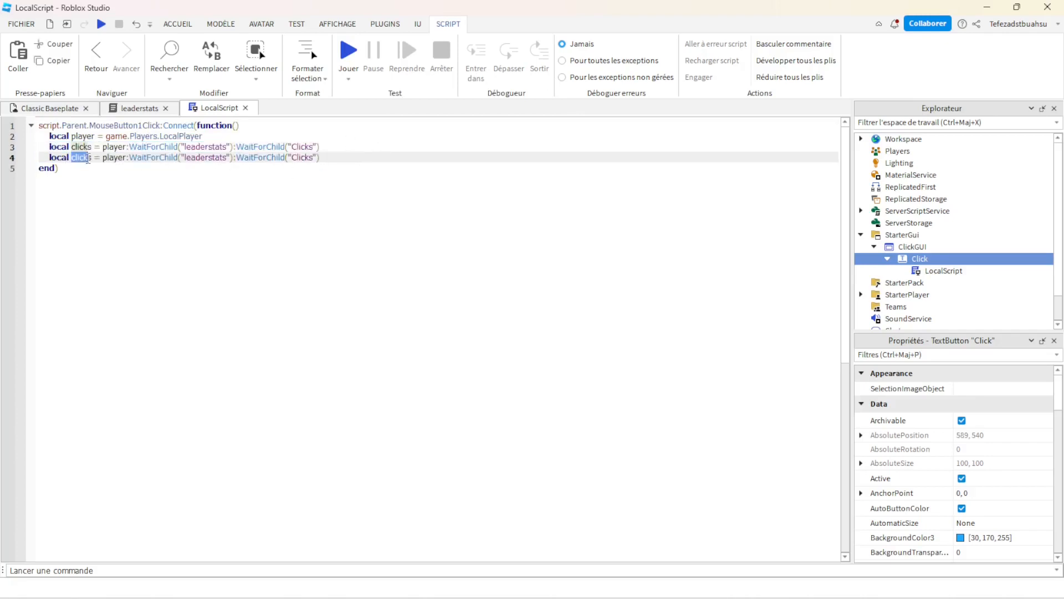
{"action": "type", "text": "rebirths"}
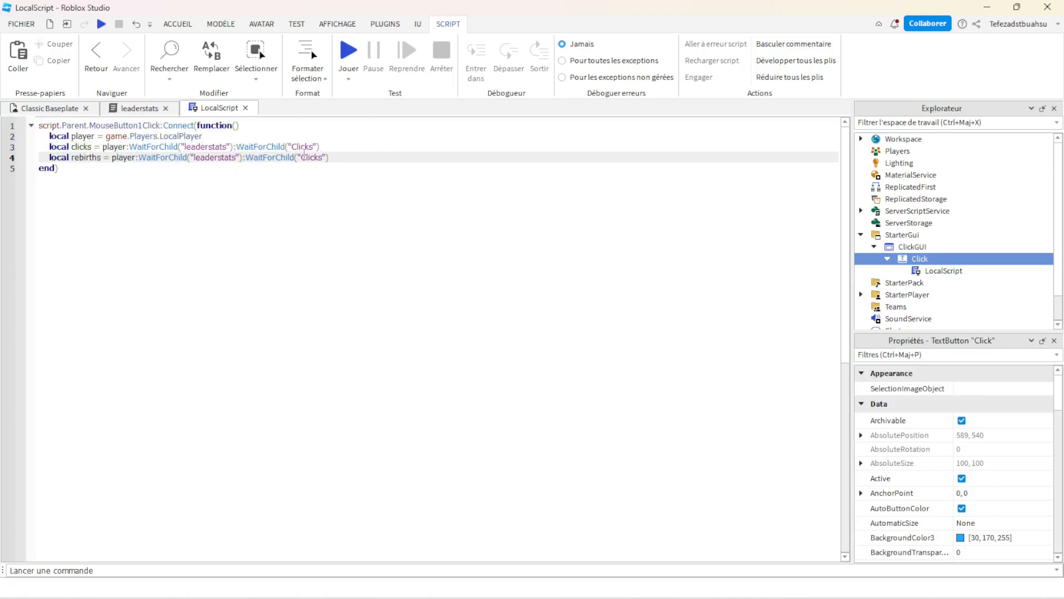
- Change the child name looked up by the rebirths variable from Clicks to Rebirths
{"action": "double_click", "coordinate": [306, 157]}
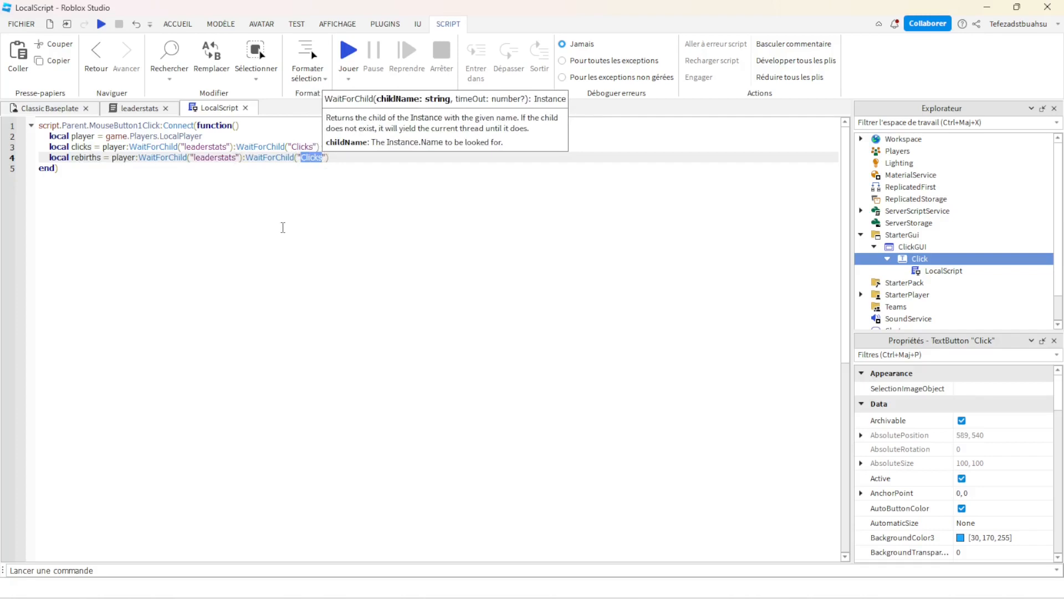
{"action": "type", "text": "Renirths"}
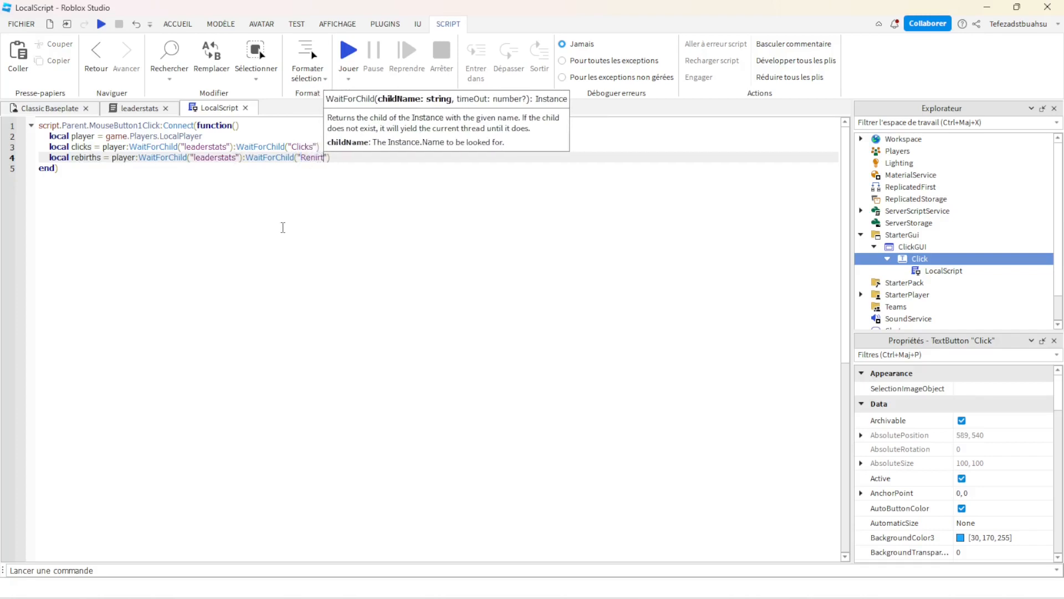
{"action": "key", "text": "BackSpace"}
{"action": "key", "text": "BackSpace"}
{"action": "key", "text": "BackSpace"}
{"action": "key", "text": "BackSpace"}
{"action": "key", "text": "BackSpace"}
{"action": "key", "text": "BackSpace"}
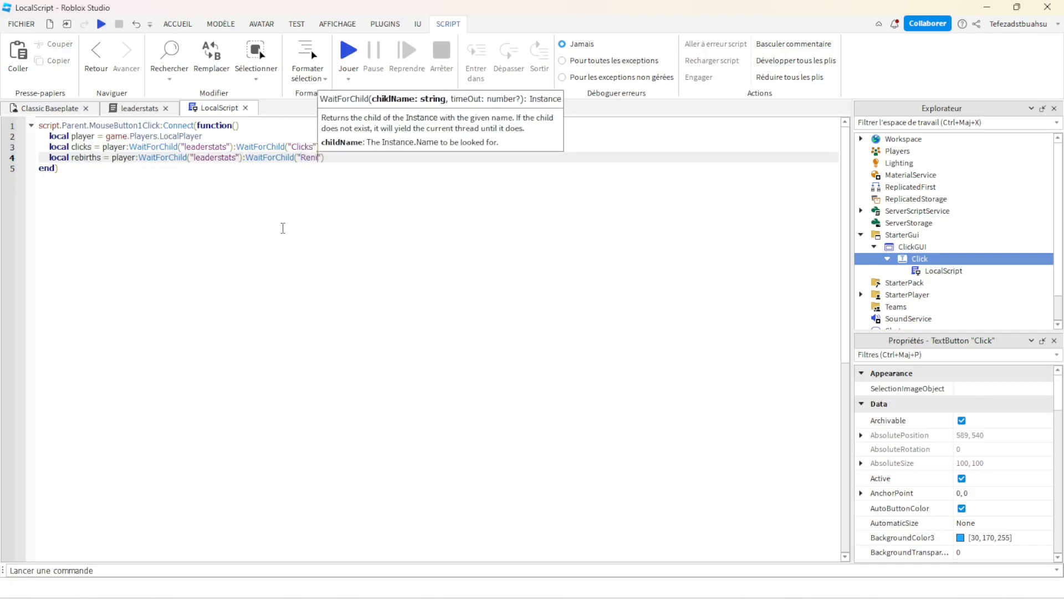
{"action": "type", "text": "births"}
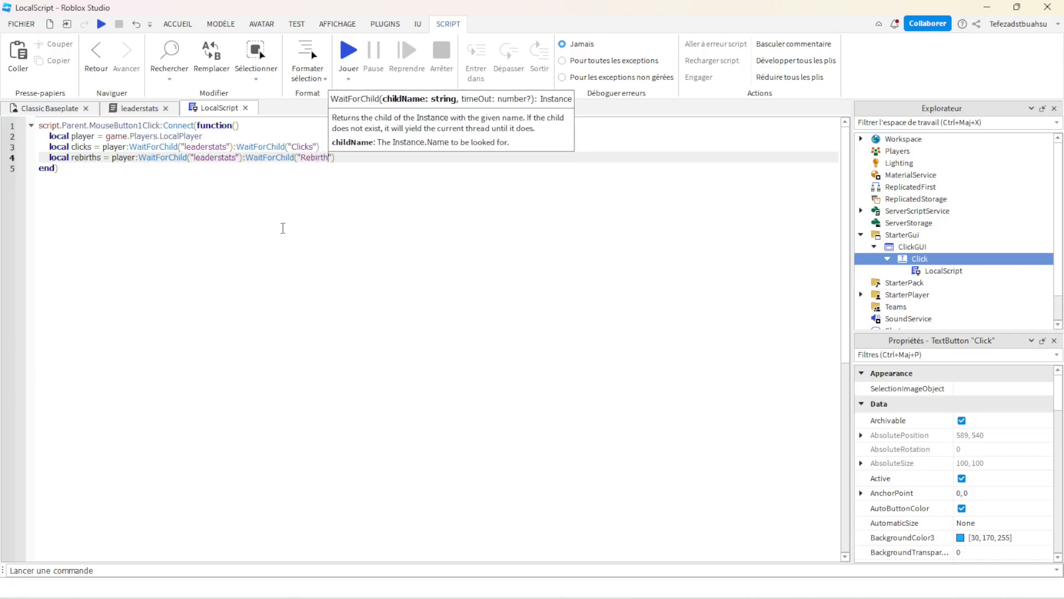
- Below the rebirths variable, add the line clicks.Value = clicks.Value + 1
{"action": "left_click", "coordinate": [361, 160]}
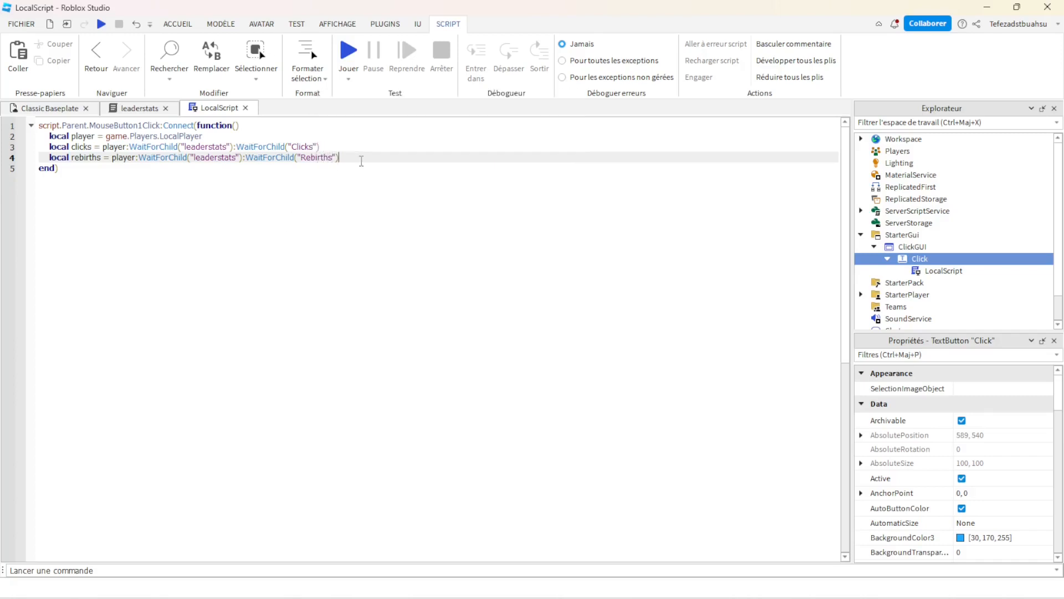
{"action": "key", "text": "Return"}
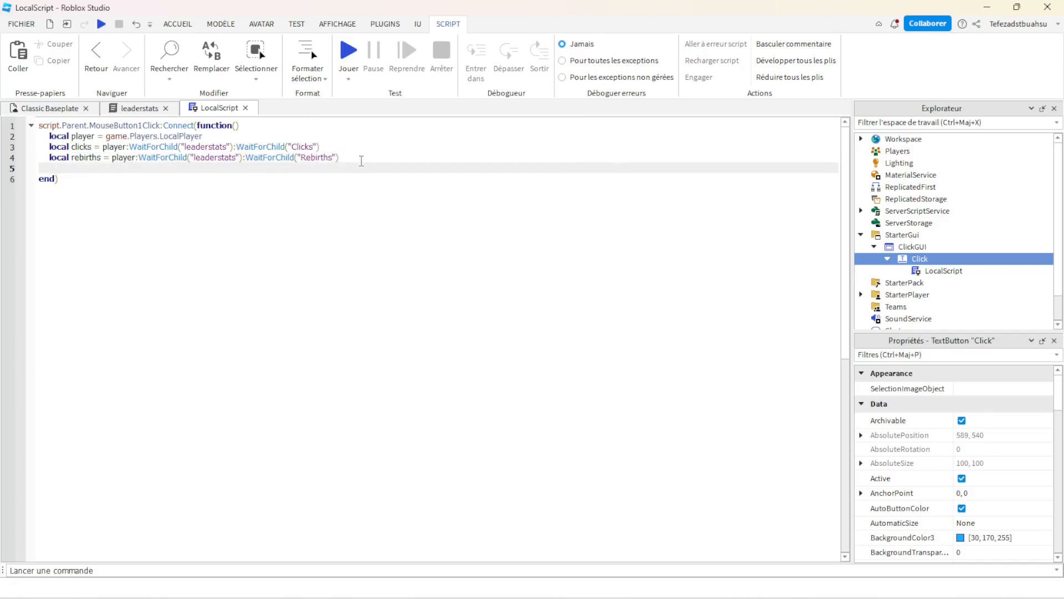
{"action": "type", "text": "clicks."}
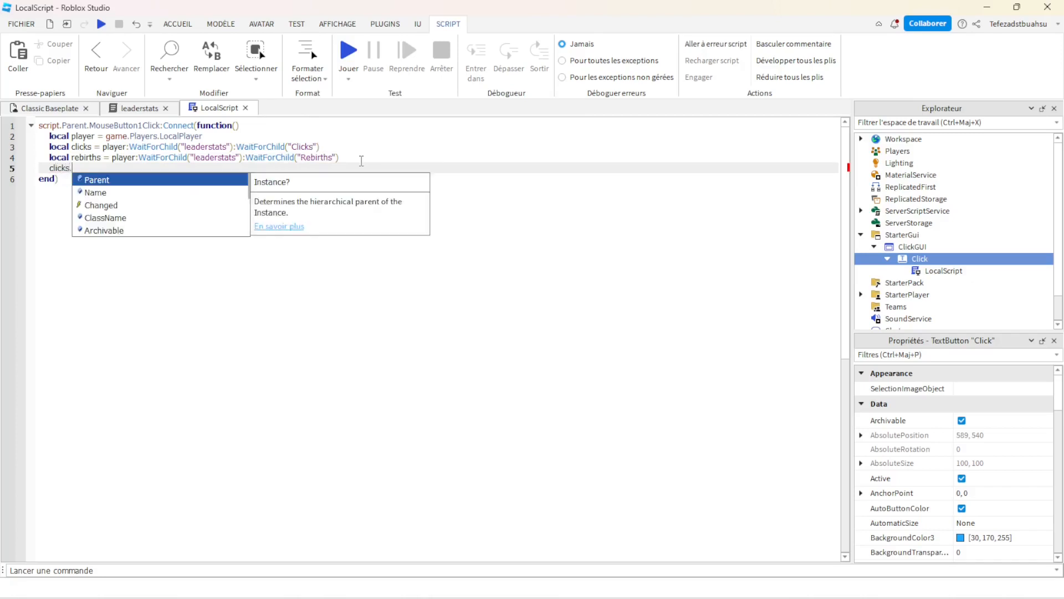
{"action": "type", "text": "Value"}
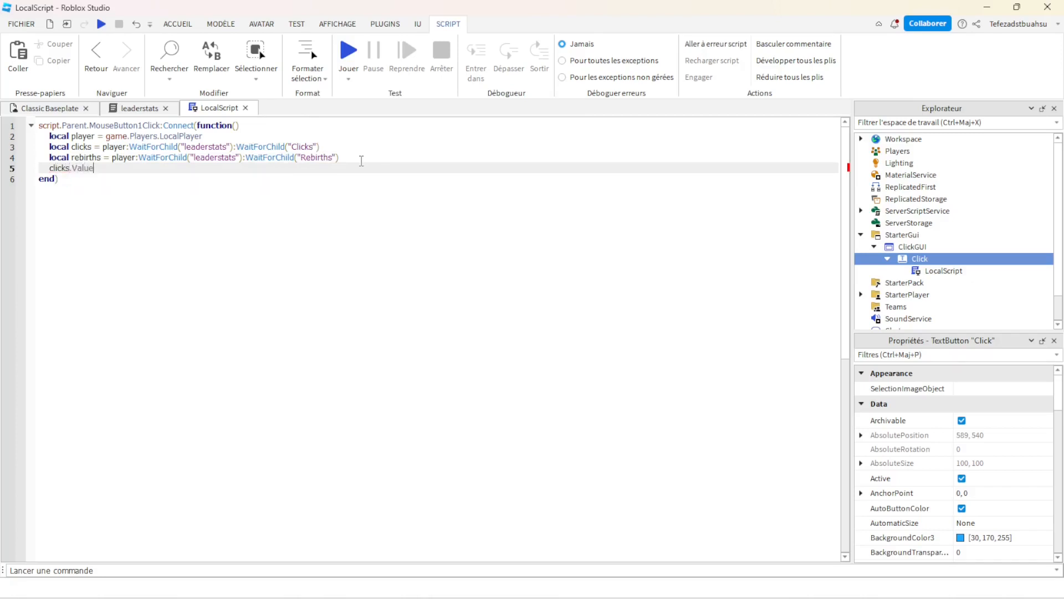
{"action": "type", "text": " = clci"}
{"action": "key", "text": "Down"}
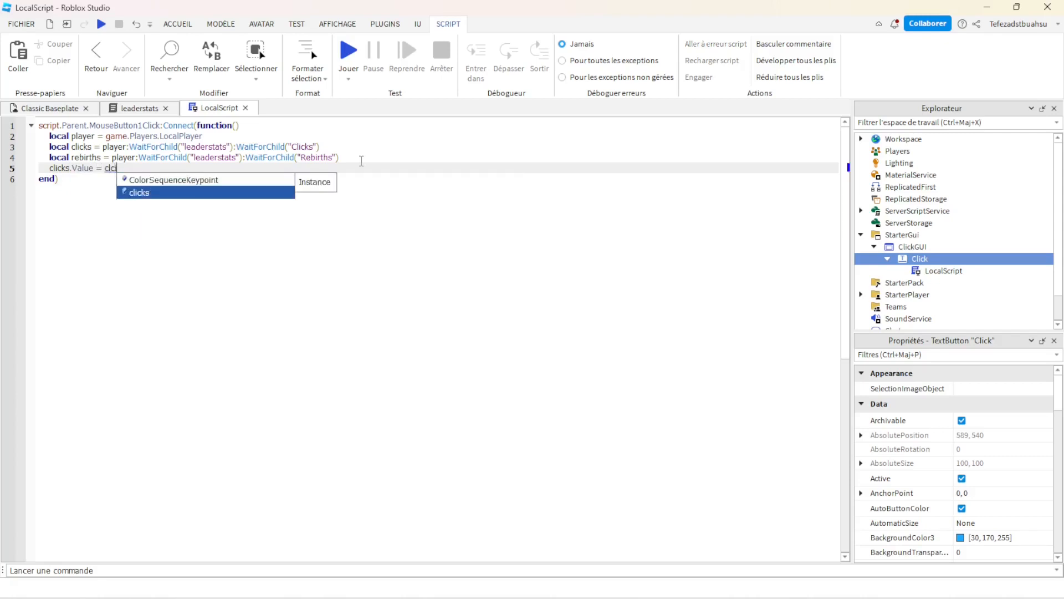
{"action": "key", "text": "Tab"}
{"action": "type", "text": ".V"}
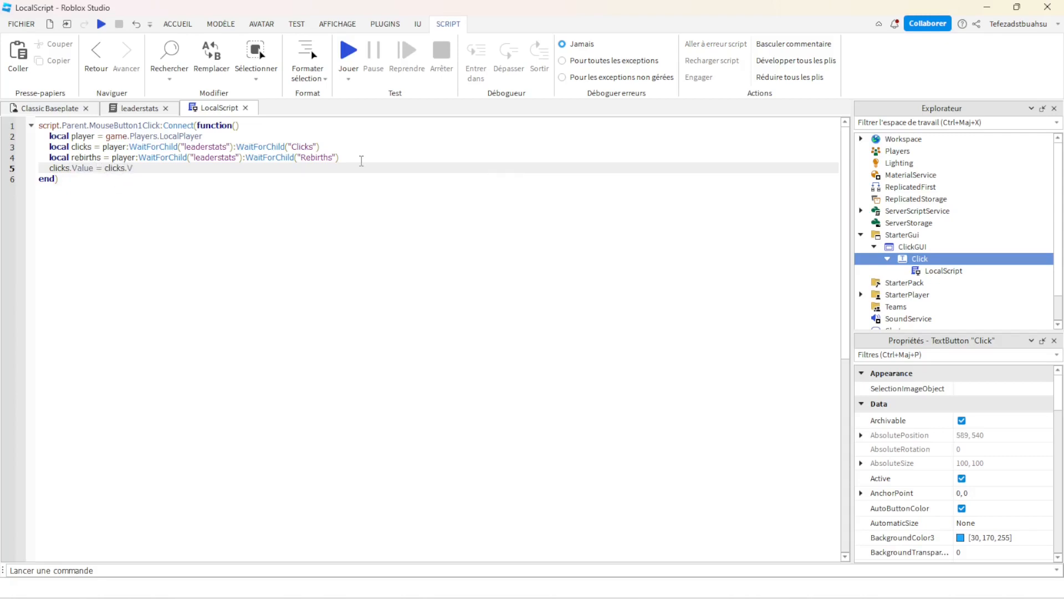
{"action": "type", "text": "alue + 1"}
{"action": "left_click_drag", "start_coordinate": [182, 172], "coordinate": [48, 125]}
{"action": "left_click", "coordinate": [189, 170]}
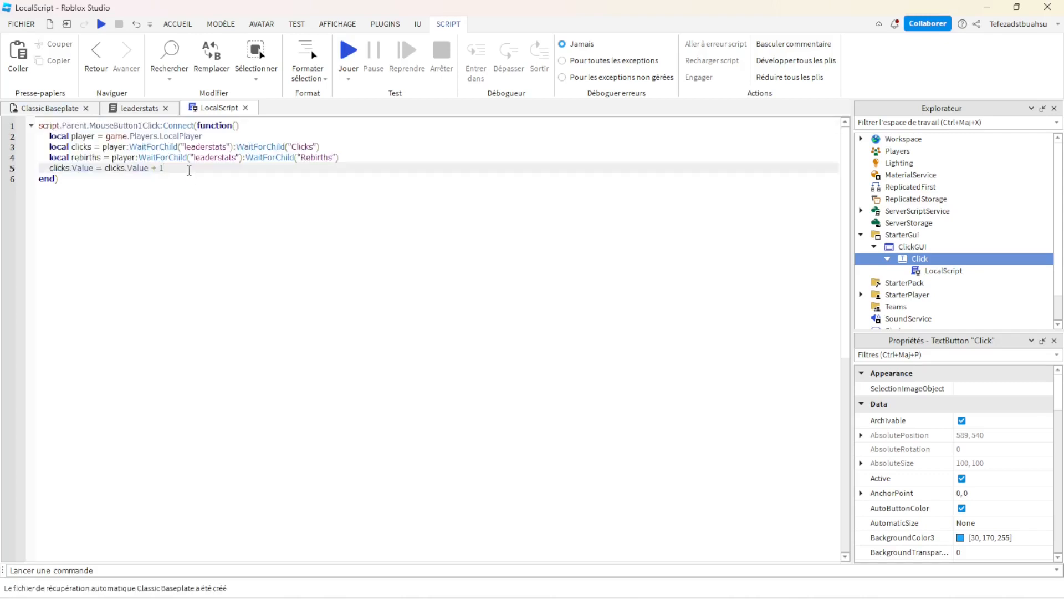
- Rewrite the end of the click increment line as +1 and leave a single empty line beneath it
{"action": "key", "text": "Return"}
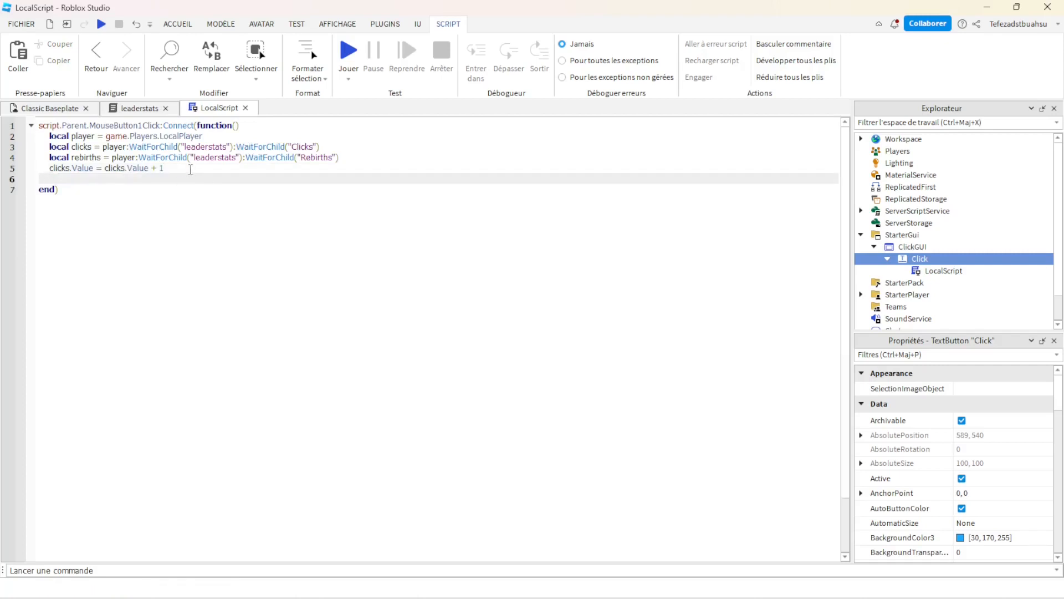
{"action": "left_click", "coordinate": [189, 169]}
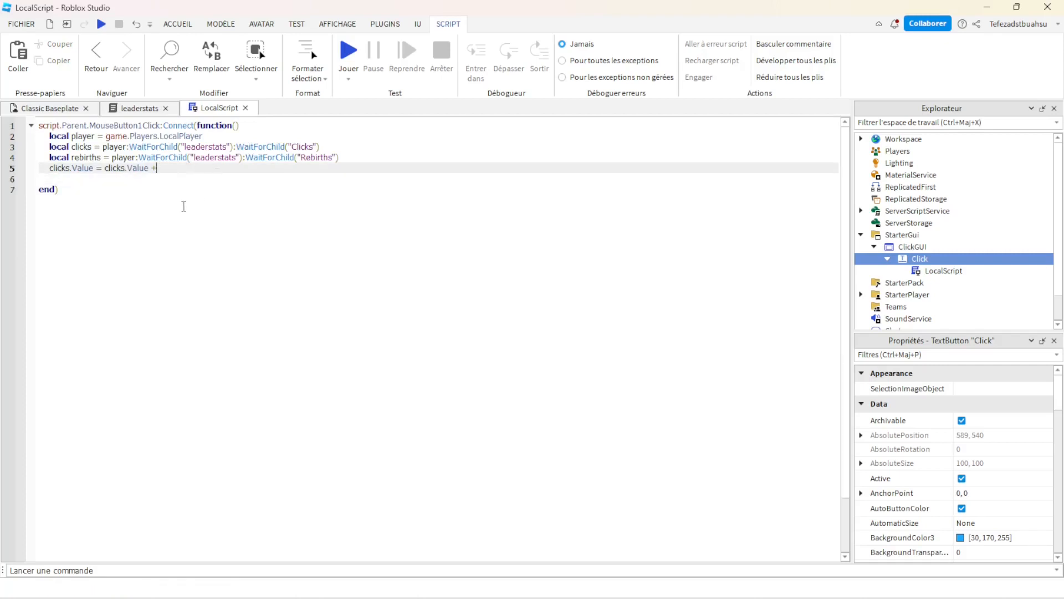
{"action": "type", "text": "110"}
{"action": "key", "text": "Return"}
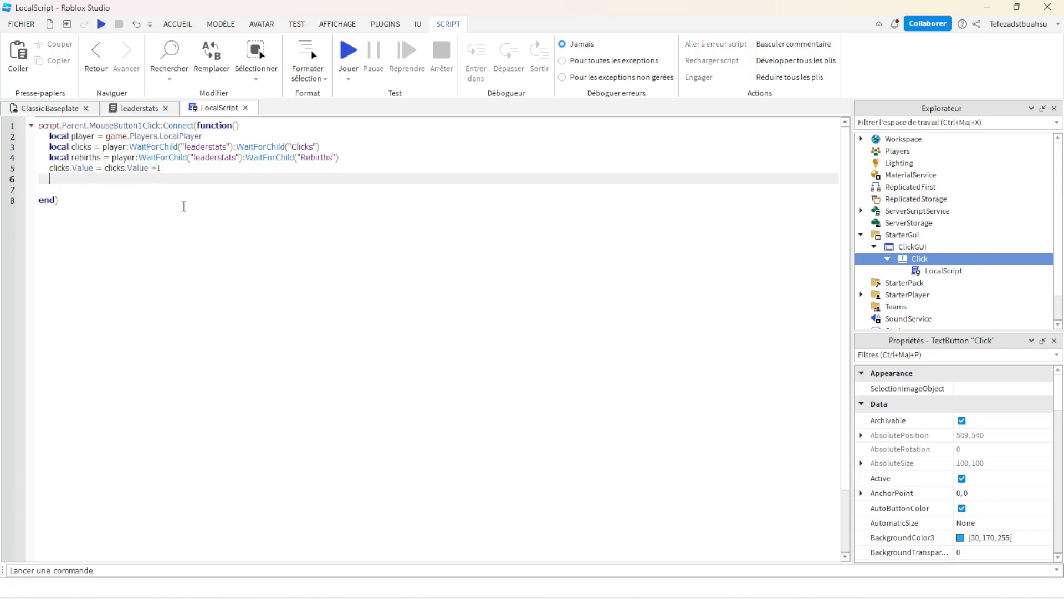
{"action": "key", "text": "Down"}
{"action": "key", "text": "BackSpace"}
- Below the increment line, write the condition if rebirths.Value > 0 then with its closing end
{"action": "type", "text": "if rebir"}
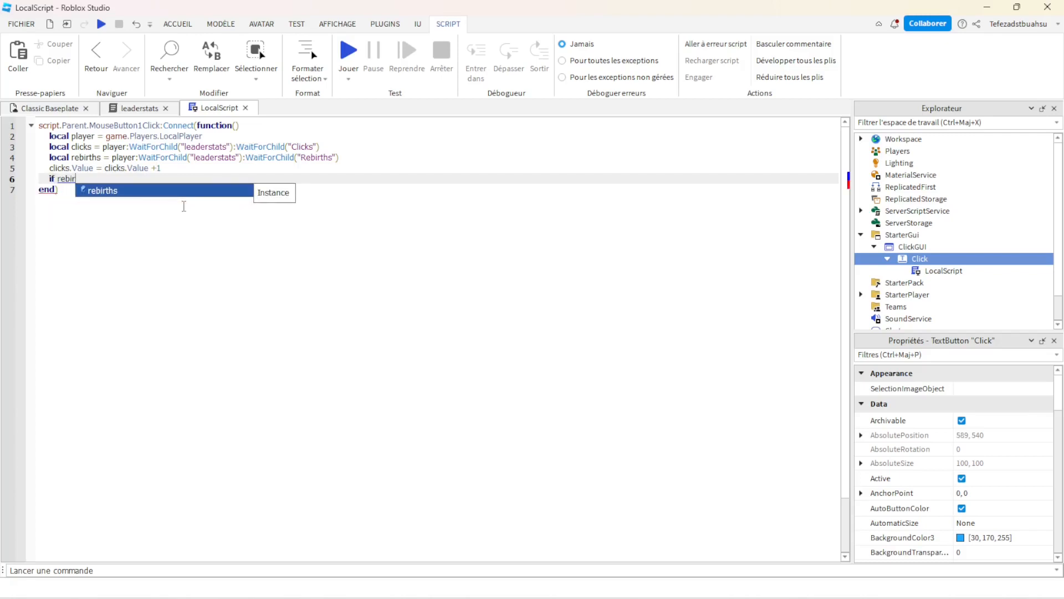
{"action": "key", "text": "Tab"}
{"action": "type", "text": "/"}
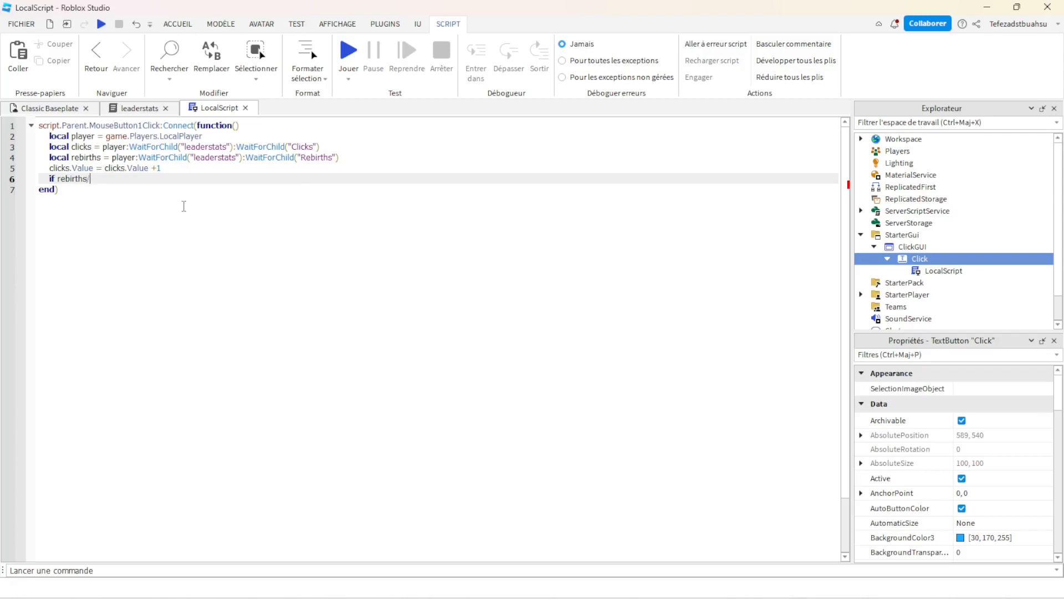
{"action": "type", "text": ".Value > 0"}
{"action": "type", "text": "then"}
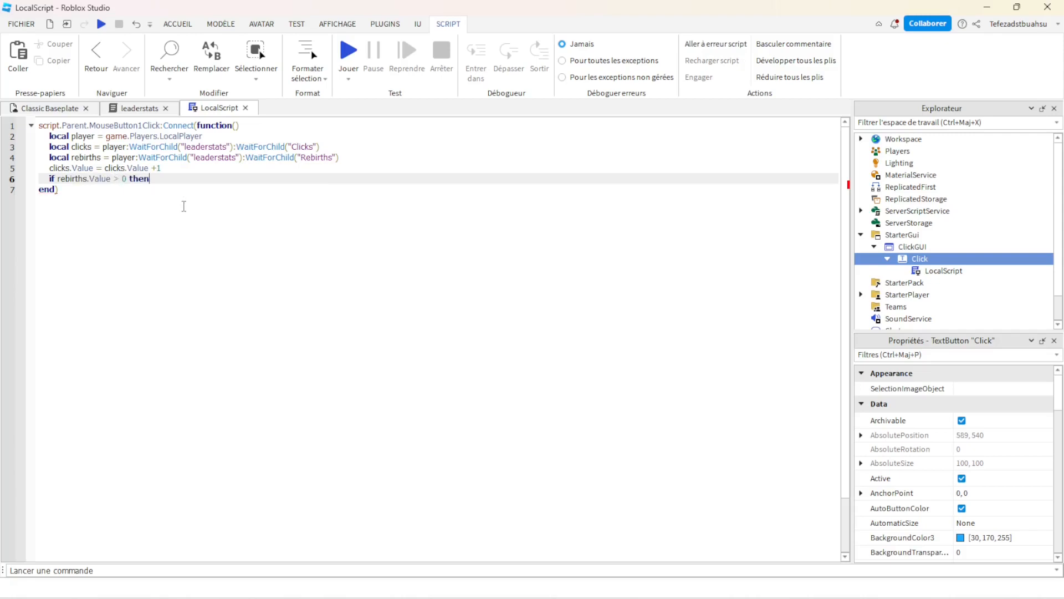
{"action": "key", "text": "Return"}
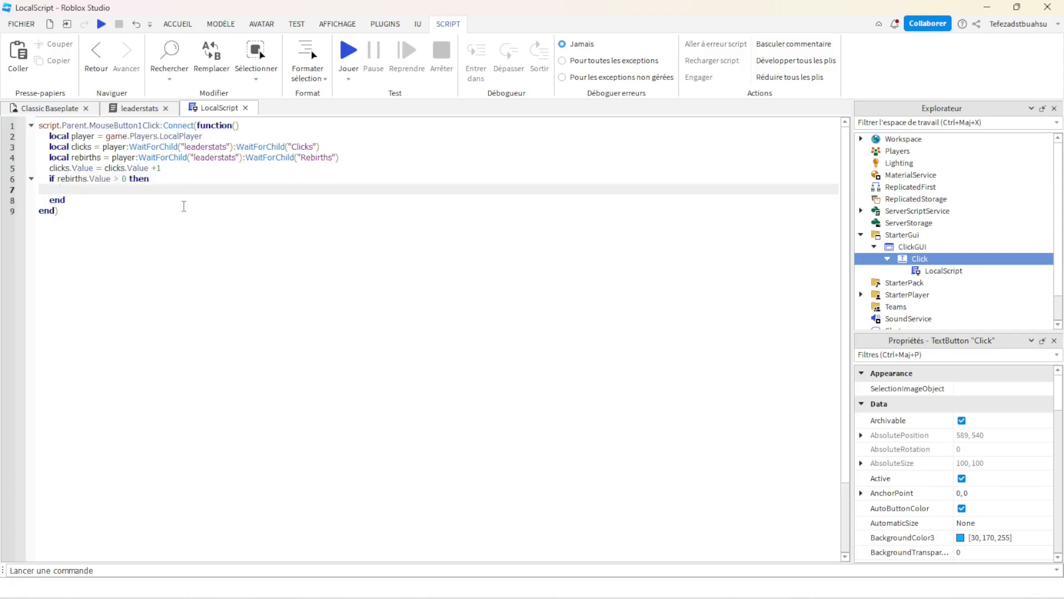
- Inside the if block, add clicks.Value = clicks.Value + rebirths.Value
{"action": "type", "text": "clciksks"}
{"action": "key", "text": "Tab"}
{"action": "type", "text": ".Value = "}
{"action": "type", "text": "clicks"}
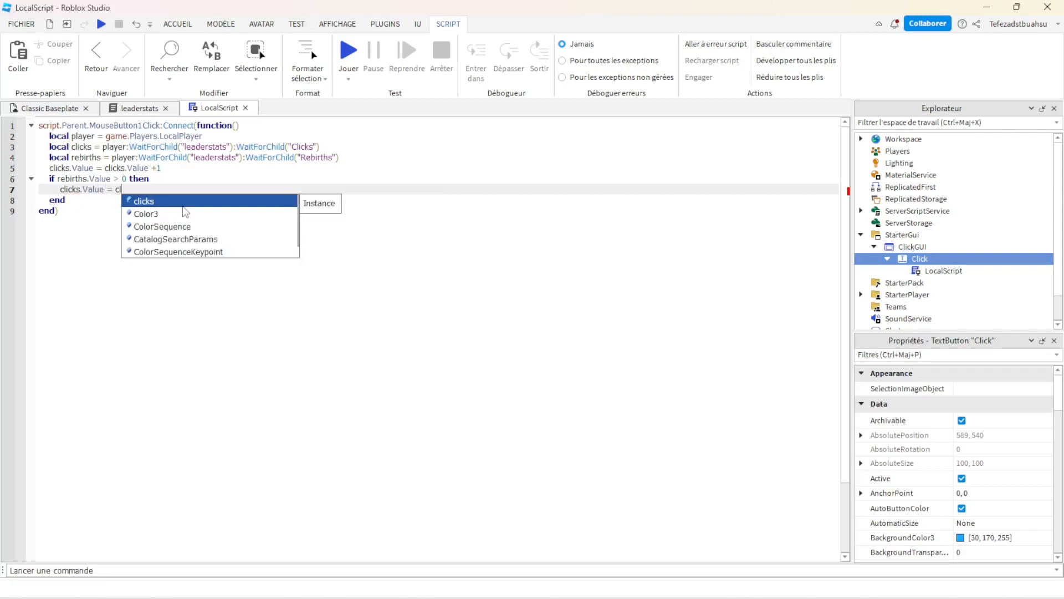
{"action": "key", "text": "Return"}
{"action": "key", "text": "BackSpace"}
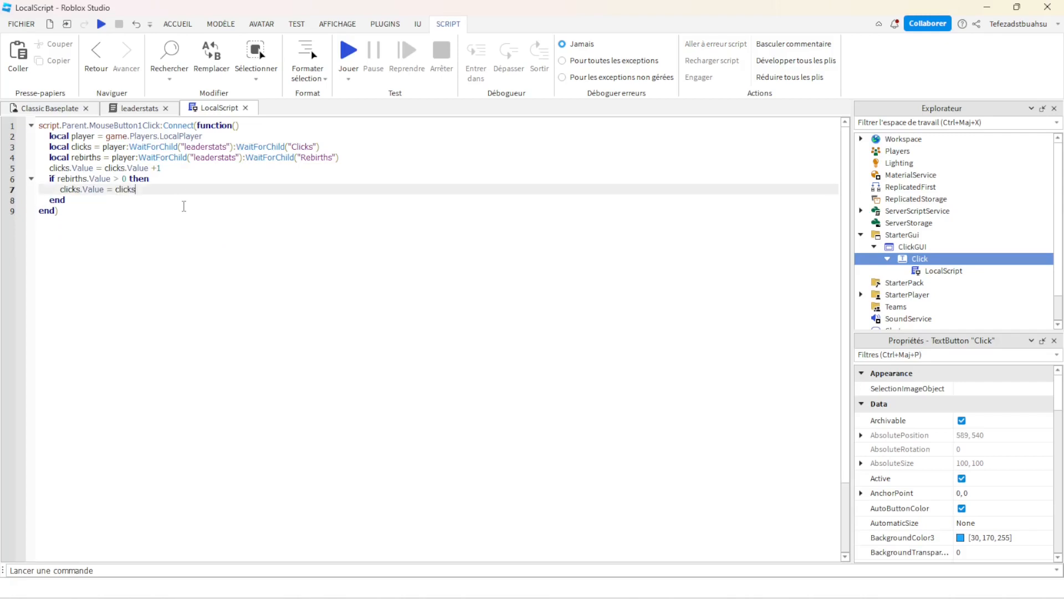
{"action": "type", "text": ".V"}
{"action": "type", "text": "alue + rbe"}
{"action": "type", "text": "ebirths"}
{"action": "type", "text": ".Value"}
- Review the rebirths condition and the line that adds rebirths.Value to clicks.Value
{"action": "left_click_drag", "start_coordinate": [237, 251], "coordinate": [228, 177]}
{"action": "left_click", "coordinate": [228, 177]}
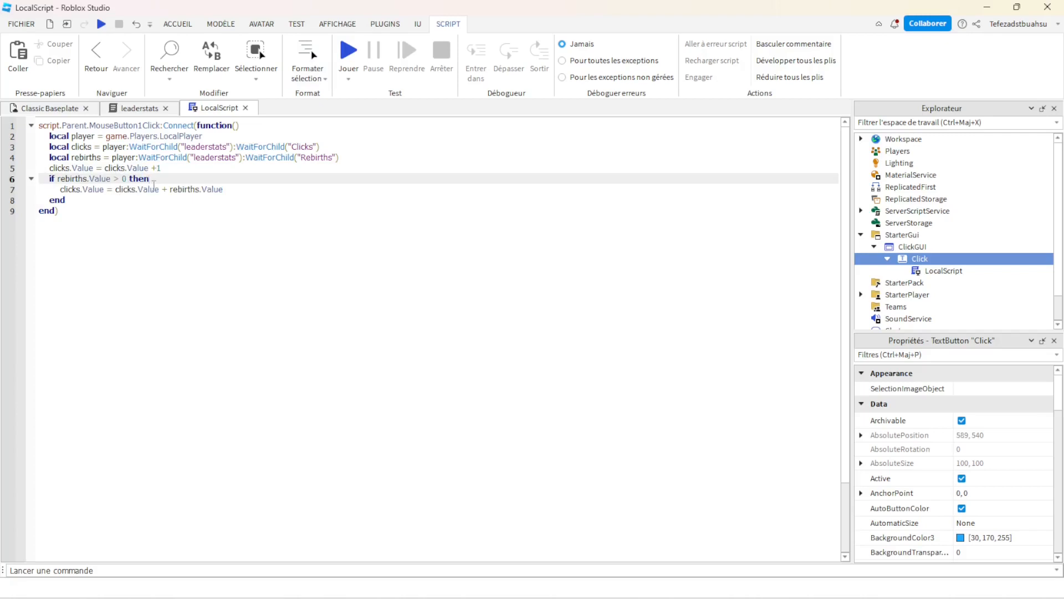
{"action": "left_click_drag", "start_coordinate": [232, 191], "coordinate": [173, 190]}
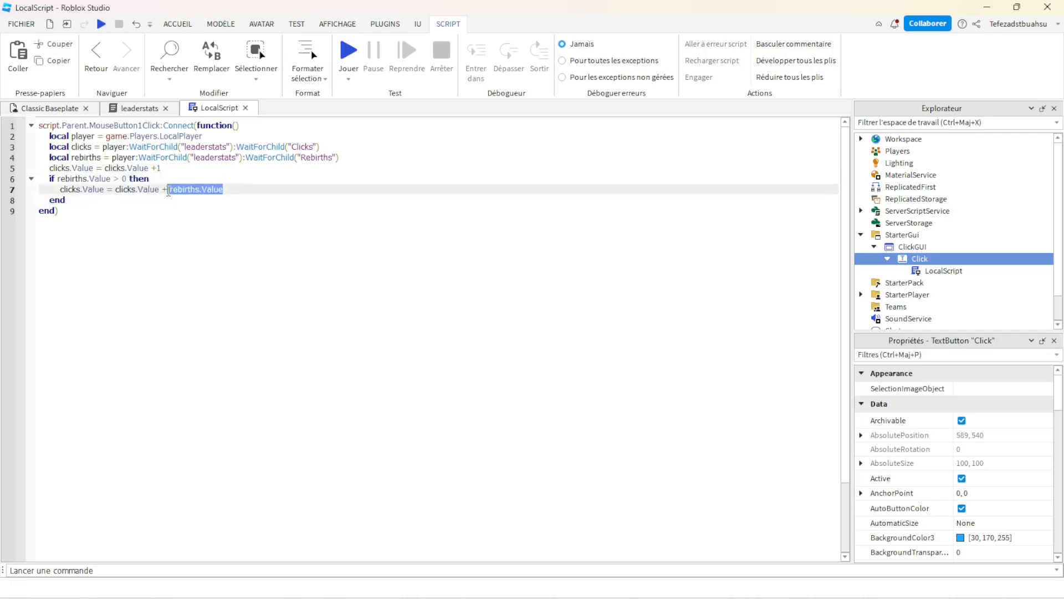
{"action": "left_click", "coordinate": [214, 184]}
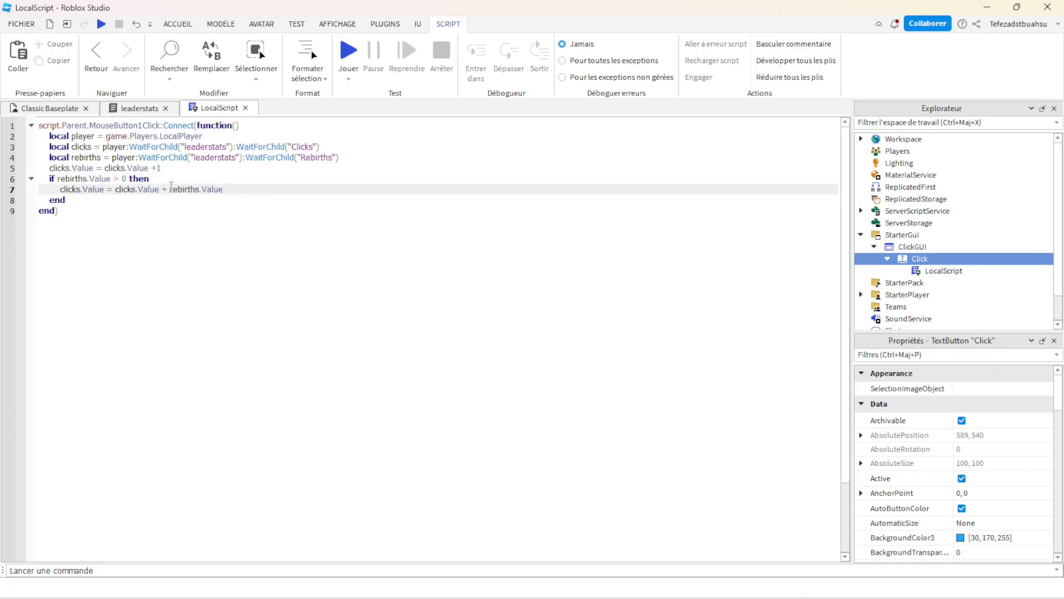
{"action": "left_click_drag", "start_coordinate": [173, 189], "coordinate": [201, 190]}
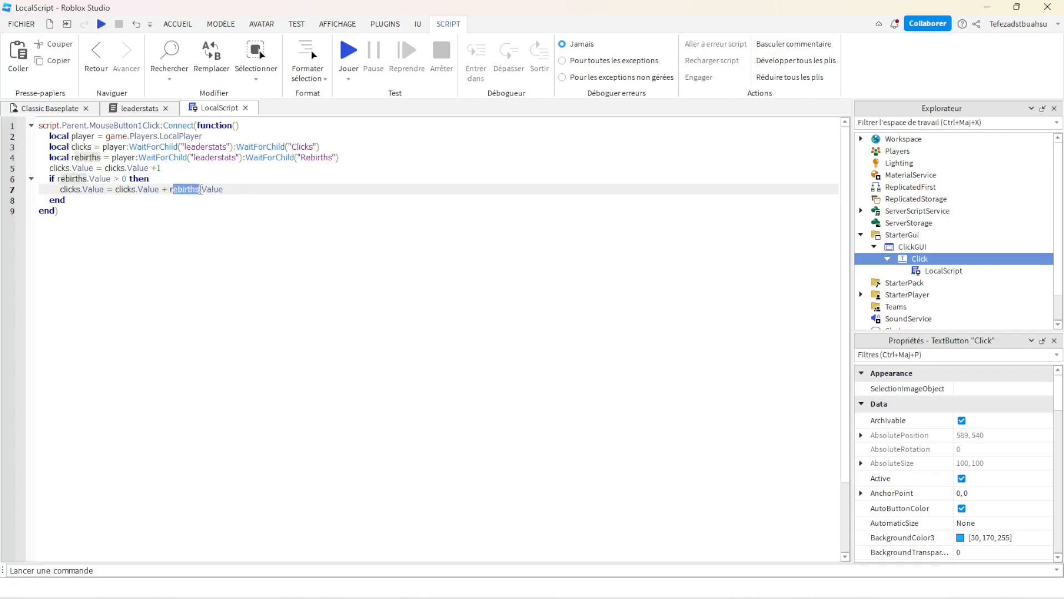
{"action": "left_click", "coordinate": [264, 189]}
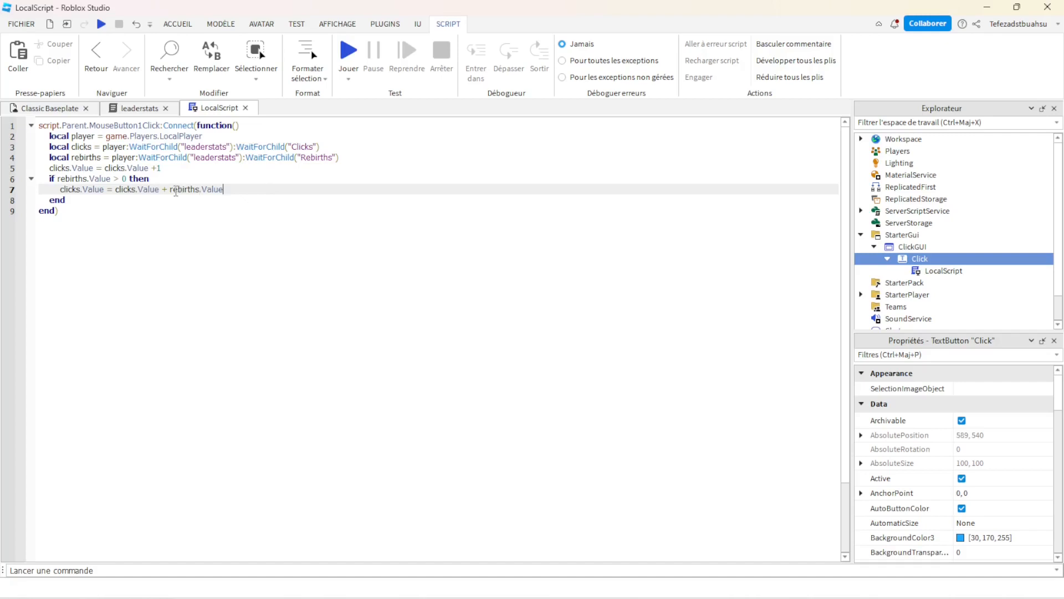
{"action": "left_click_drag", "start_coordinate": [171, 189], "coordinate": [184, 190]}
{"action": "left_click_drag", "start_coordinate": [115, 189], "coordinate": [190, 190]}
{"action": "left_click", "coordinate": [231, 200]}
- Close the leaderstats script and the LocalScript to return to the Classic Baseplate view
{"action": "left_click", "coordinate": [136, 108]}
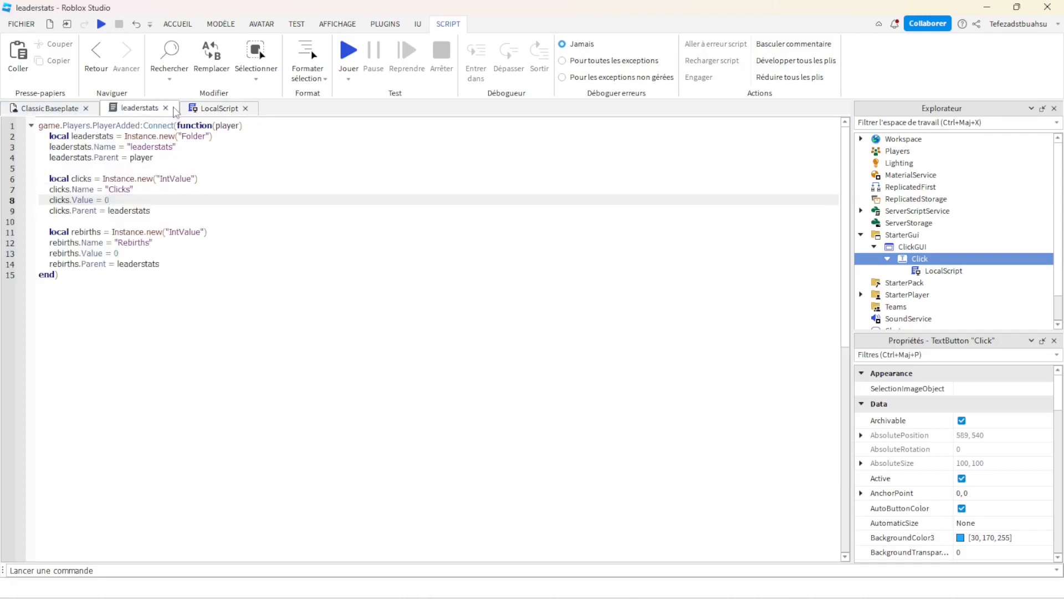
{"action": "left_click", "coordinate": [166, 108]}
{"action": "left_click", "coordinate": [168, 108]}
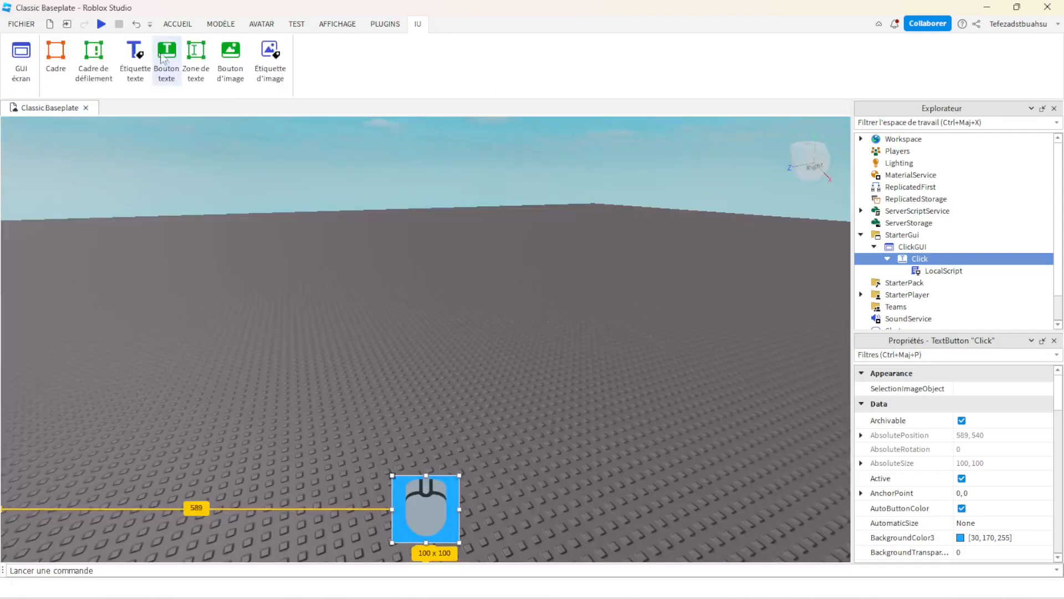
- Start a playtest and use the blue Click button repeatedly to check that the Clicks stat counts up
{"action": "left_click", "coordinate": [102, 25]}
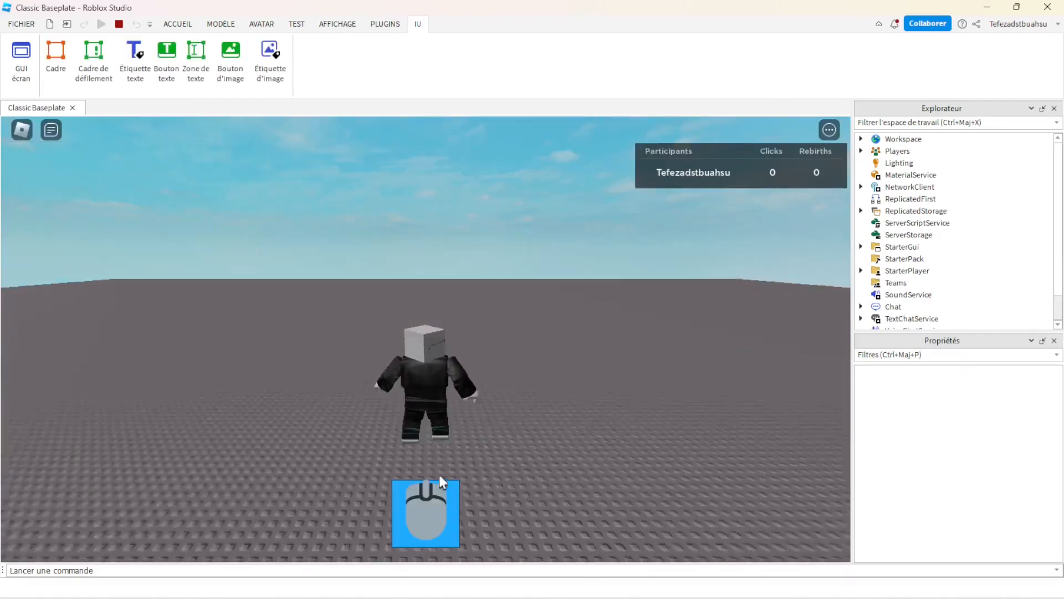
{"action": "left_click", "coordinate": [437, 511]}
{"action": "left_click", "coordinate": [438, 511]}
{"action": "left_click", "coordinate": [438, 511]}
{"action": "left_click", "coordinate": [437, 512]}
{"action": "left_click", "coordinate": [438, 512]}
{"action": "left_click", "coordinate": [438, 516]}
{"action": "left_click", "coordinate": [438, 519]}
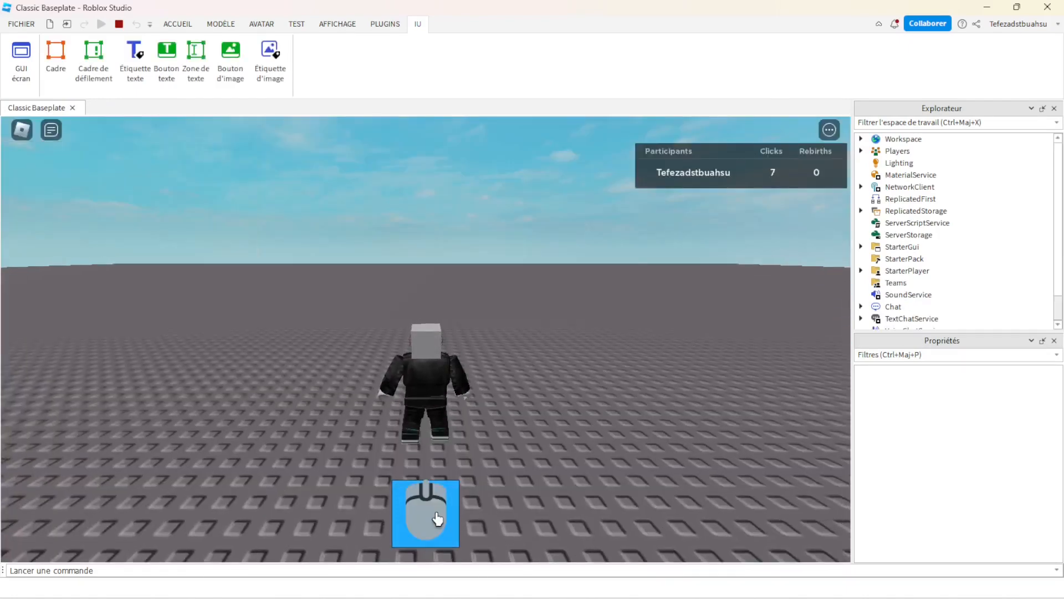
{"action": "left_click", "coordinate": [437, 516]}
{"action": "left_click", "coordinate": [438, 515]}
{"action": "left_click", "coordinate": [437, 516]}
{"action": "left_click", "coordinate": [437, 516]}
{"action": "left_click", "coordinate": [438, 515]}
{"action": "left_click", "coordinate": [437, 516]}
{"action": "left_click", "coordinate": [438, 516]}
{"action": "left_click", "coordinate": [441, 512]}
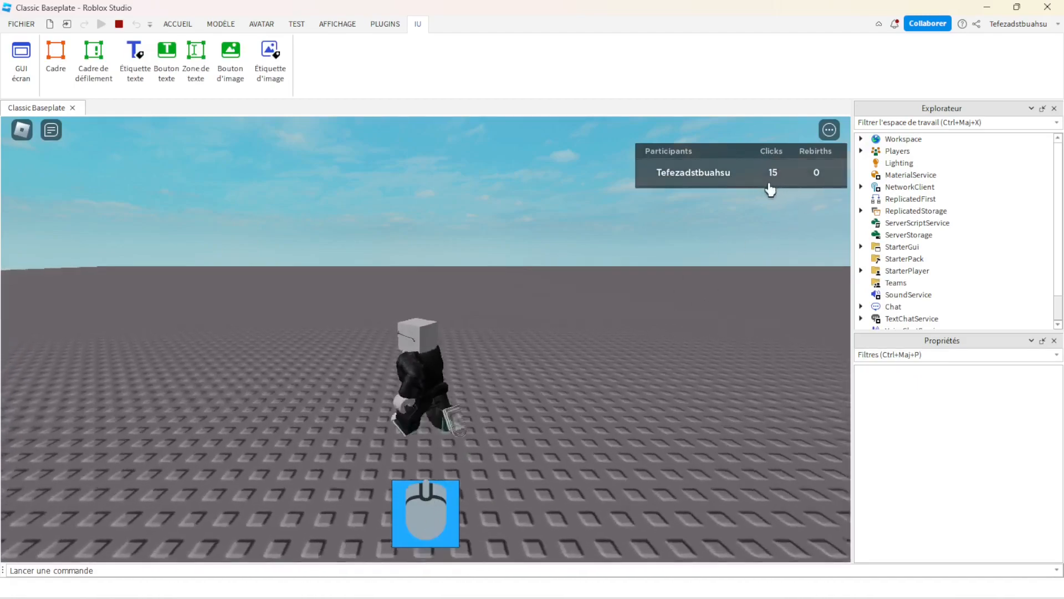
{"action": "double_click", "coordinate": [441, 495]}
{"action": "triple_click", "coordinate": [441, 496]}
{"action": "double_click", "coordinate": [440, 494]}
{"action": "double_click", "coordinate": [440, 493]}
{"action": "triple_click", "coordinate": [439, 491]}
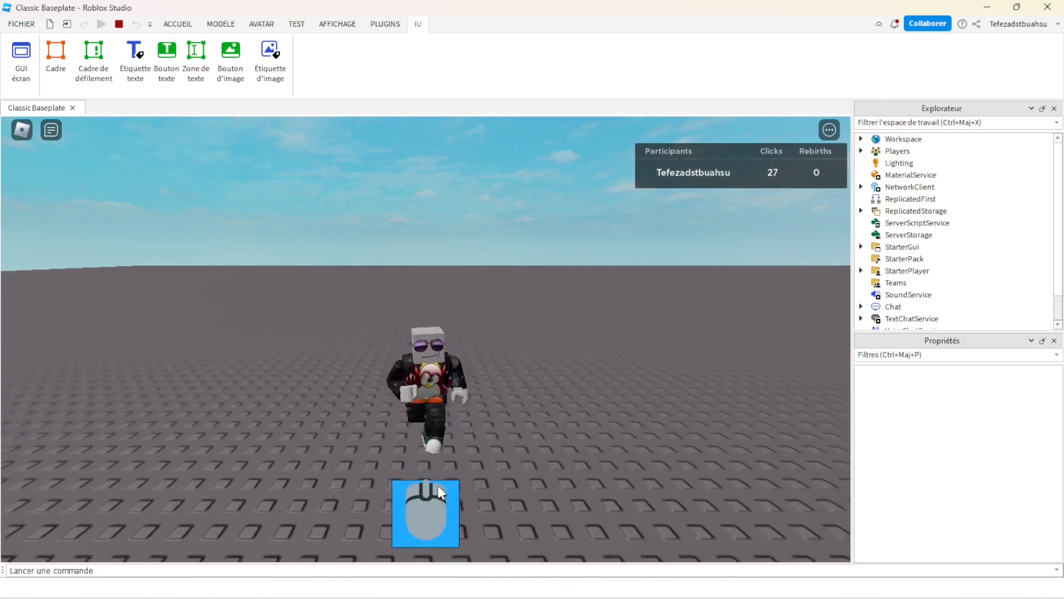
{"action": "triple_click", "coordinate": [438, 486]}
{"action": "left_click", "coordinate": [438, 486]}
{"action": "key", "text": "d"}
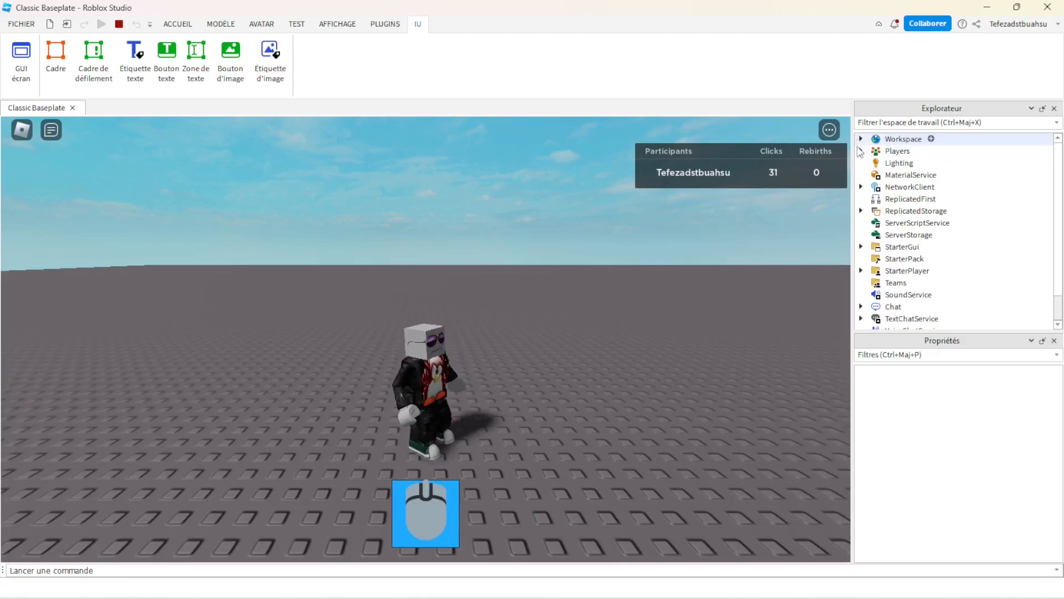
- Set the player's Rebirths value in leaderstats to 10 during the running playtest
{"action": "left_click", "coordinate": [861, 151]}
{"action": "left_click", "coordinate": [875, 162]}
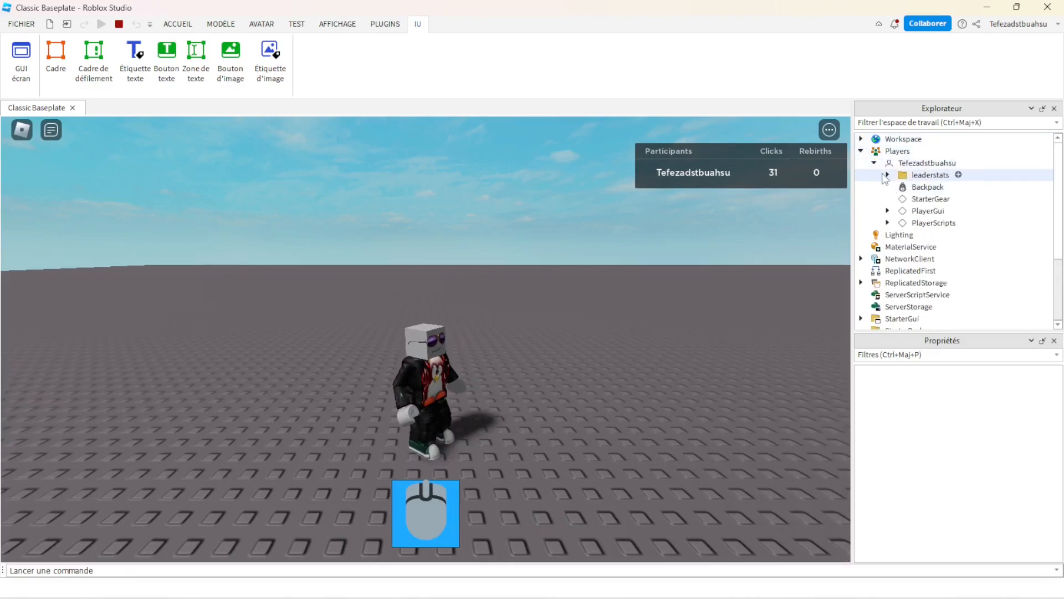
{"action": "left_click", "coordinate": [888, 175]}
{"action": "left_click", "coordinate": [920, 199]}
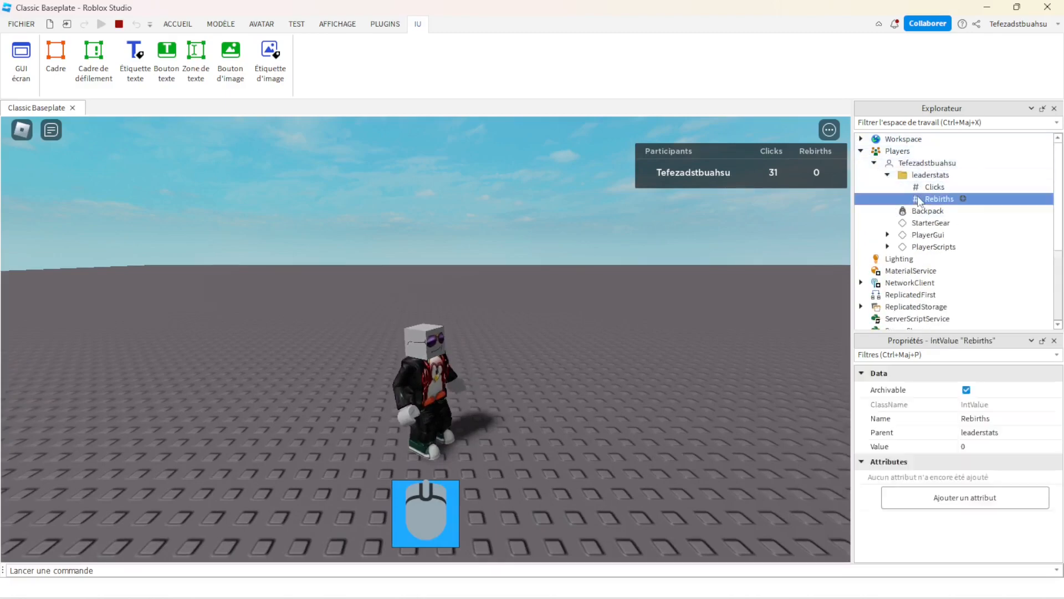
{"action": "left_click", "coordinate": [975, 447]}
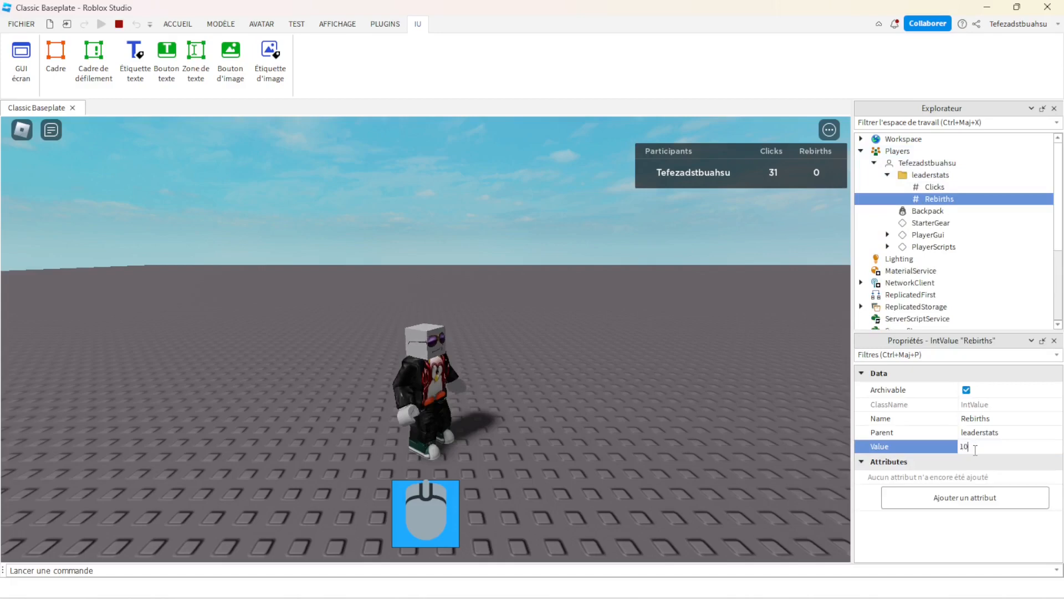
{"action": "key", "text": "Return"}
- Use the blue Click button repeatedly, also while walking, to check the Rebirths bonus on Clicks, and stop the playtest
{"action": "left_click", "coordinate": [443, 527]}
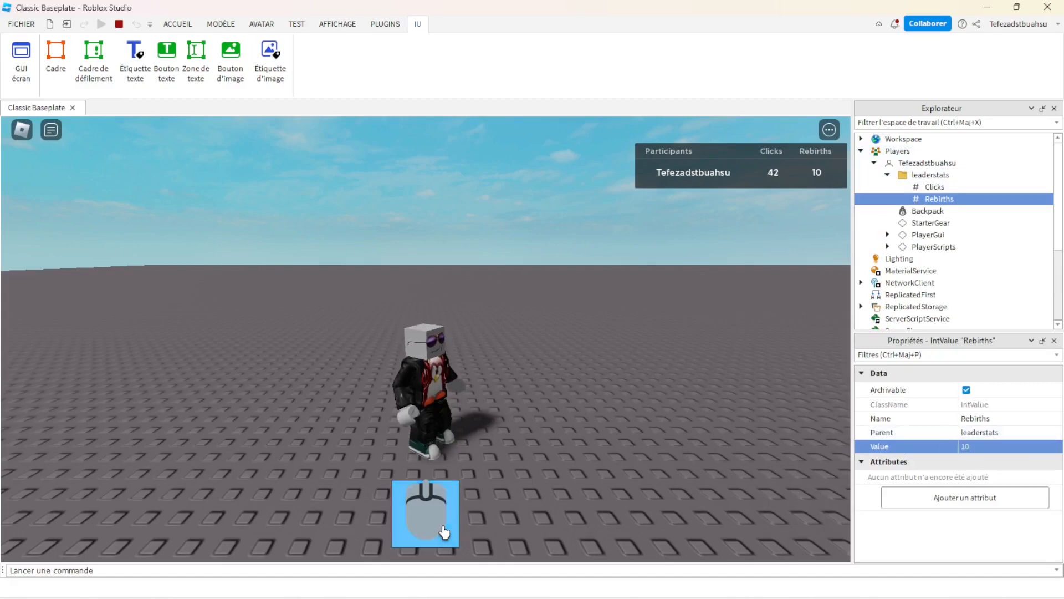
{"action": "left_click", "coordinate": [443, 531]}
{"action": "left_click", "coordinate": [443, 531]}
{"action": "left_click", "coordinate": [443, 531]}
{"action": "left_click", "coordinate": [442, 533]}
{"action": "left_click", "coordinate": [425, 495]}
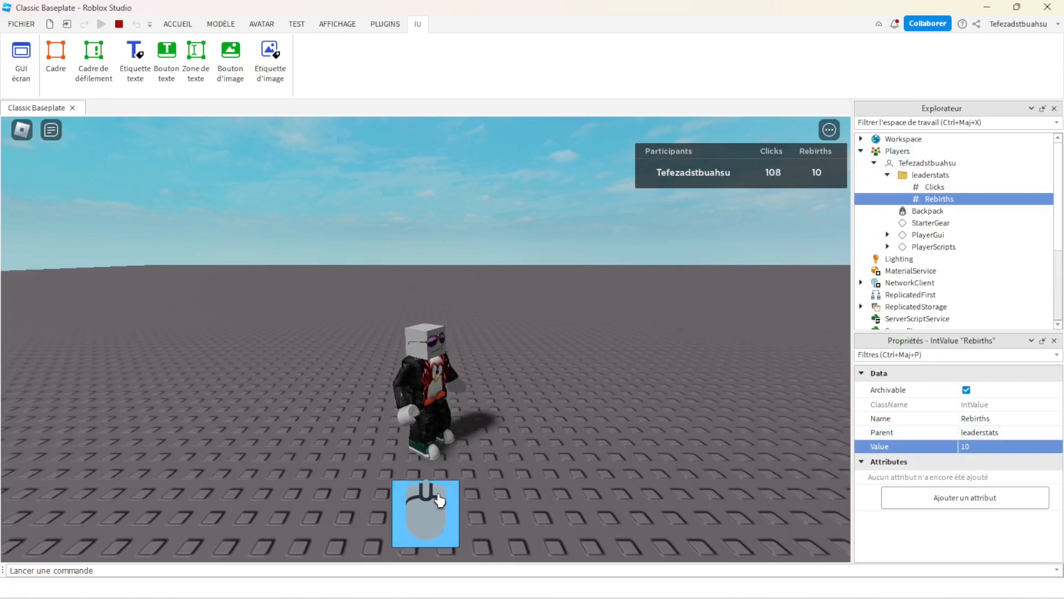
{"action": "left_click", "coordinate": [425, 494]}
{"action": "left_click", "coordinate": [424, 494]}
{"action": "left_click", "coordinate": [433, 488]}
{"action": "key", "text": "w"}
{"action": "left_click", "coordinate": [431, 494]}
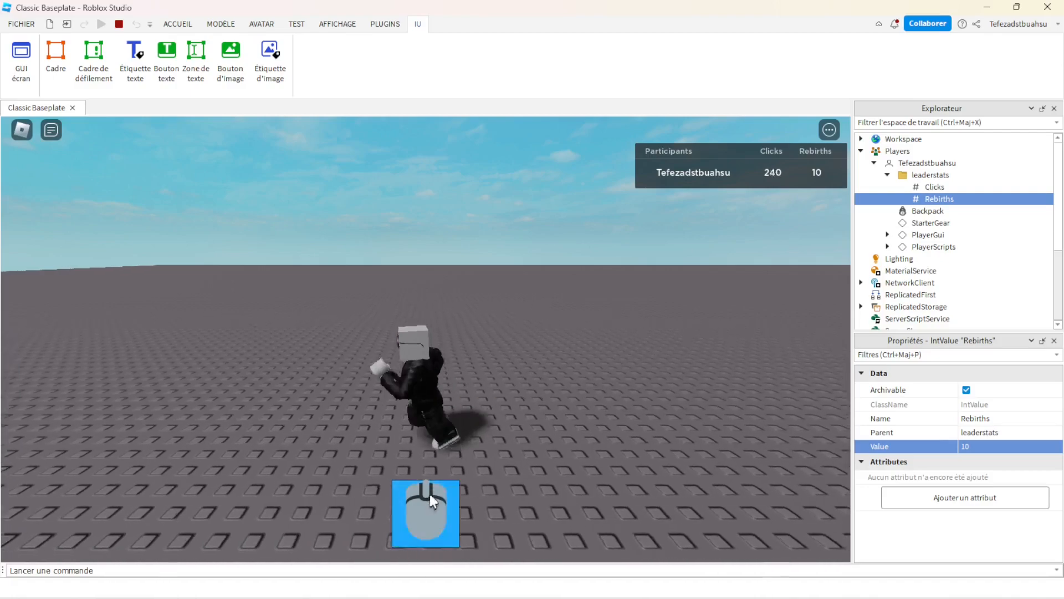
{"action": "left_click", "coordinate": [429, 494]}
{"action": "key", "text": "s"}
{"action": "left_click", "coordinate": [422, 489]}
{"action": "left_click", "coordinate": [422, 490]}
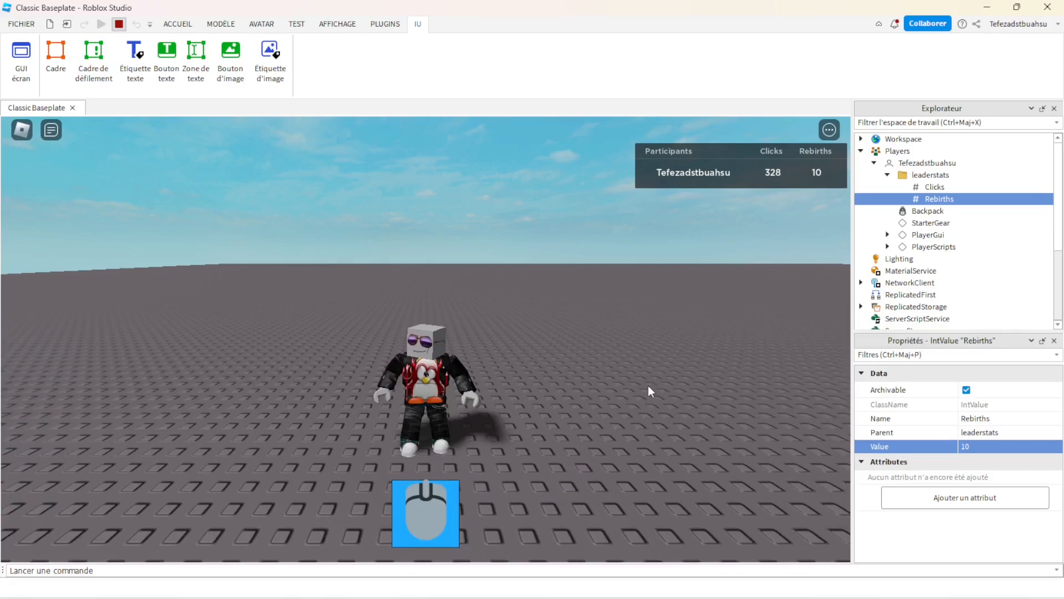
{"action": "key", "text": "shift+F5"}
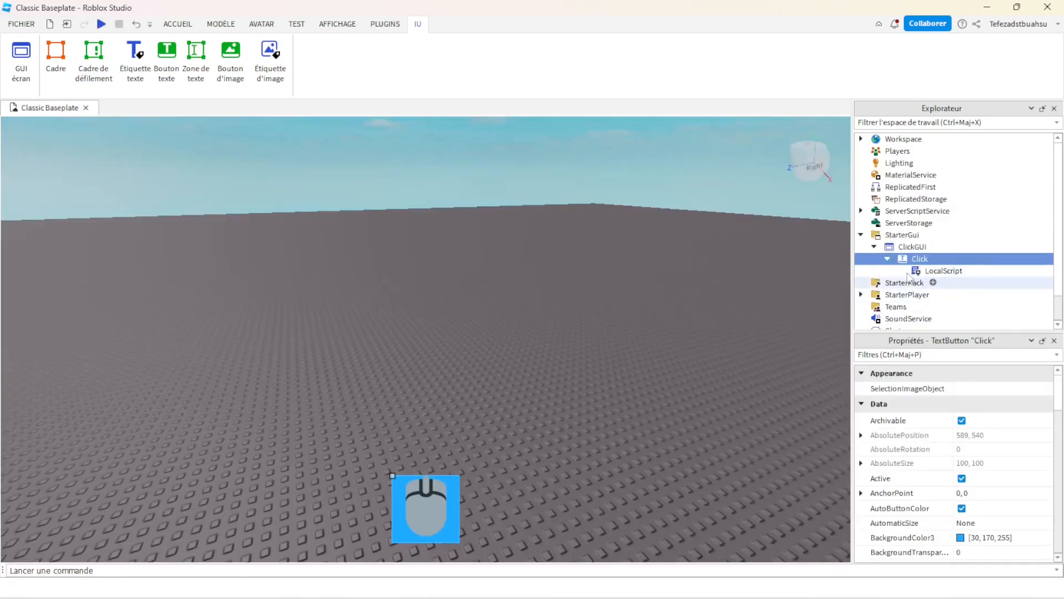
{"action": "left_click", "coordinate": [928, 235]}
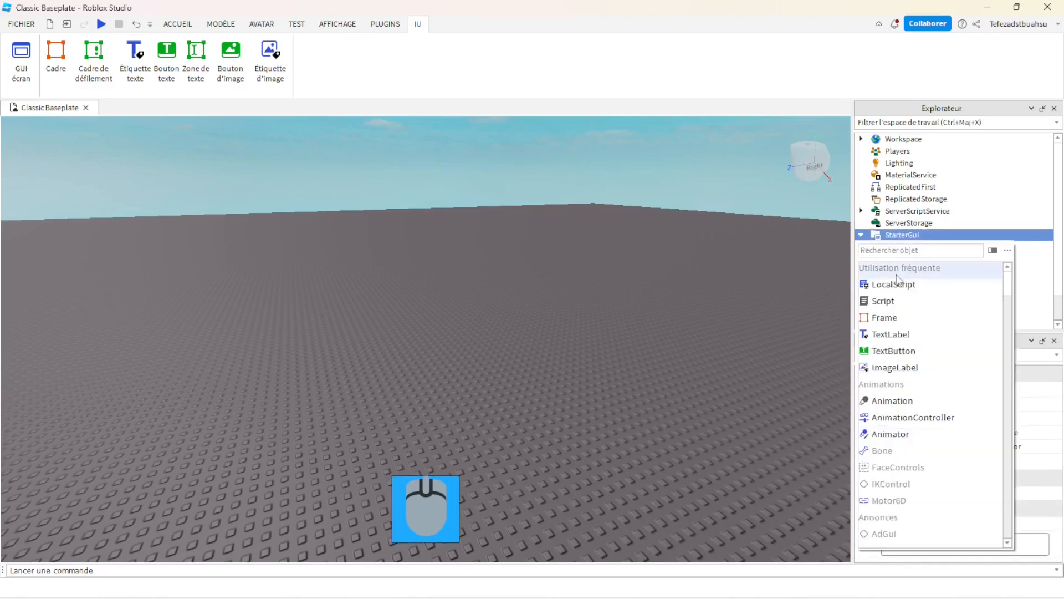
{"action": "left_click", "coordinate": [903, 281]}
{"action": "left_click", "coordinate": [913, 247]}
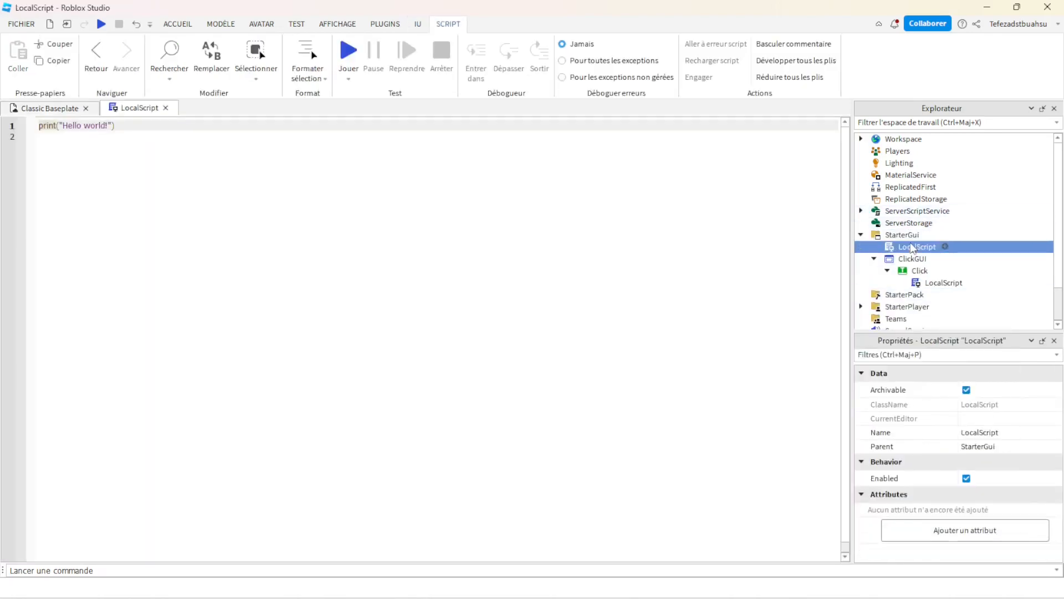
{"action": "key", "text": "Delete"}
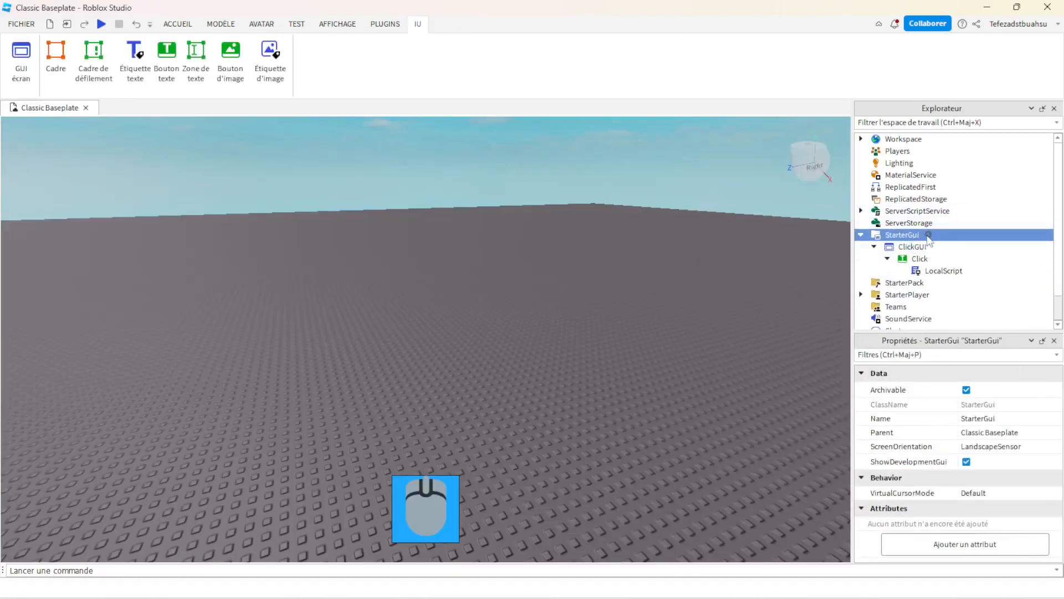
- Add a ScreenGui to StarterGui and rename it RebirthGUI
{"action": "left_click", "coordinate": [928, 235]}
{"action": "left_click", "coordinate": [902, 285]}
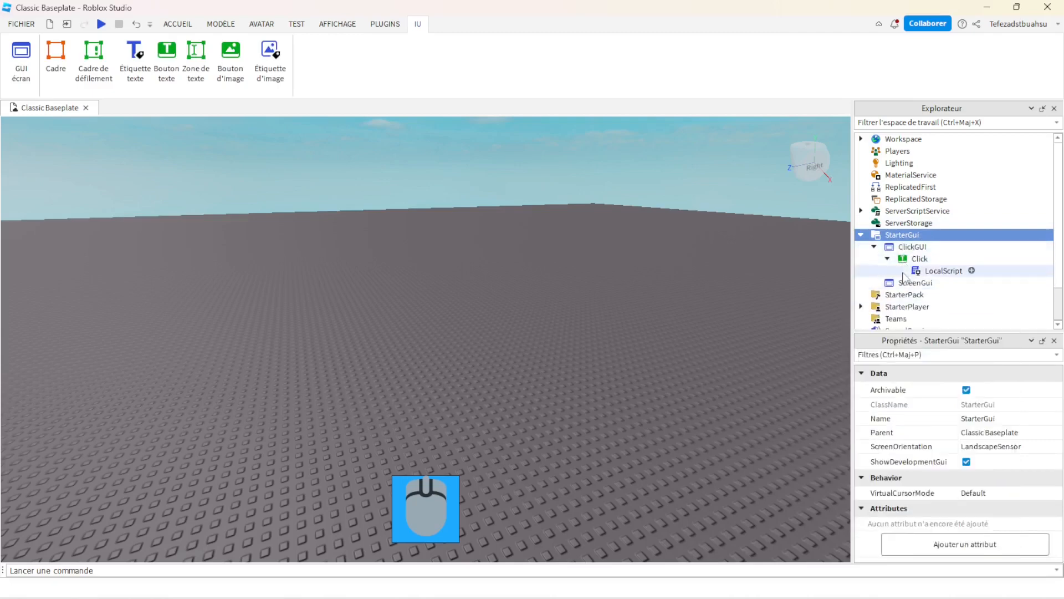
{"action": "right_click", "coordinate": [903, 287]}
{"action": "left_click", "coordinate": [902, 109]}
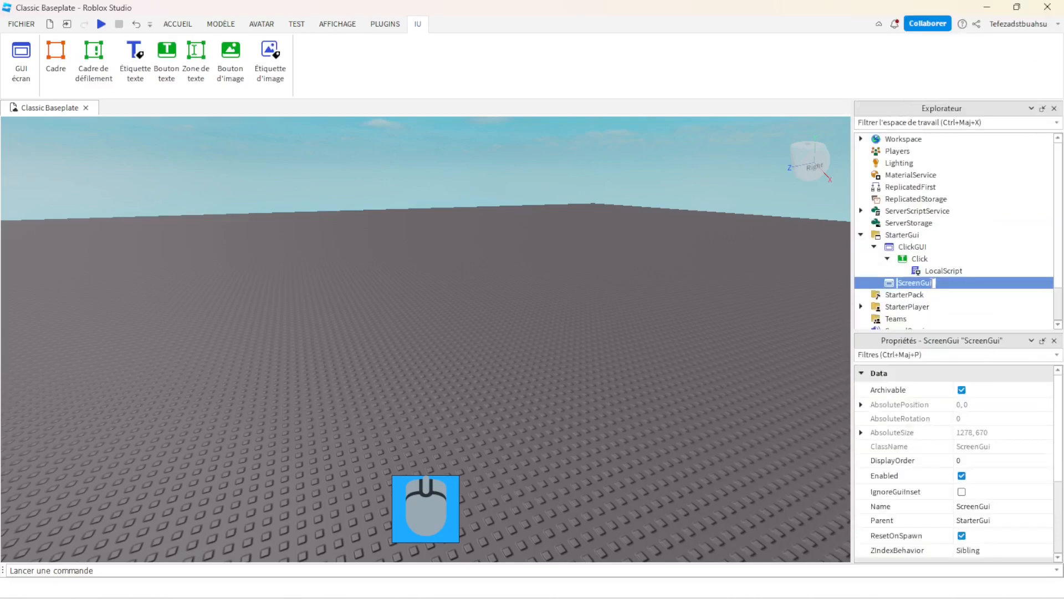
{"action": "type", "text": "RebirthGUI"}
{"action": "key", "text": "Return"}
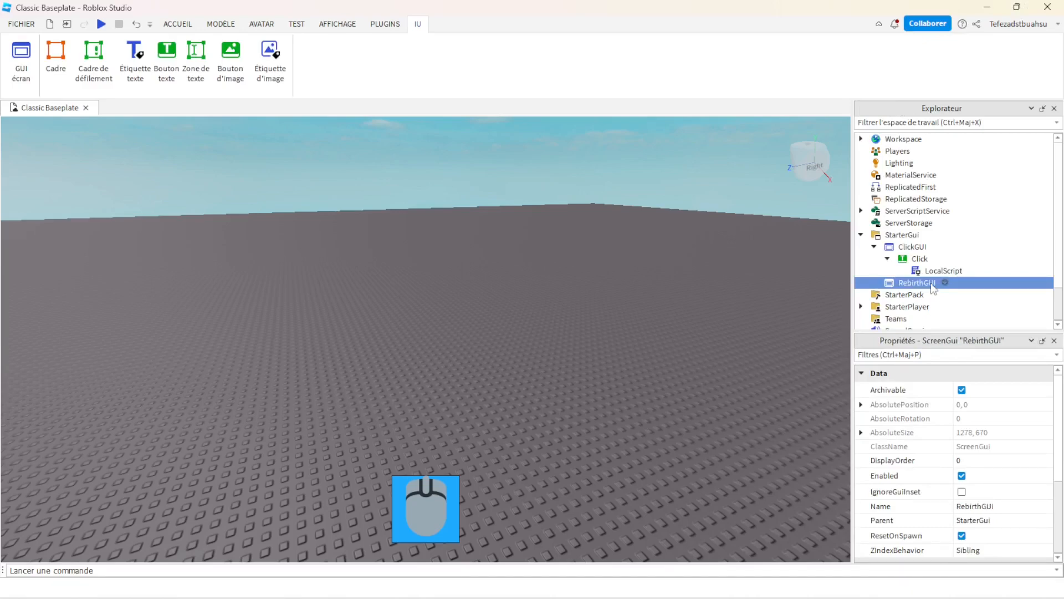
- Insert a Frame into RebirthGUI and move it to the centre of the game view
{"action": "left_click", "coordinate": [949, 282]}
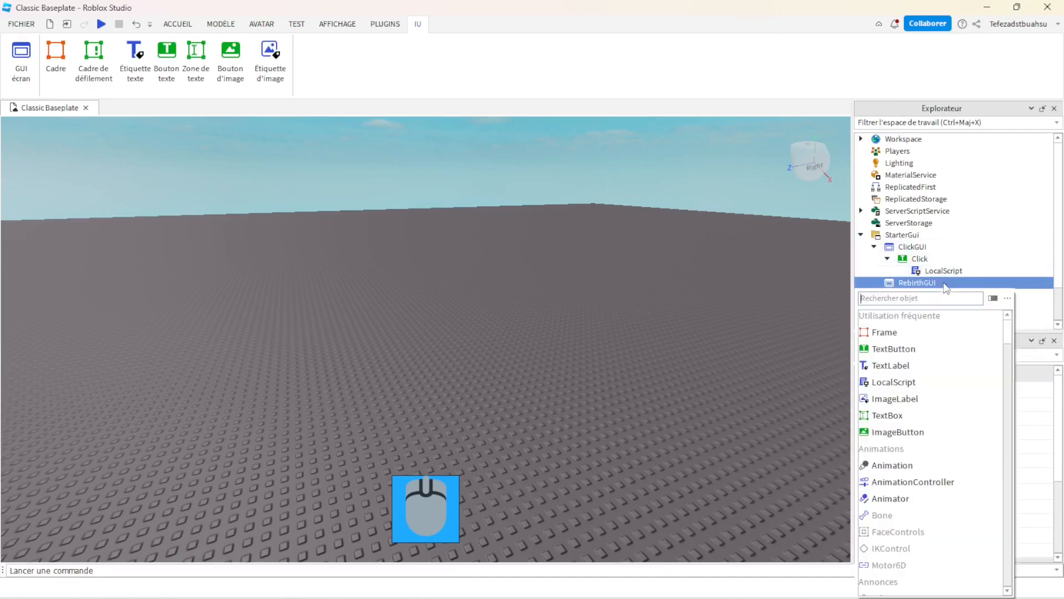
{"action": "left_click", "coordinate": [909, 335]}
{"action": "left_click_drag", "start_coordinate": [22, 150], "coordinate": [414, 339]}
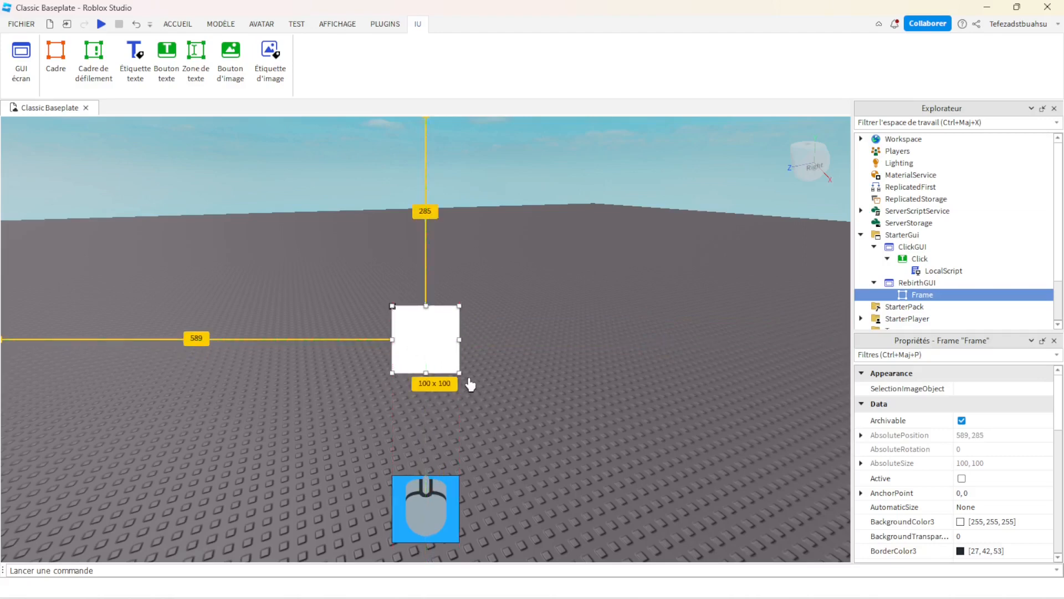
- Set the Frame's size to {0, 700},{0, 500} and re-centre it in the game view
{"action": "scroll", "coordinate": [1002, 492], "scroll_direction": "down", "scroll_amount": 3}
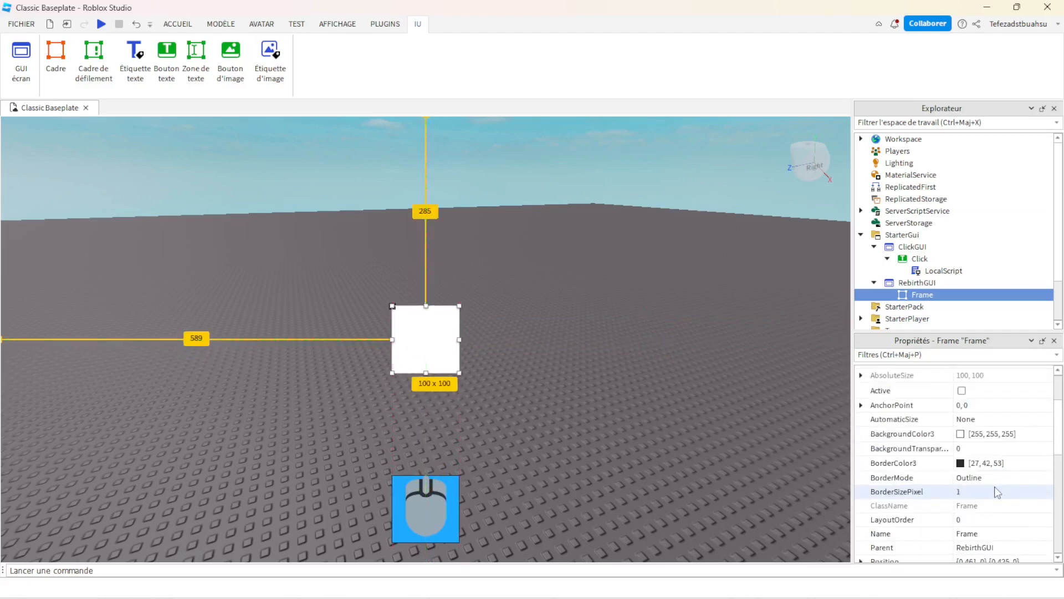
{"action": "scroll", "coordinate": [994, 487], "scroll_direction": "down", "scroll_amount": 3}
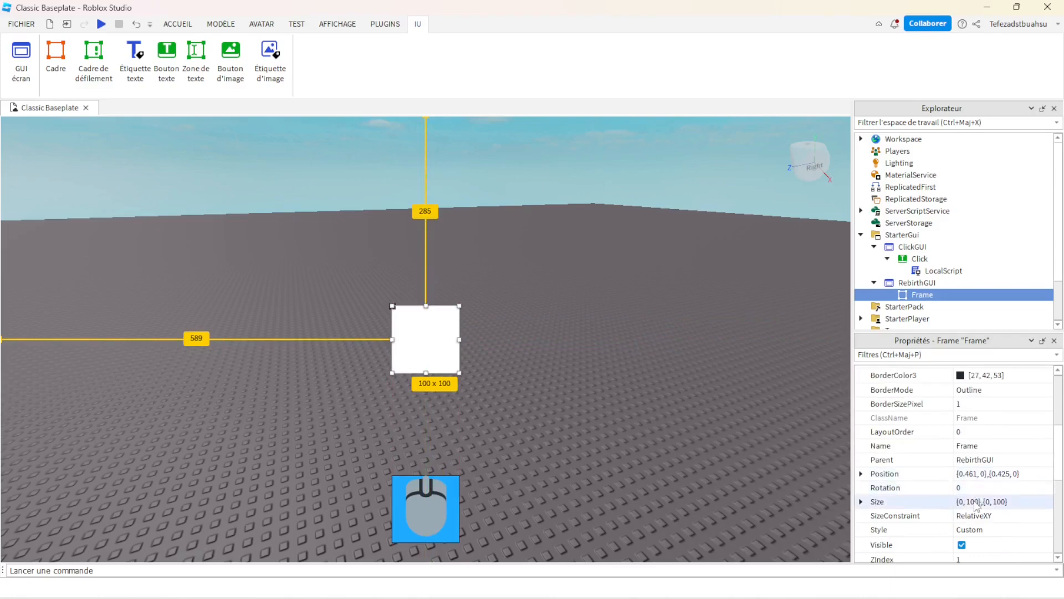
{"action": "left_click", "coordinate": [977, 502]}
{"action": "double_click", "coordinate": [973, 501]}
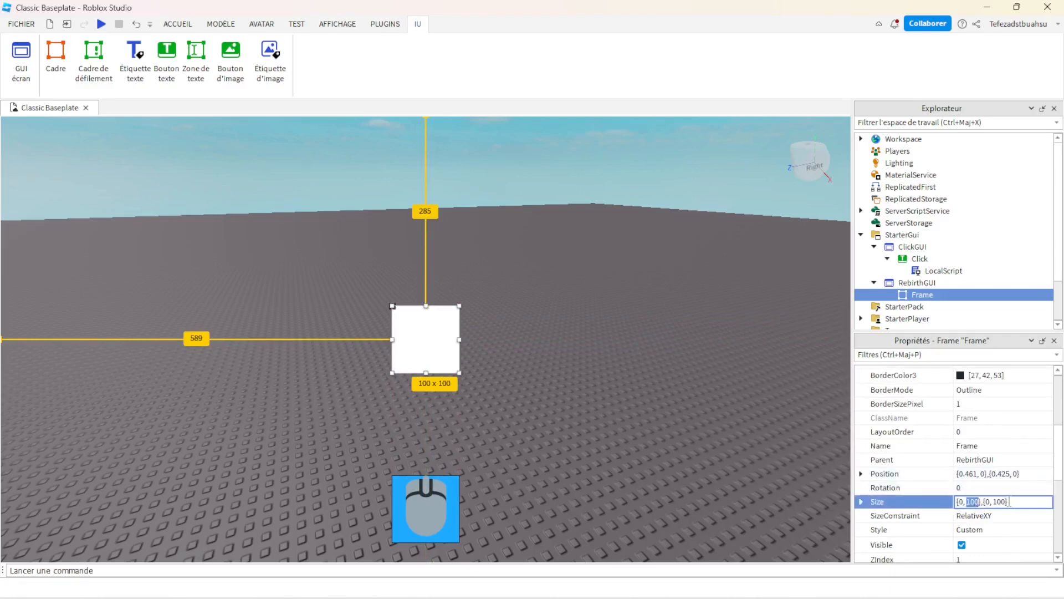
{"action": "type", "text": "700"}
{"action": "key", "text": "Return"}
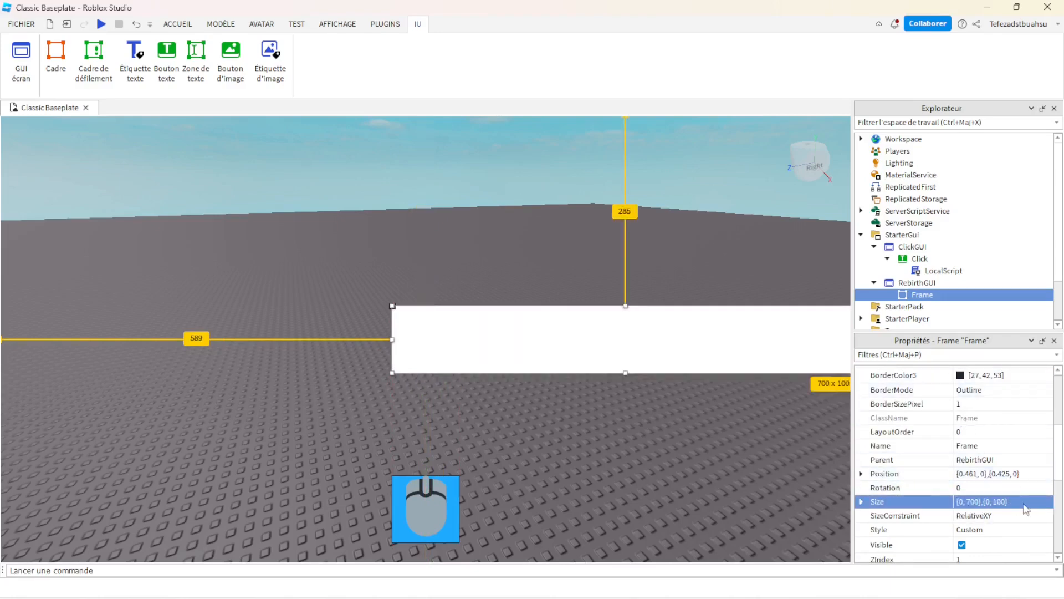
{"action": "double_click", "coordinate": [1001, 502]}
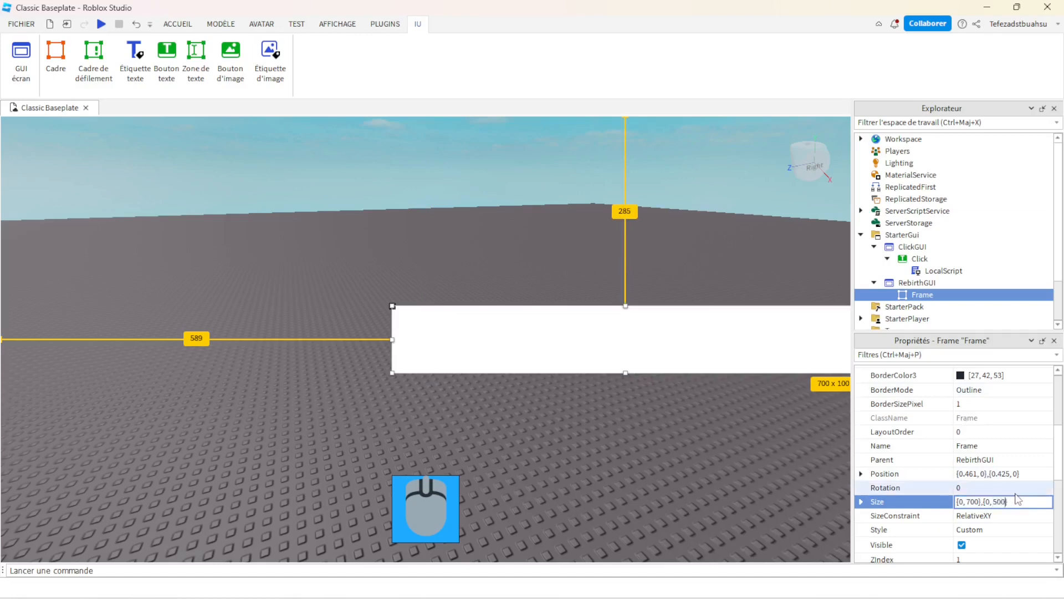
{"action": "type", "text": "500"}
{"action": "key", "text": "Return"}
{"action": "left_click_drag", "start_coordinate": [732, 452], "coordinate": [528, 317]}
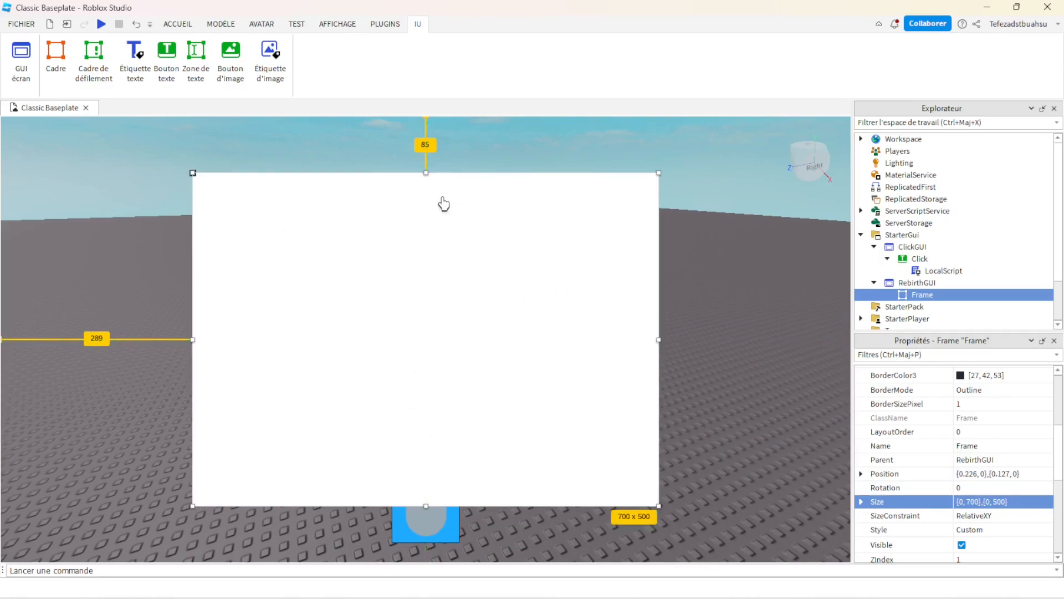
{"action": "left_click", "coordinate": [944, 295]}
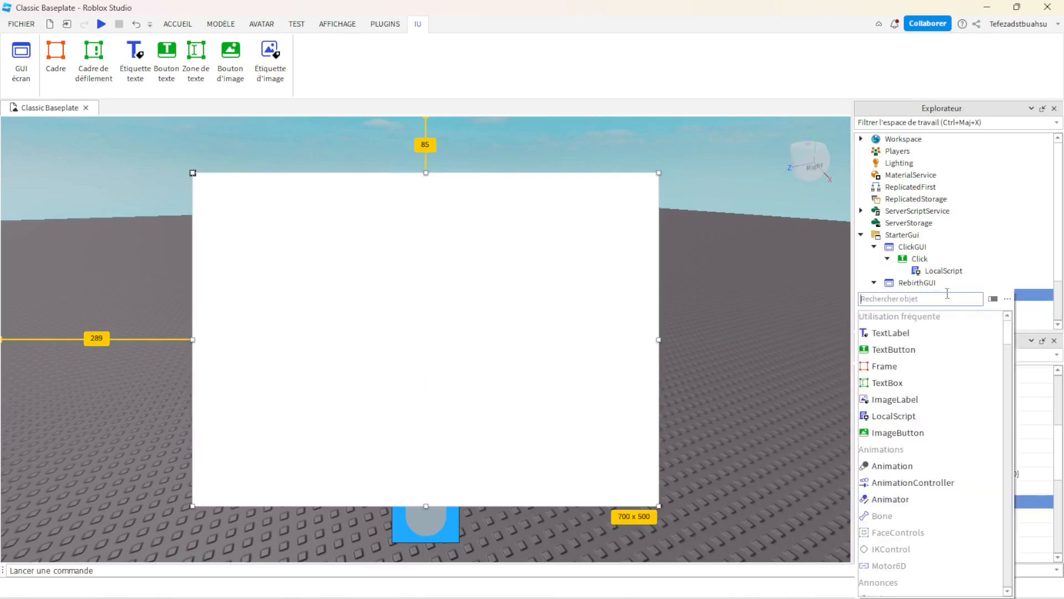
{"action": "left_click", "coordinate": [1029, 445]}
{"action": "scroll", "coordinate": [996, 497], "scroll_direction": "down", "scroll_amount": 5}
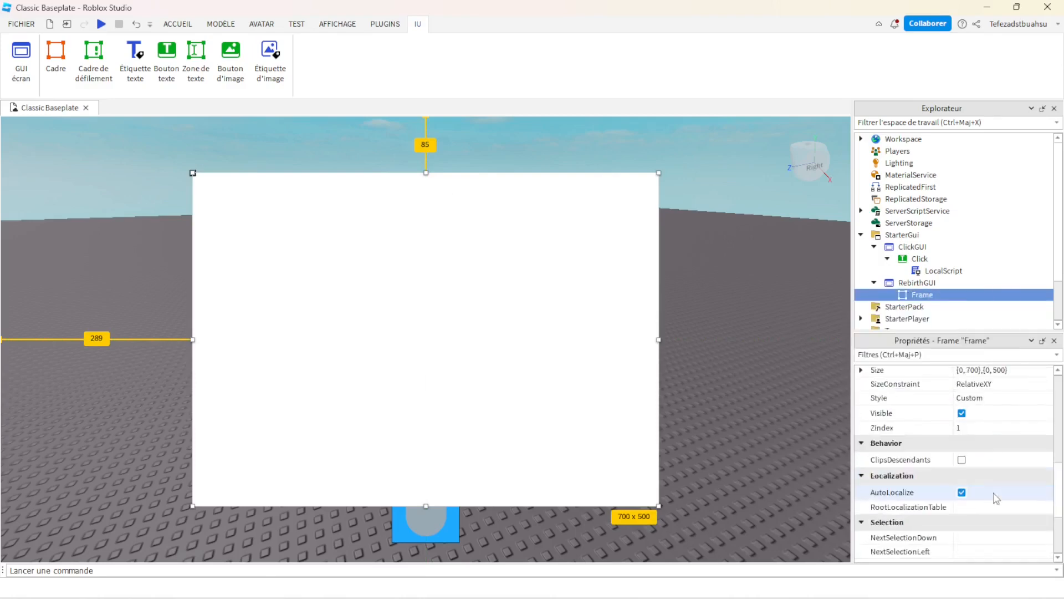
{"action": "scroll", "coordinate": [996, 497], "scroll_direction": "up", "scroll_amount": 6}
{"action": "left_click", "coordinate": [1007, 434]}
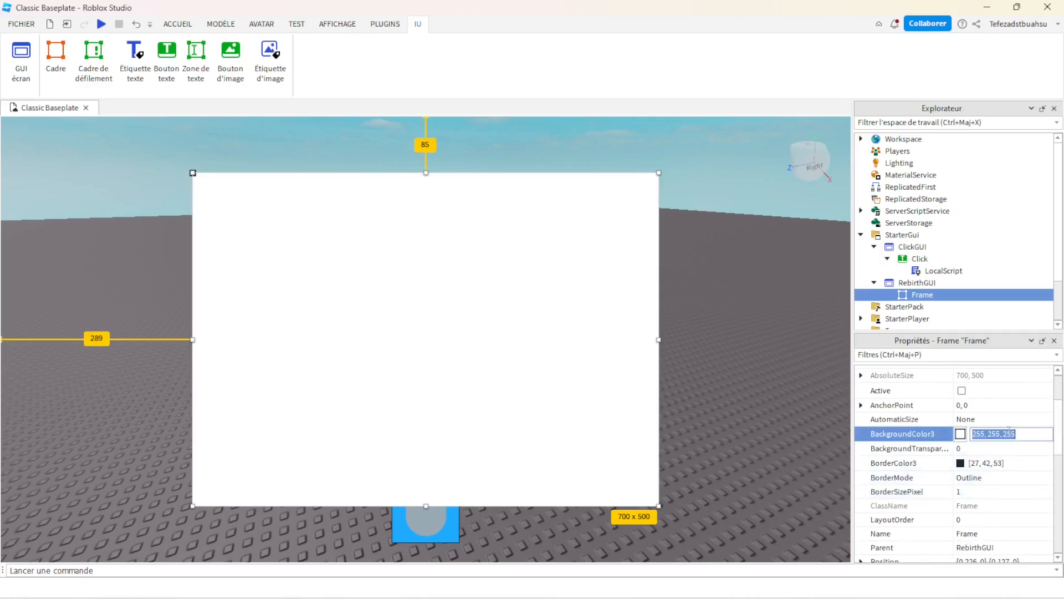
{"action": "key", "text": "ctrl+v"}
{"action": "key", "text": "BackSpace"}
{"action": "key", "text": "BackSpace"}
{"action": "key", "text": "BackSpace"}
{"action": "key", "text": "BackSpace"}
{"action": "key", "text": "BackSpace"}
{"action": "key", "text": "BackSpace"}
{"action": "key", "text": "BackSpace"}
{"action": "key", "text": "BackSpace"}
{"action": "key", "text": "BackSpace"}
{"action": "key", "text": "BackSpace"}
{"action": "key", "text": "BackSpace"}
{"action": "key", "text": "BackSpace"}
{"action": "key", "text": "BackSpace"}
{"action": "key", "text": "BackSpace"}
{"action": "key", "text": "BackSpace"}
{"action": "key", "text": "BackSpace"}
{"action": "key", "text": "BackSpace"}
{"action": "key", "text": "BackSpace"}
{"action": "key", "text": "BackSpace"}
{"action": "key", "text": "BackSpace"}
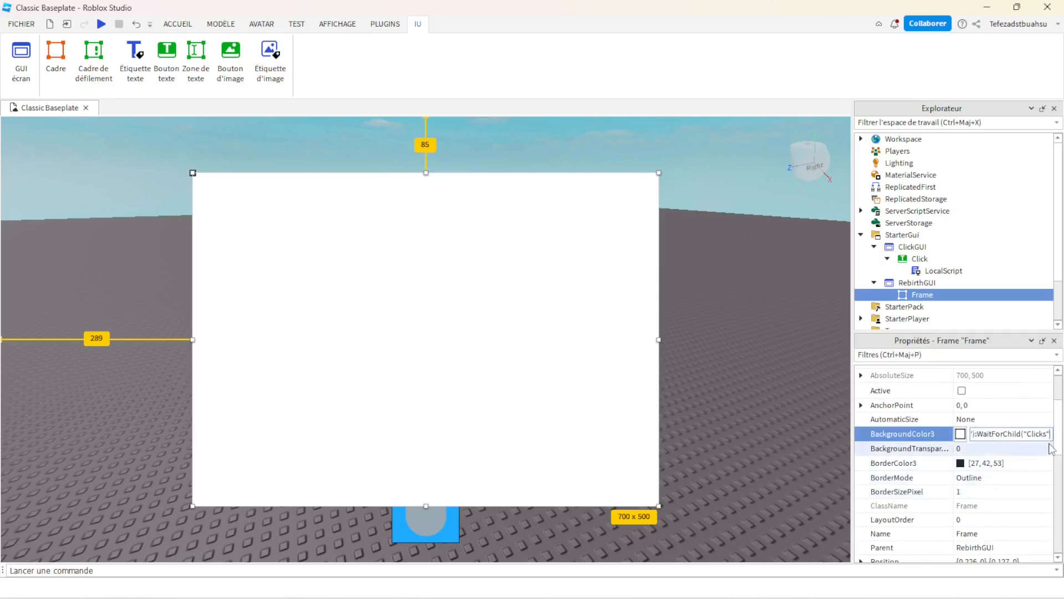
{"action": "key", "text": "BackSpace"}
{"action": "key", "text": "BackSpace"}
{"action": "key", "text": "BackSpace"}
{"action": "key", "text": "BackSpace"}
{"action": "key", "text": "BackSpace"}
{"action": "key", "text": "BackSpace"}
{"action": "key", "text": "BackSpace"}
{"action": "key", "text": "BackSpace"}
{"action": "key", "text": "BackSpace"}
{"action": "key", "text": "BackSpace"}
{"action": "key", "text": "BackSpace"}
{"action": "key", "text": "BackSpace"}
{"action": "key", "text": "BackSpace"}
{"action": "key", "text": "BackSpace"}
{"action": "key", "text": "BackSpace"}
{"action": "key", "text": "BackSpace"}
{"action": "key", "text": "BackSpace"}
{"action": "key", "text": "BackSpace"}
{"action": "key", "text": "BackSpace"}
{"action": "key", "text": "BackSpace"}
- Copy the Click button's background colour 30, 170, 255 to the RebirthGUI Frame
{"action": "left_click", "coordinate": [911, 269]}
{"action": "left_click", "coordinate": [912, 250]}
{"action": "left_click", "coordinate": [917, 259]}
{"action": "scroll", "coordinate": [989, 444], "scroll_direction": "down", "scroll_amount": 5}
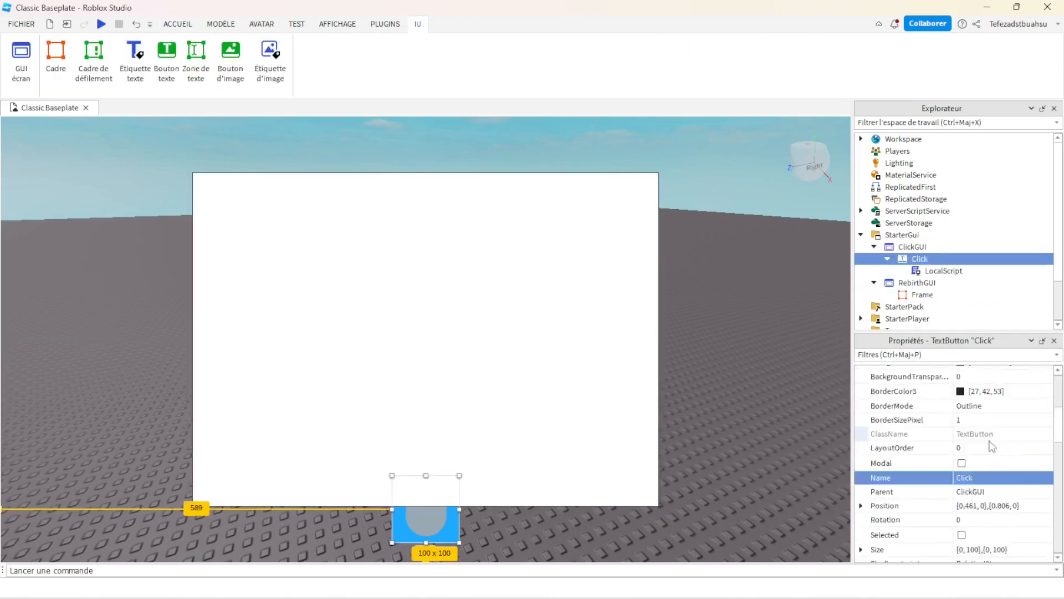
{"action": "scroll", "coordinate": [1007, 405], "scroll_direction": "up", "scroll_amount": 1}
{"action": "left_click", "coordinate": [1007, 405]}
{"action": "left_click", "coordinate": [917, 282]}
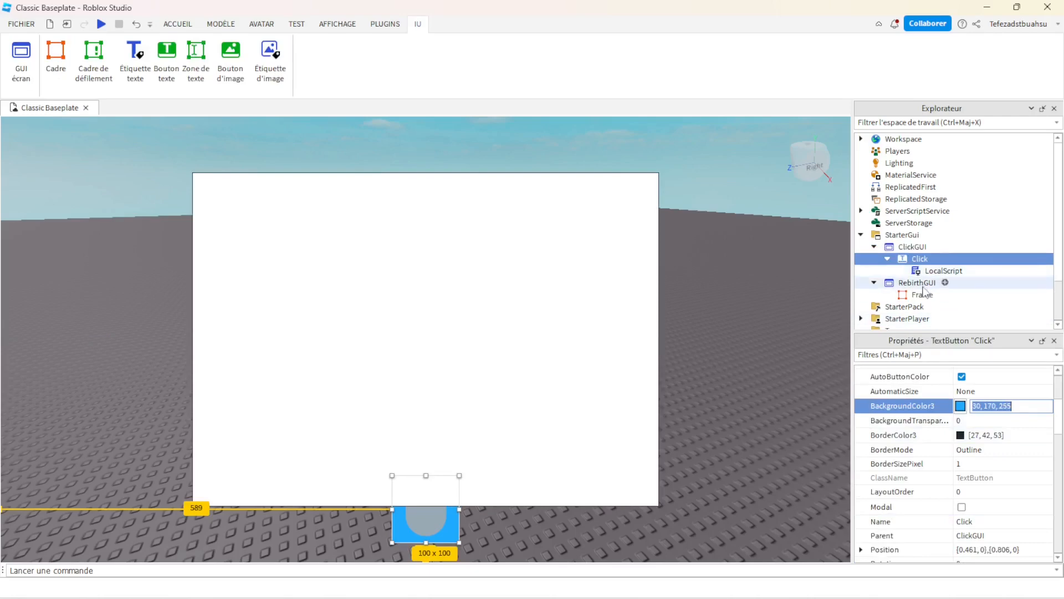
{"action": "left_click", "coordinate": [921, 296]}
{"action": "left_click", "coordinate": [1005, 419]}
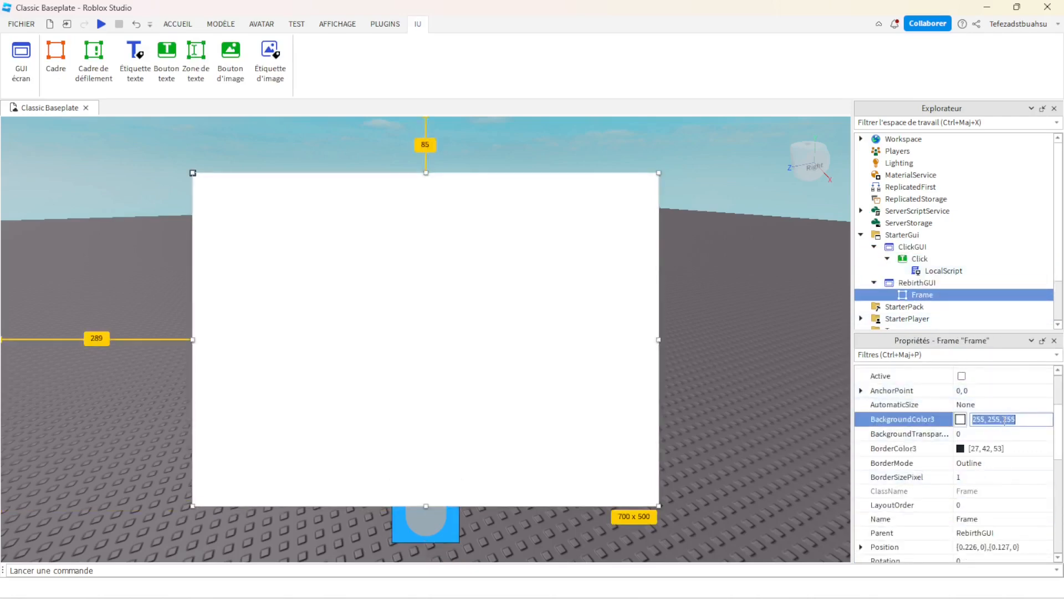
{"action": "type", "text": "30, 170, 255"}
{"action": "key", "text": "Return"}
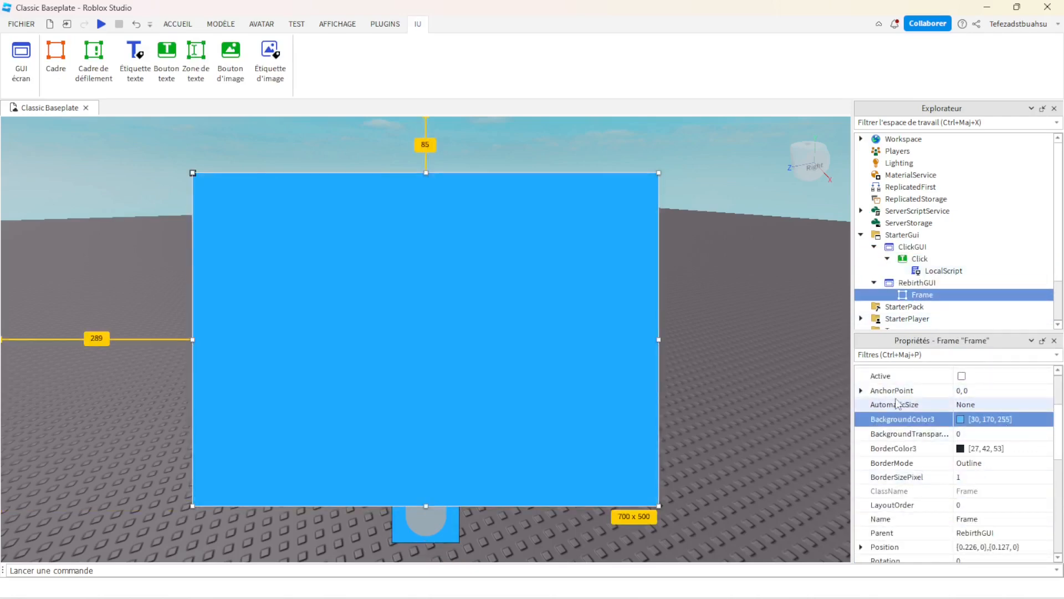
{"action": "left_click", "coordinate": [791, 410]}
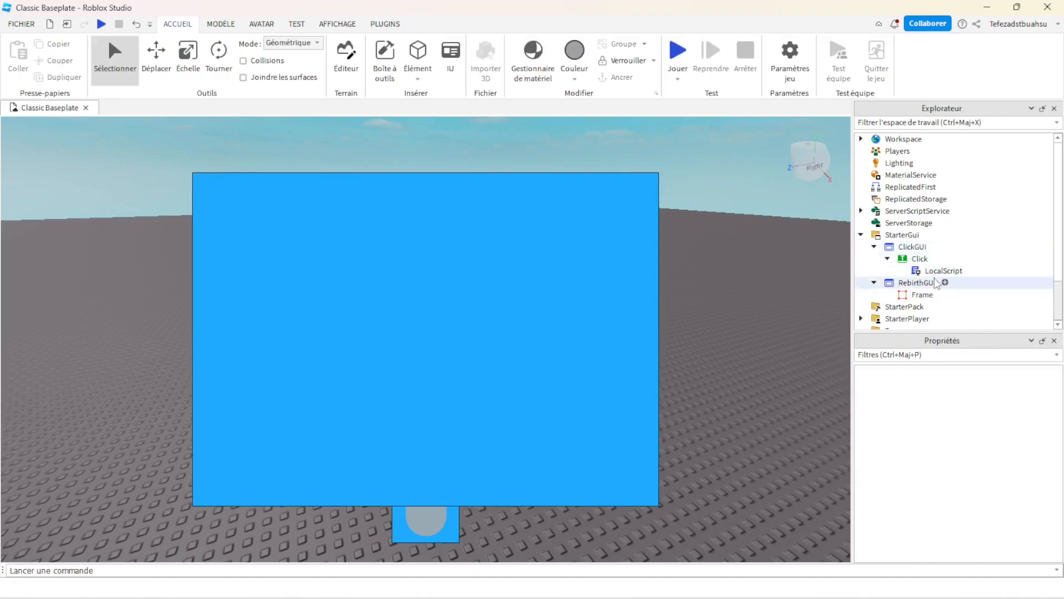
- Insert a ScrollingFrame inside the RebirthGUI Frame
{"action": "left_click", "coordinate": [890, 282]}
{"action": "left_click", "coordinate": [924, 261]}
{"action": "left_click", "coordinate": [937, 294]}
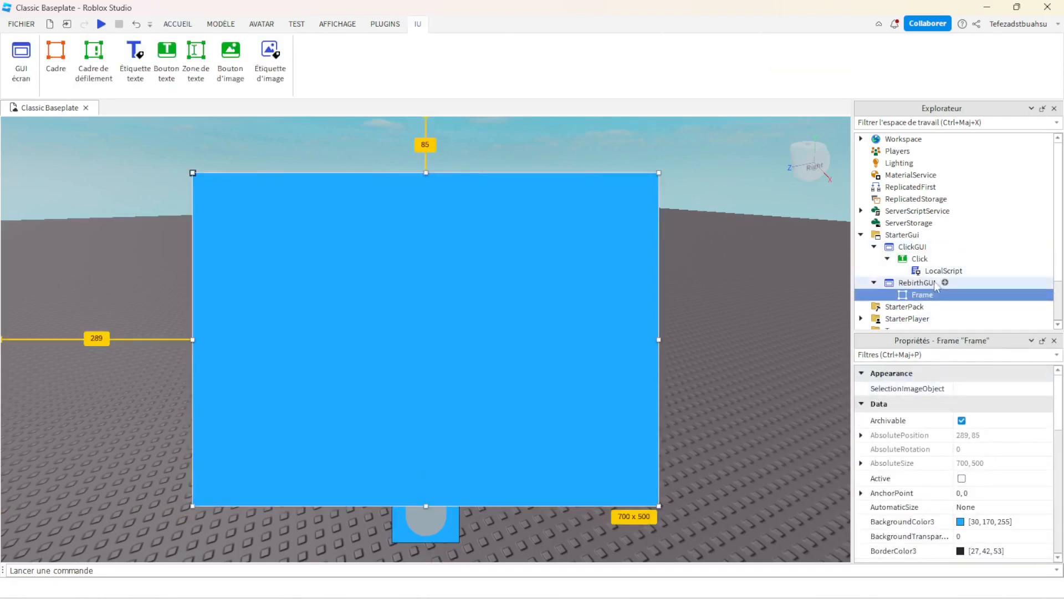
{"action": "left_click", "coordinate": [942, 295]}
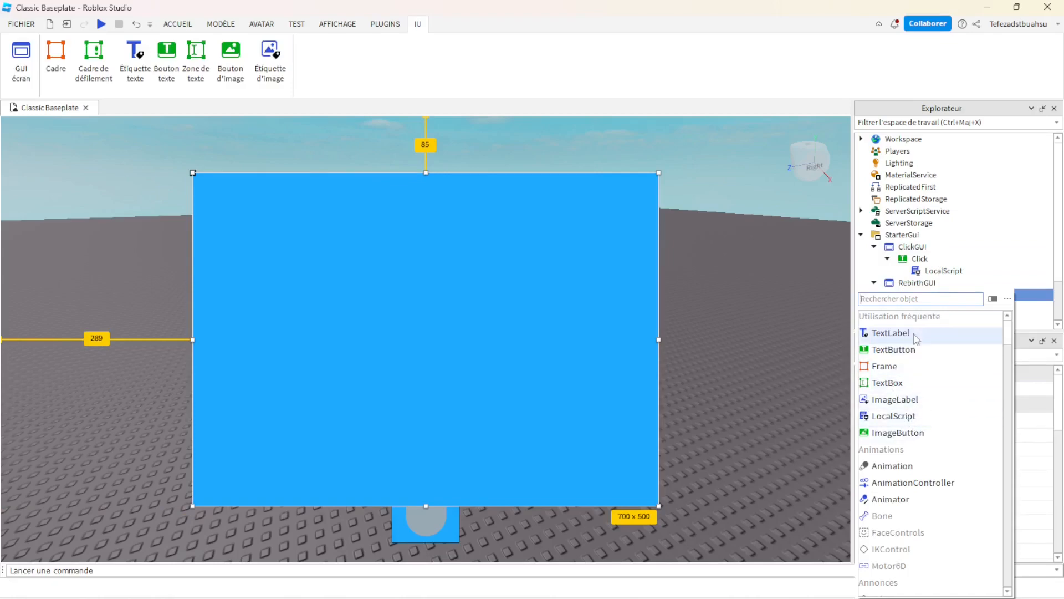
{"action": "type", "text": "frame"}
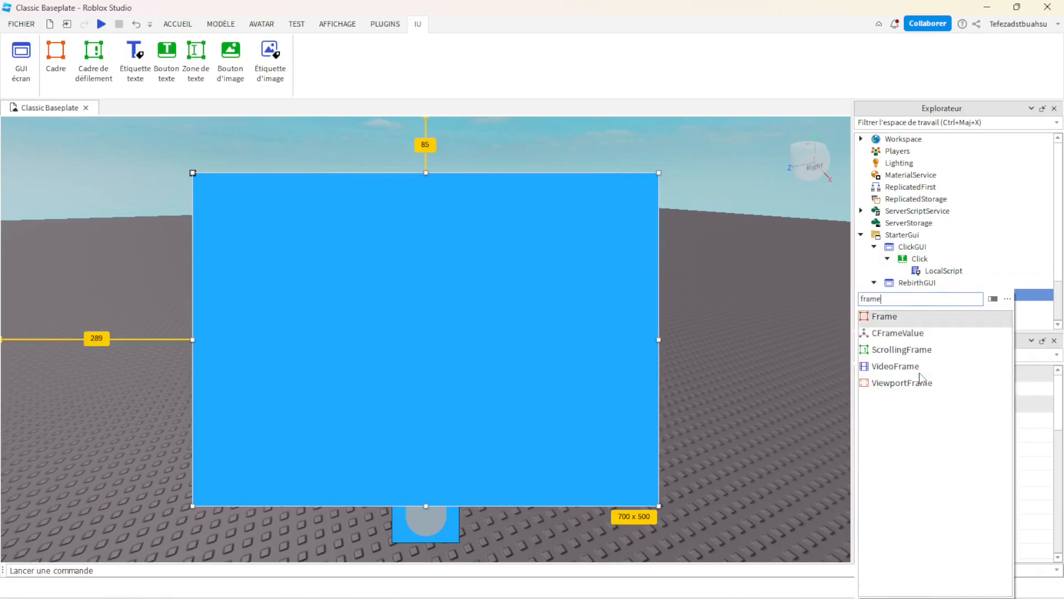
{"action": "left_click", "coordinate": [904, 350]}
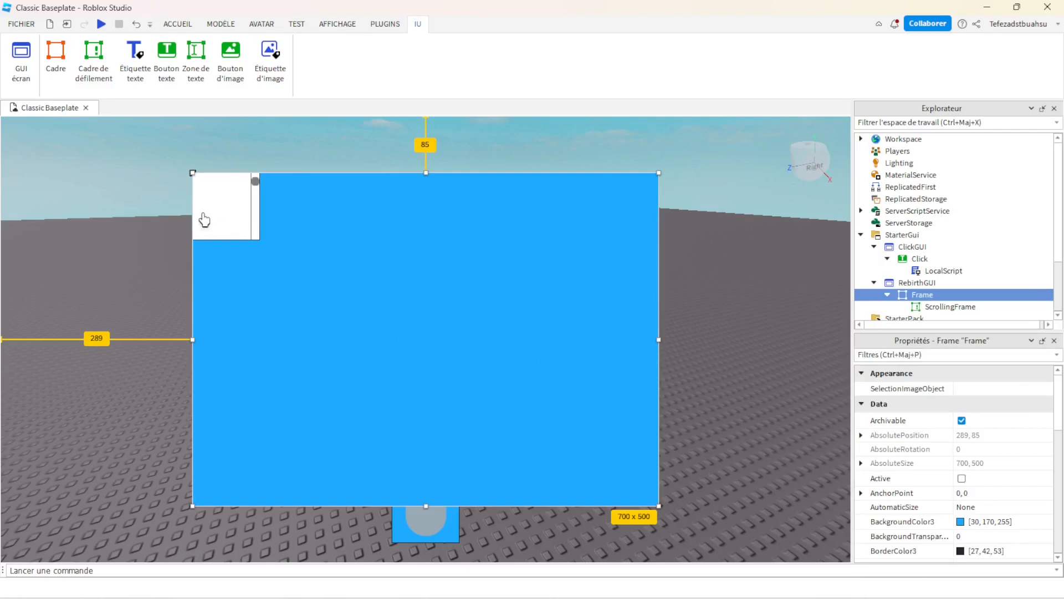
- Enlarge the ScrollingFrame to 500 x 240 and centre it horizontally in the lower part of the blue Frame
{"action": "left_click_drag", "start_coordinate": [205, 220], "coordinate": [644, 476]}
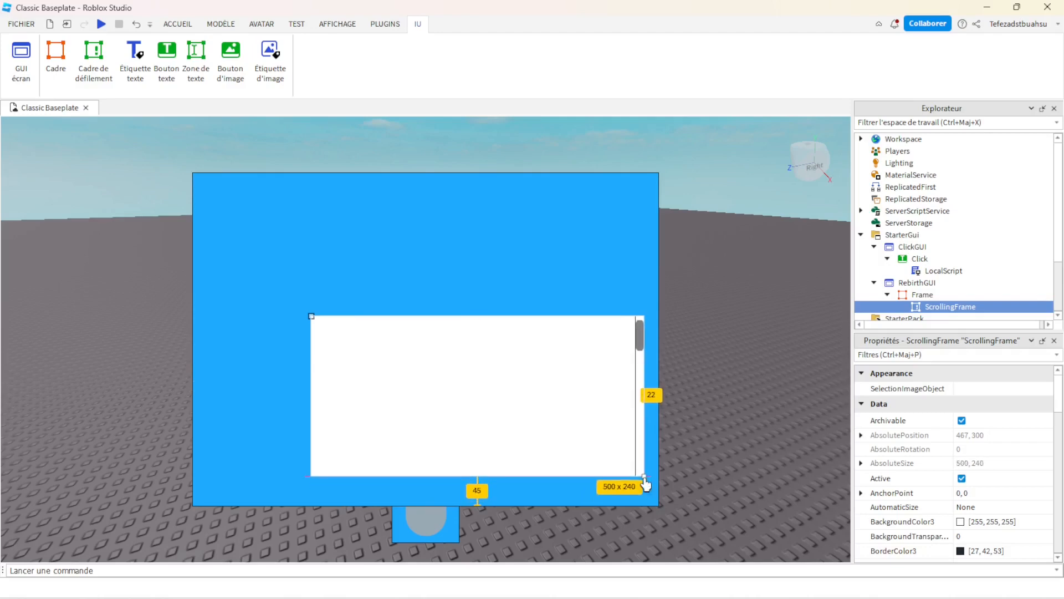
{"action": "left_click_drag", "start_coordinate": [558, 420], "coordinate": [504, 402]}
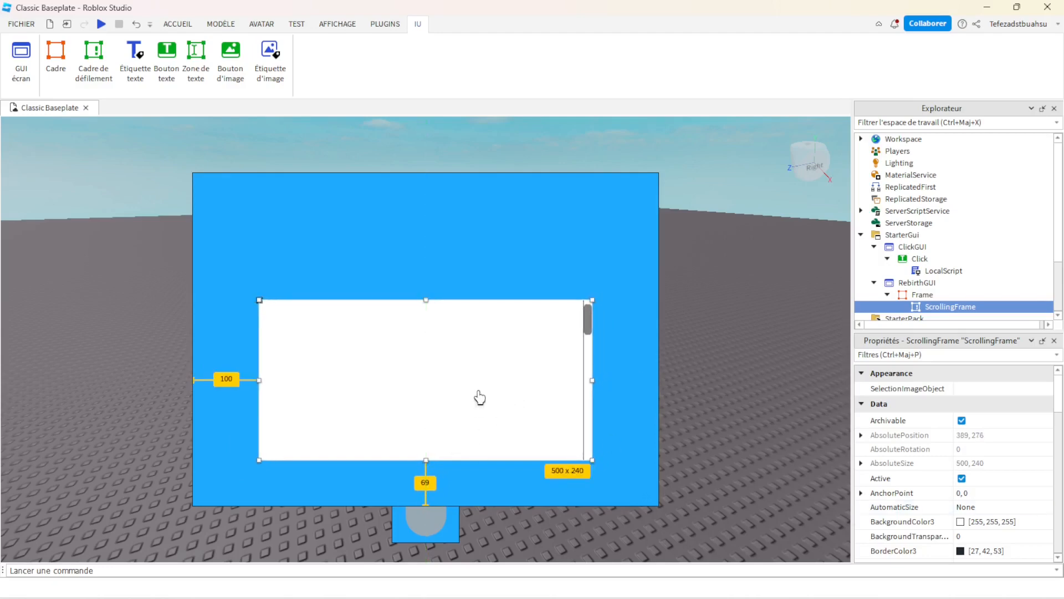
- Set the ScrollingFrame's size to {0, 500},{0, 500} and move it up to the Frame's upper edge
{"action": "scroll", "coordinate": [1005, 475], "scroll_direction": "down", "scroll_amount": 4}
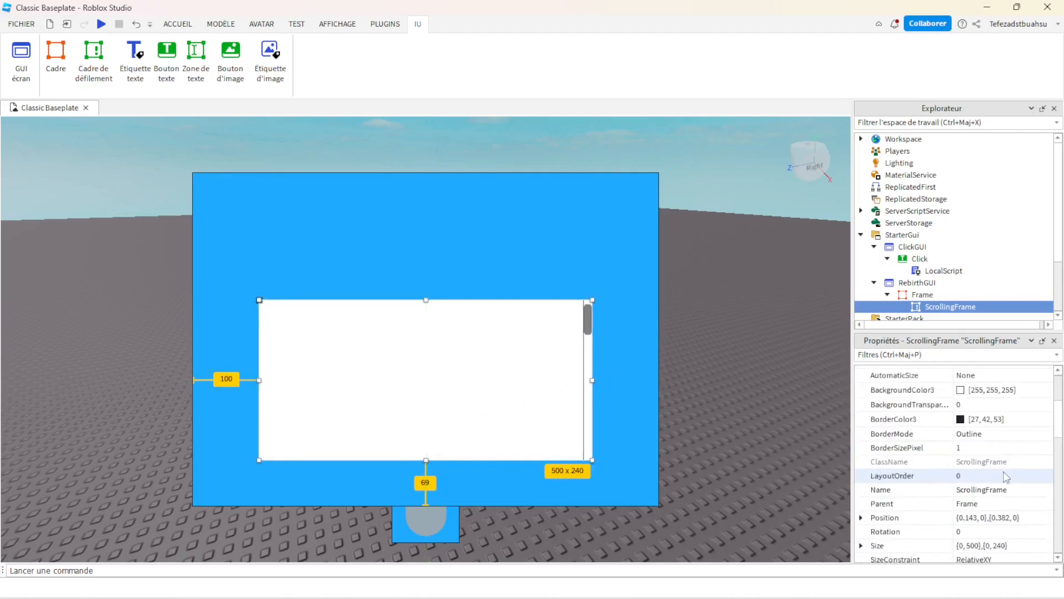
{"action": "scroll", "coordinate": [1006, 476], "scroll_direction": "down", "scroll_amount": 1}
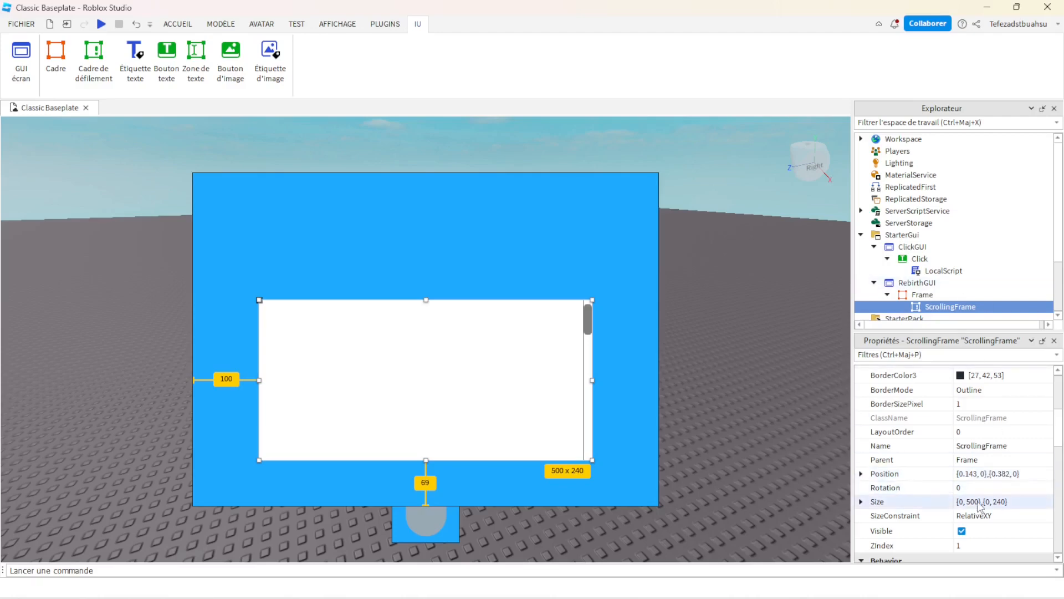
{"action": "left_click", "coordinate": [1004, 502]}
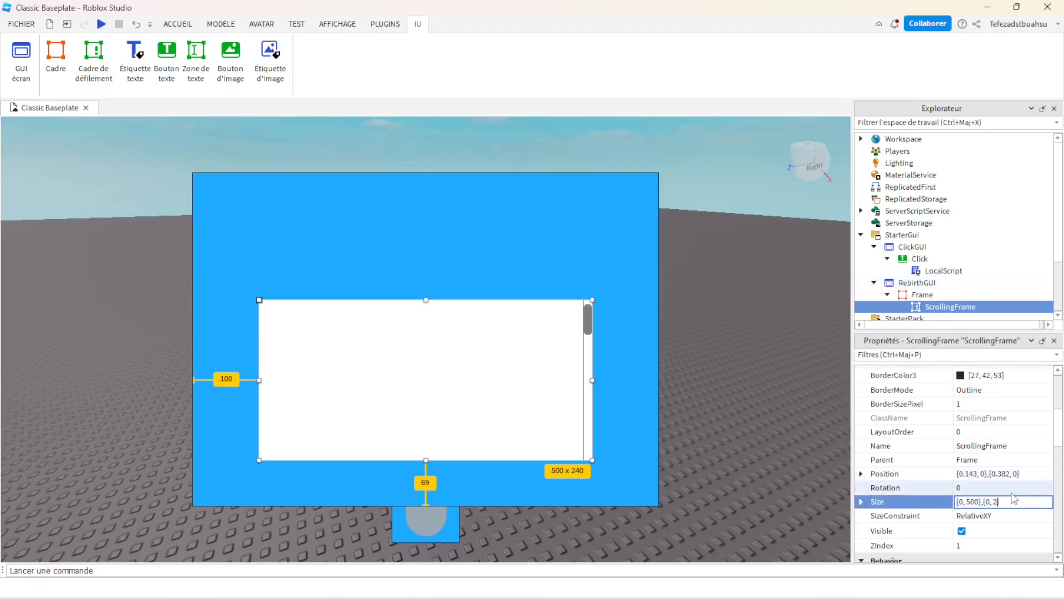
{"action": "type", "text": "500"}
{"action": "key", "text": "Return"}
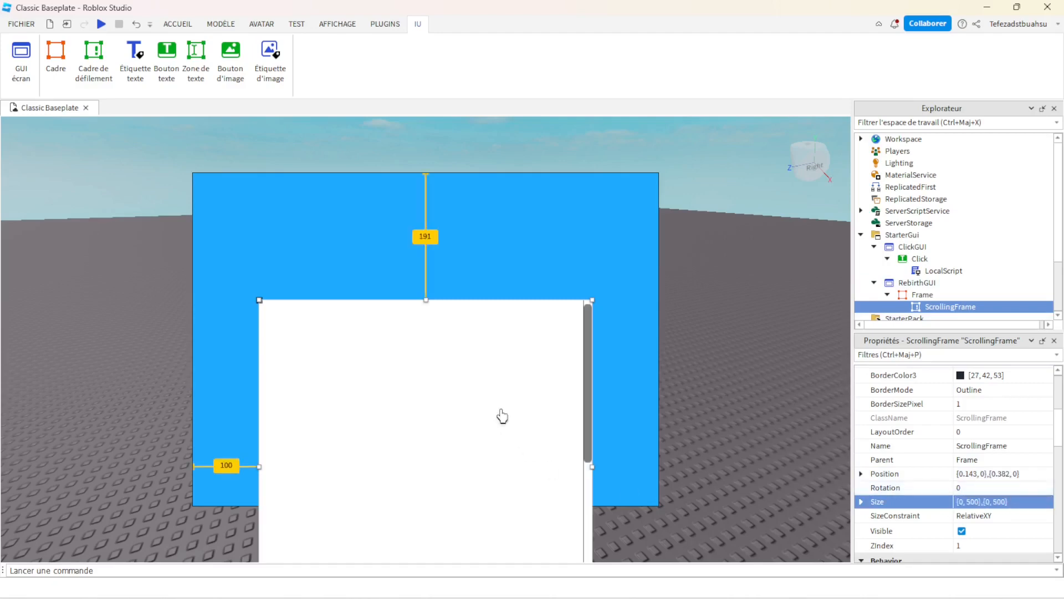
{"action": "left_click_drag", "start_coordinate": [501, 418], "coordinate": [475, 275]}
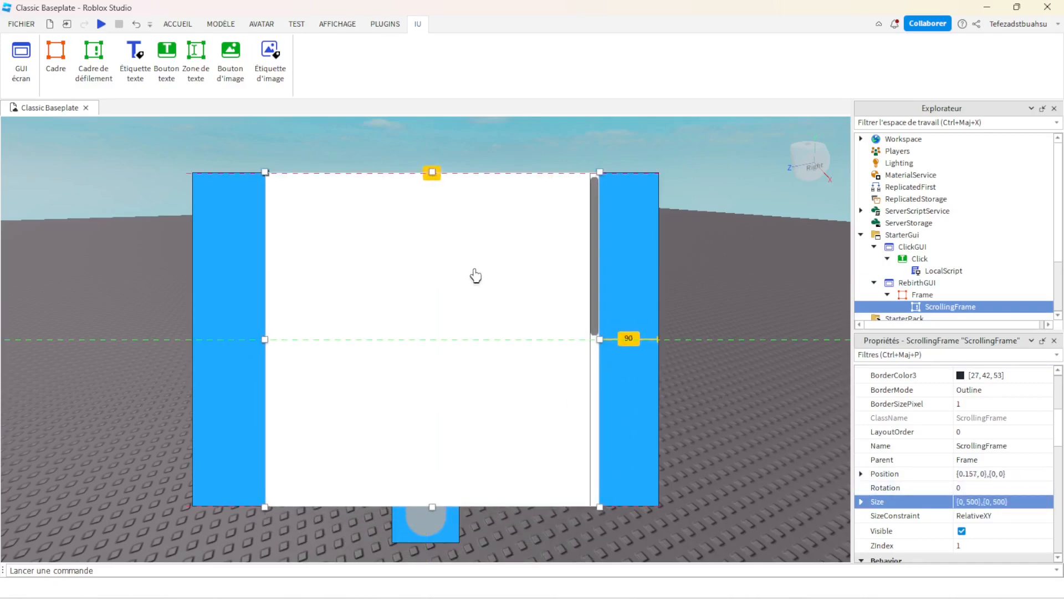
- Set the ScrollingFrame's size to {0, 500},{0, 300} and centre it horizontally about 45 px above the Frame's lower edge
{"action": "left_click", "coordinate": [1001, 504]}
{"action": "double_click", "coordinate": [1001, 502]}
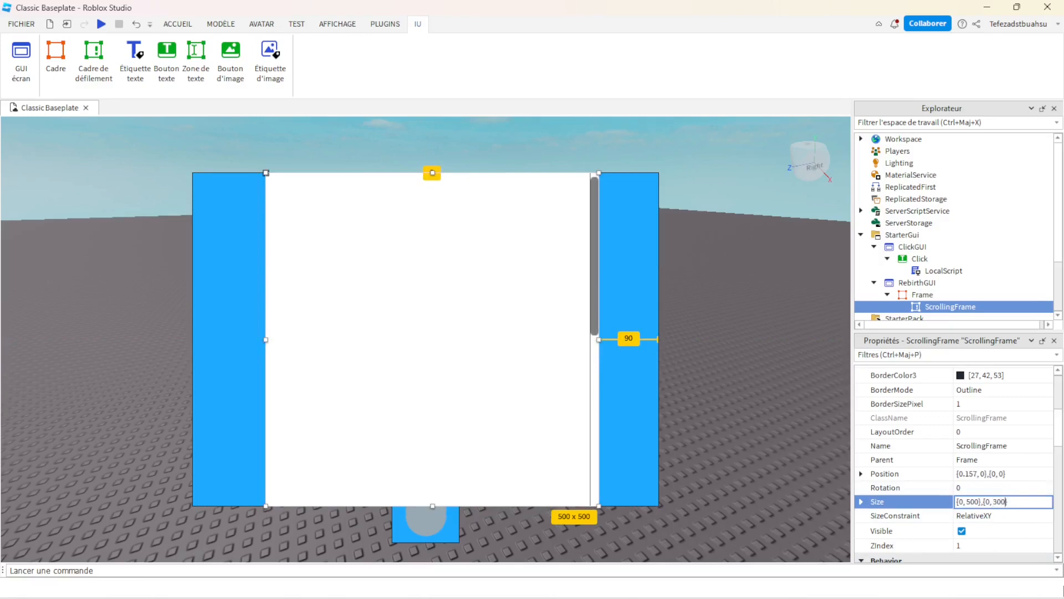
{"action": "key", "text": "Return"}
{"action": "left_click_drag", "start_coordinate": [489, 336], "coordinate": [483, 437]}
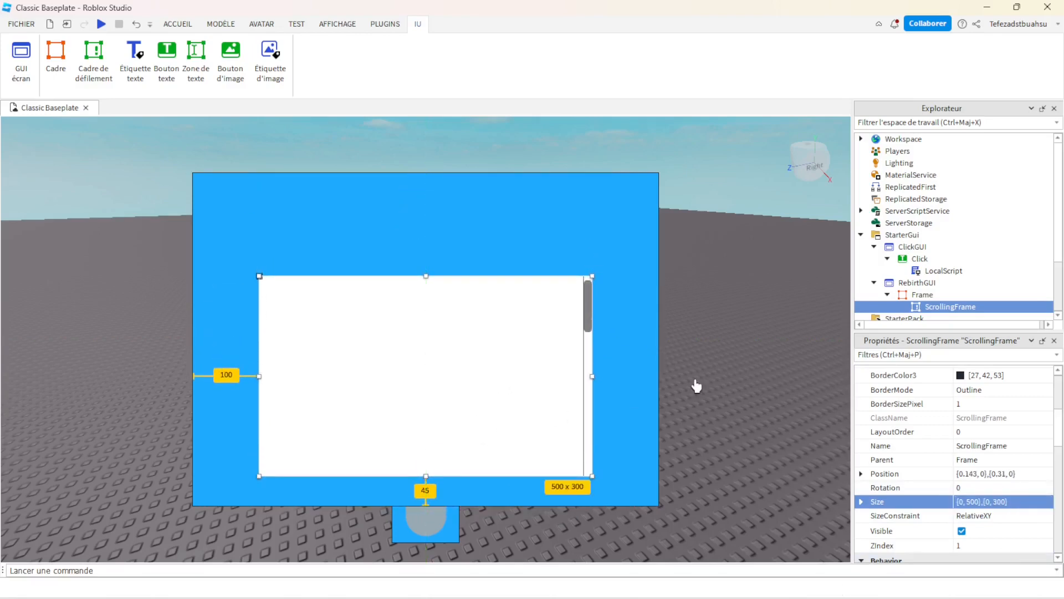
{"action": "left_click", "coordinate": [767, 377]}
- Set the ScrollingFrame's background colour to 30, 170, 255
{"action": "left_click", "coordinate": [921, 295]}
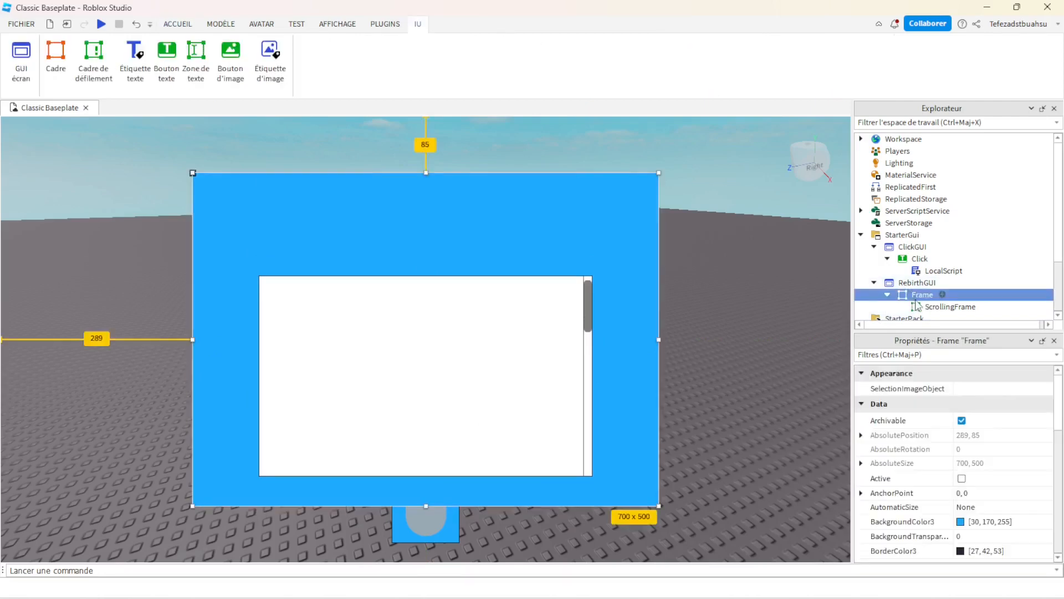
{"action": "left_click", "coordinate": [917, 307]}
{"action": "scroll", "coordinate": [998, 481], "scroll_direction": "down", "scroll_amount": 3}
{"action": "scroll", "coordinate": [998, 481], "scroll_direction": "up", "scroll_amount": 2}
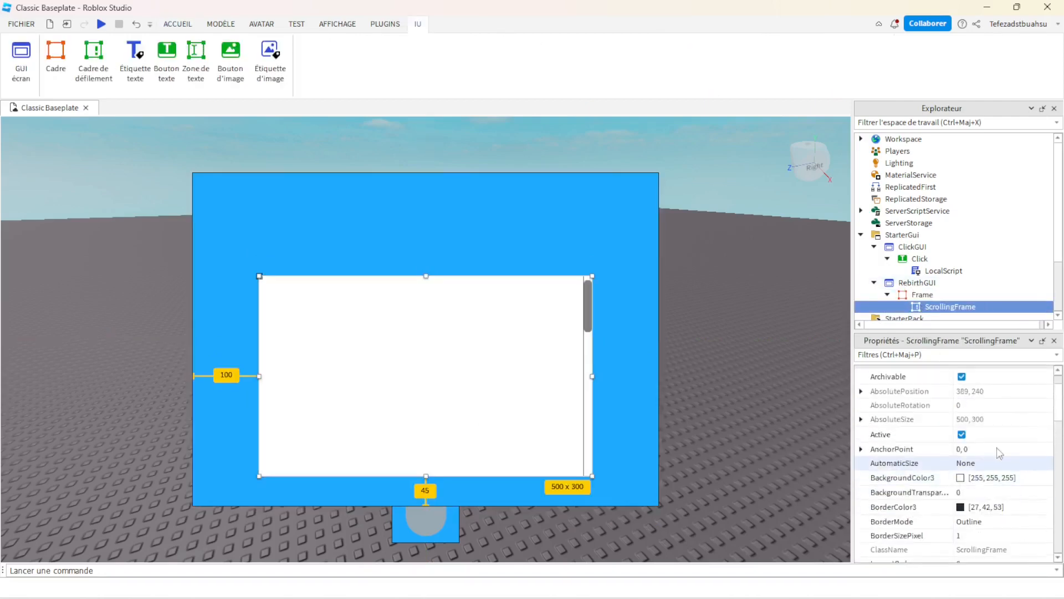
{"action": "left_click", "coordinate": [998, 481]}
{"action": "left_click", "coordinate": [1024, 481]}
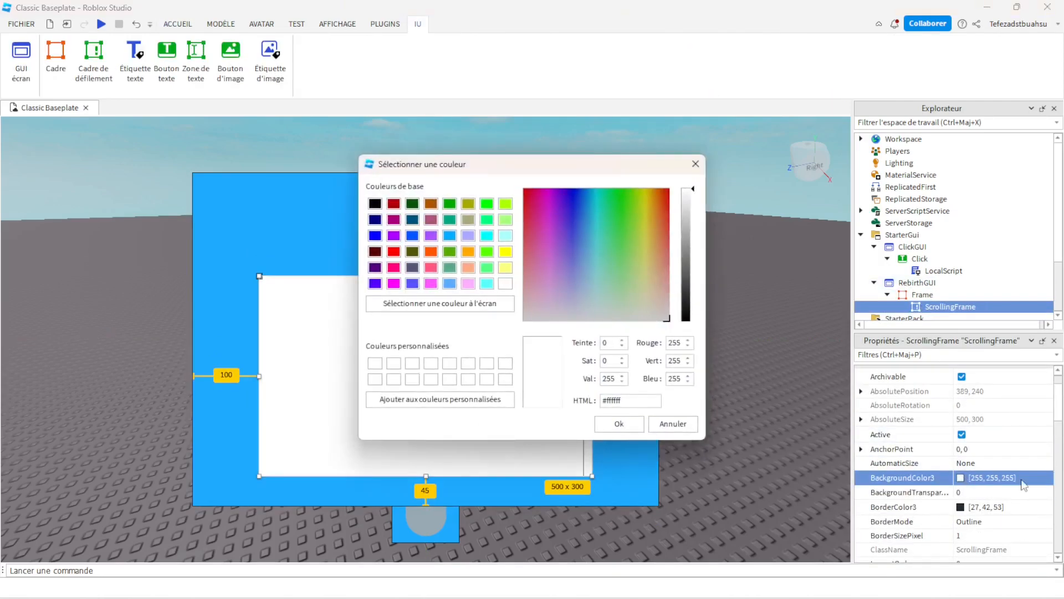
{"action": "left_click", "coordinate": [672, 424]}
{"action": "left_click", "coordinate": [1001, 477]}
{"action": "type", "text": "30, 170, 255"}
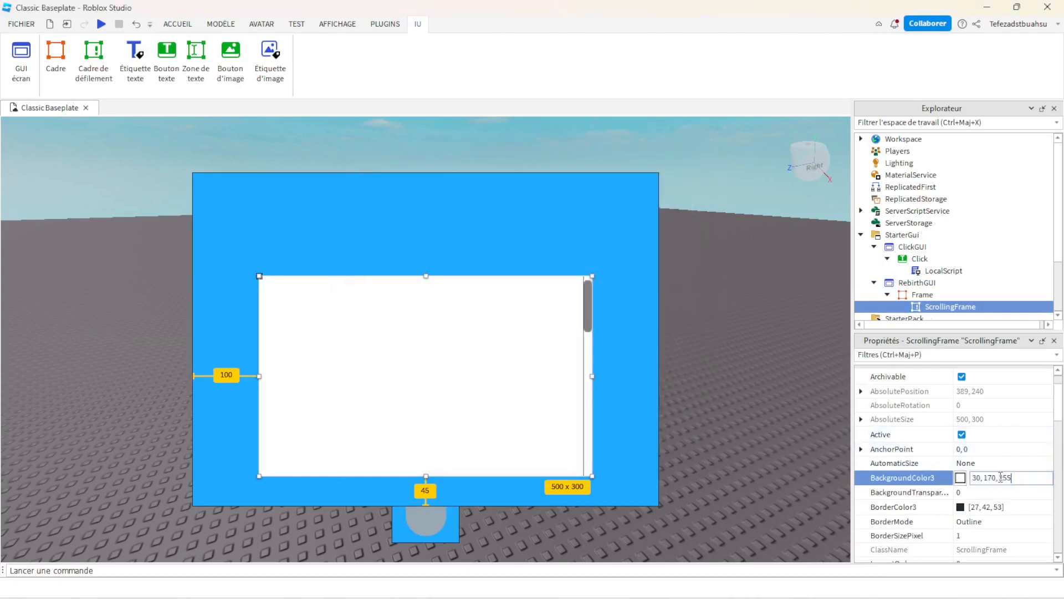
{"action": "key", "text": "Return"}
- Darken the ScrollingFrame's background colour to 24, 138, 204
{"action": "left_click", "coordinate": [1002, 480]}
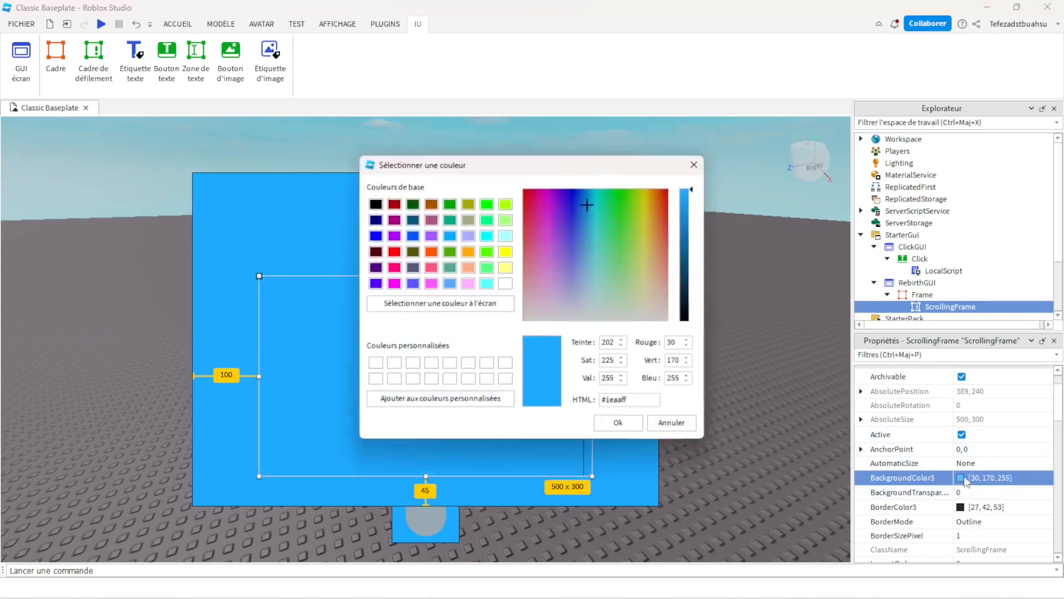
{"action": "left_click", "coordinate": [689, 230]}
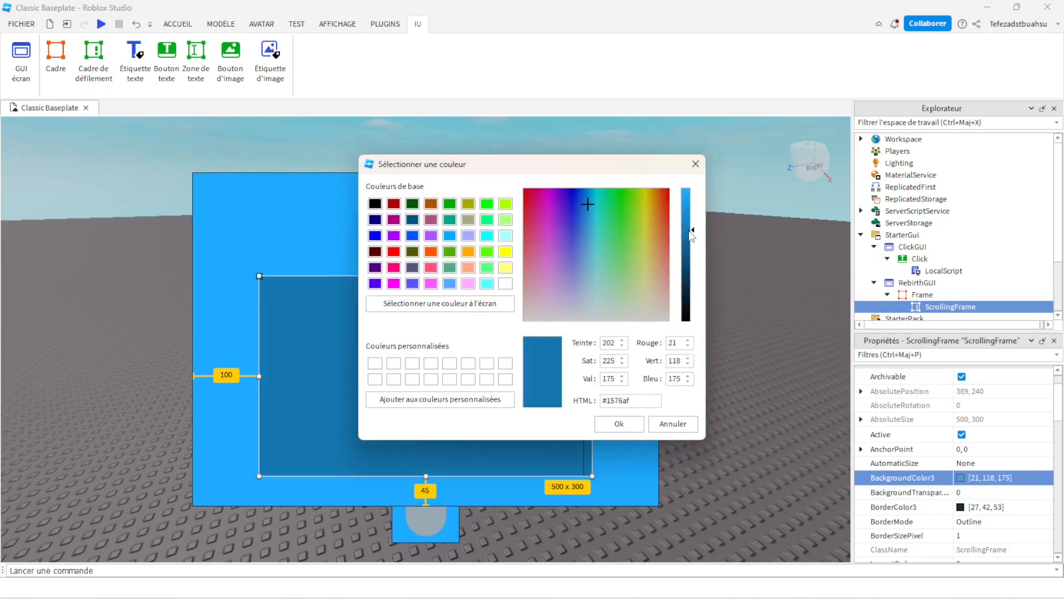
{"action": "left_click_drag", "start_coordinate": [690, 233], "coordinate": [688, 218]}
{"action": "left_click", "coordinate": [641, 423]}
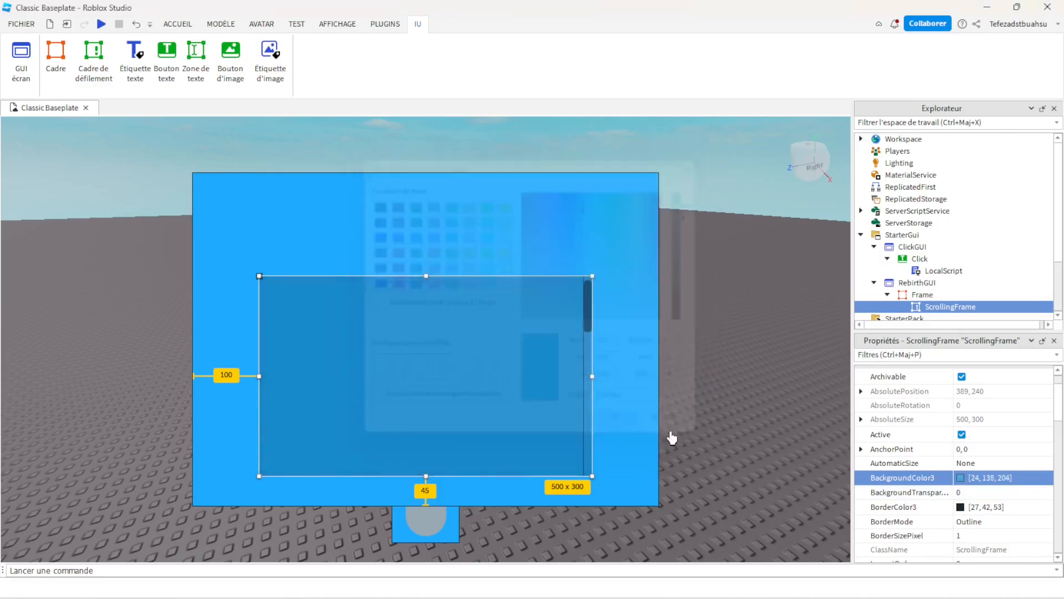
{"action": "left_click", "coordinate": [744, 476]}
- Rename the ScrollingFrame as SecondaryFrame
{"action": "left_click", "coordinate": [933, 306]}
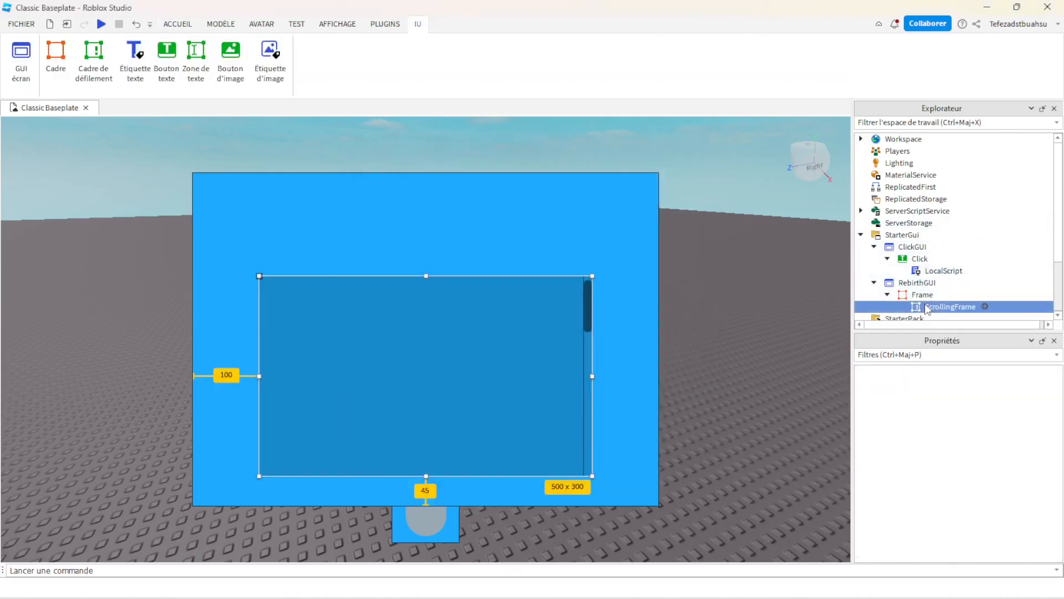
{"action": "scroll", "coordinate": [933, 306], "scroll_direction": "down", "scroll_amount": 2}
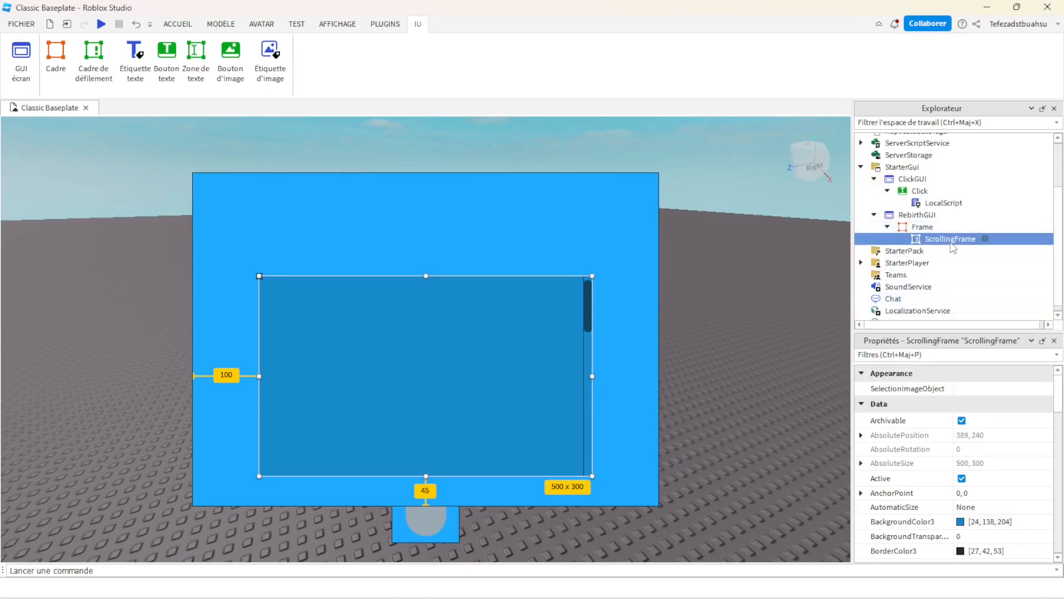
{"action": "right_click", "coordinate": [934, 240]}
{"action": "left_click", "coordinate": [897, 96]}
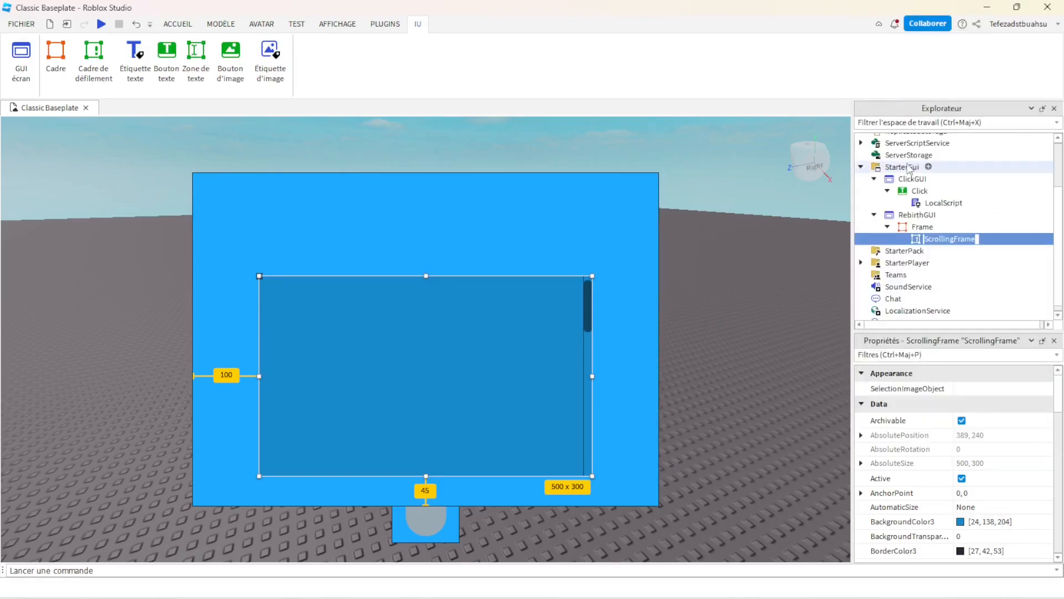
{"action": "type", "text": "Secondary"}
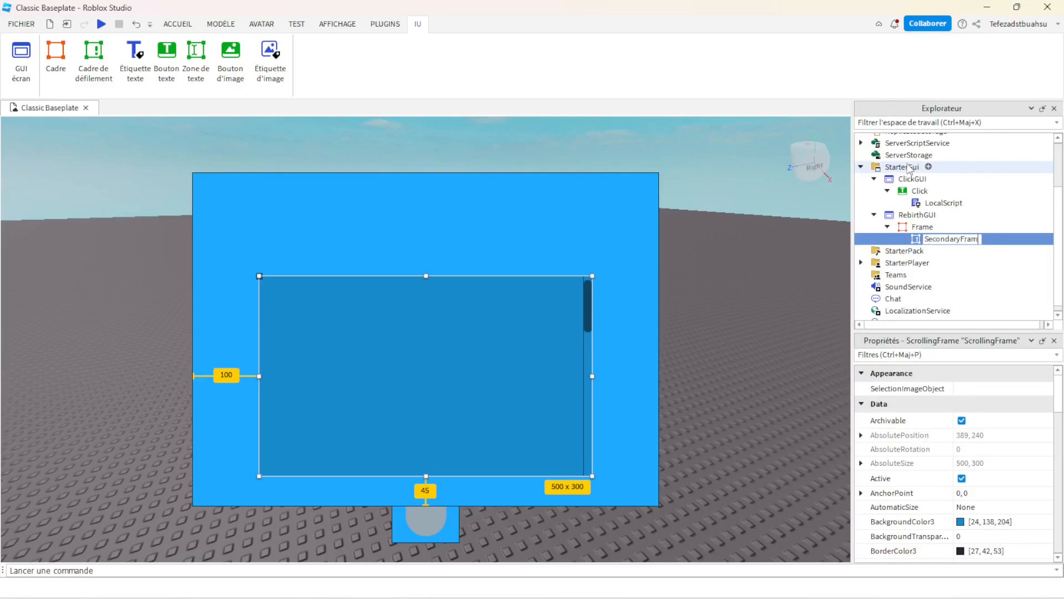
{"action": "key", "text": "Return"}
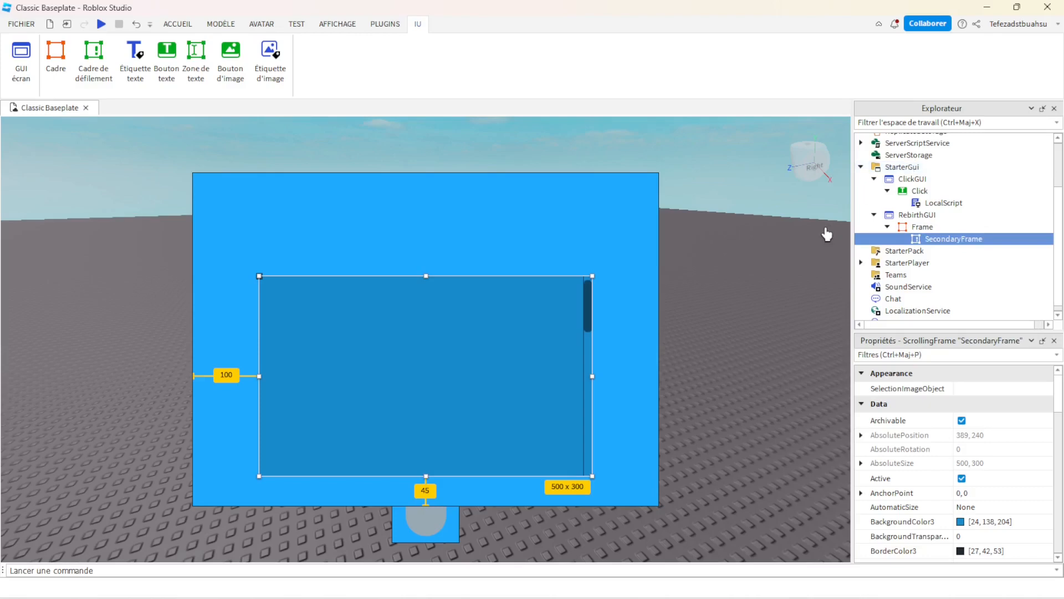
- Insert a TextButton inside SecondaryFrame
{"action": "left_click", "coordinate": [993, 239]}
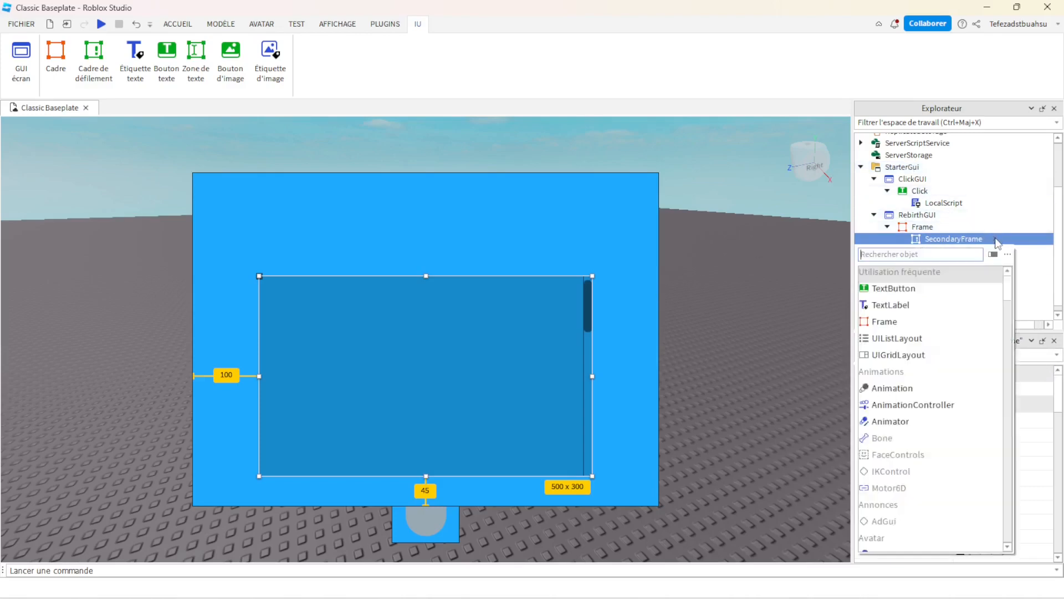
{"action": "left_click", "coordinate": [899, 291]}
{"action": "left_click_drag", "start_coordinate": [315, 293], "coordinate": [355, 304]}
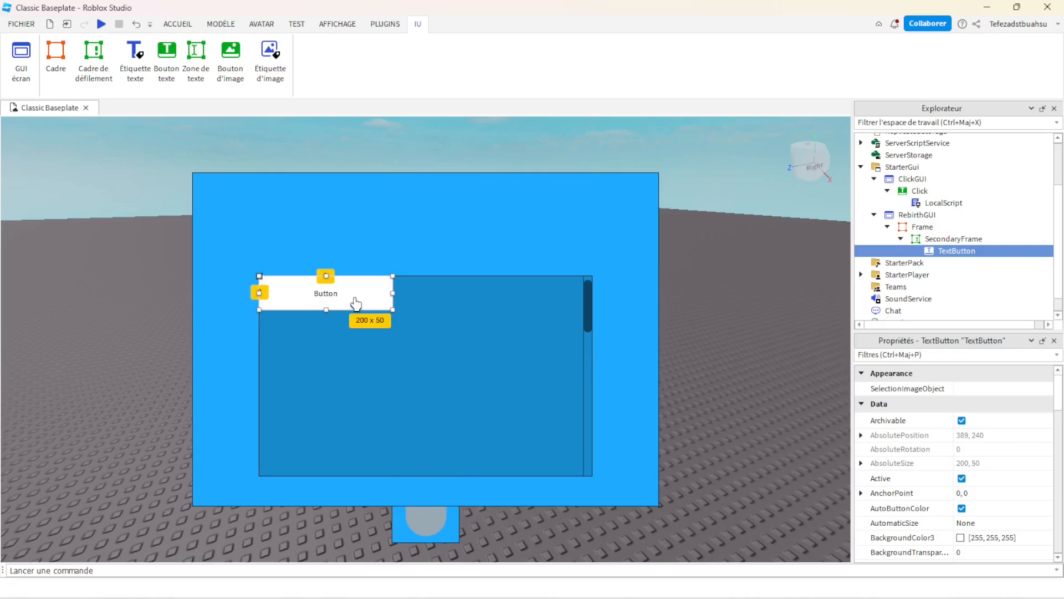
- Insert a UIListLayout into SecondaryFrame
{"action": "left_click", "coordinate": [954, 239]}
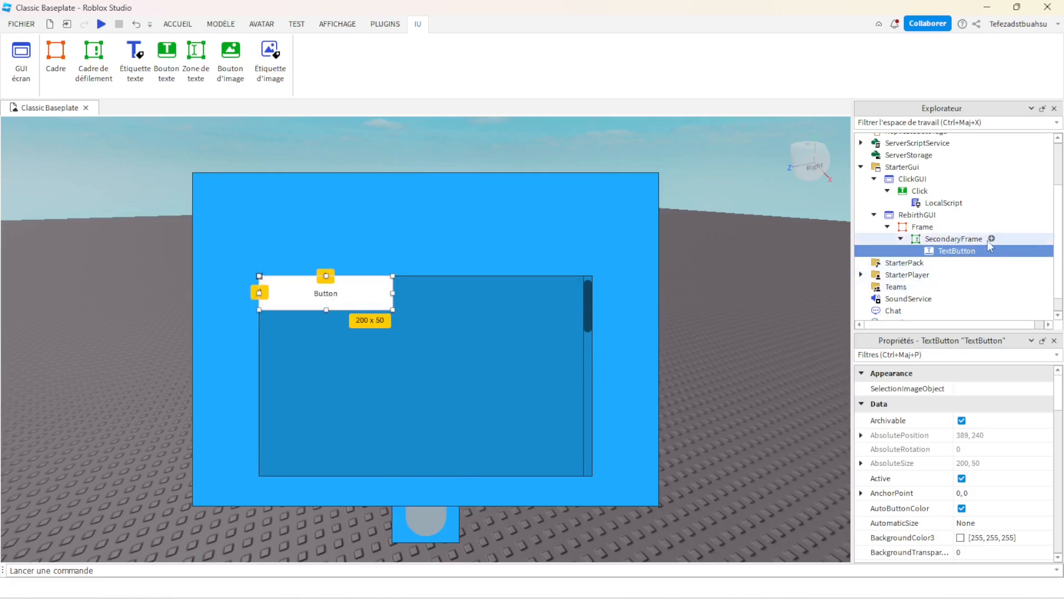
{"action": "left_click", "coordinate": [991, 244]}
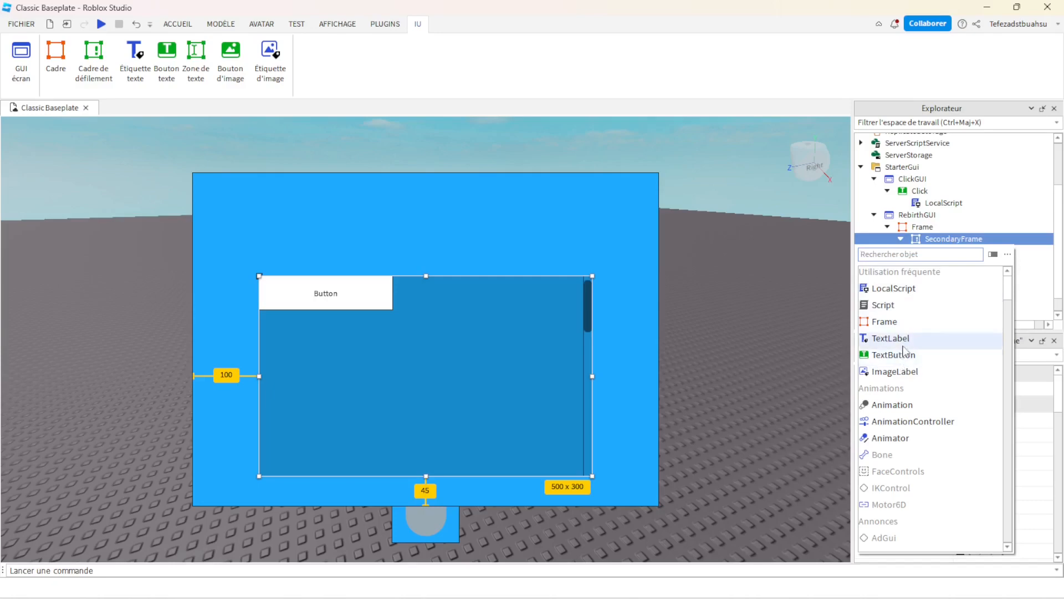
{"action": "type", "text": "UI"}
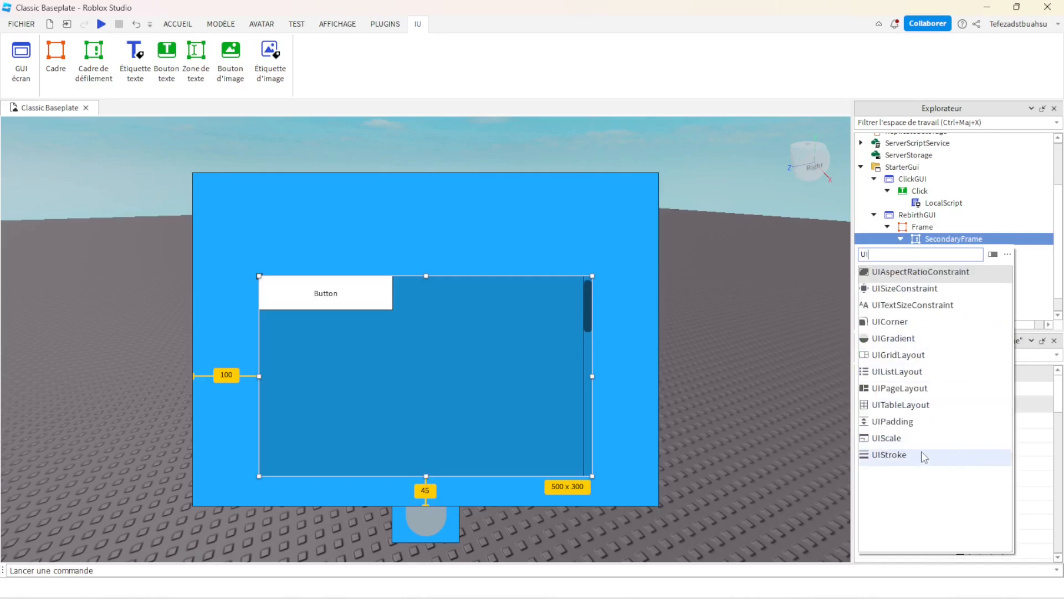
{"action": "left_click", "coordinate": [909, 371]}
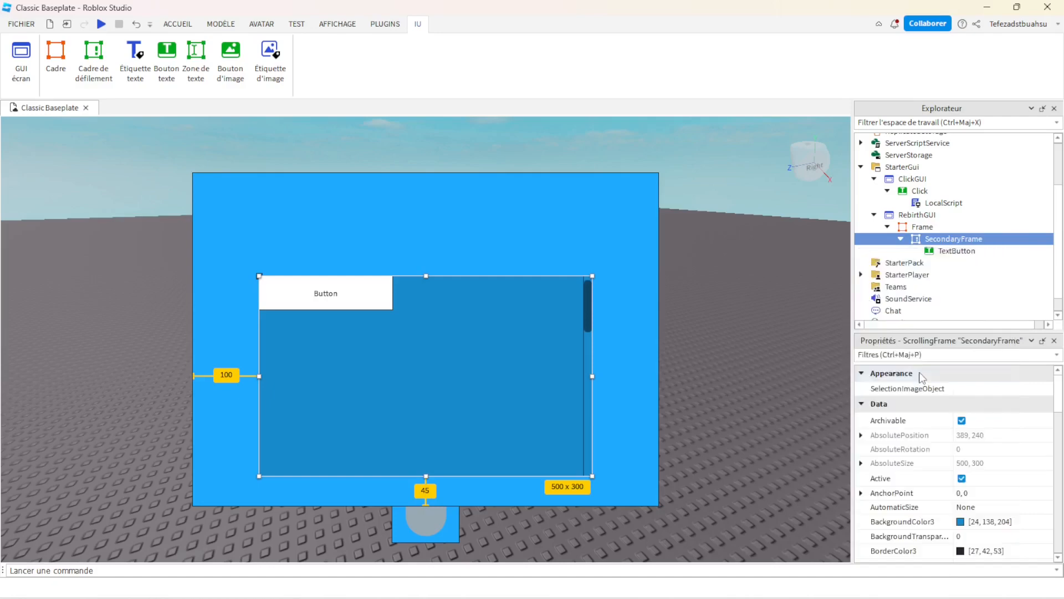
- Widen the TextButton to about 484 x 50 so it spans SecondaryFrame up to the scroll bar
{"action": "left_click", "coordinate": [344, 302]}
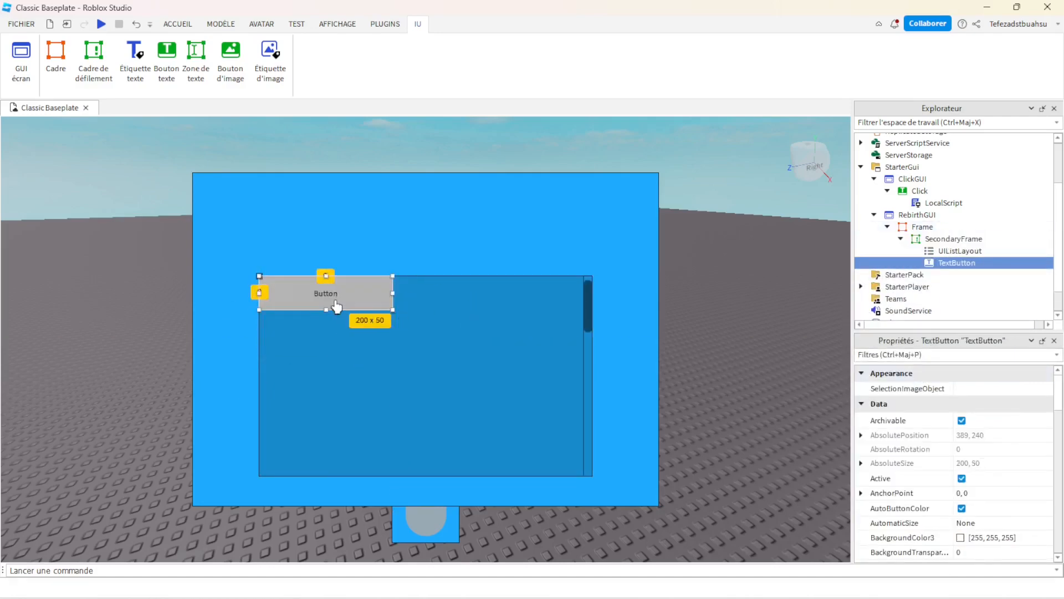
{"action": "left_click", "coordinate": [399, 300]}
{"action": "mouse_move", "coordinate": [399, 300]}
{"action": "left_mouse_down"}
{"action": "mouse_move", "coordinate": [406, 285]}
{"action": "mouse_move", "coordinate": [408, 294]}
{"action": "left_mouse_up"}
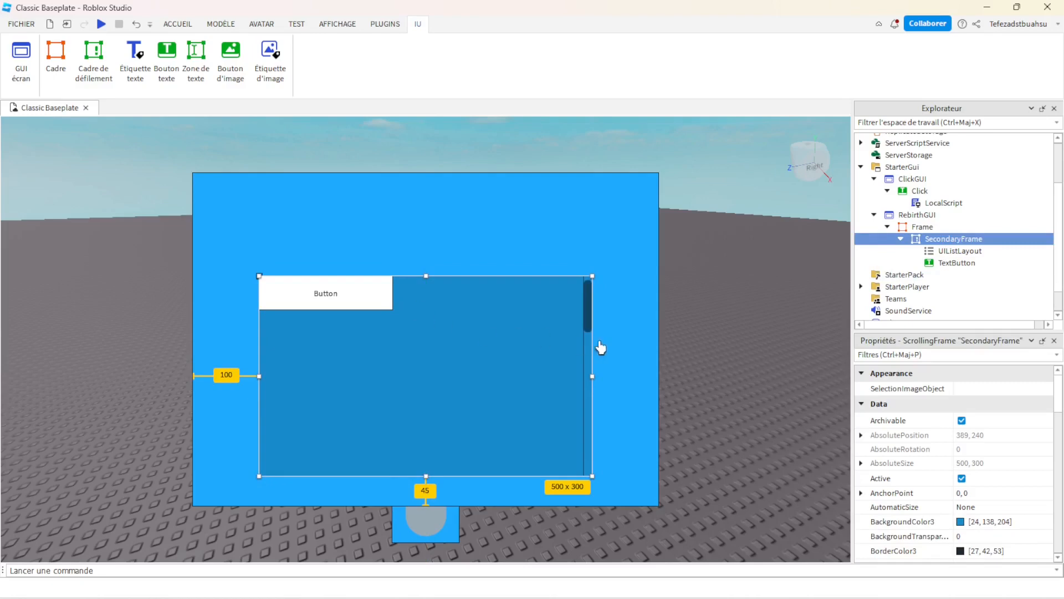
{"action": "left_click", "coordinate": [383, 296]}
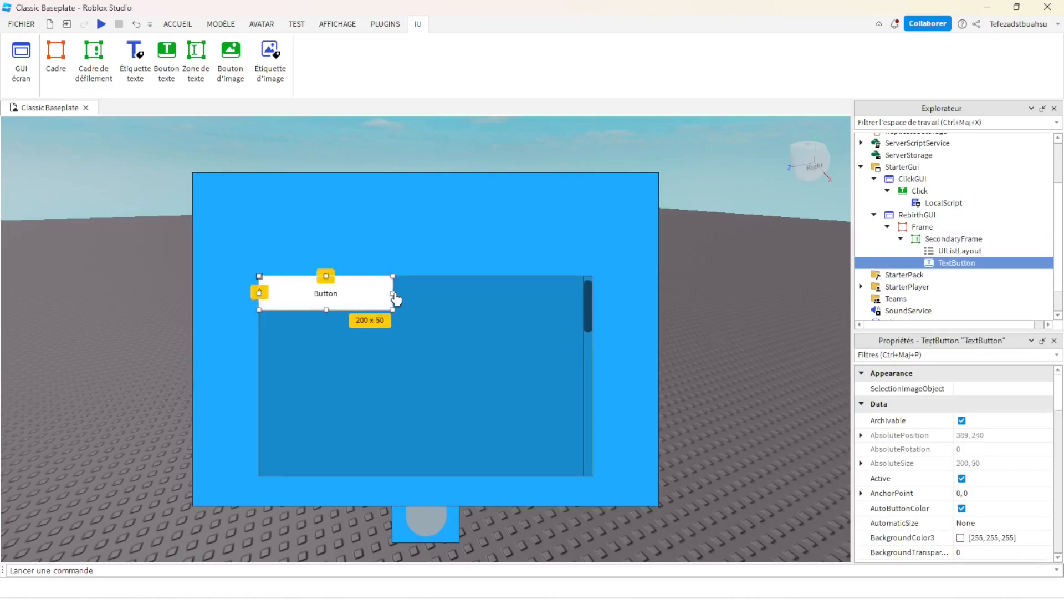
{"action": "left_click_drag", "start_coordinate": [395, 300], "coordinate": [585, 299]}
{"action": "left_click", "coordinate": [370, 299]}
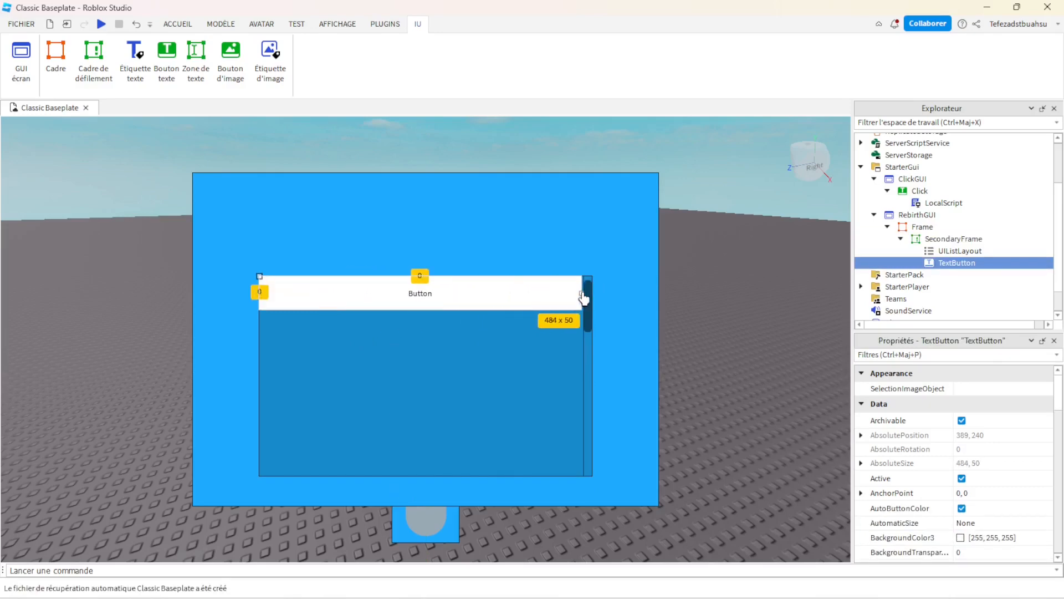
{"action": "left_click", "coordinate": [773, 287]}
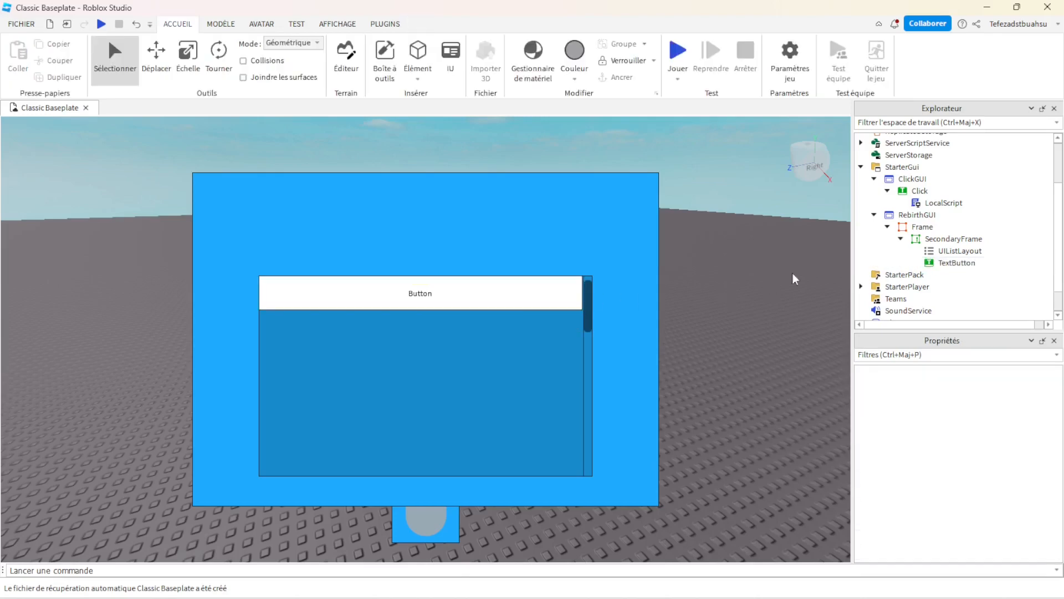
- Insert a second TextButton inside SecondaryFrame
{"action": "left_click", "coordinate": [992, 239]}
{"action": "left_click", "coordinate": [946, 293]}
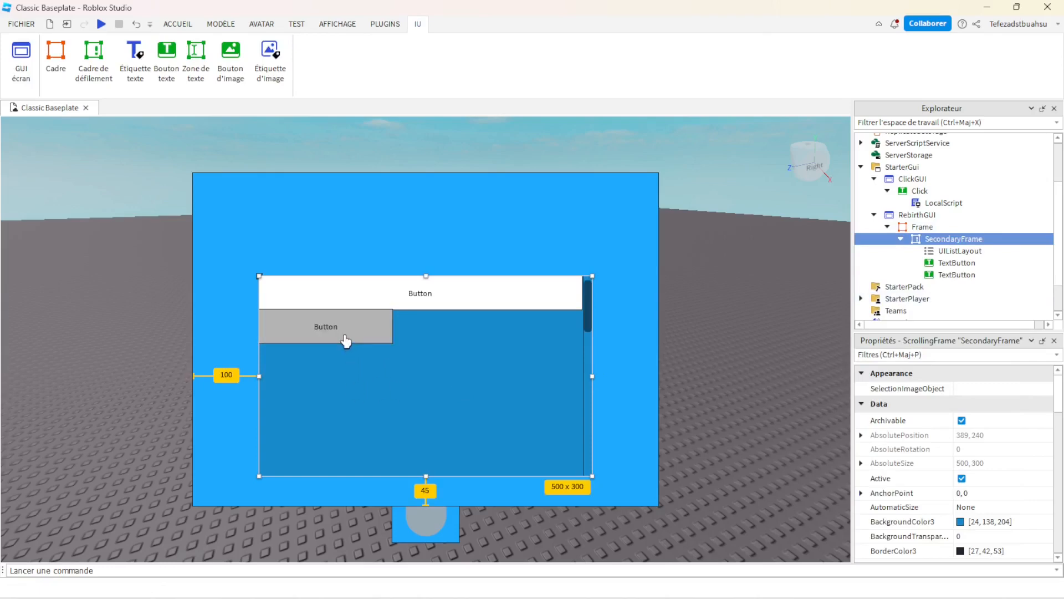
{"action": "left_click", "coordinate": [961, 251]}
{"action": "left_click", "coordinate": [981, 389]}
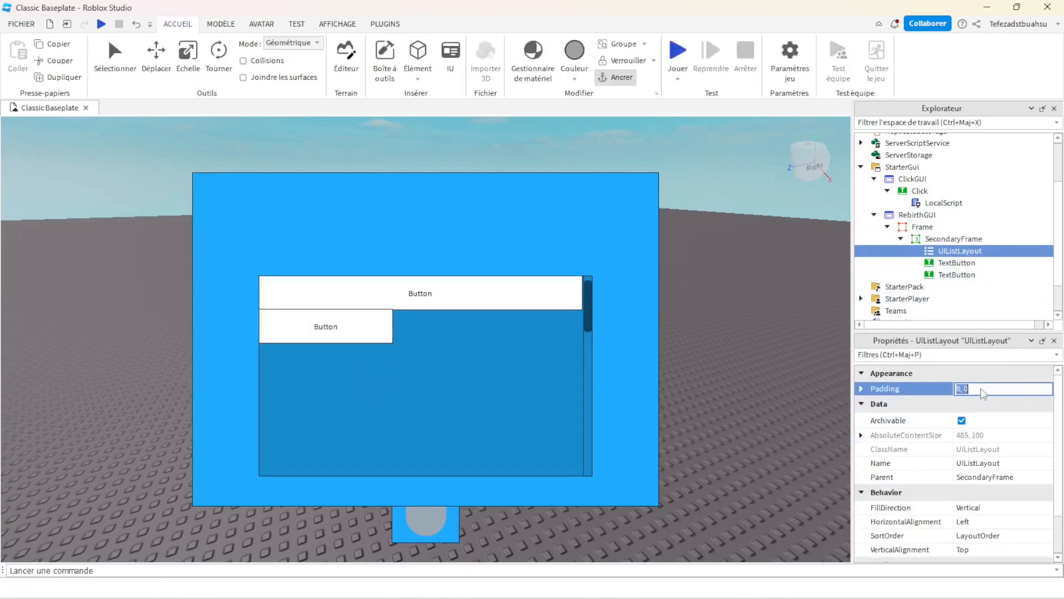
{"action": "key", "text": "Return"}
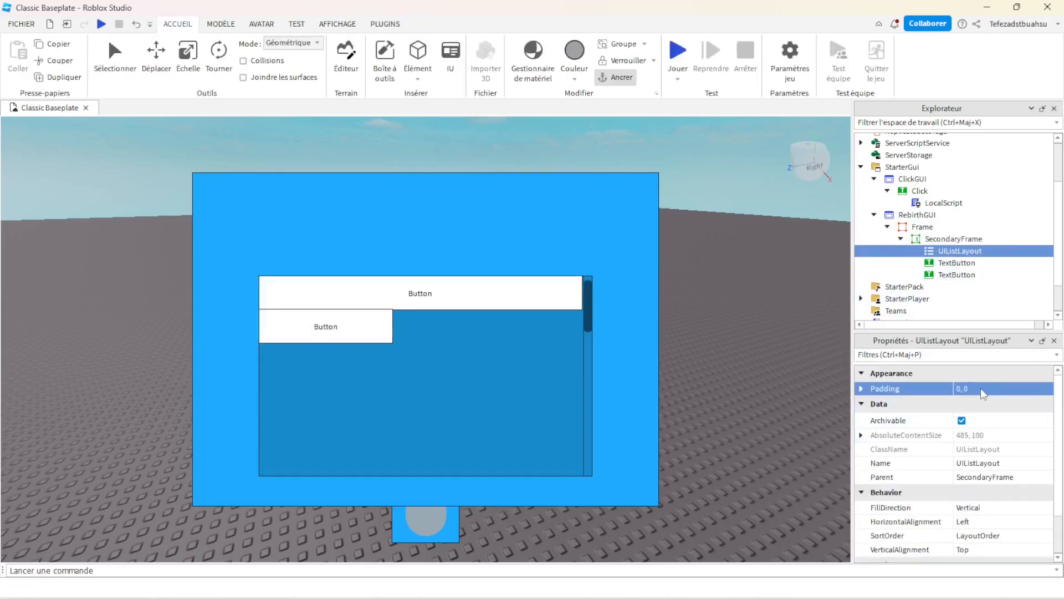
- Select the second TextButton inside SecondaryFrame
{"action": "left_click_drag", "start_coordinate": [958, 274], "coordinate": [943, 240]}
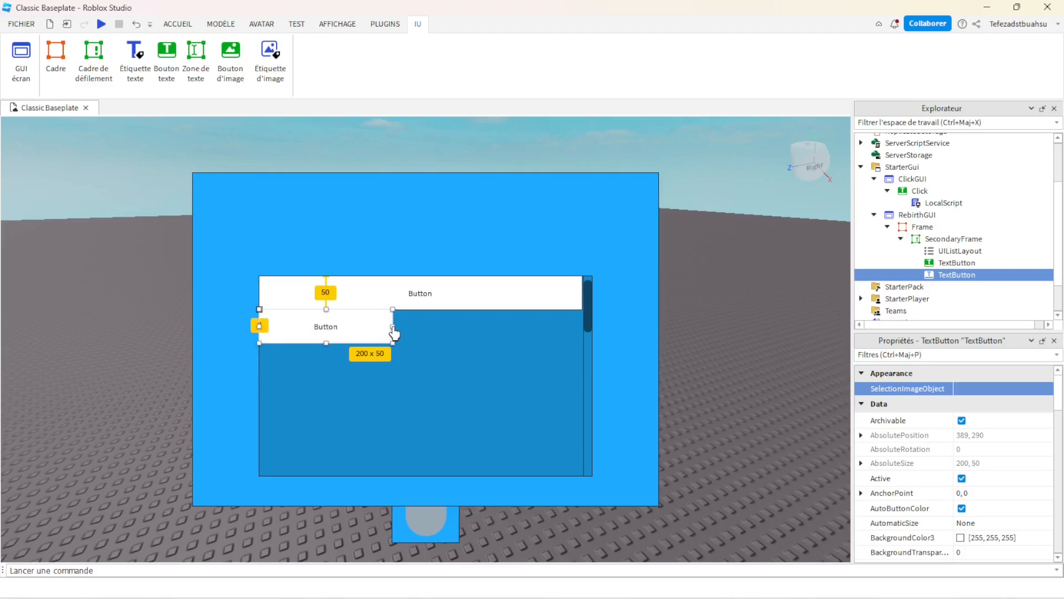
- Delete the second, 200 x 50 TextButton from SecondaryFrame
{"action": "right_click", "coordinate": [364, 339]}
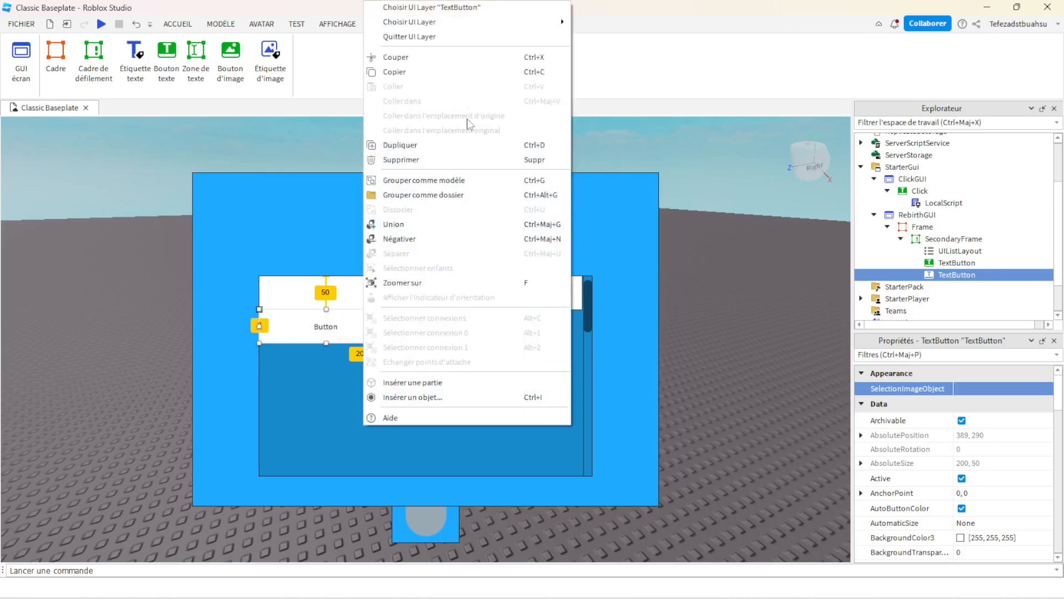
{"action": "left_click", "coordinate": [428, 160]}
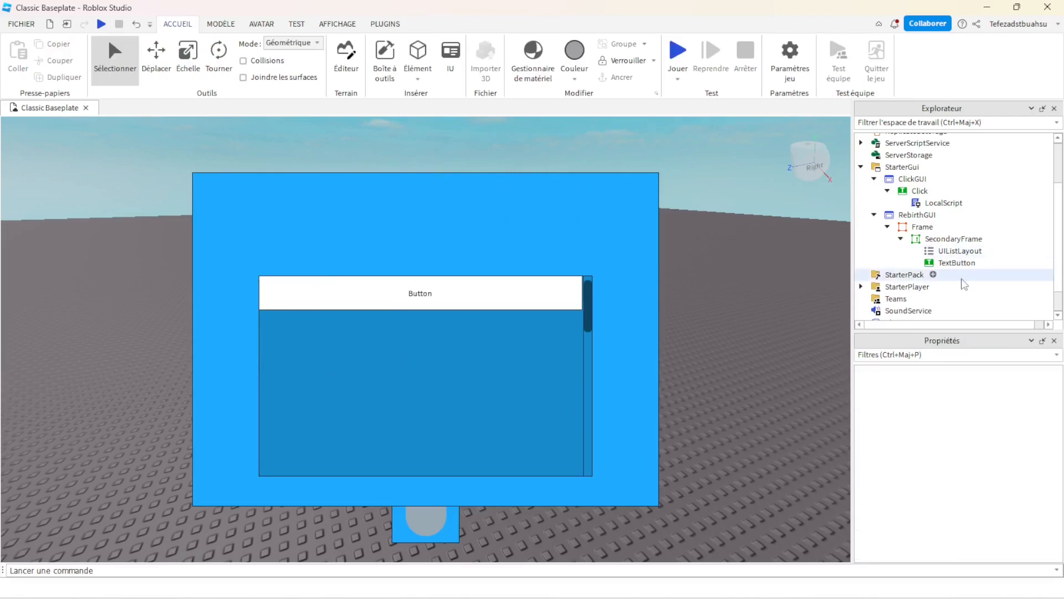
{"action": "left_click", "coordinate": [949, 254]}
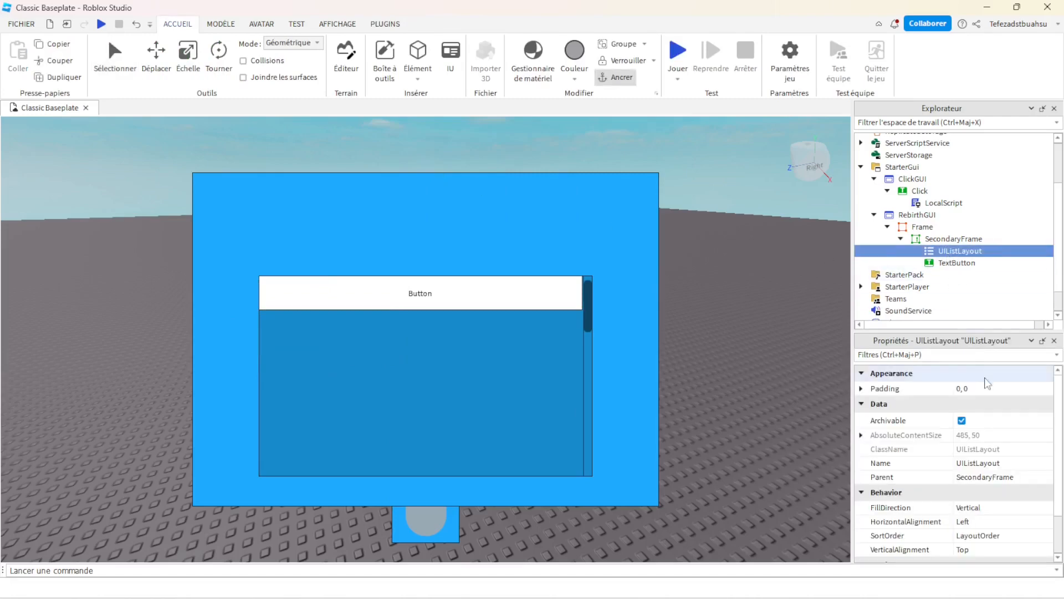
{"action": "left_click", "coordinate": [987, 388]}
{"action": "left_click", "coordinate": [978, 391]}
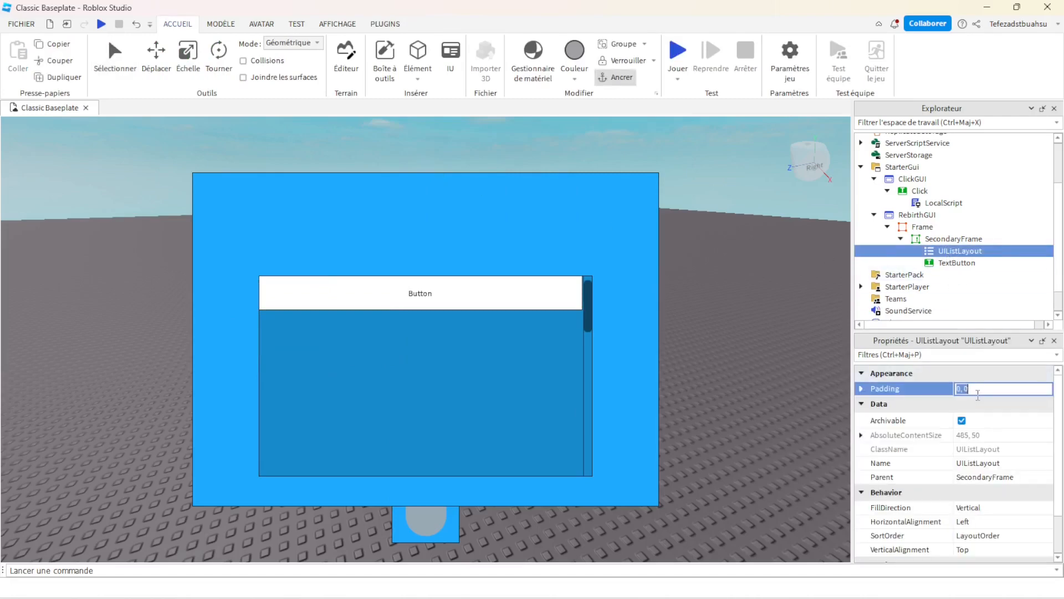
{"action": "left_click", "coordinate": [760, 416]}
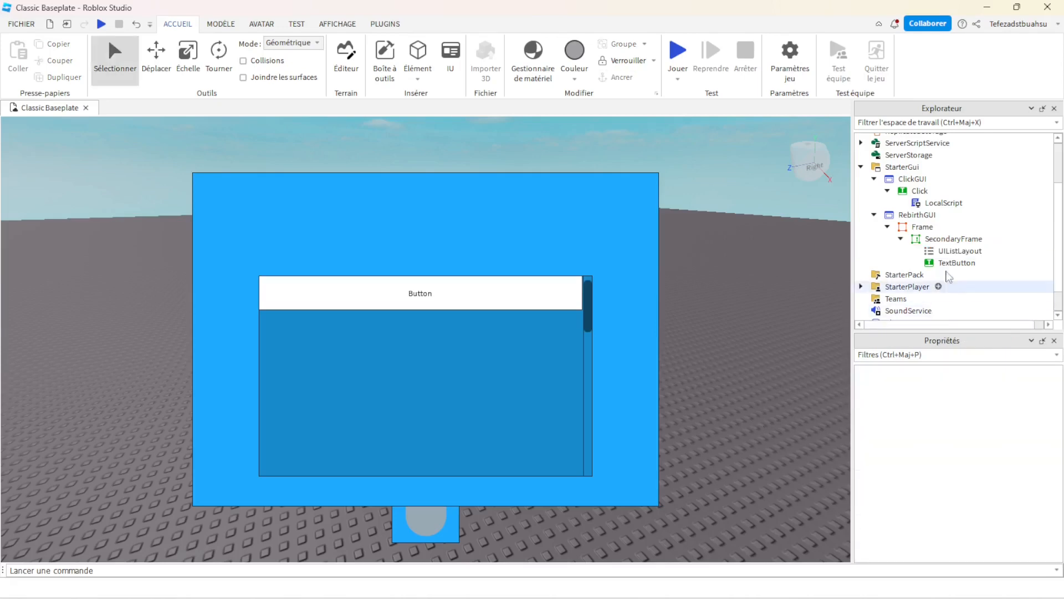
- Rename the remaining TextButton in SecondaryFrame to Button1
{"action": "right_click", "coordinate": [949, 267]}
{"action": "left_click", "coordinate": [953, 100]}
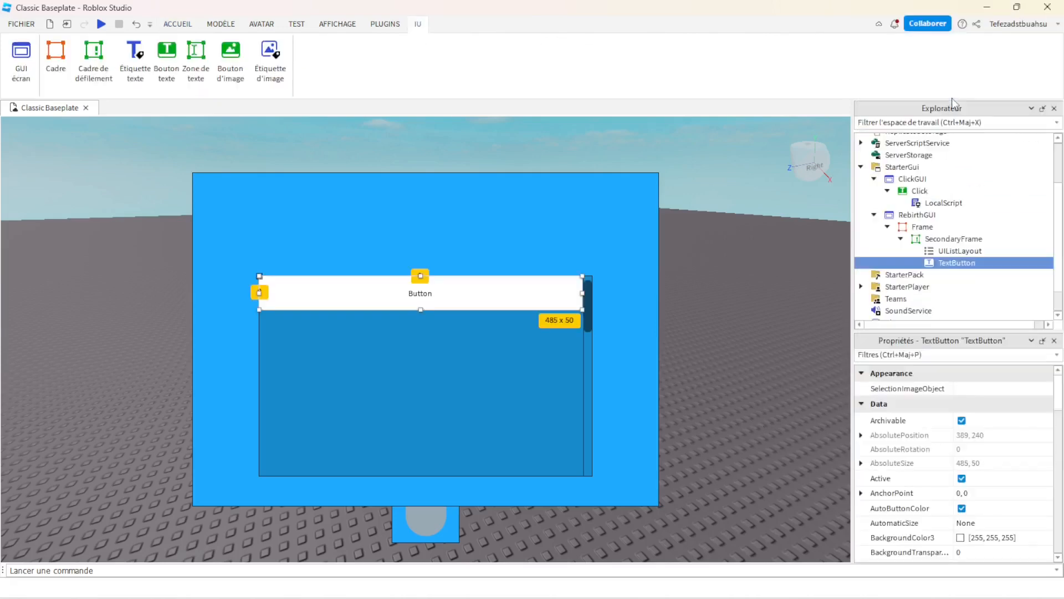
{"action": "type", "text": "Button1"}
{"action": "key", "text": "Return"}
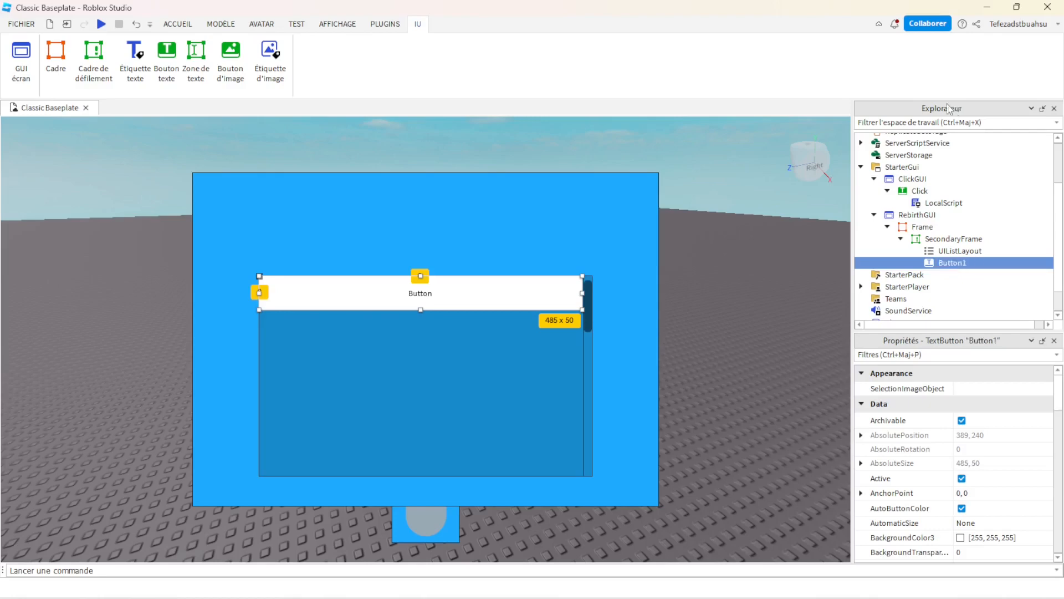
- Add a LocalScript inside Button1 and clear its default code
{"action": "left_click", "coordinate": [992, 264]}
{"action": "left_click", "coordinate": [895, 313]}
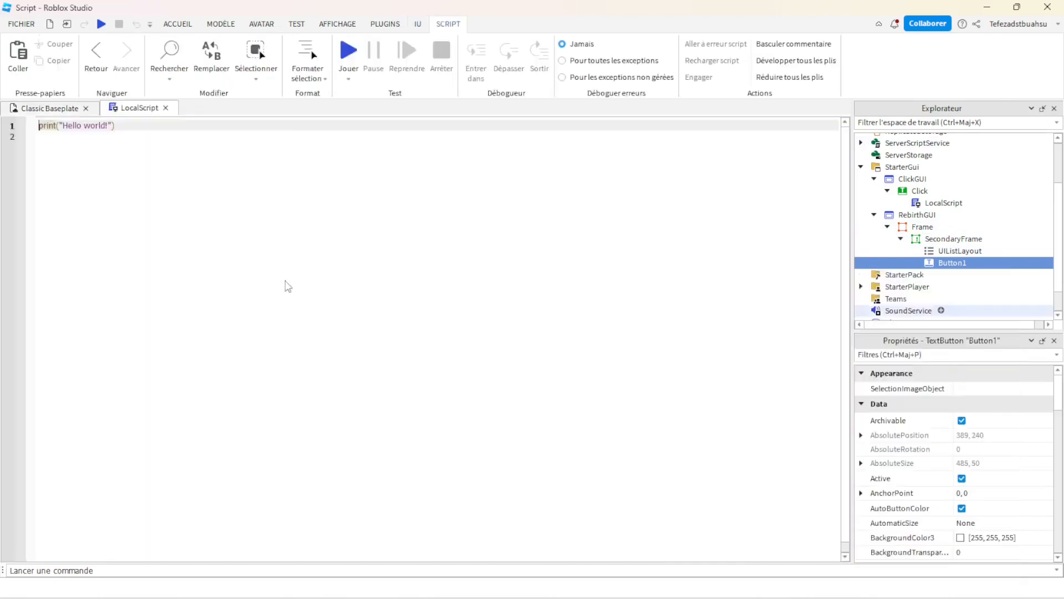
{"action": "key", "text": "ctrl+a"}
{"action": "key", "text": "BackSpace"}
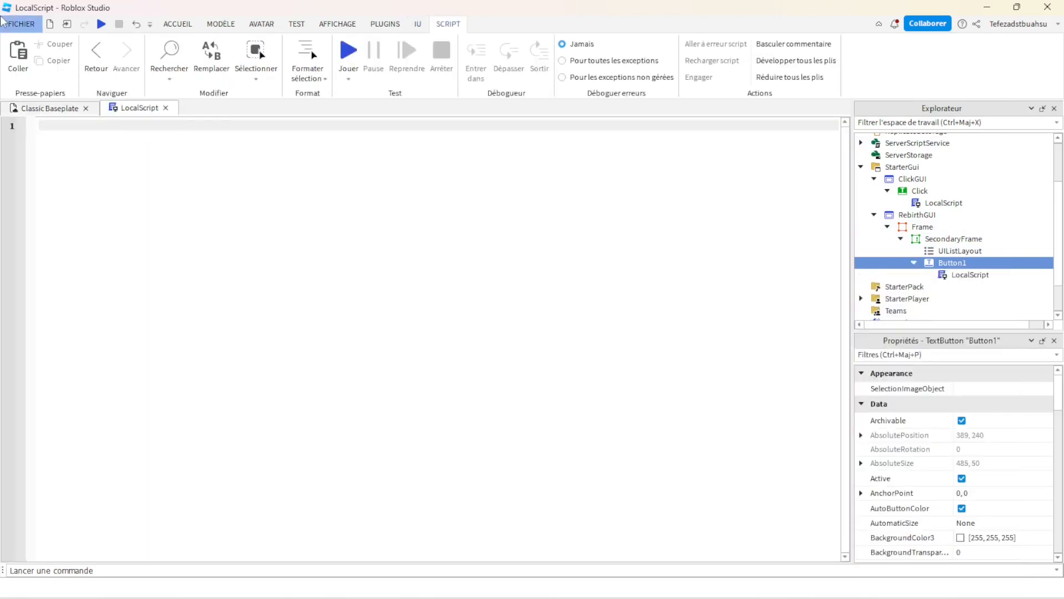
- Declare the local variable player as game.Players.LocalPlayer on the script's first line
{"action": "type", "text": "local player = game"}
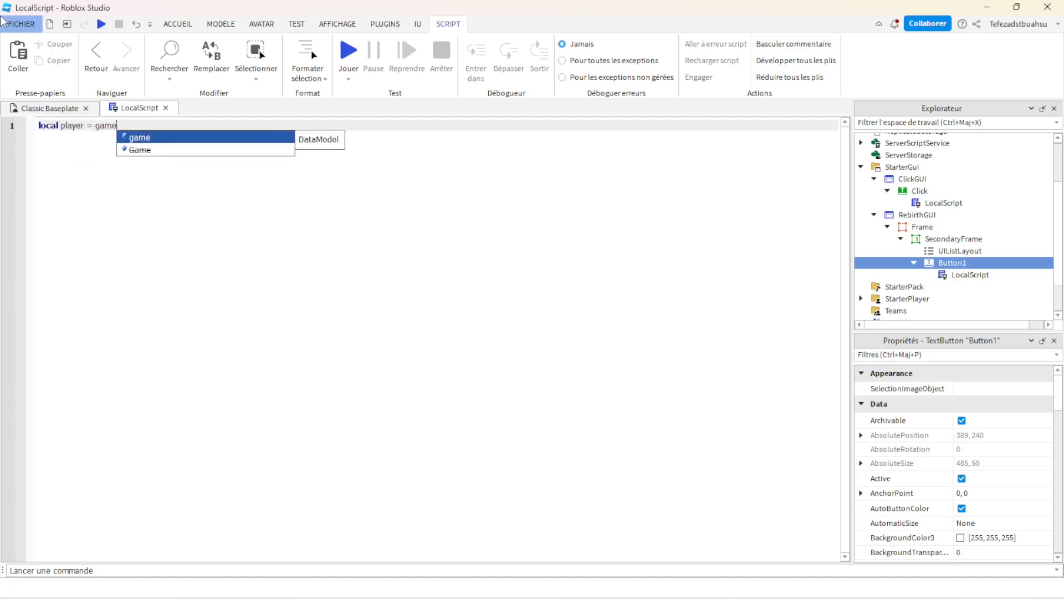
{"action": "type", "text": "."}
{"action": "key", "text": "Tab"}
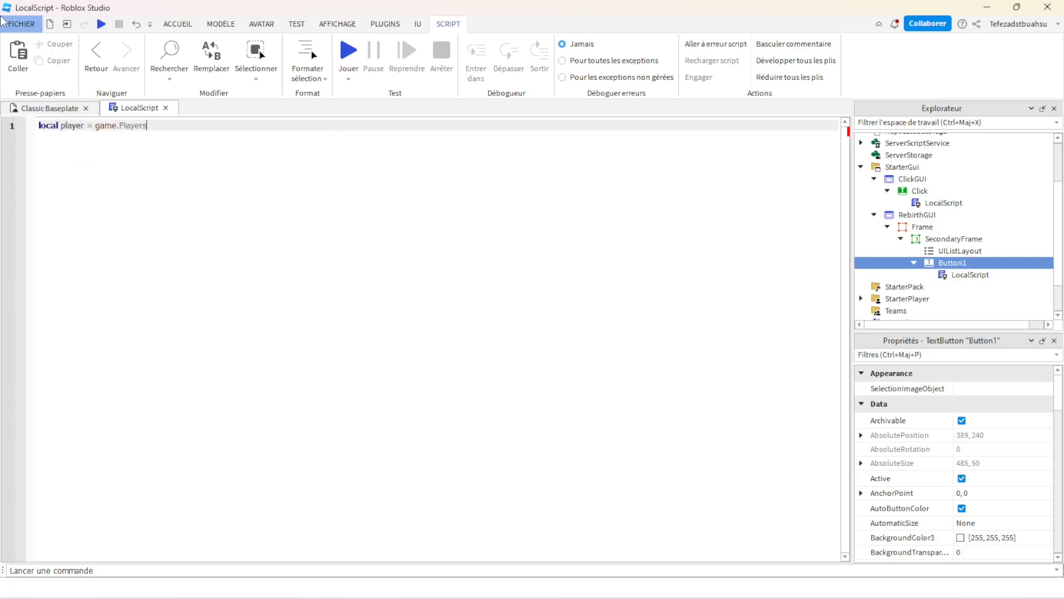
{"action": "type", "text": ".LO"}
{"action": "key", "text": "Tab"}
{"action": "key", "text": "Return"}
- Begin declaring the local variable clicks on line 2 as player:WaitForChild("leaderstats"), with the child name spelled correctly
{"action": "type", "text": "local"}
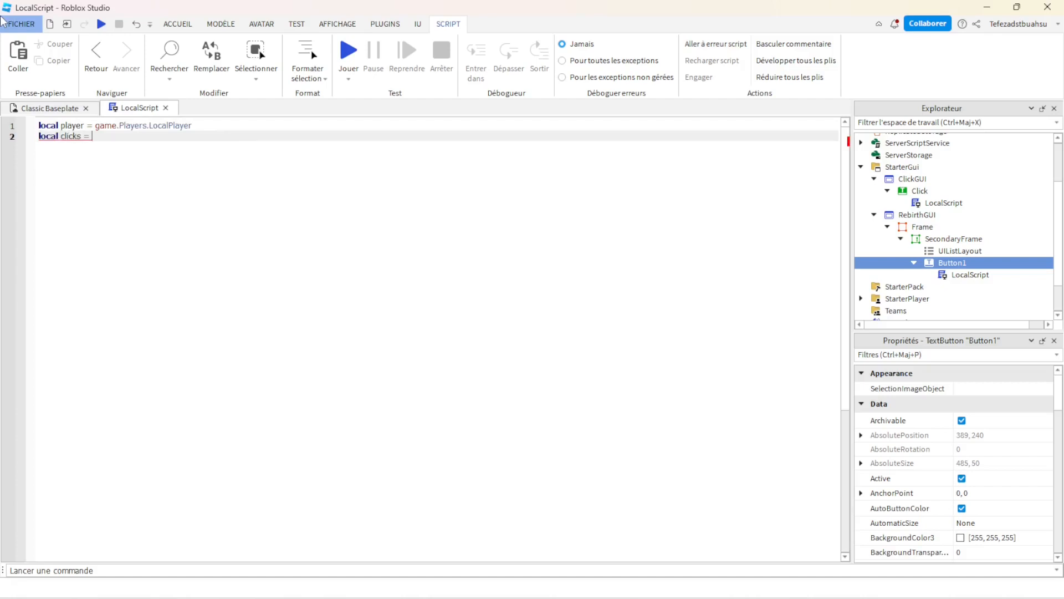
{"action": "type", "text": "clicks = player:WaitForChild()"}
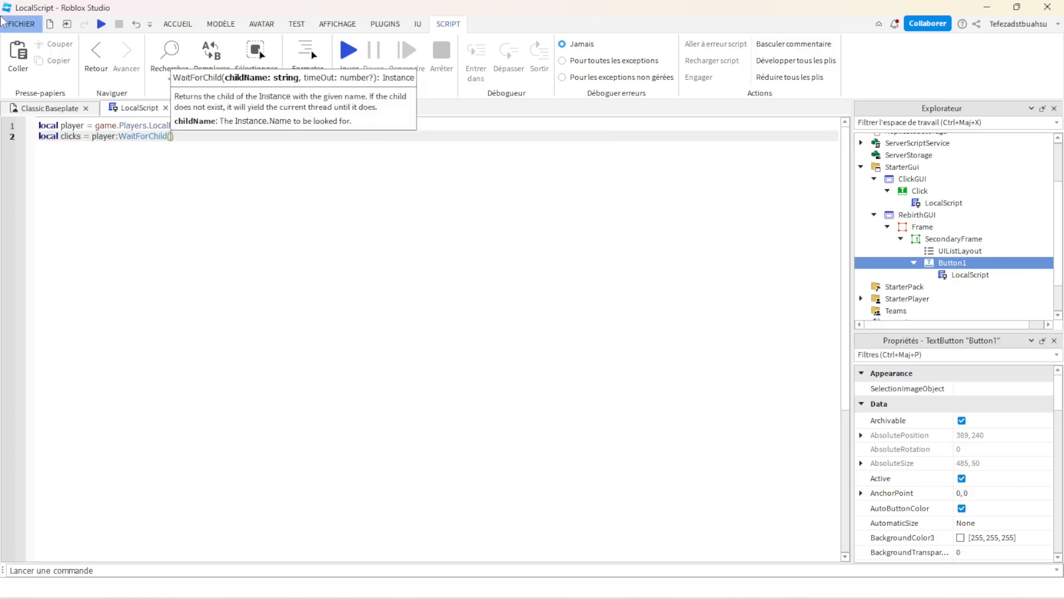
{"action": "type", "text": "\"ledarstats"}
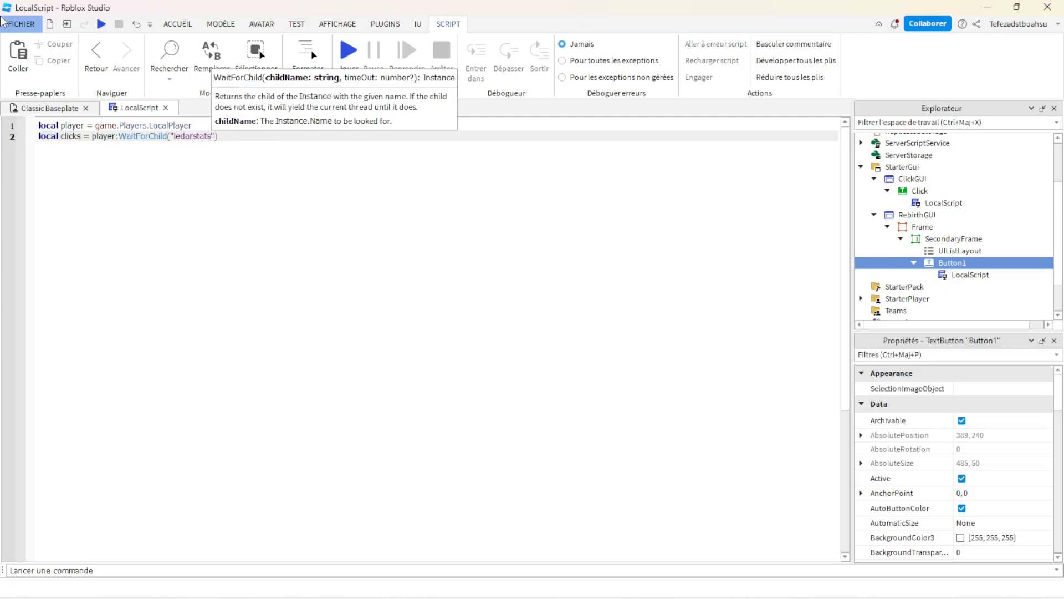
{"action": "key", "text": "BackSpace"}
{"action": "key", "text": "BackSpace"}
{"action": "key", "text": "BackSpace"}
{"action": "key", "text": "BackSpace"}
{"action": "key", "text": "BackSpace"}
{"action": "key", "text": "BackSpace"}
{"action": "key", "text": "BackSpace"}
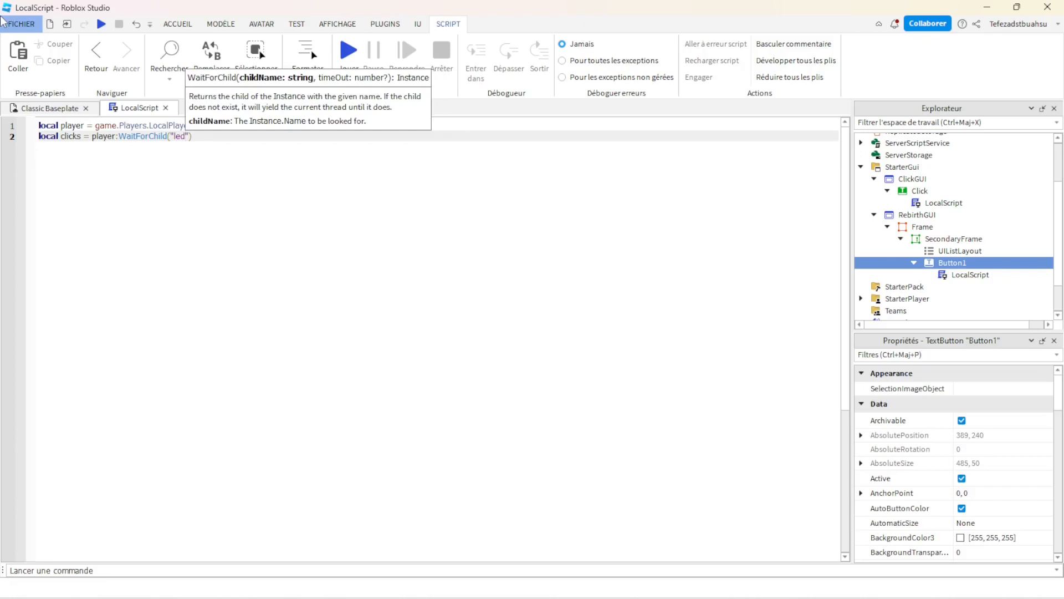
{"action": "type", "text": "erstats"}
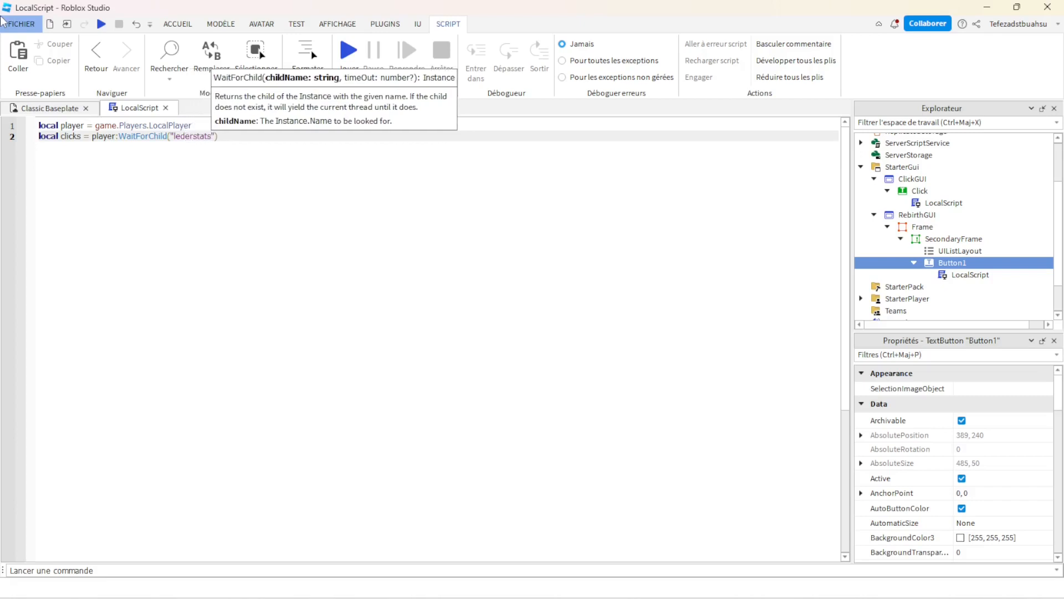
{"action": "key", "text": "Right"}
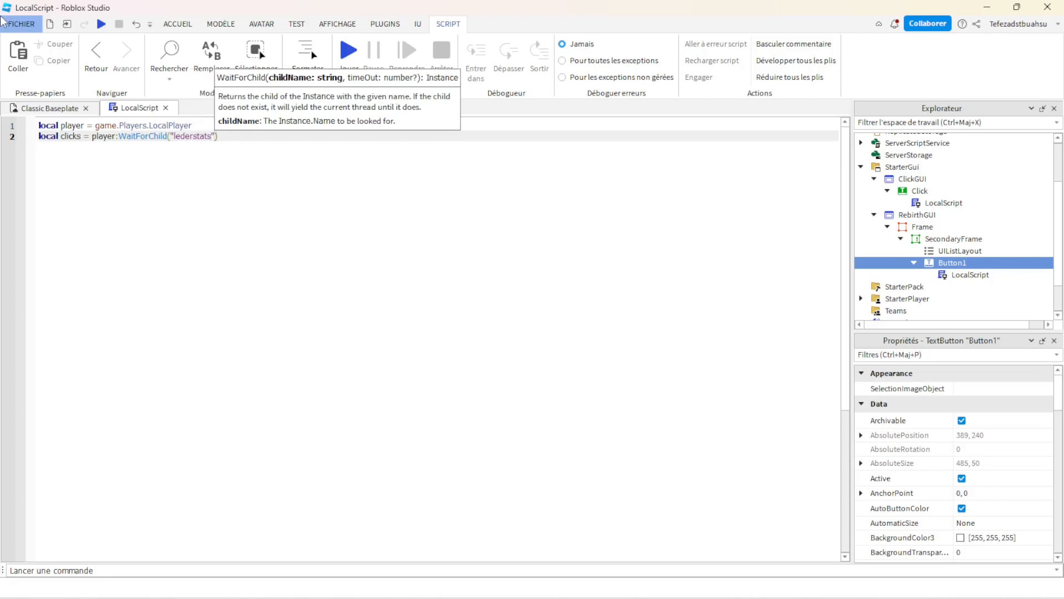
{"action": "key", "text": "Right"}
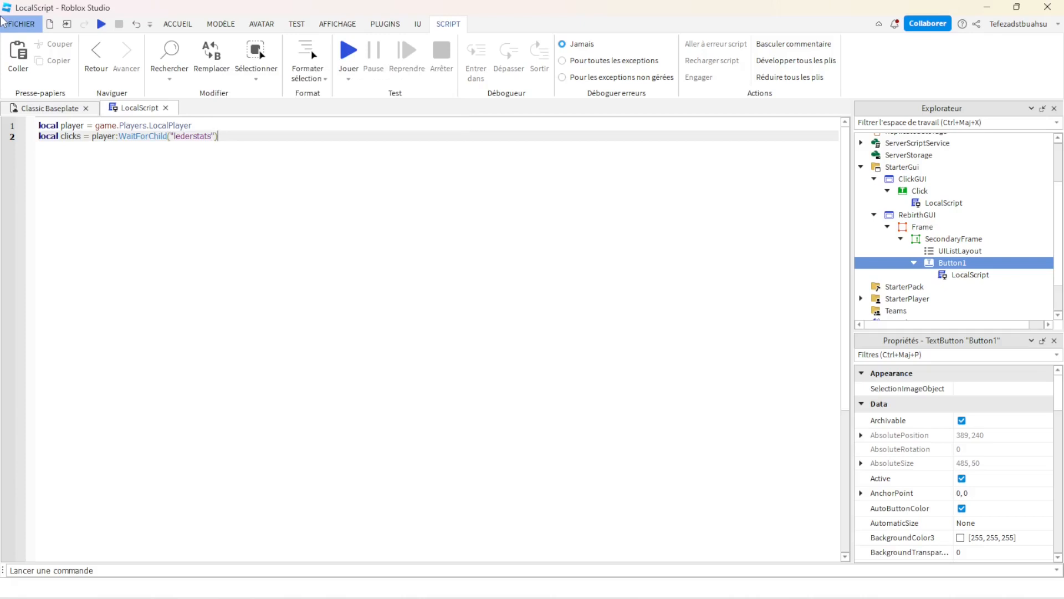
{"action": "key", "text": "Left"}
{"action": "key", "text": "Left"}
{"action": "key", "text": "Left"}
{"action": "key", "text": "Left"}
{"action": "key", "text": "Left"}
{"action": "key", "text": "Left"}
{"action": "key", "text": "Left"}
{"action": "key", "text": "Left"}
{"action": "key", "text": "Left"}
{"action": "key", "text": "Left"}
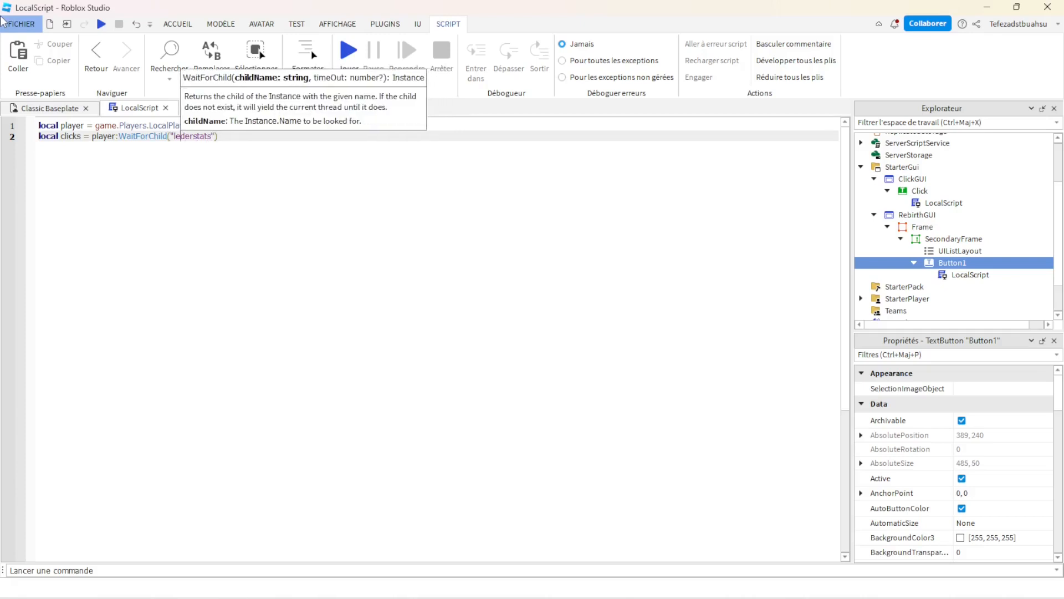
{"action": "type", "text": "a"}
{"action": "key", "text": "Right"}
{"action": "key", "text": "Right"}
{"action": "key", "text": "Right"}
{"action": "key", "text": "Right"}
{"action": "key", "text": "Right"}
{"action": "key", "text": "Right"}
{"action": "key", "text": "Right"}
{"action": "key", "text": "Right"}
{"action": "key", "text": "Right"}
{"action": "key", "text": "Right"}
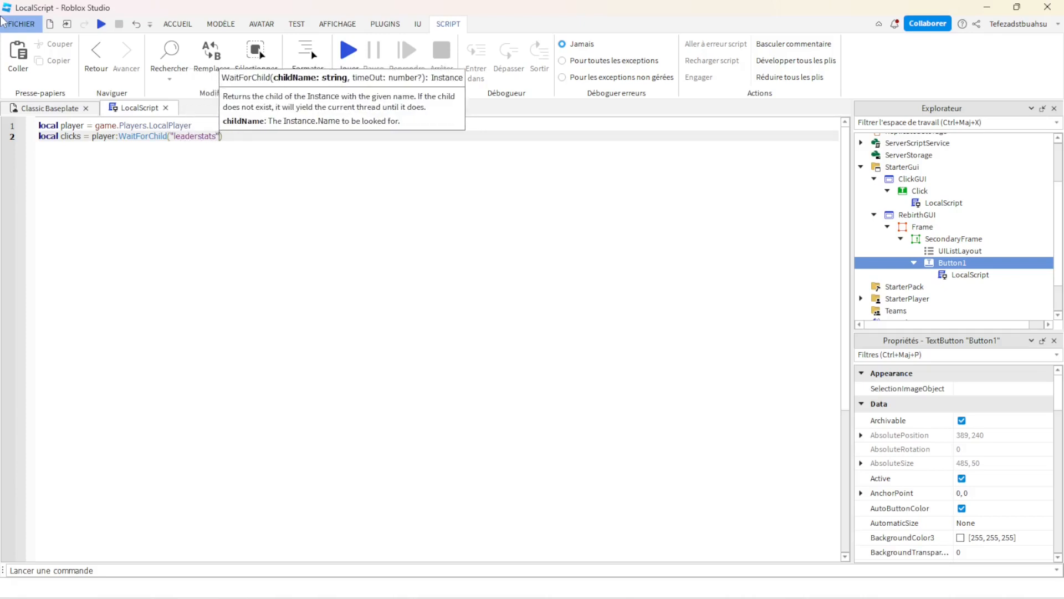
- Complete the clicks declaration by appending :WaitForChild("Clicks") and start a new line
{"action": "type", "text": ":WaitForChild()"}
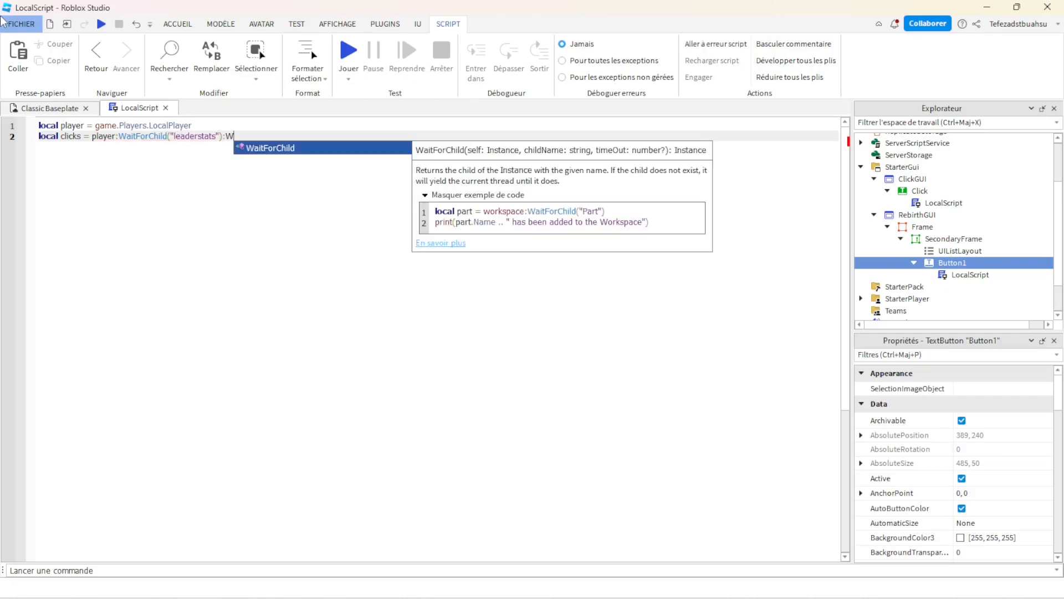
{"action": "type", "text": "\"Clicks"}
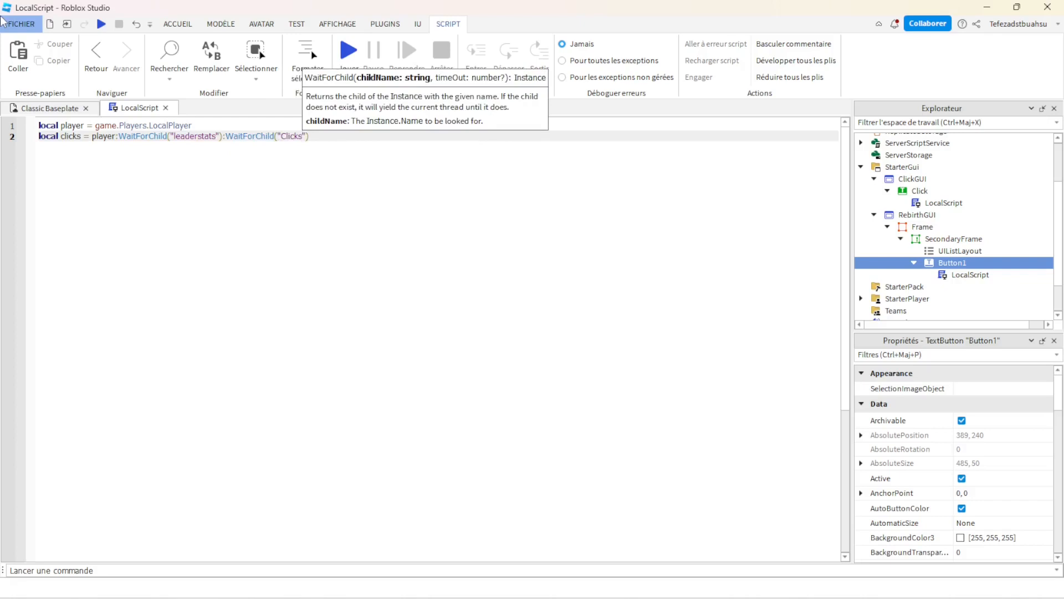
{"action": "key", "text": "End"}
{"action": "key", "text": "Return"}
- Begin declaring the local variable rebirths on line 3 as player:WaitForChild("leaderstats")
{"action": "type", "text": "l"}
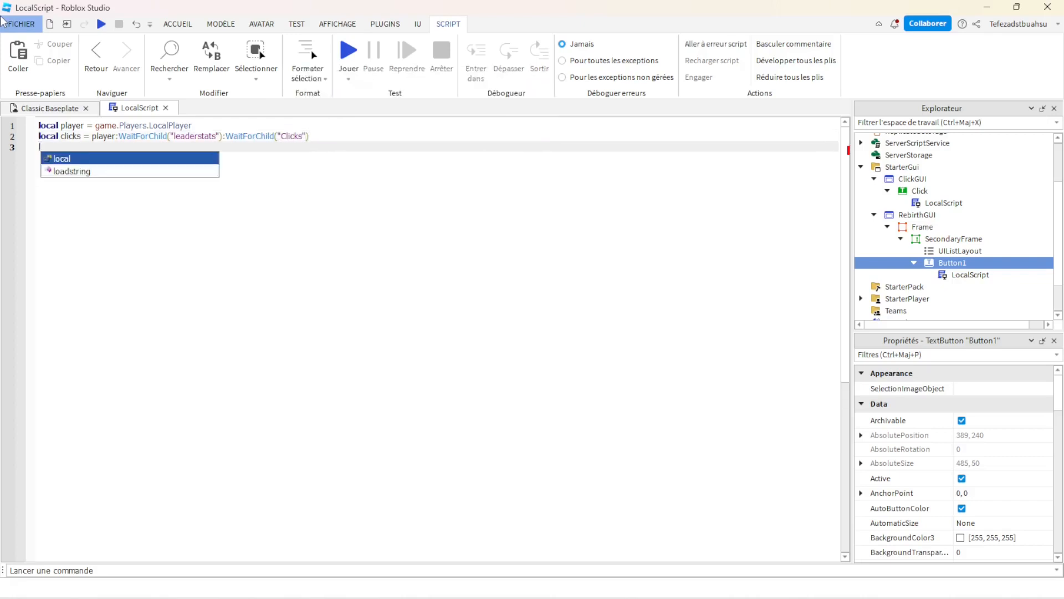
{"action": "key", "text": "Tab"}
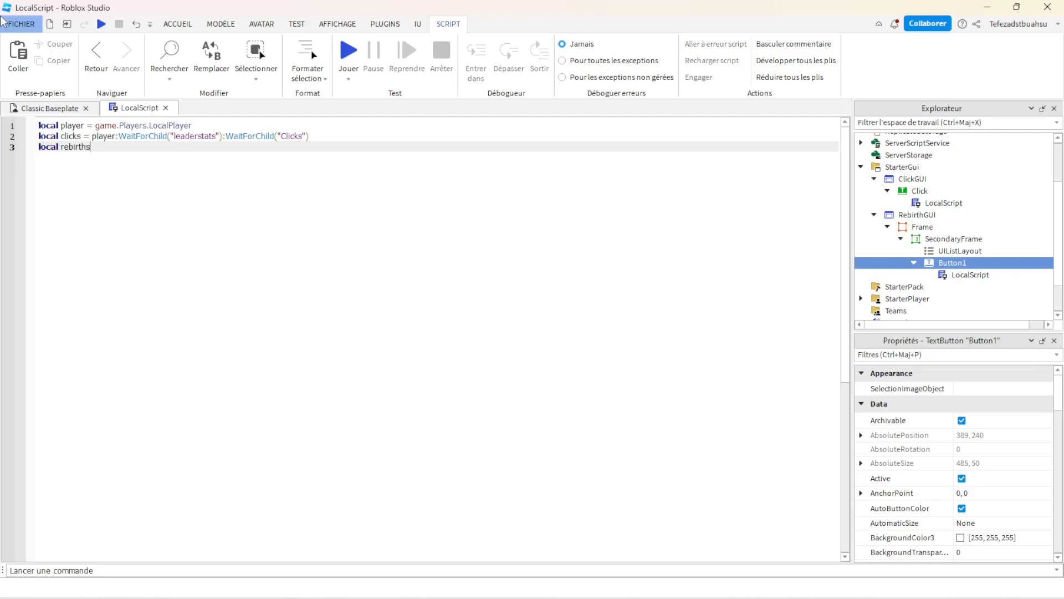
{"action": "type", "text": "rebirths = playe"}
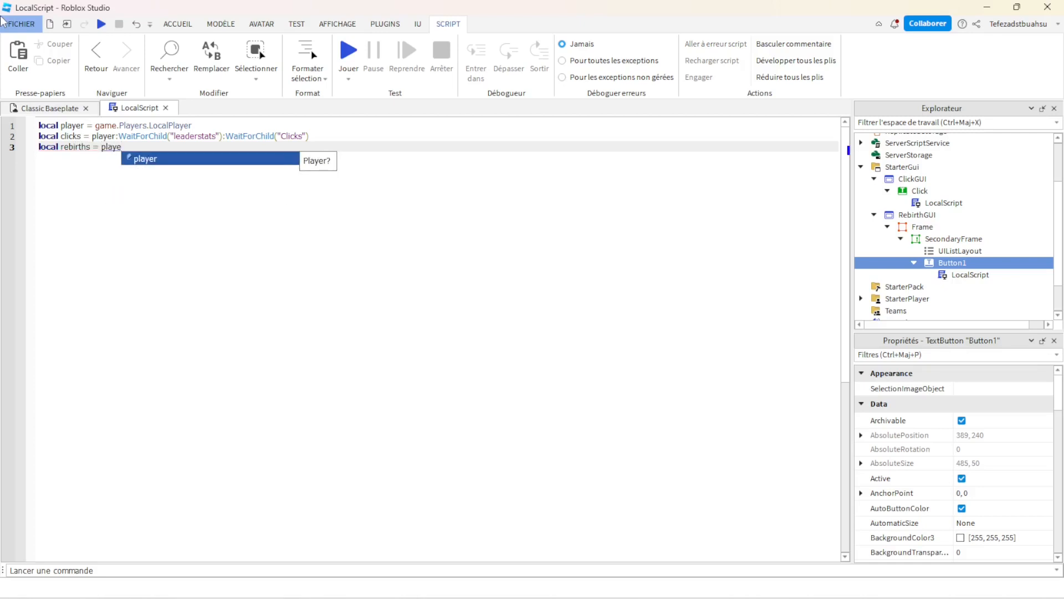
{"action": "key", "text": "Tab"}
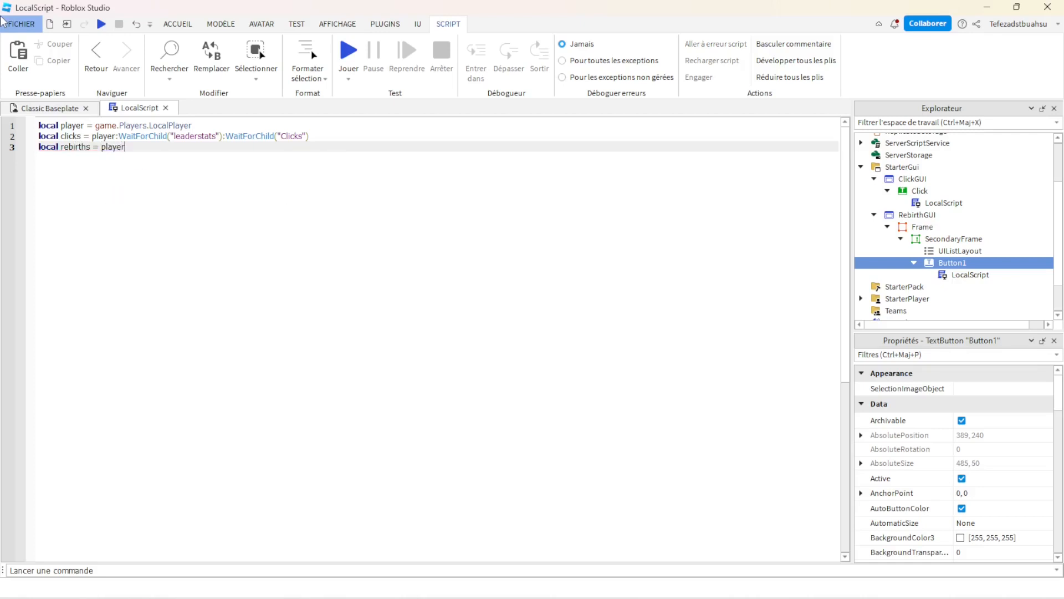
{"action": "type", "text": ":Wa"}
{"action": "key", "text": "Tab"}
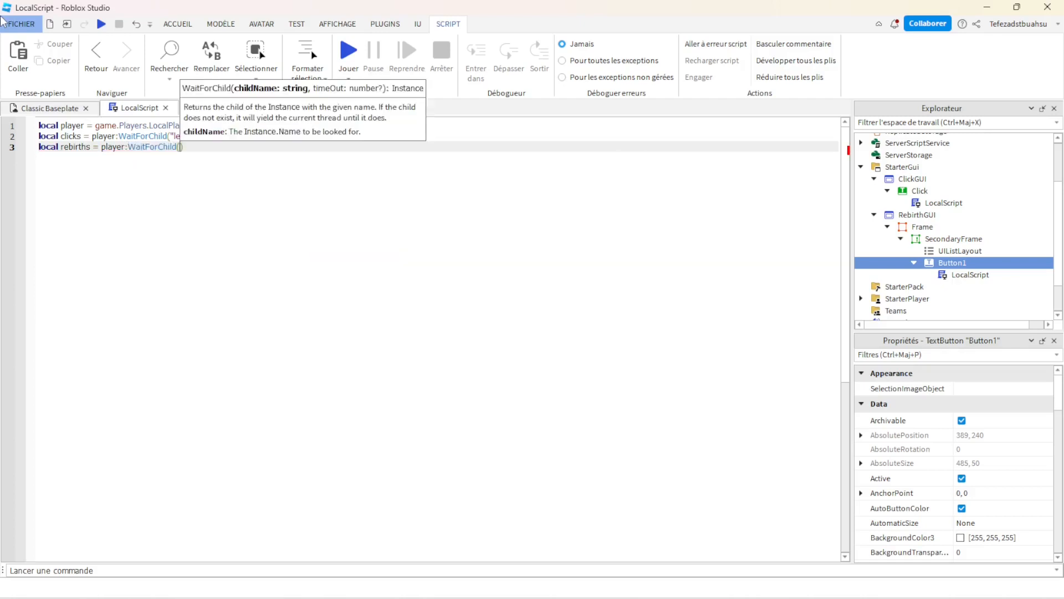
{"action": "type", "text": "\"lea"}
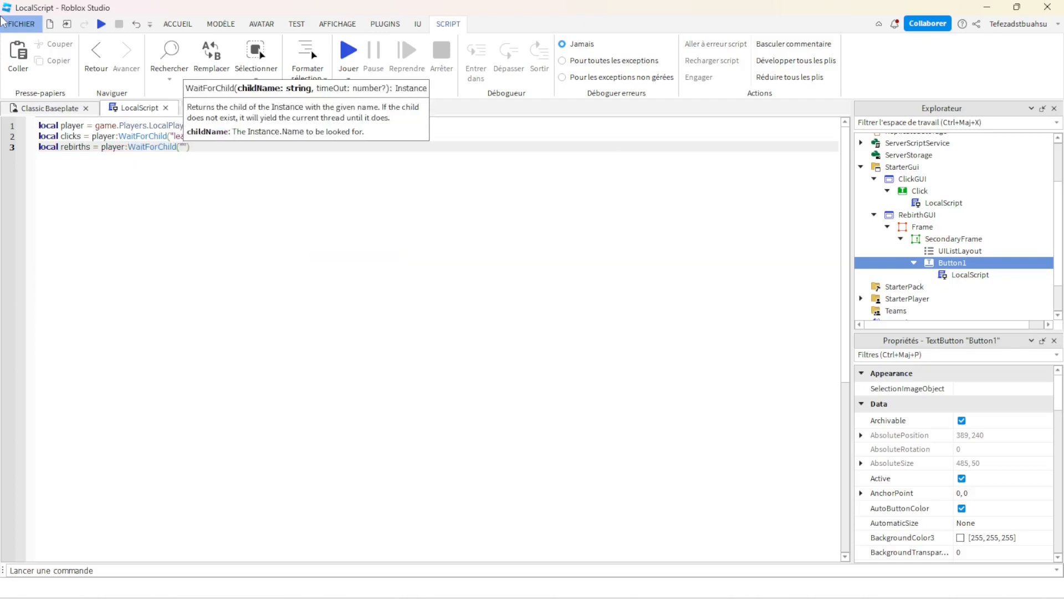
{"action": "type", "text": "derstast"}
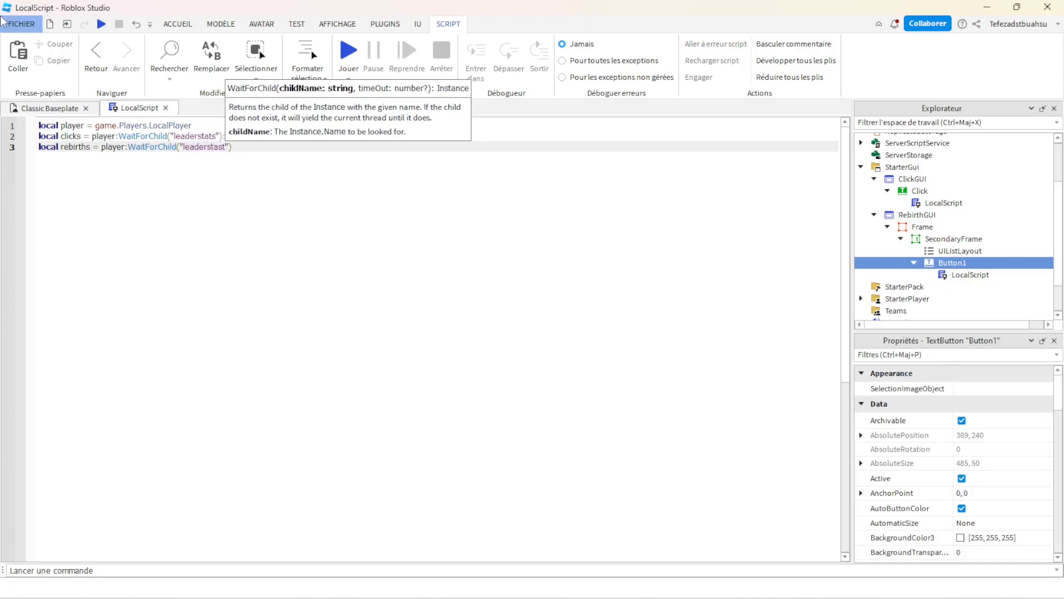
{"action": "key", "text": "BackSpace"}
{"action": "key", "text": "BackSpace"}
{"action": "type", "text": "ts"}
{"action": "key", "text": "Right"}
{"action": "key", "text": "Right"}
- Complete the rebirths declaration by appending :WaitForChild("Rebirths")
{"action": "type", "text": ":W"}
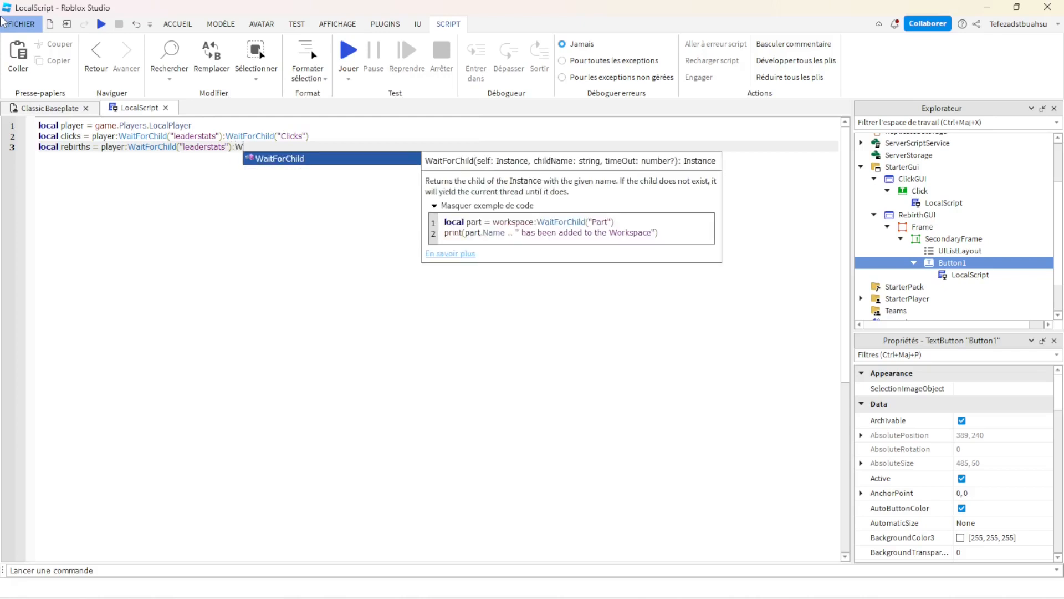
{"action": "key", "text": "Tab"}
{"action": "type", "text": "\"Reb"}
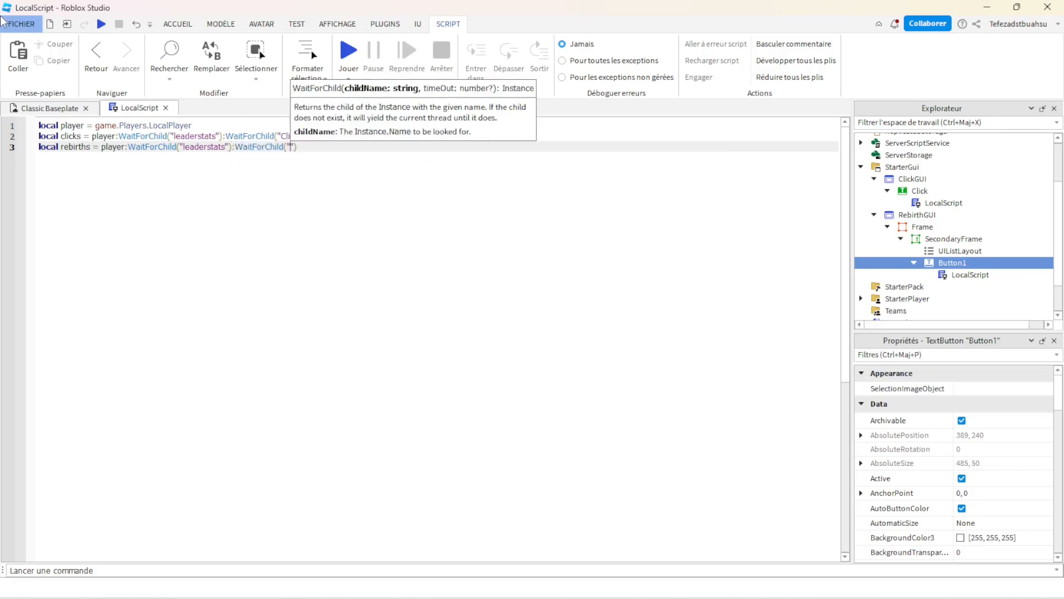
{"action": "type", "text": "irths"}
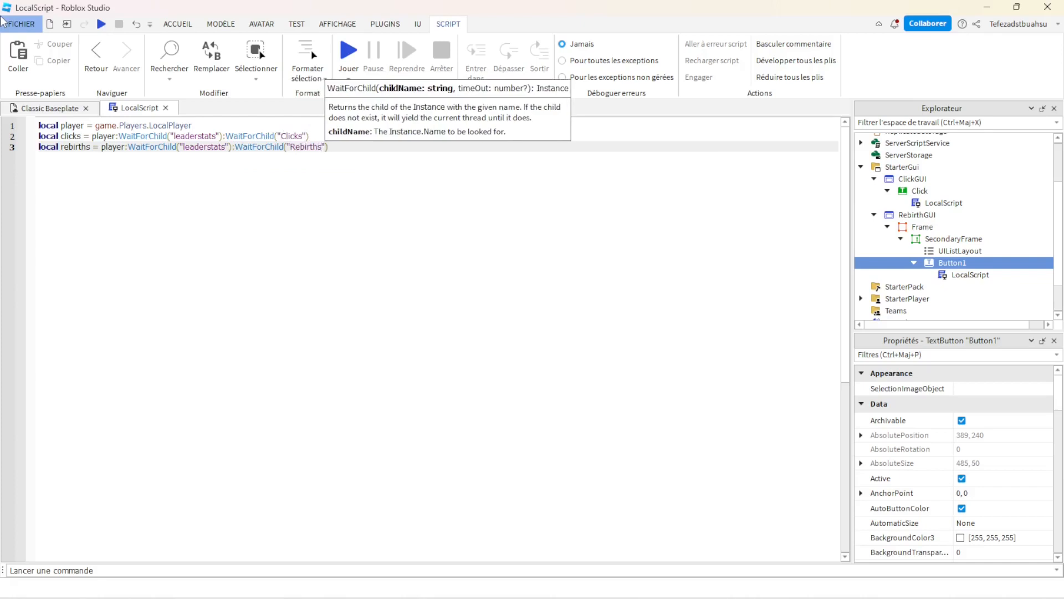
{"action": "key", "text": "Right"}
- Below the variable declarations, on line 5, connect a new function to script.Parent.MouseButton1Click
{"action": "key", "text": "Return"}
{"action": "key", "text": "Return"}
{"action": "type", "text": "sc"}
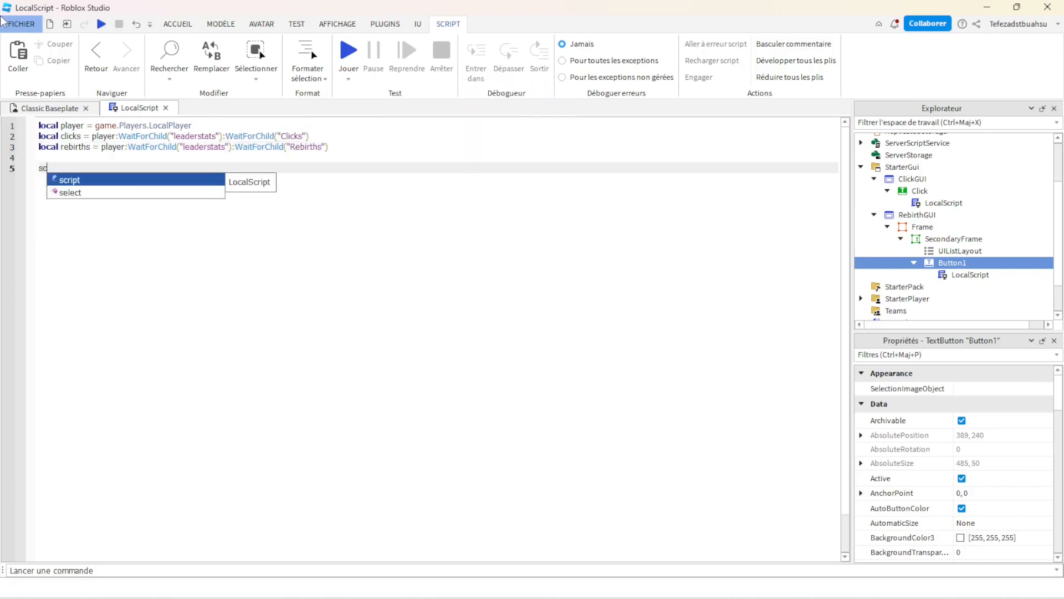
{"action": "type", "text": "ript.Parent"}
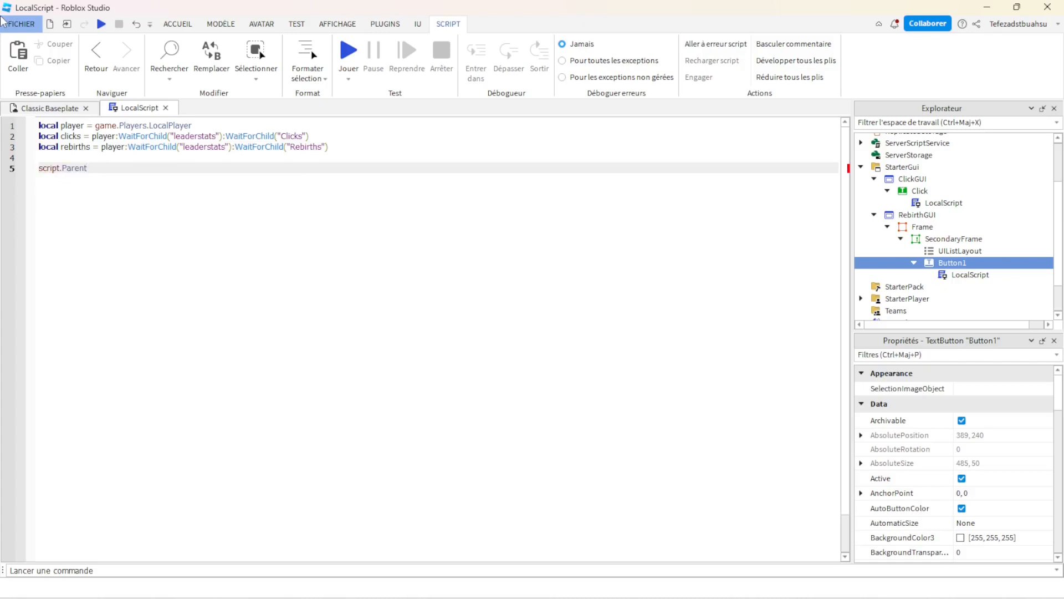
{"action": "type", "text": ".MouseButton1Click:C"}
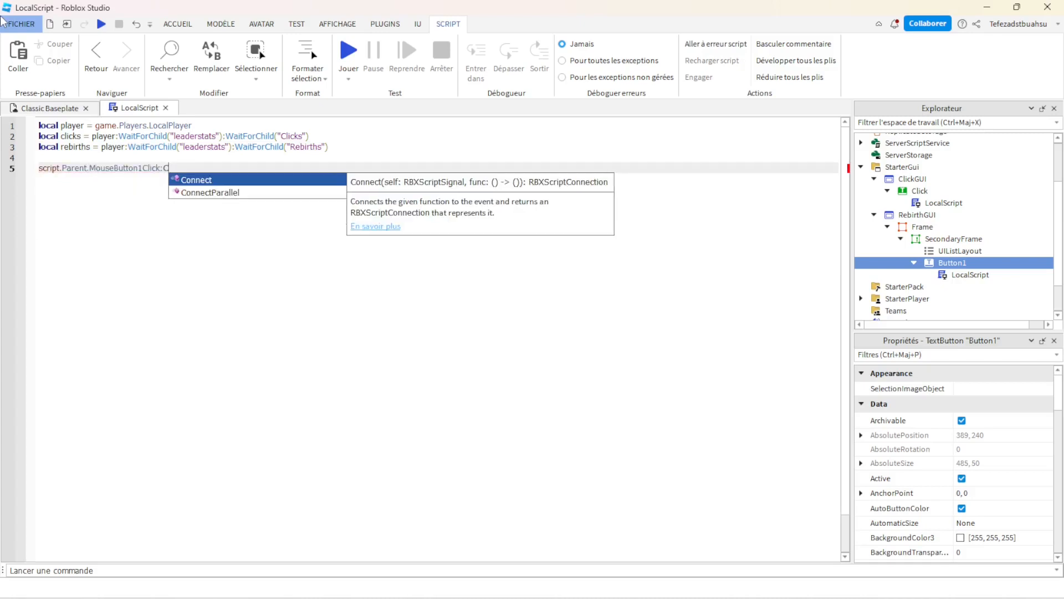
{"action": "type", "text": "onnect(function()"}
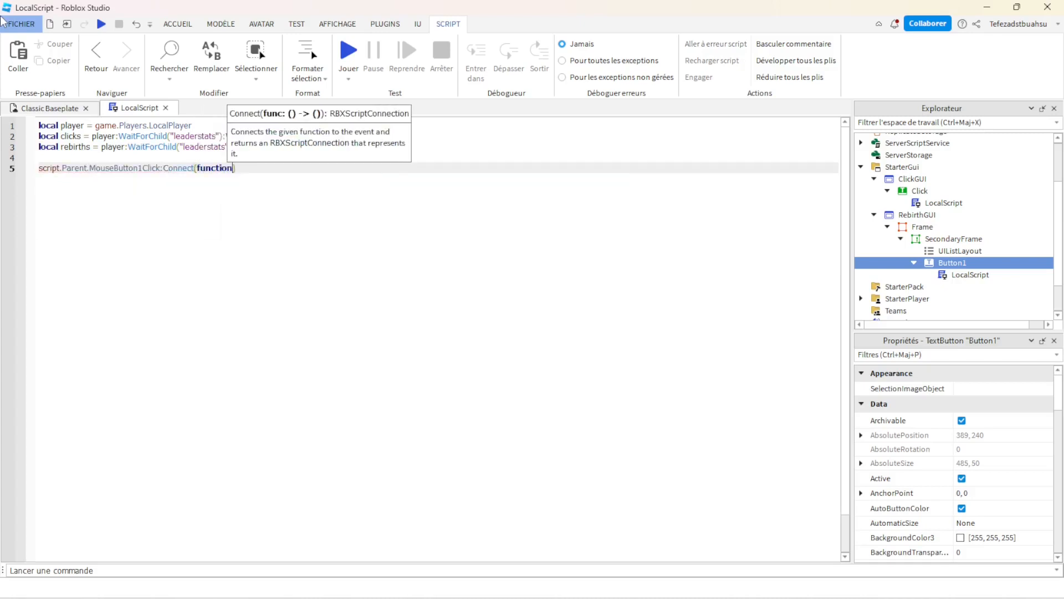
{"action": "key", "text": "Return"}
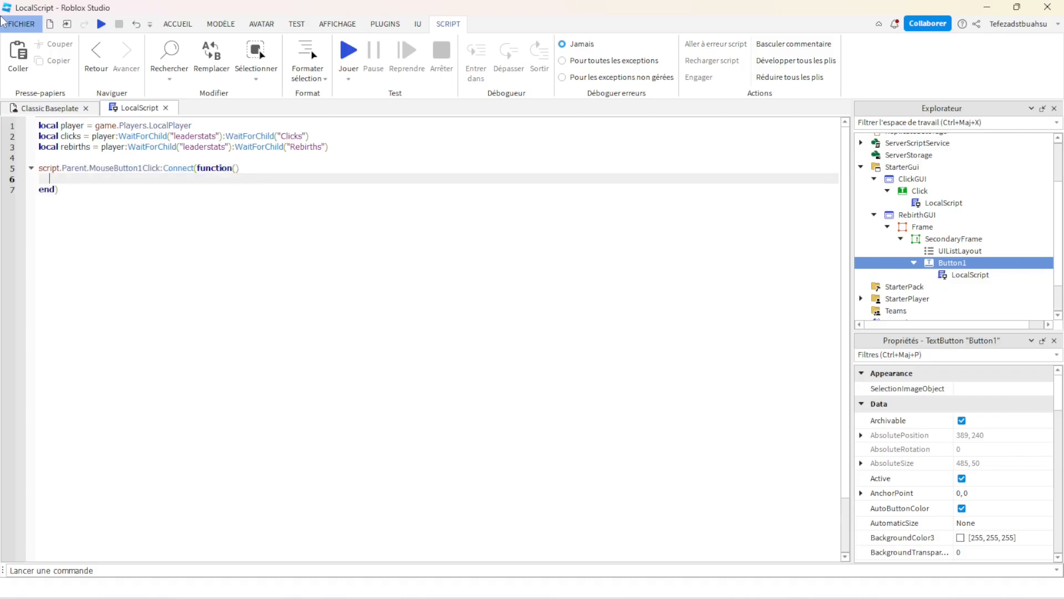
- Inside the click function, begin an if condition comparing clicks.Value < 10, with Value capitalized correctly
{"action": "type", "text": "if clicks.VAlu"}
{"action": "key", "text": "BackSpace"}
{"action": "key", "text": "BackSpace"}
{"action": "key", "text": "BackSpace"}
{"action": "key", "text": "BackSpace"}
{"action": "type", "text": "Value >"}
{"action": "key", "text": "BackSpace"}
{"action": "type", "text": "< 10"}
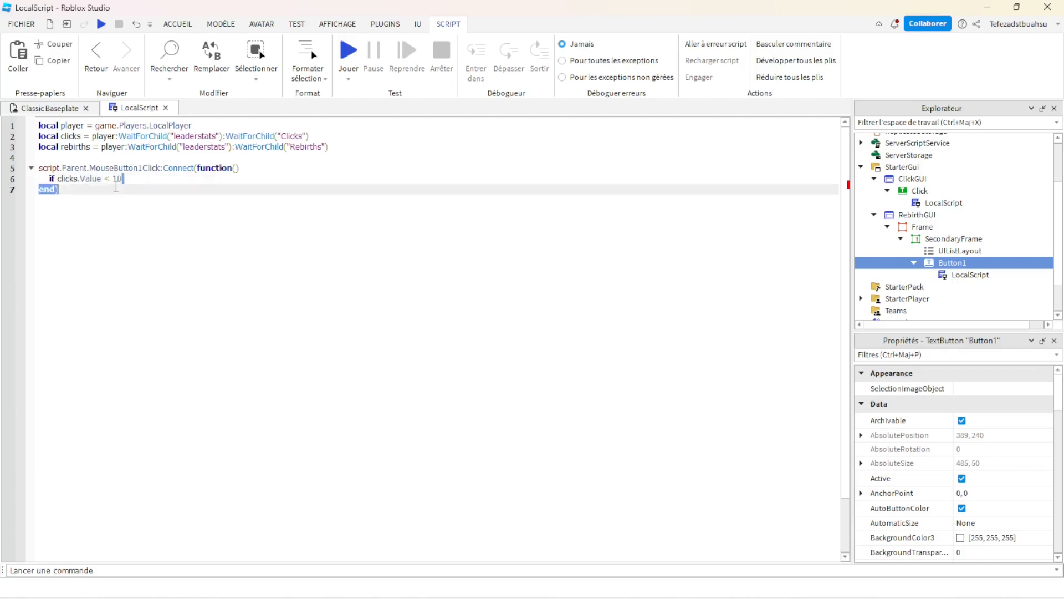
- Change the comparison operator in the if condition to >=, keeping 10 as the threshold
{"action": "double_click", "coordinate": [116, 183]}
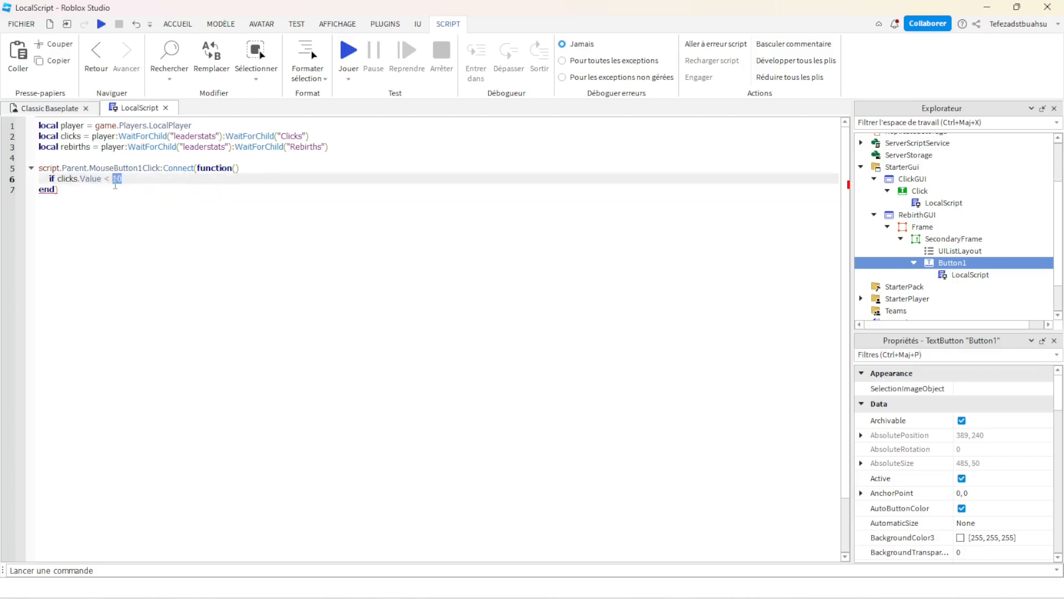
{"action": "left_click", "coordinate": [128, 183]}
{"action": "left_click_drag", "start_coordinate": [123, 183], "coordinate": [115, 184]}
{"action": "left_click", "coordinate": [127, 183]}
{"action": "left_click", "coordinate": [142, 187]}
{"action": "left_click", "coordinate": [148, 169]}
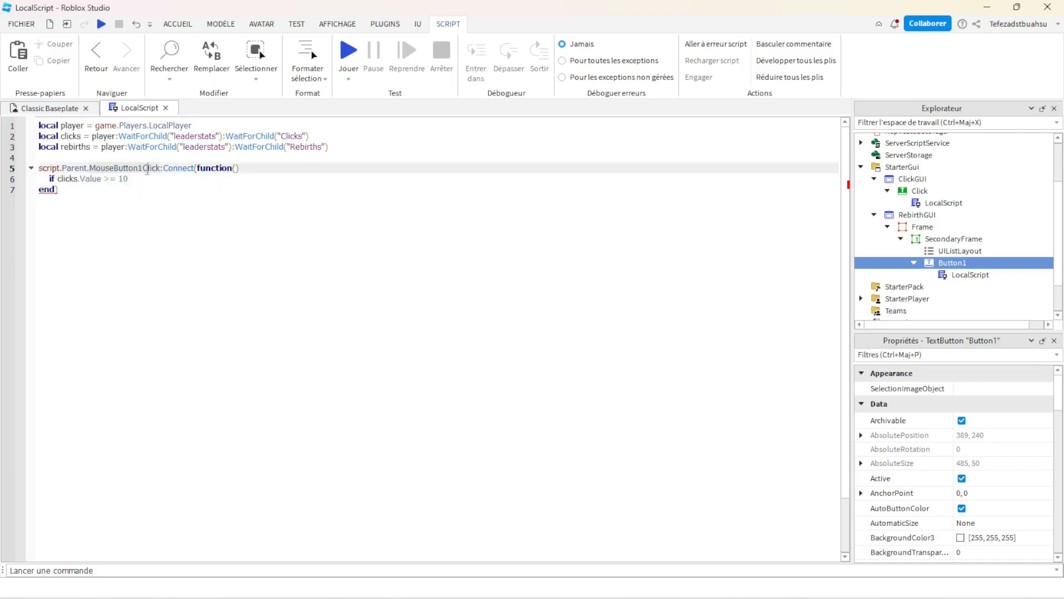
- Complete the if condition with then and open its indented body with a closing end
{"action": "left_click", "coordinate": [143, 180]}
{"action": "left_click_drag", "start_coordinate": [40, 178], "coordinate": [119, 180]}
{"action": "left_click", "coordinate": [146, 182]}
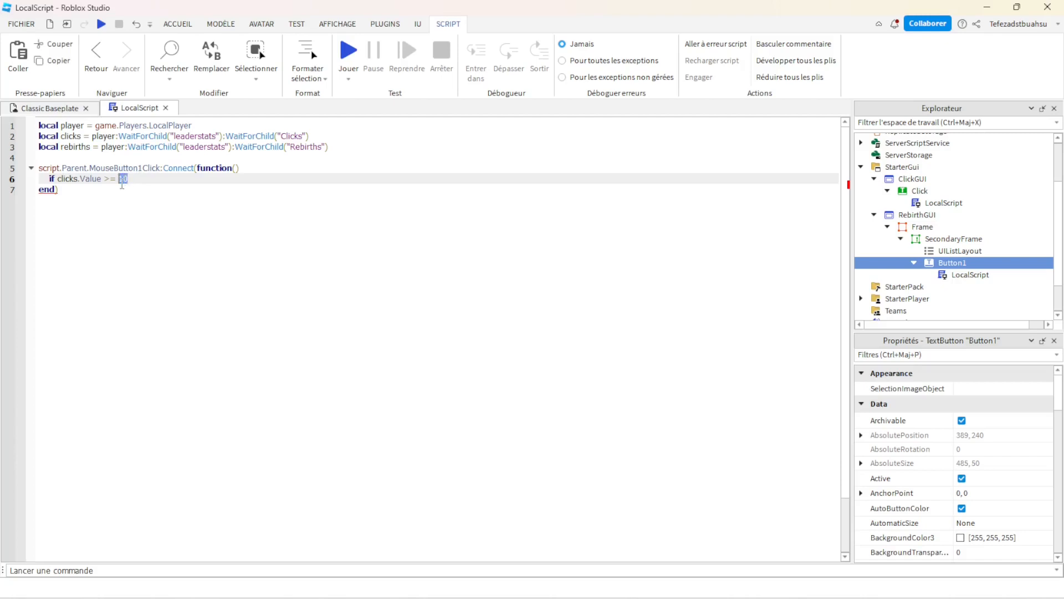
{"action": "left_click", "coordinate": [132, 177]}
{"action": "type", "text": "then"}
{"action": "key", "text": "Return"}
{"action": "type", "text": "script.P"}
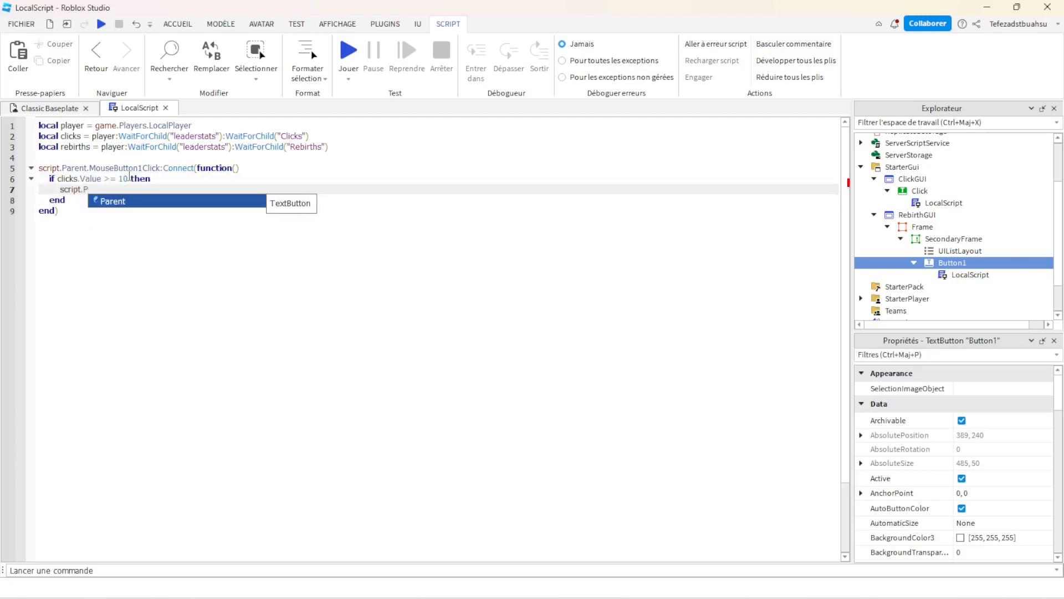
{"action": "key", "text": "Tab"}
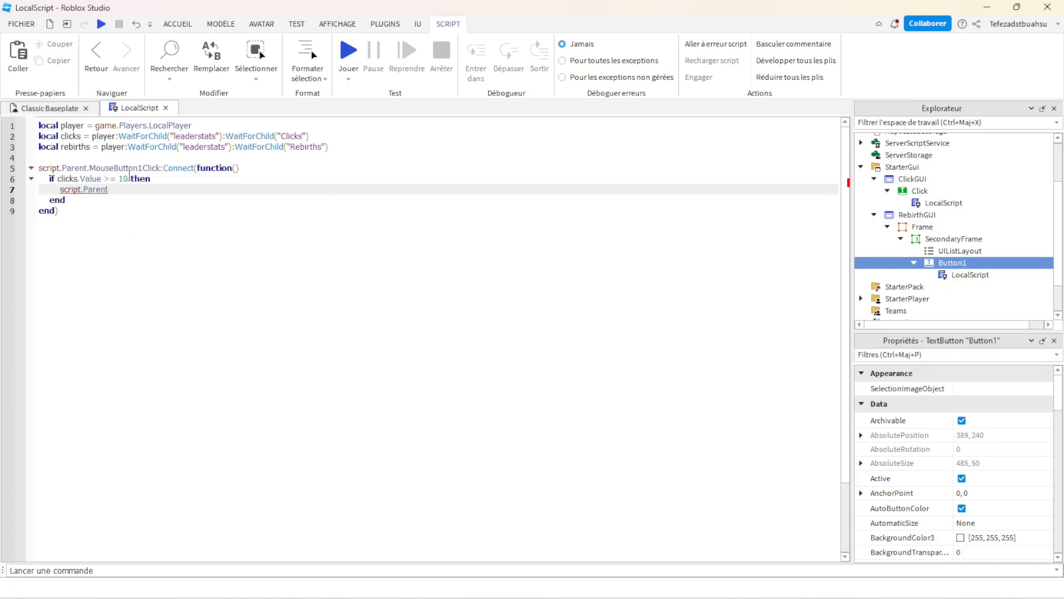
{"action": "type", "text": ".T"}
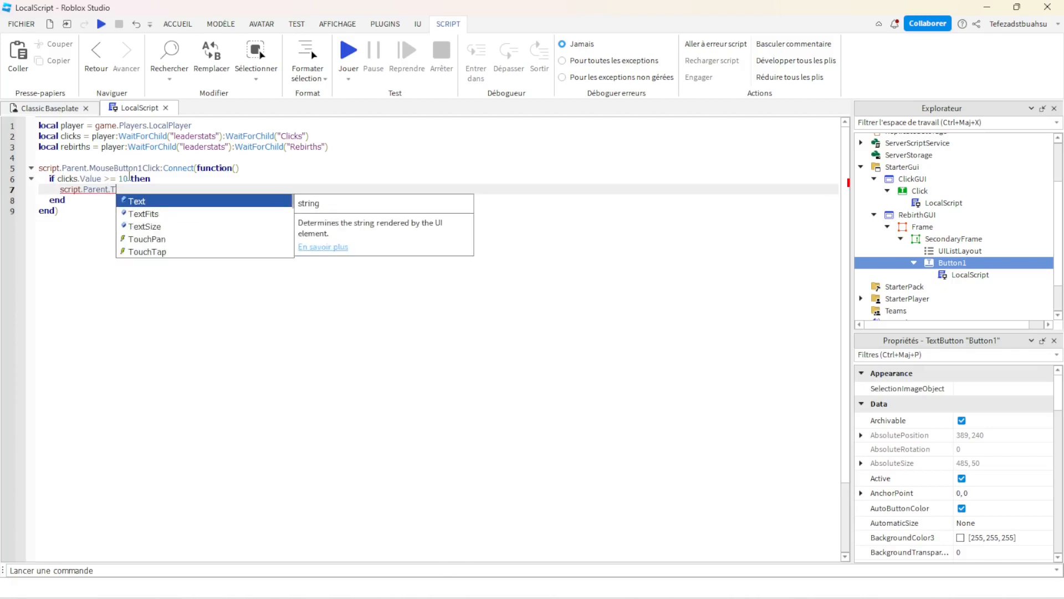
{"action": "key", "text": "Tab"}
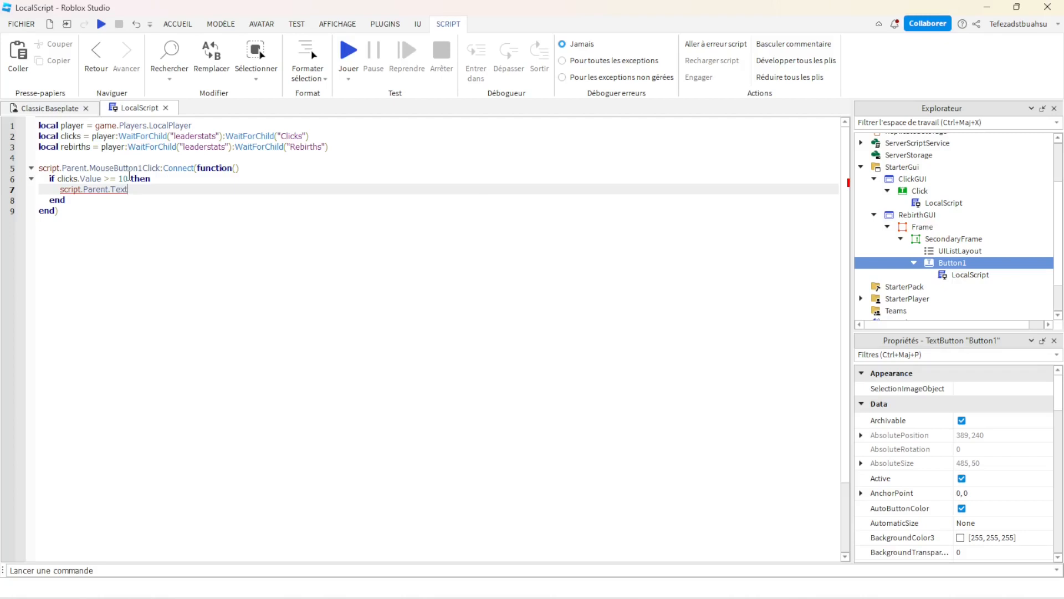
{"action": "key", "text": "BackSpace"}
{"action": "key", "text": "BackSpace"}
{"action": "key", "text": "BackSpace"}
{"action": "key", "text": "BackSpace"}
{"action": "key", "text": "BackSpace"}
{"action": "key", "text": "BackSpace"}
{"action": "key", "text": "BackSpace"}
{"action": "key", "text": "BackSpace"}
{"action": "key", "text": "BackSpace"}
{"action": "key", "text": "BackSpace"}
{"action": "key", "text": "BackSpace"}
{"action": "key", "text": "BackSpace"}
{"action": "key", "text": "BackSpace"}
{"action": "key", "text": "BackSpace"}
{"action": "key", "text": "BackSpace"}
{"action": "key", "text": "BackSpace"}
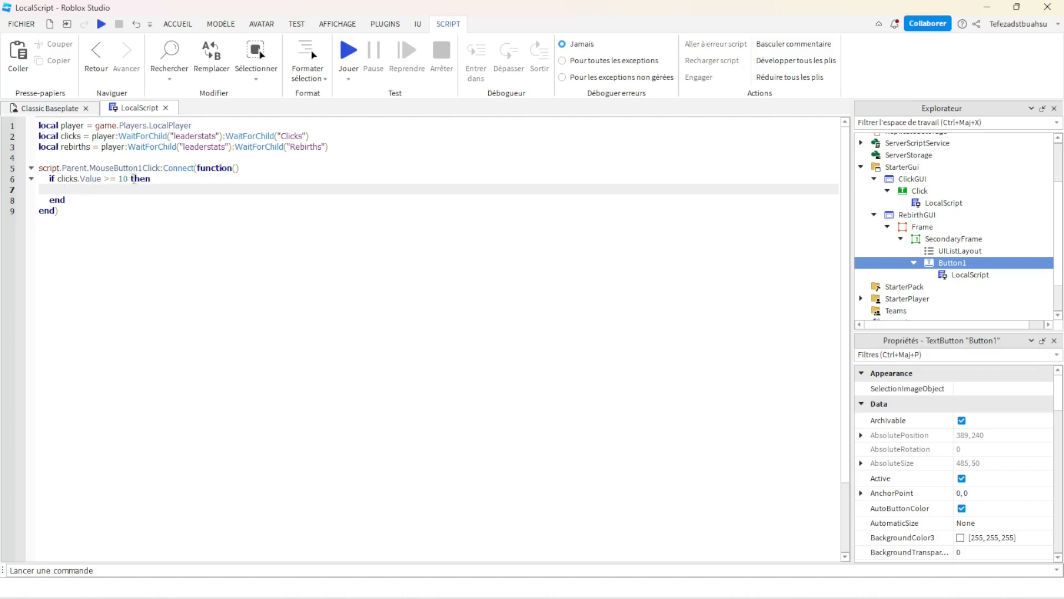
- In the if body, add the line rebirths.Value = rebirths.Value + 1
{"action": "type", "text": "re"}
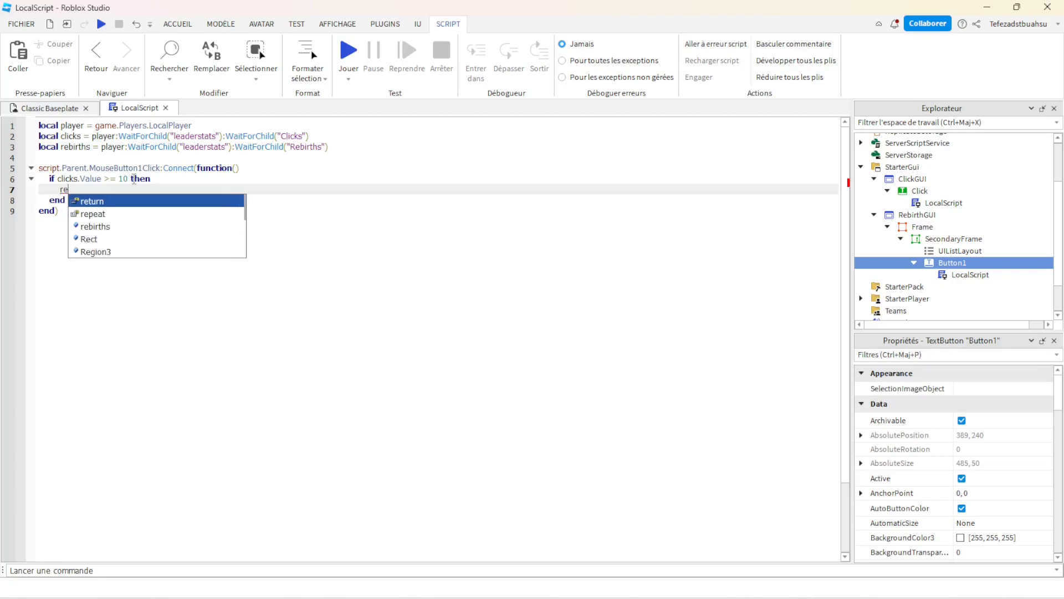
{"action": "key", "text": "Down"}
{"action": "key", "text": "Down"}
{"action": "key", "text": "Tab"}
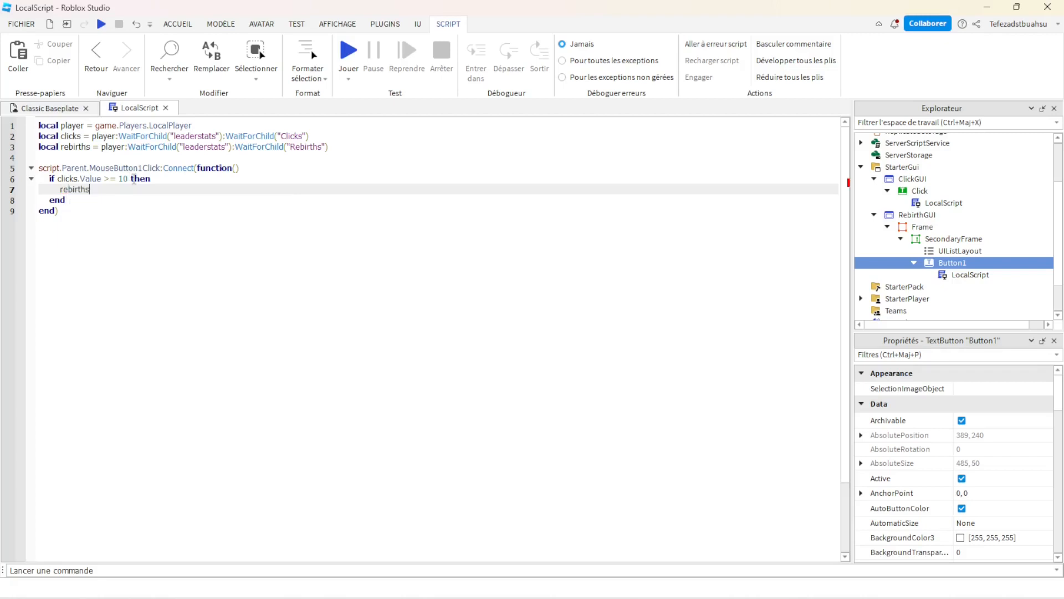
{"action": "type", "text": ".Value = re"}
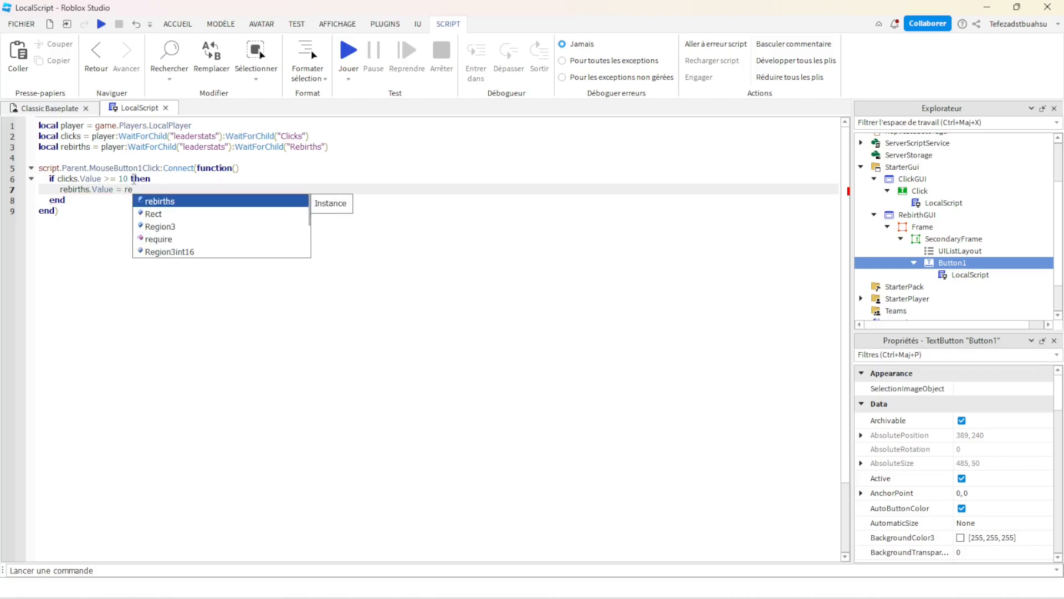
{"action": "key", "text": "Tab"}
{"action": "type", "text": ".V"}
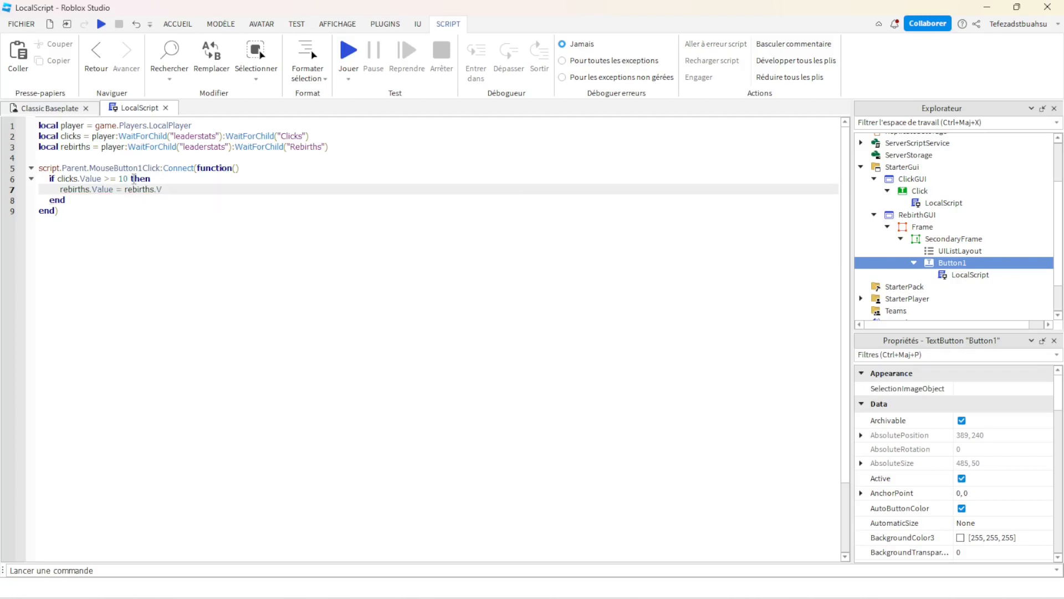
{"action": "type", "text": "alue + 1"}
{"action": "double_click", "coordinate": [122, 178]}
{"action": "left_click", "coordinate": [202, 189]}
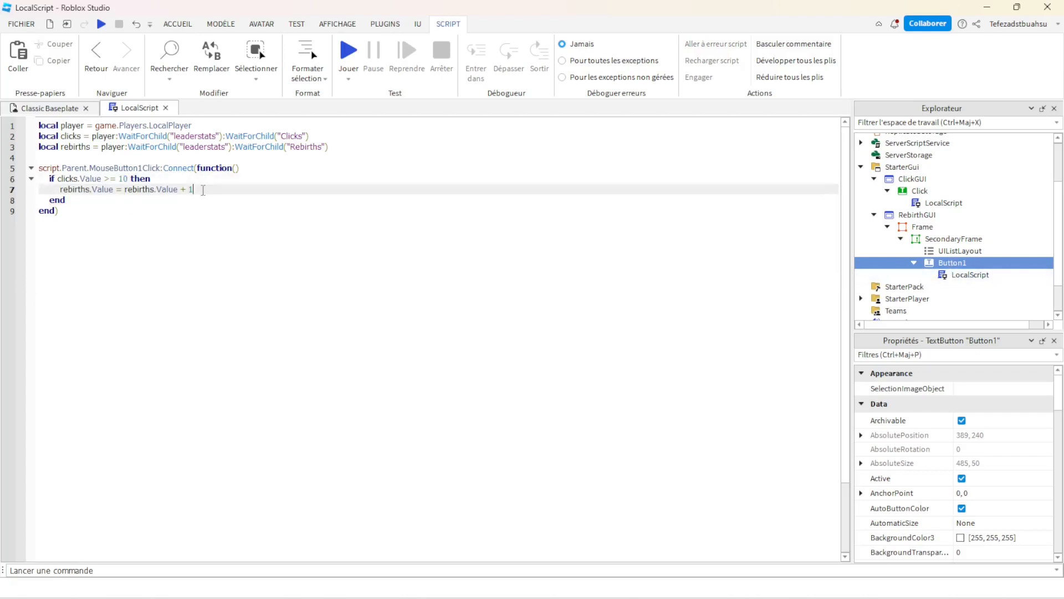
{"action": "double_click", "coordinate": [190, 189]}
{"action": "left_click", "coordinate": [213, 190]}
- Add the line clicks.Value = 0 below the rebirths increment and start a new line
{"action": "key", "text": "Return"}
{"action": "type", "text": "clicks"}
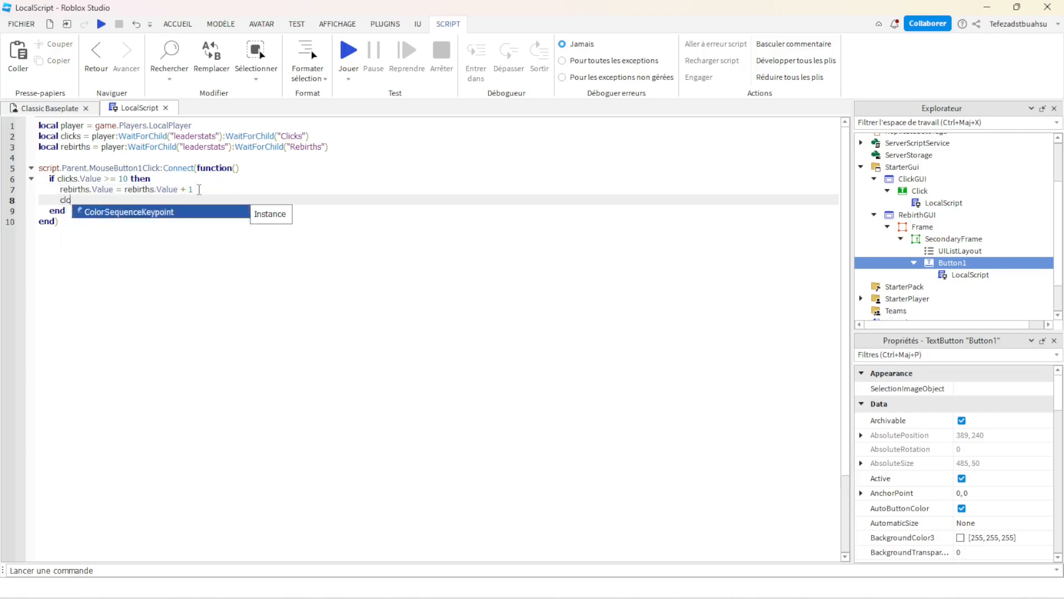
{"action": "key", "text": "BackSpace"}
{"action": "key", "text": "BackSpace"}
{"action": "key", "text": "BackSpace"}
{"action": "key", "text": "BackSpace"}
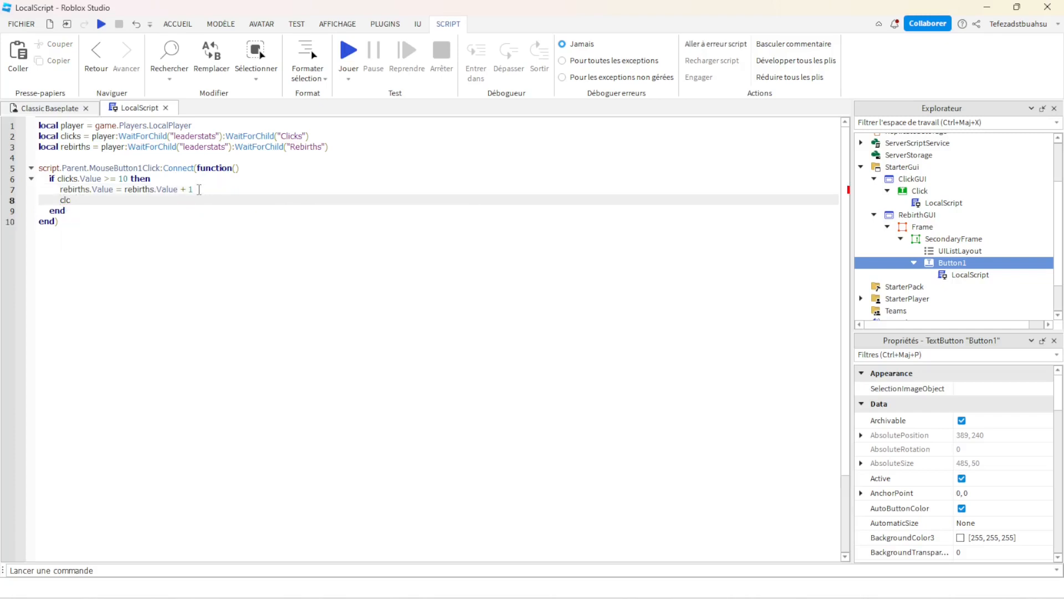
{"action": "type", "text": "icks.Value = 0"}
{"action": "key", "text": "Return"}
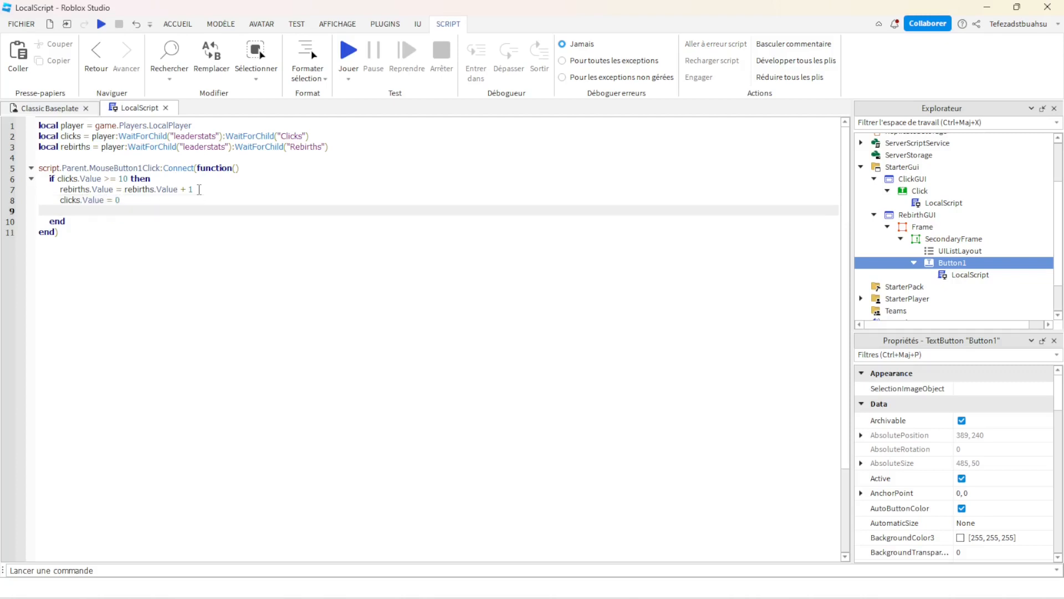
- Add a line assigning the string "Acheté !" to script.Parent.Text
{"action": "type", "text": "scr"}
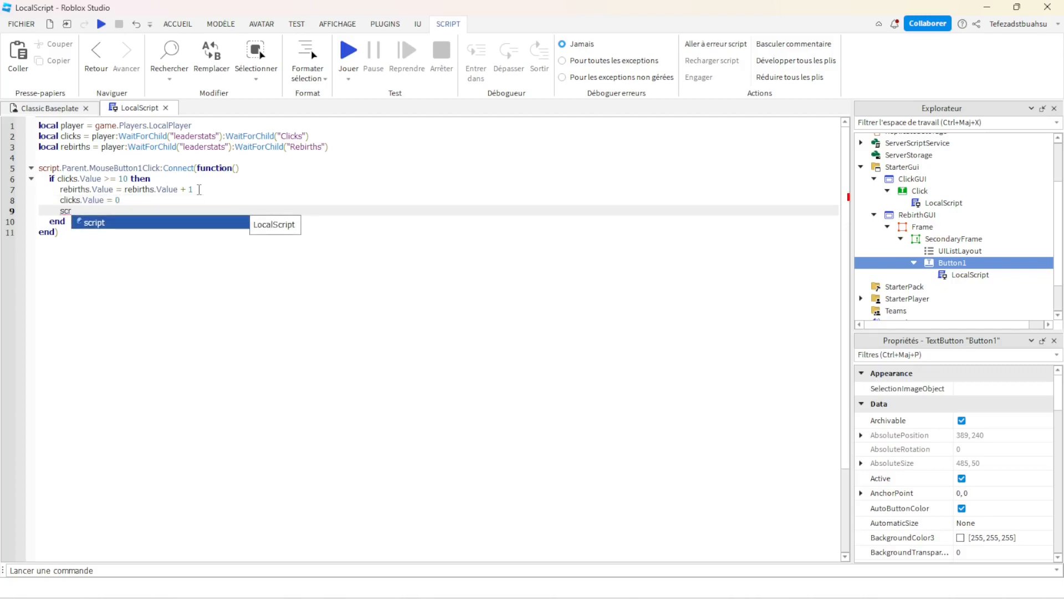
{"action": "type", "text": "ipt.Parent.T"}
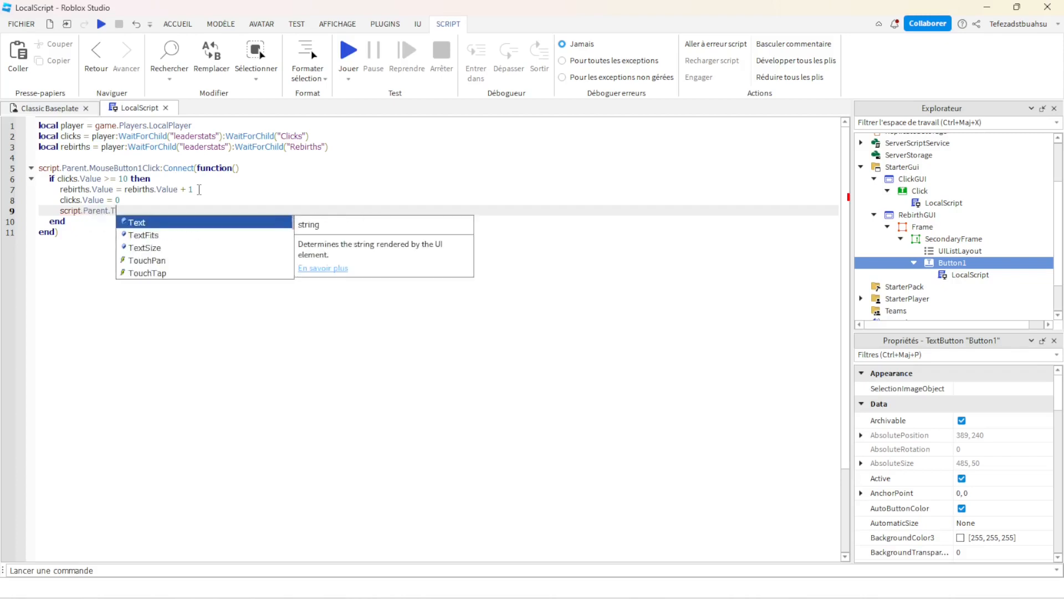
{"action": "key", "text": "Tab"}
{"action": "type", "text": "= "}
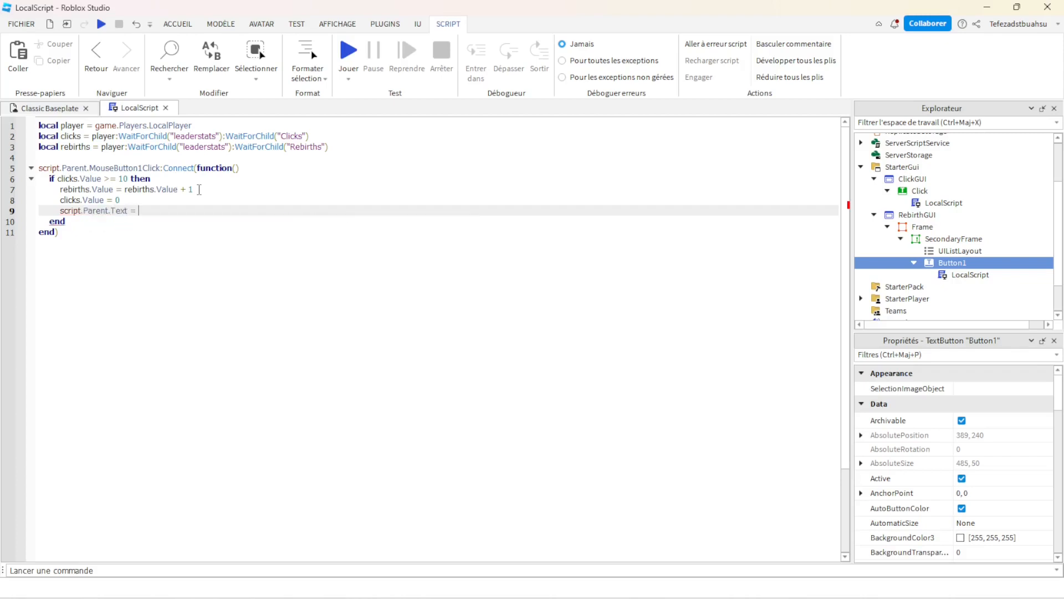
{"action": "type", "text": "\"D"}
{"action": "key", "text": "BackSpace"}
{"action": "type", "text": "S"}
{"action": "key", "text": "BackSpace"}
{"action": "type", "text": "Acht"}
{"action": "key", "text": "BackSpace"}
{"action": "type", "text": "eté !"}
{"action": "key", "text": "Return"}
- Add a wait(2) call after the button text assignment and start a new line
{"action": "type", "text": "wair"}
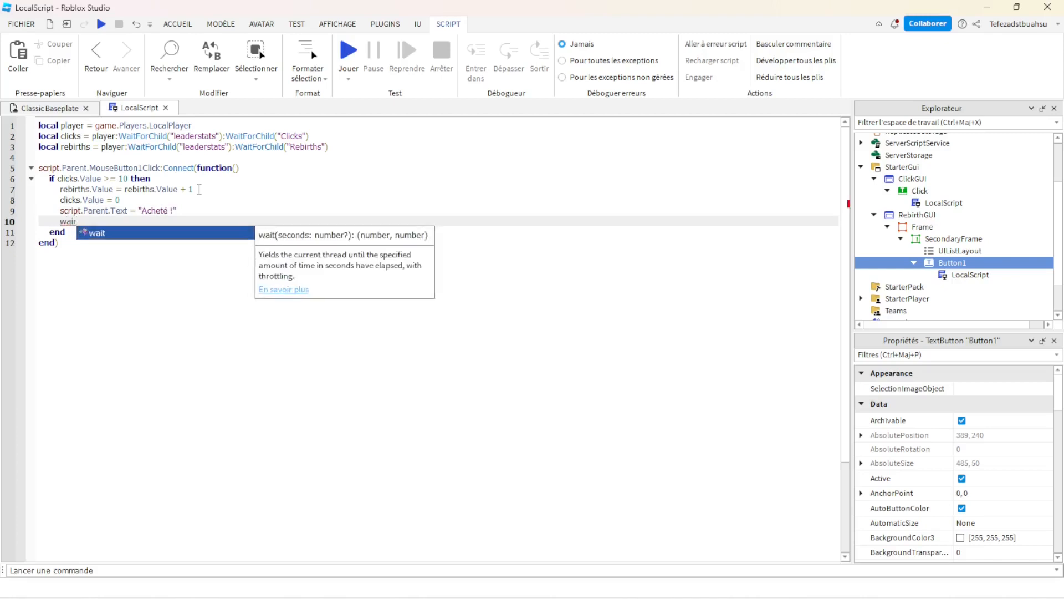
{"action": "key", "text": "Tab"}
{"action": "type", "text": "(2)"}
{"action": "key", "text": "Return"}
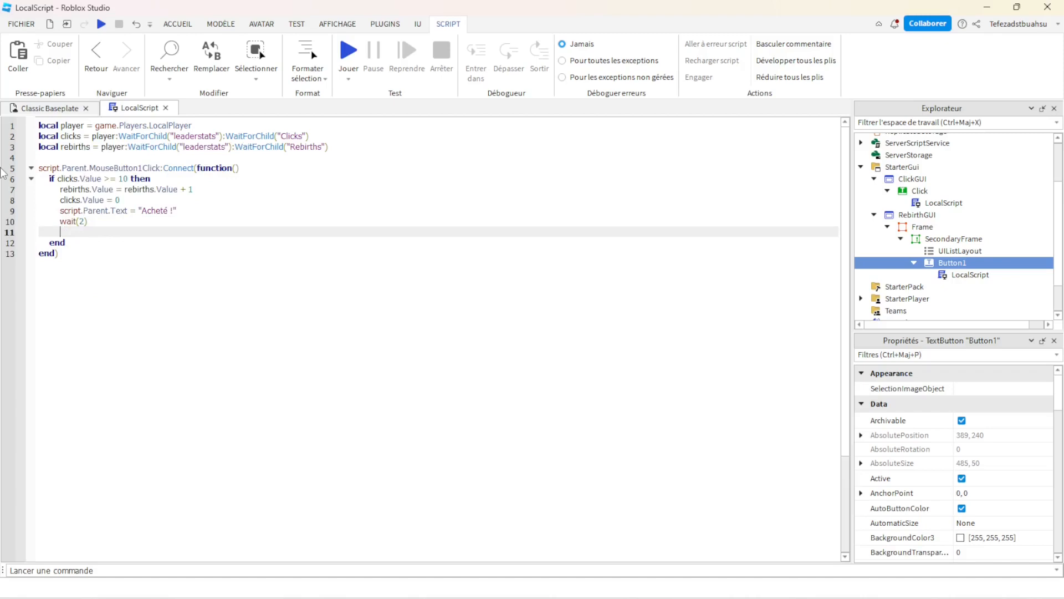
- After the wait call, add a line assigning an empty string to script.Parent.Text
{"action": "type", "text": "script.P"}
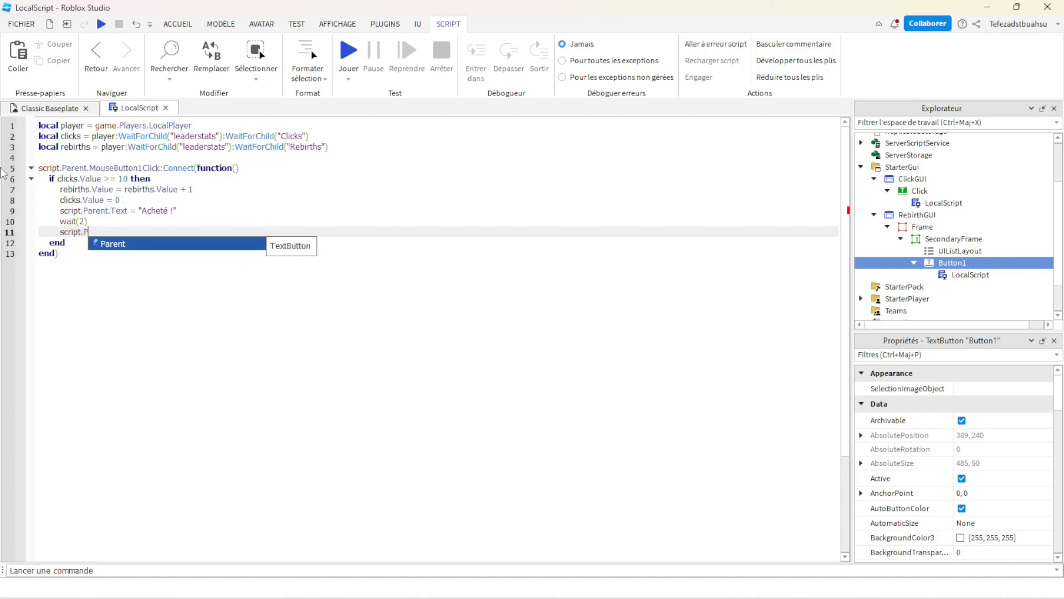
{"action": "key", "text": "Tab"}
{"action": "type", "text": ".TE"}
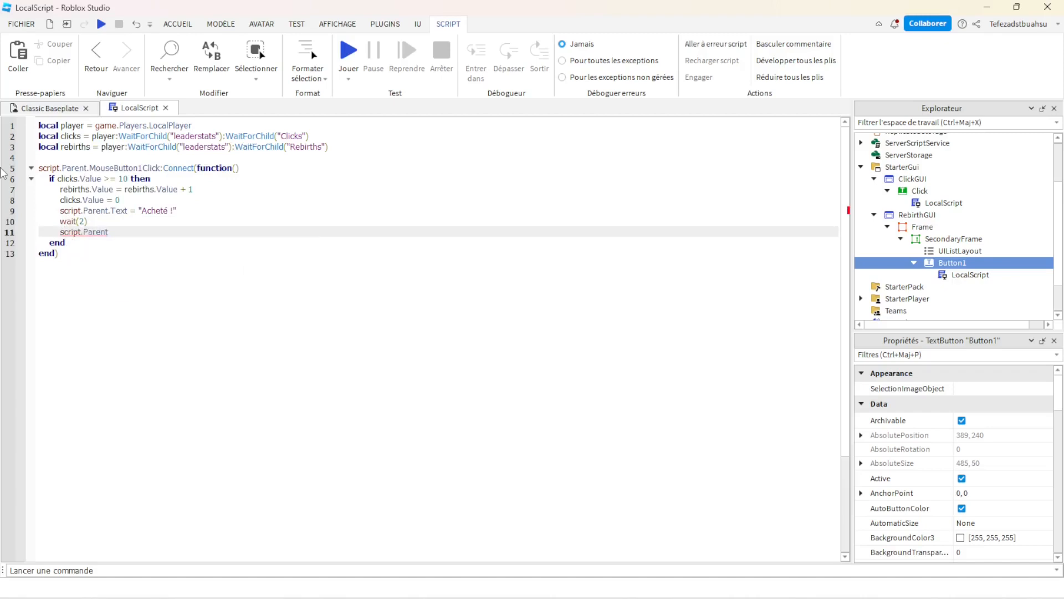
{"action": "key", "text": "Tab"}
{"action": "type", "text": "= \"\""}
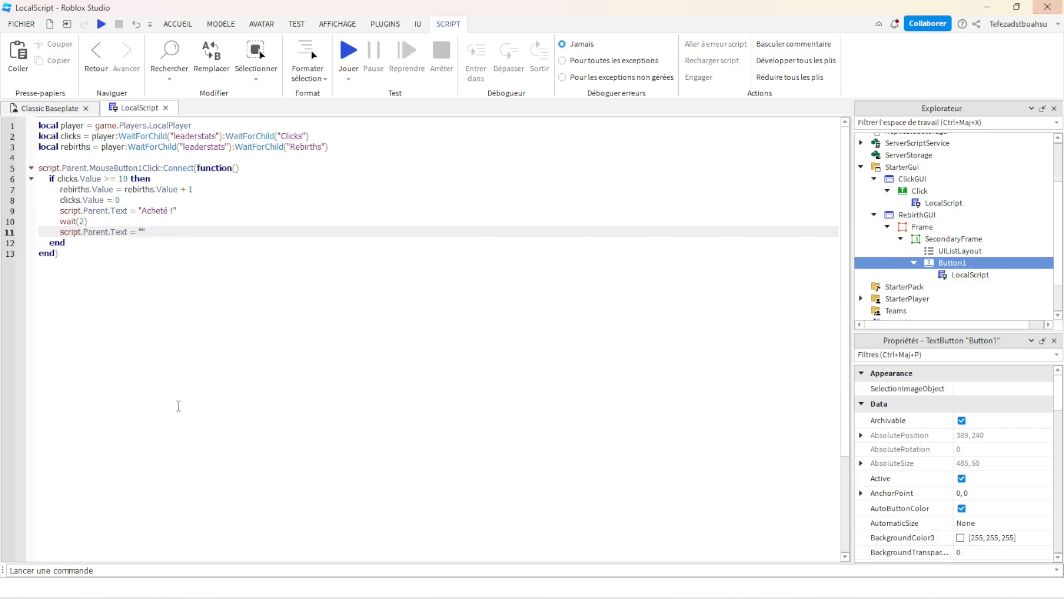
- Return to the Classic Baseplate view and set Button1's BackgroundColor3 to 30, 170, 255
{"action": "left_click", "coordinate": [59, 112]}
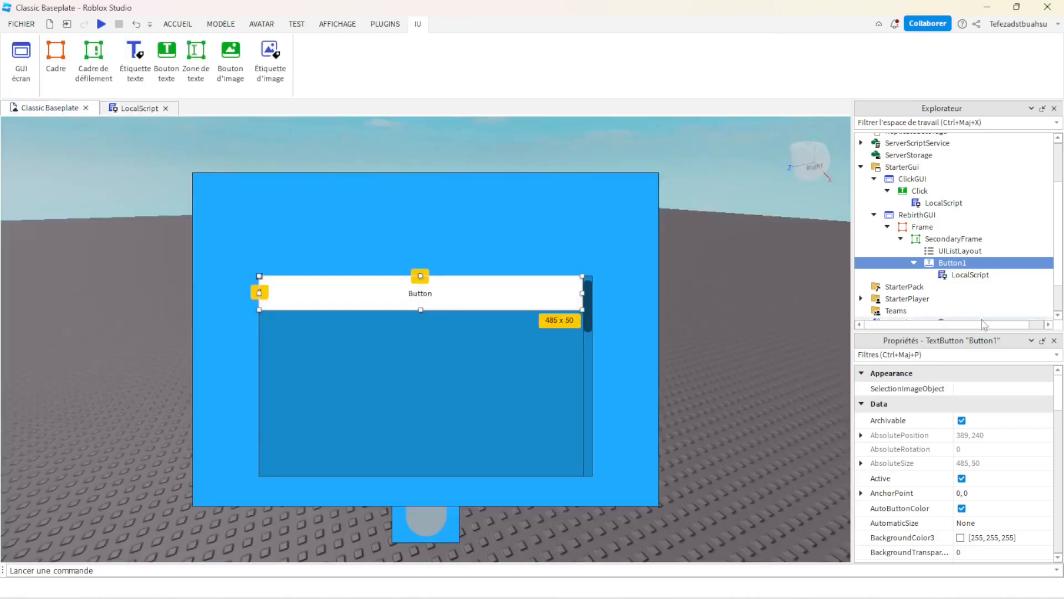
{"action": "scroll", "coordinate": [989, 419], "scroll_direction": "down", "scroll_amount": 3}
{"action": "scroll", "coordinate": [997, 437], "scroll_direction": "down", "scroll_amount": 2}
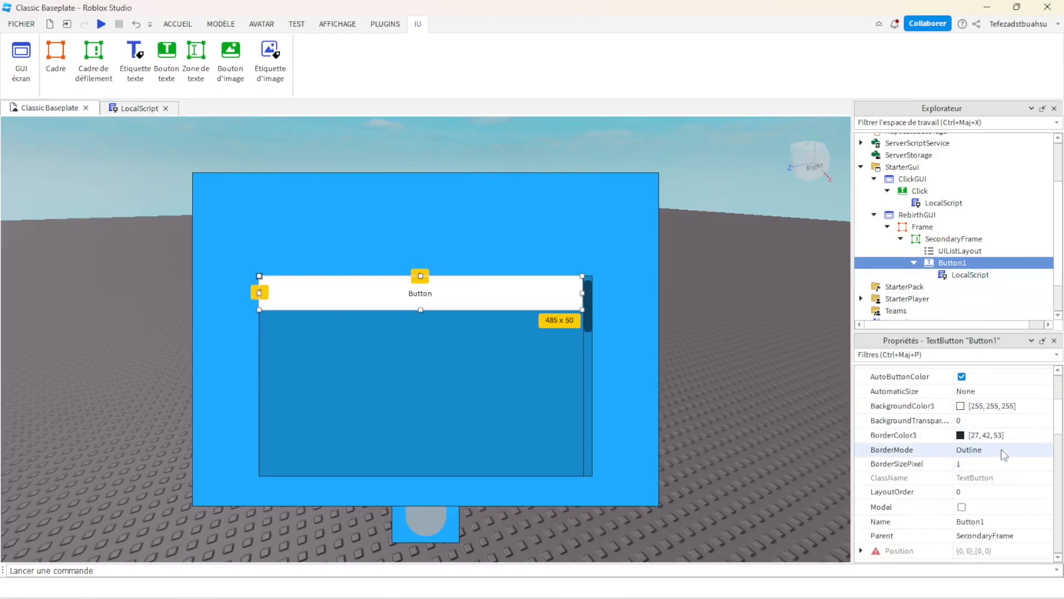
{"action": "left_click", "coordinate": [1005, 406]}
{"action": "type", "text": "30, 170, 255"}
{"action": "key", "text": "Return"}
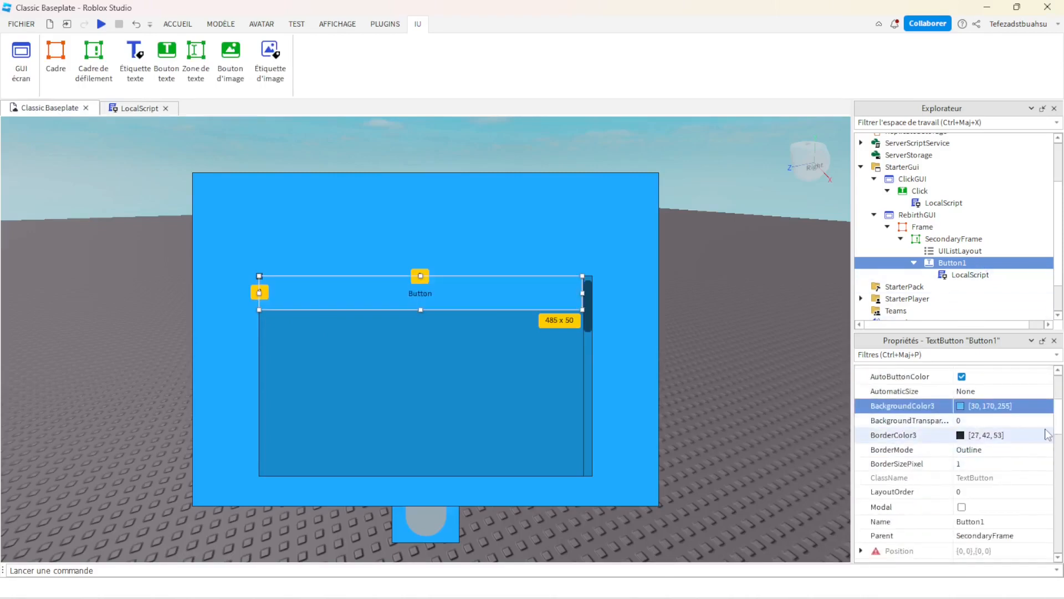
- Set the FontFace style of Button1's text to bold
{"action": "scroll", "coordinate": [956, 471], "scroll_direction": "down", "scroll_amount": 10}
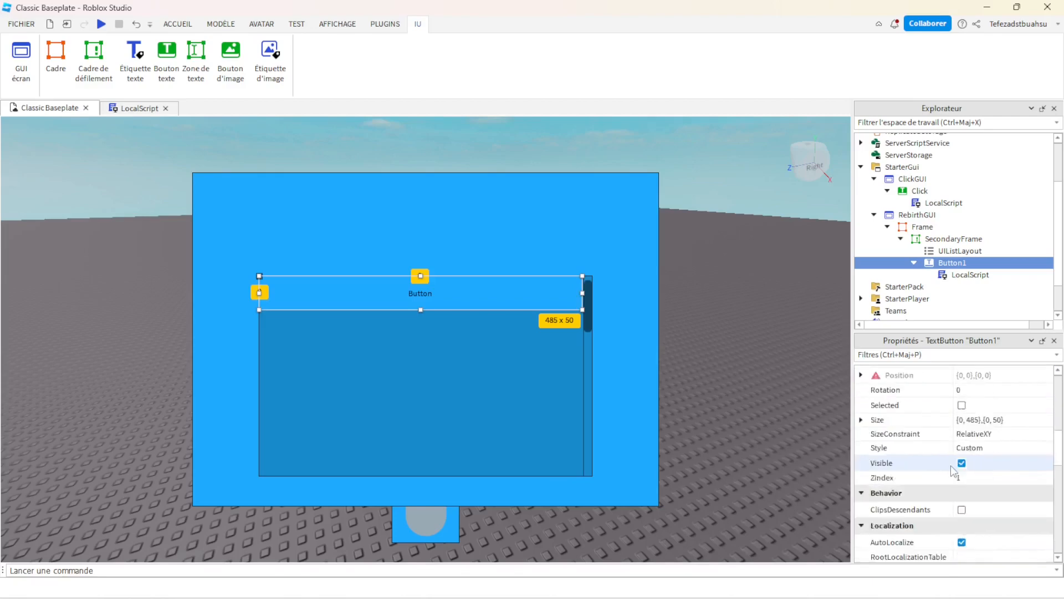
{"action": "left_click", "coordinate": [963, 426]}
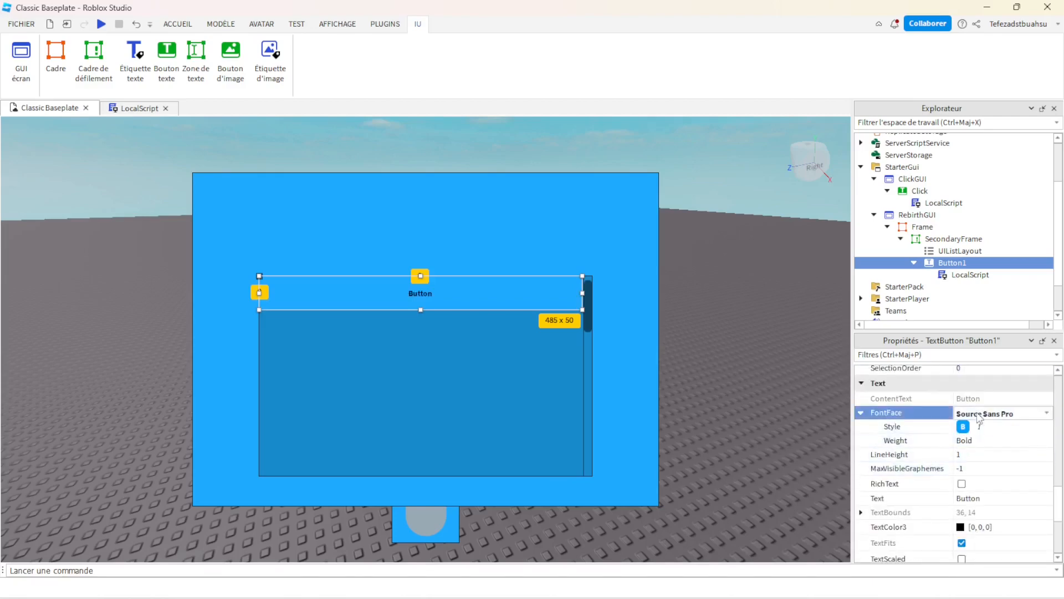
- Set Button1's font to Gotham SSm and its TextColor3 to white (255, 255, 255)
{"action": "left_click", "coordinate": [992, 413]}
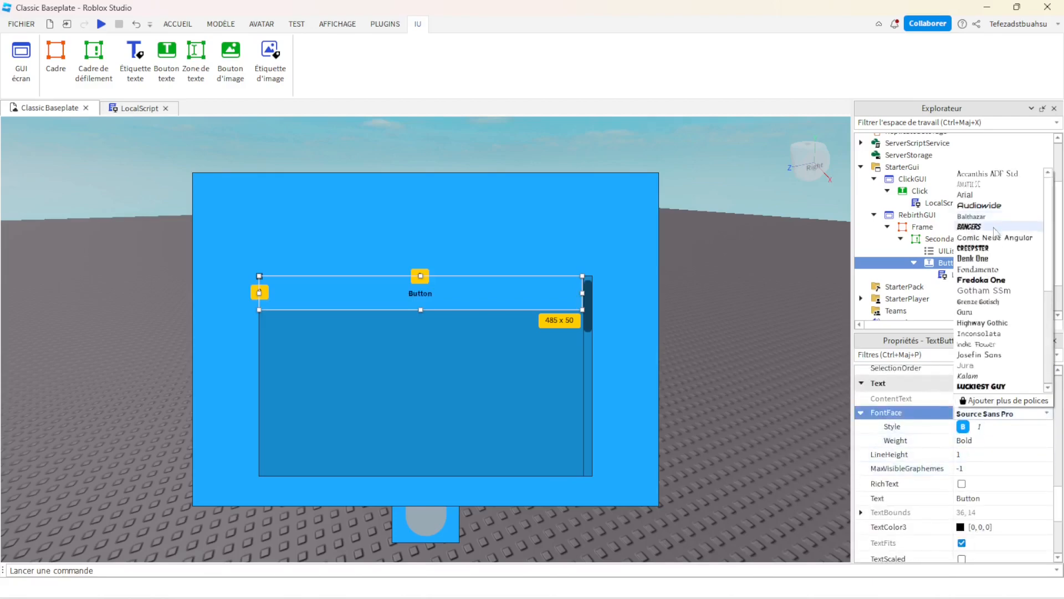
{"action": "left_click", "coordinate": [995, 290]}
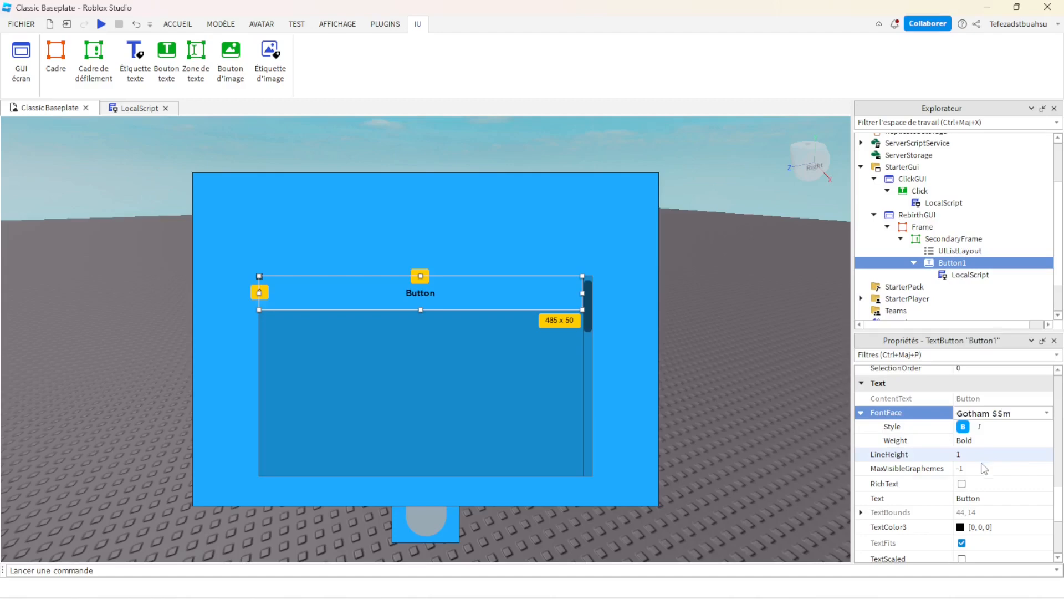
{"action": "left_click", "coordinate": [961, 527]}
{"action": "left_click_drag", "start_coordinate": [696, 216], "coordinate": [693, 189]}
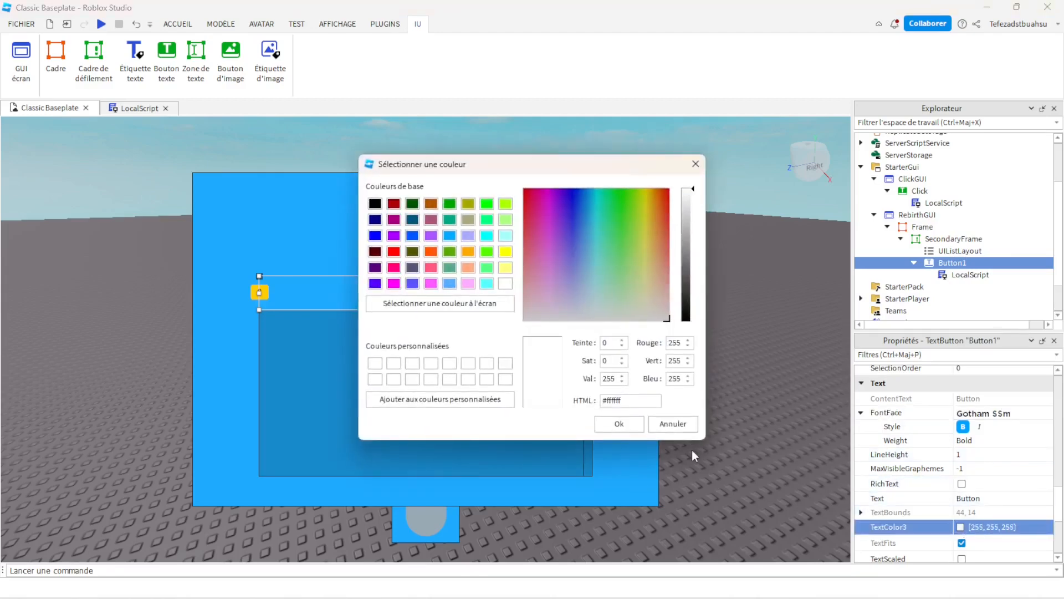
{"action": "left_click", "coordinate": [632, 427]}
- Set Button1's TextStrokeTransparency to 0 and enable TextScaled
{"action": "scroll", "coordinate": [986, 523], "scroll_direction": "down", "scroll_amount": 1}
{"action": "left_click", "coordinate": [984, 530]}
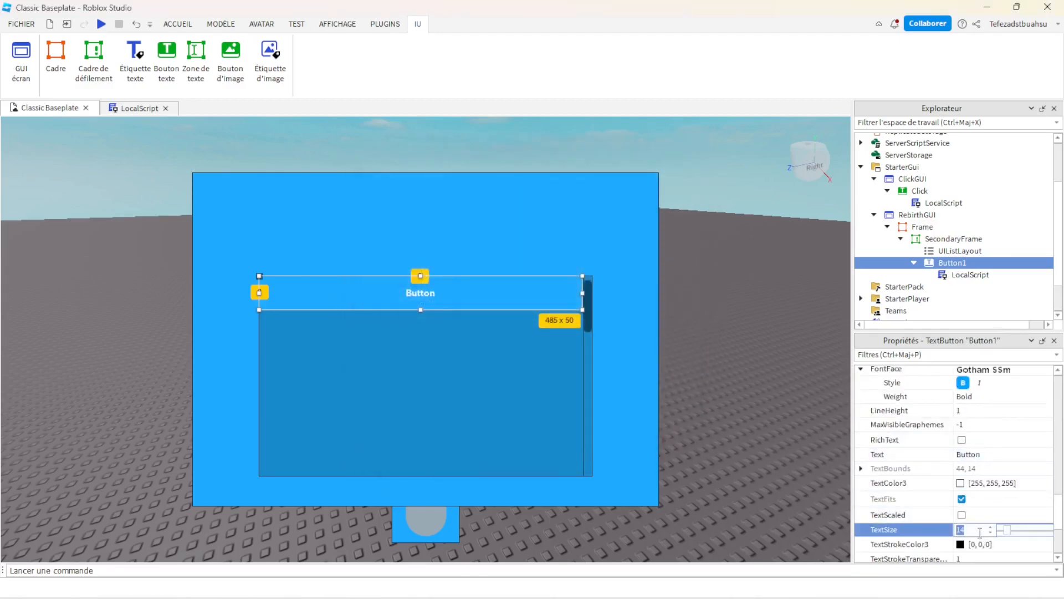
{"action": "left_click", "coordinate": [969, 558]}
{"action": "type", "text": "0"}
{"action": "key", "text": "Return"}
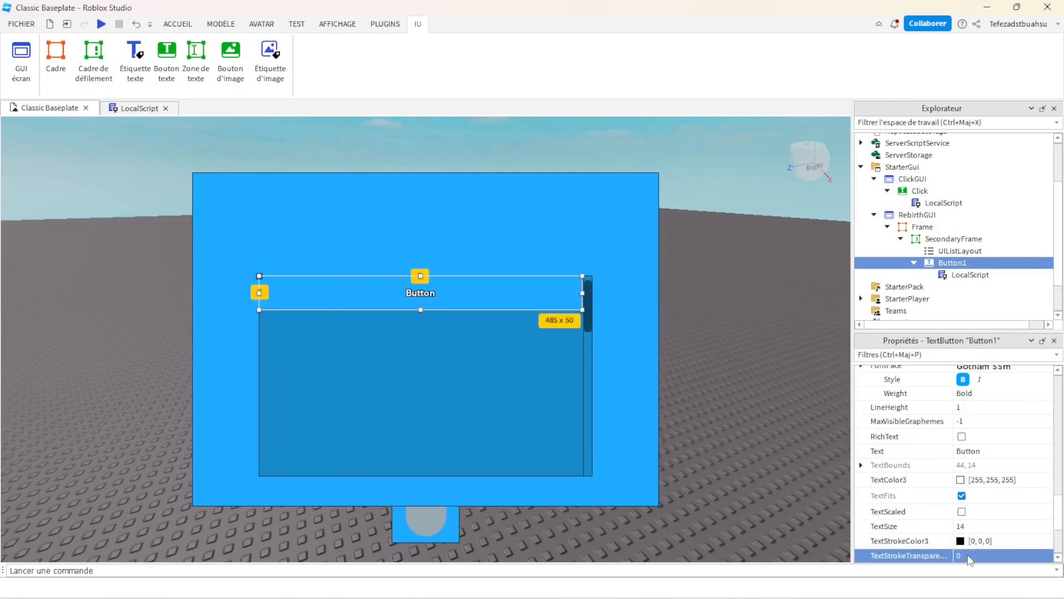
{"action": "scroll", "coordinate": [970, 557], "scroll_direction": "down", "scroll_amount": 3}
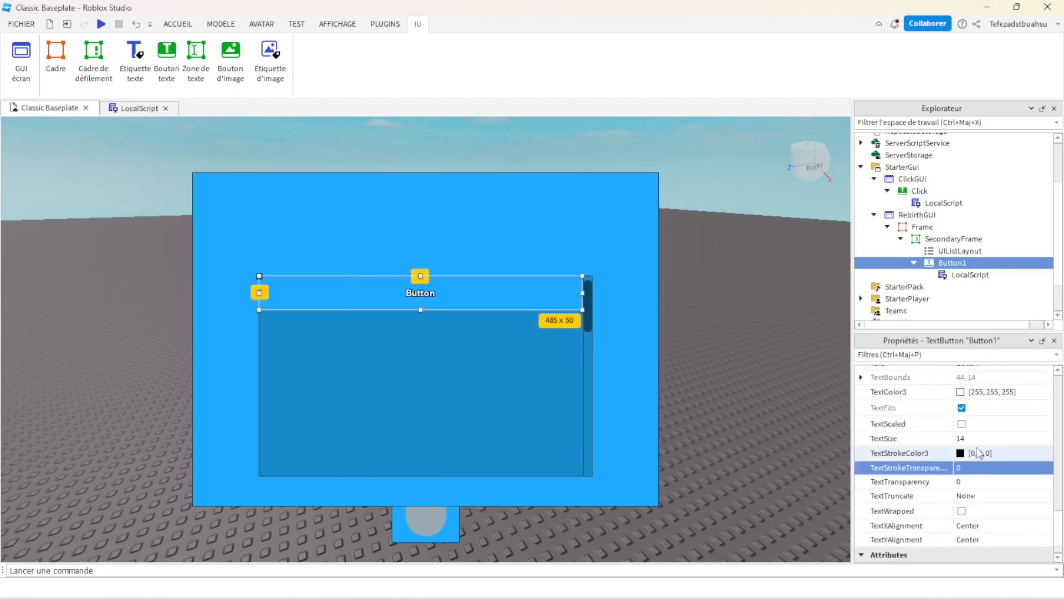
{"action": "left_click", "coordinate": [963, 425]}
- Replace Button1's Text with "1 REBIRTHS COÛTE 10 CLICKS !"
{"action": "scroll", "coordinate": [981, 430], "scroll_direction": "up", "scroll_amount": 3}
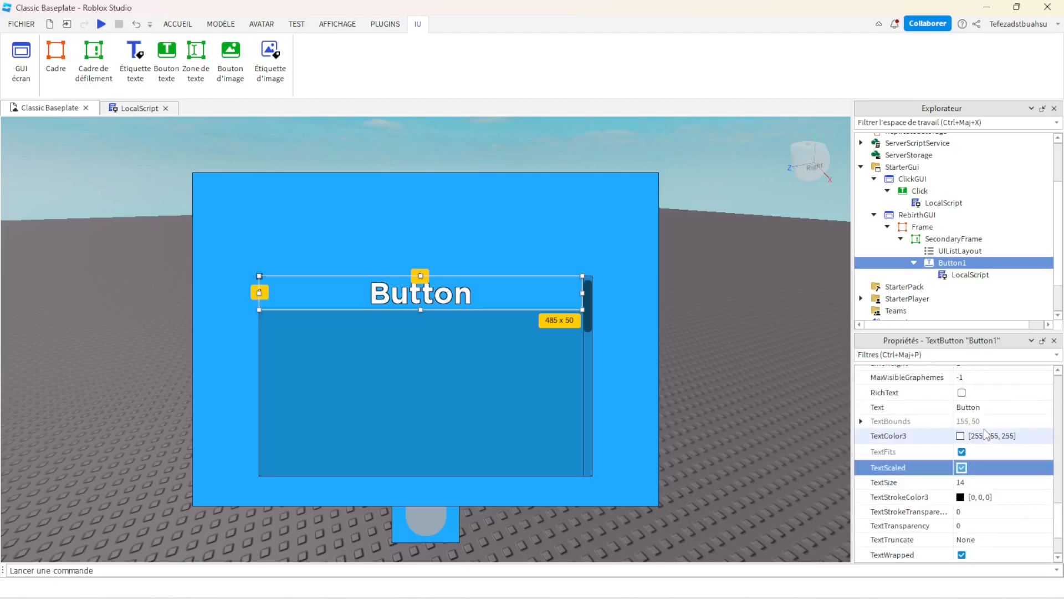
{"action": "left_click", "coordinate": [977, 450]}
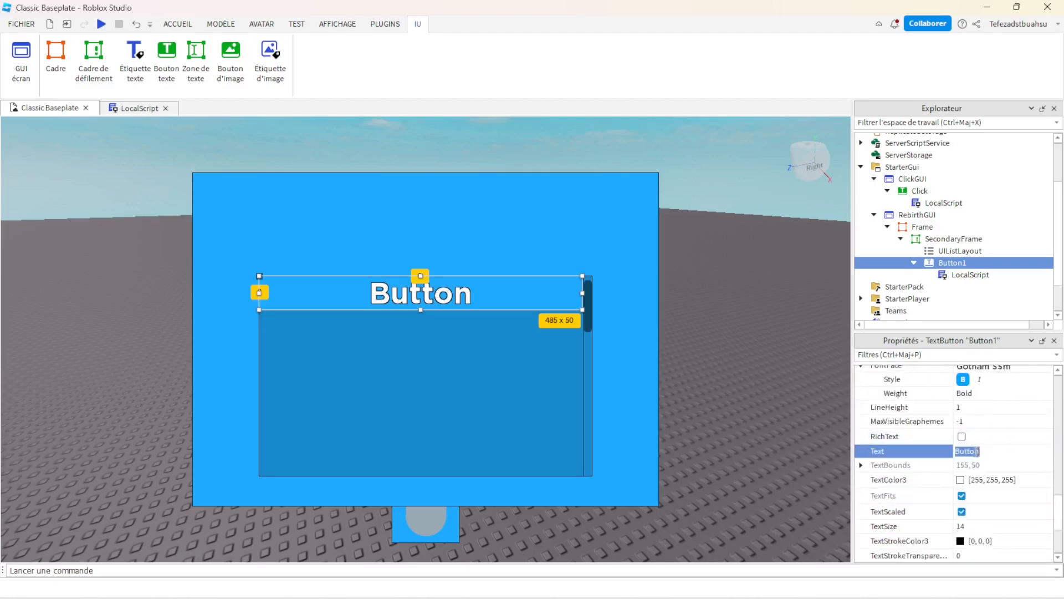
{"action": "left_click", "coordinate": [977, 451]}
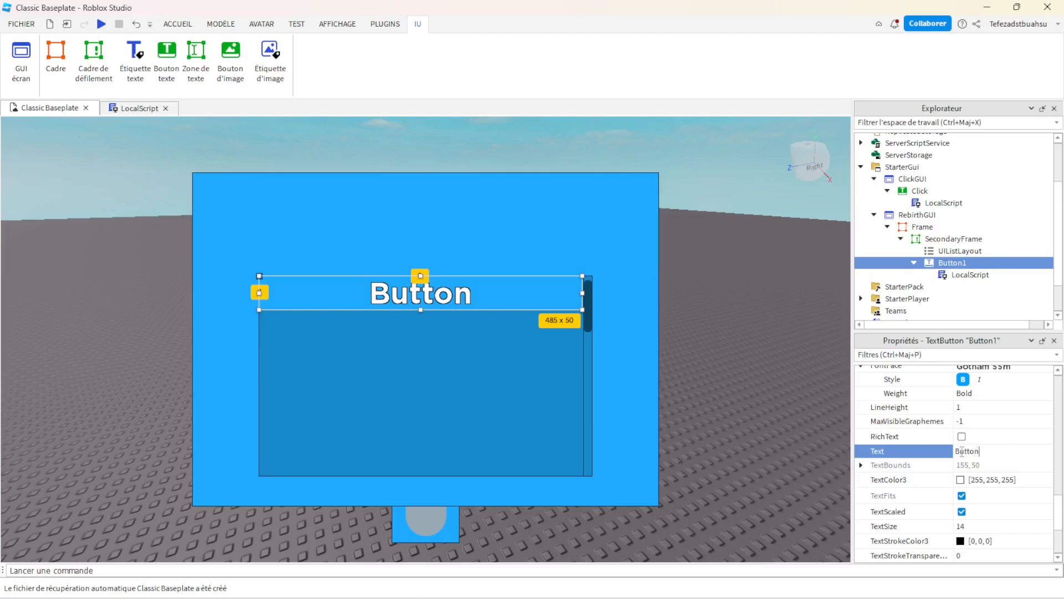
{"action": "key", "text": "ctrl+a"}
{"action": "key", "text": "BackSpace"}
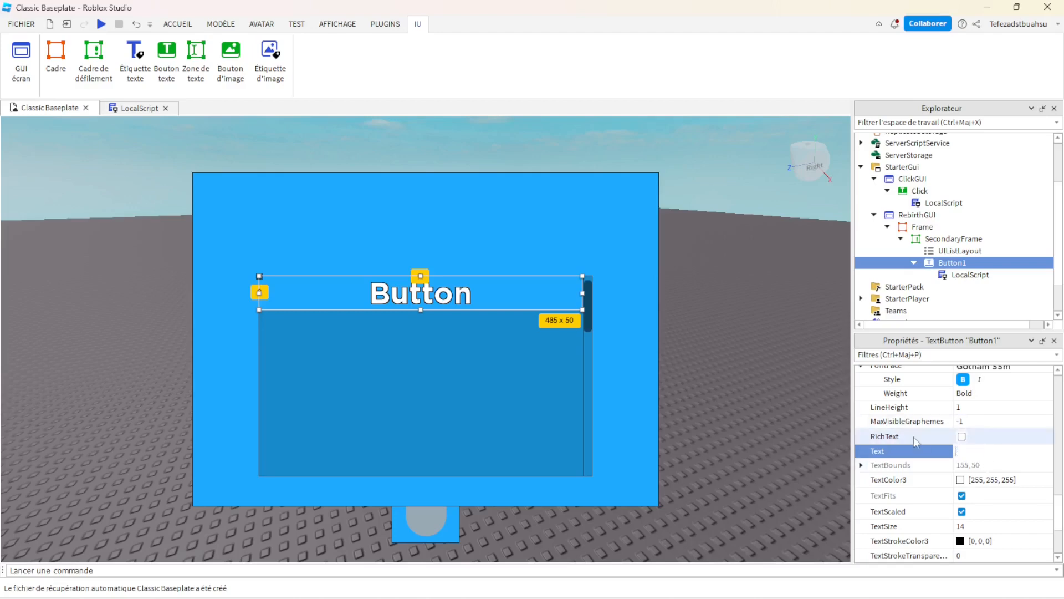
{"action": "type", "text": "1"}
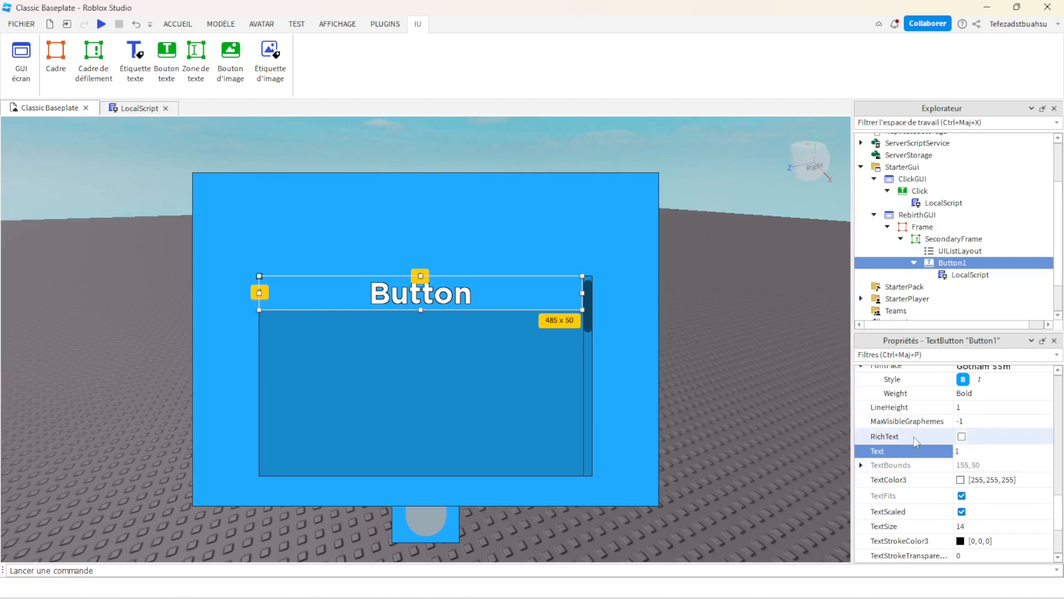
{"action": "type", "text": " REBIRTHS"}
{"action": "type", "text": " COU"}
{"action": "key", "text": "BackSpace"}
{"action": "key", "text": "BackSpace"}
{"action": "type", "text": "OÛTE 10 CLIKS"}
{"action": "key", "text": "BackSpace"}
{"action": "key", "text": "BackSpace"}
{"action": "type", "text": "CKS !"}
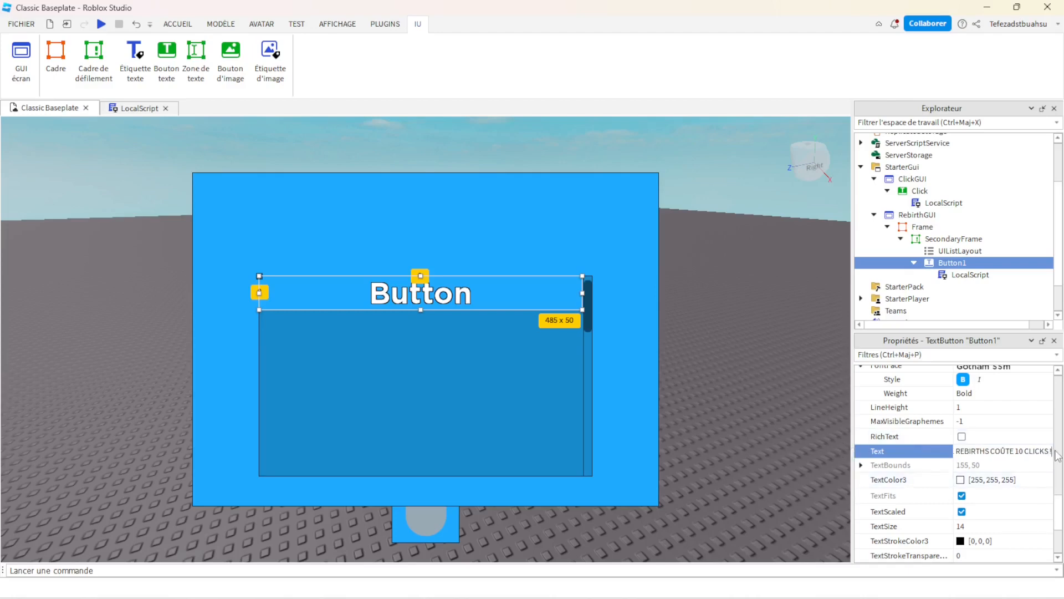
- Copy Button1's label text into the empty string on line 11 of the LocalScript
{"action": "key", "text": "ctrl+a"}
{"action": "key", "text": "ctrl+c"}
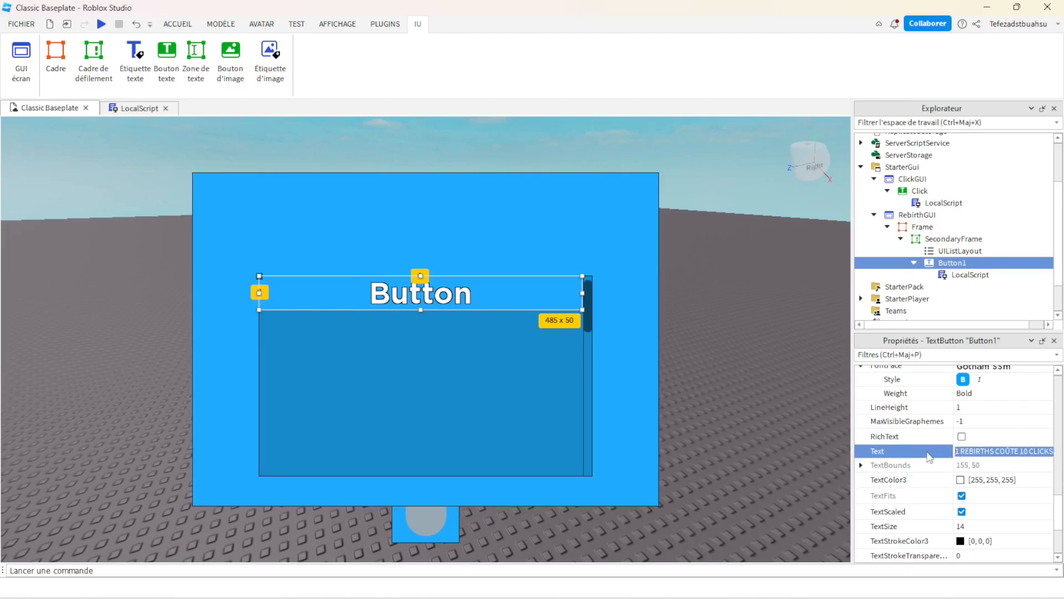
{"action": "left_click", "coordinate": [150, 107]}
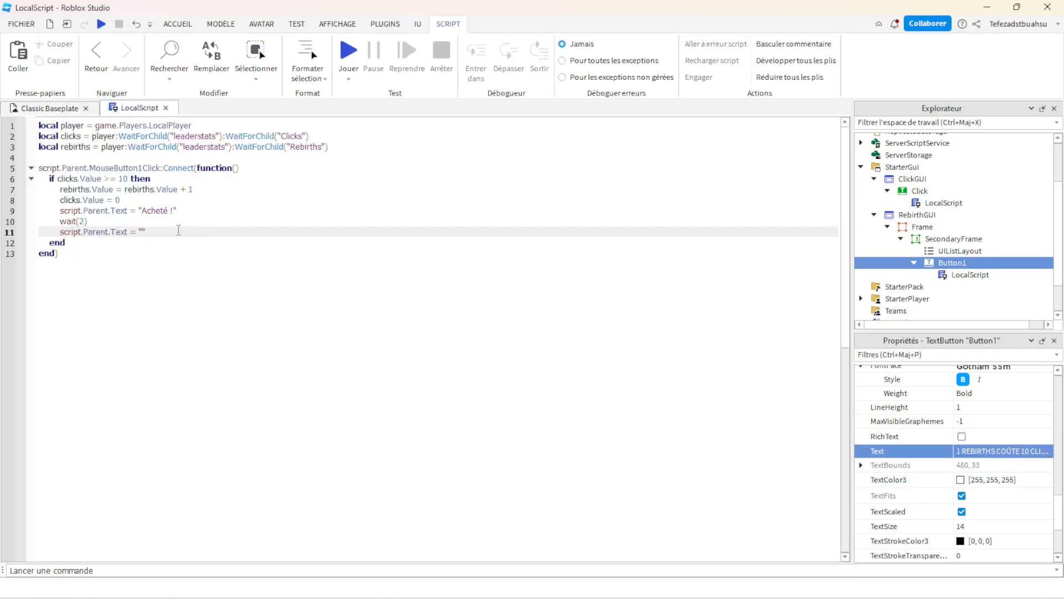
{"action": "key", "text": "ctrl+v"}
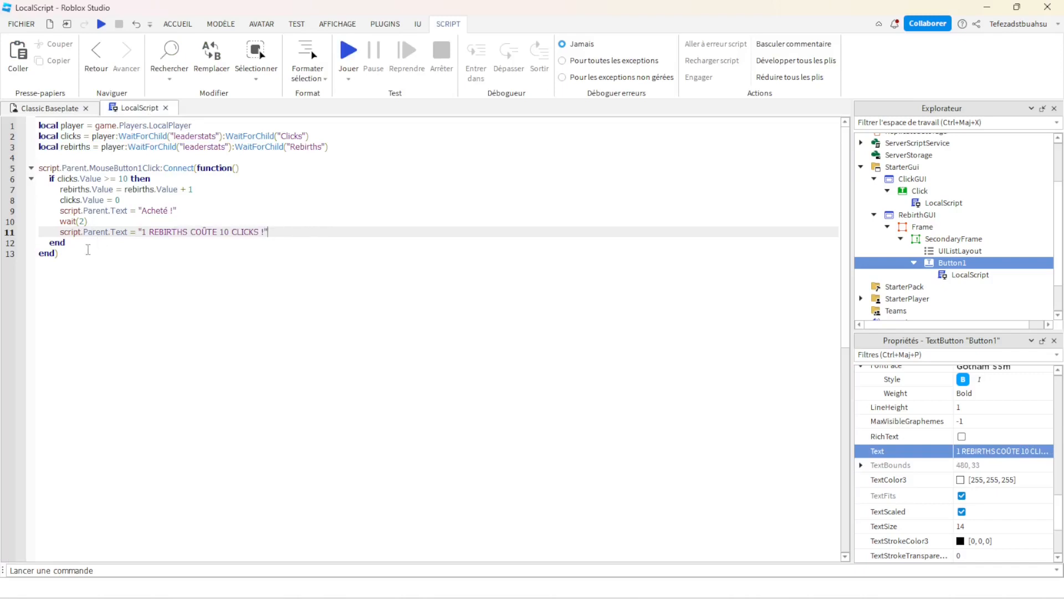
- Below the first if block, add an "if clicks.Value < 10 then" block inside the click function
{"action": "left_click", "coordinate": [79, 247]}
{"action": "key", "text": "Return"}
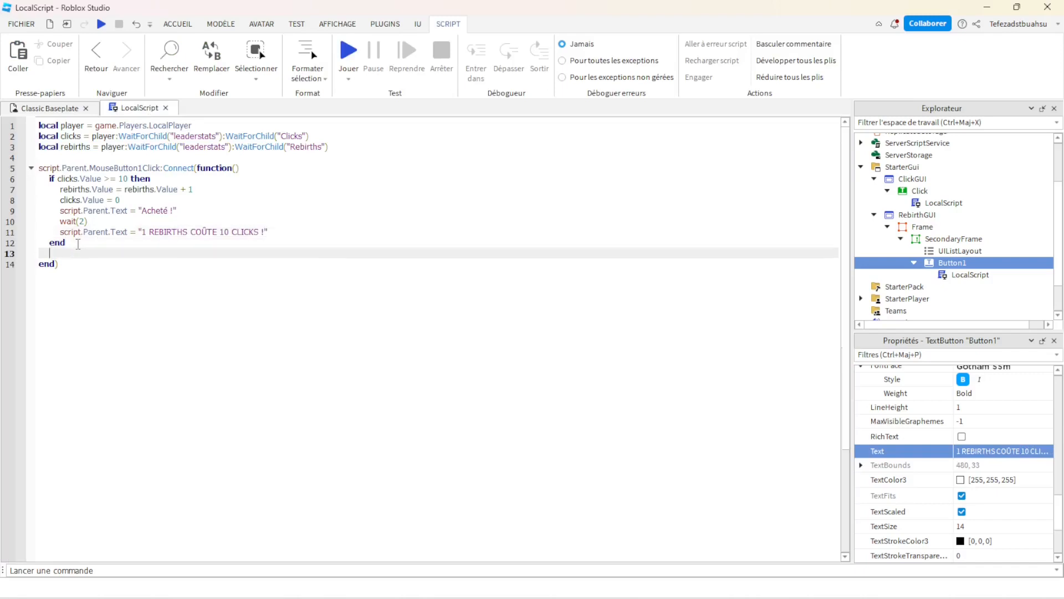
{"action": "type", "text": "if ckil"}
{"action": "type", "text": "licks"}
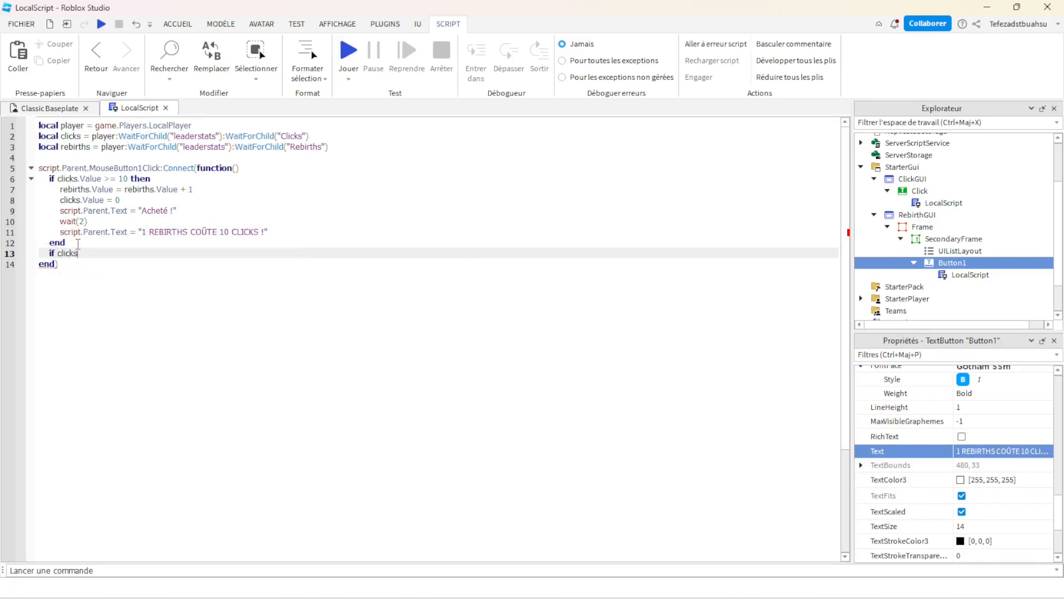
{"action": "type", "text": ".Value < 10"}
{"action": "type", "text": "then"}
{"action": "key", "text": "Return"}
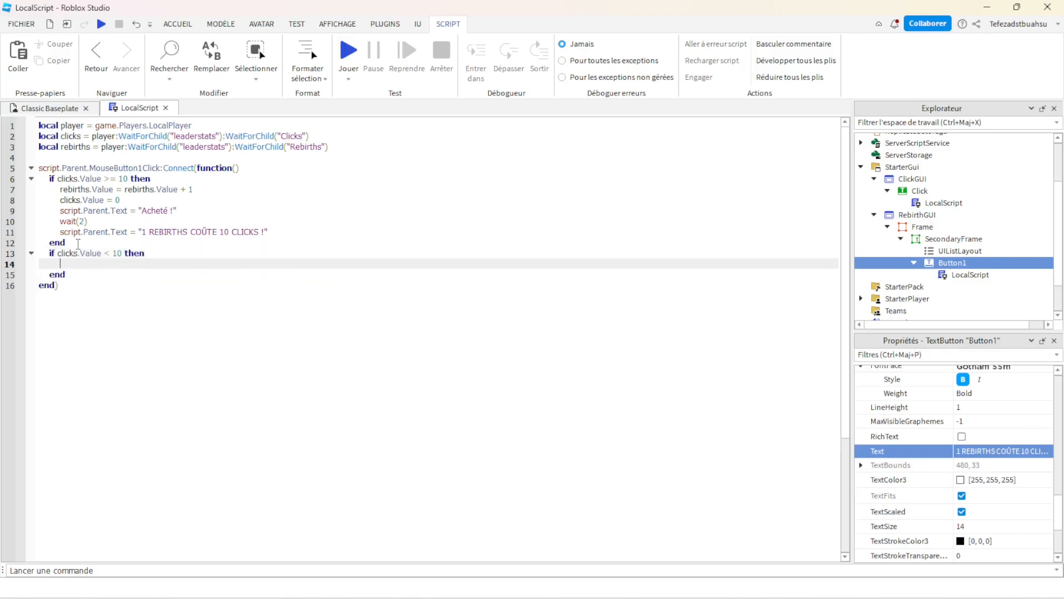
- Inside the new if block, assign "PAS ASSEZ DE CLICKS" to script.Parent.Text
{"action": "type", "text": "script.P"}
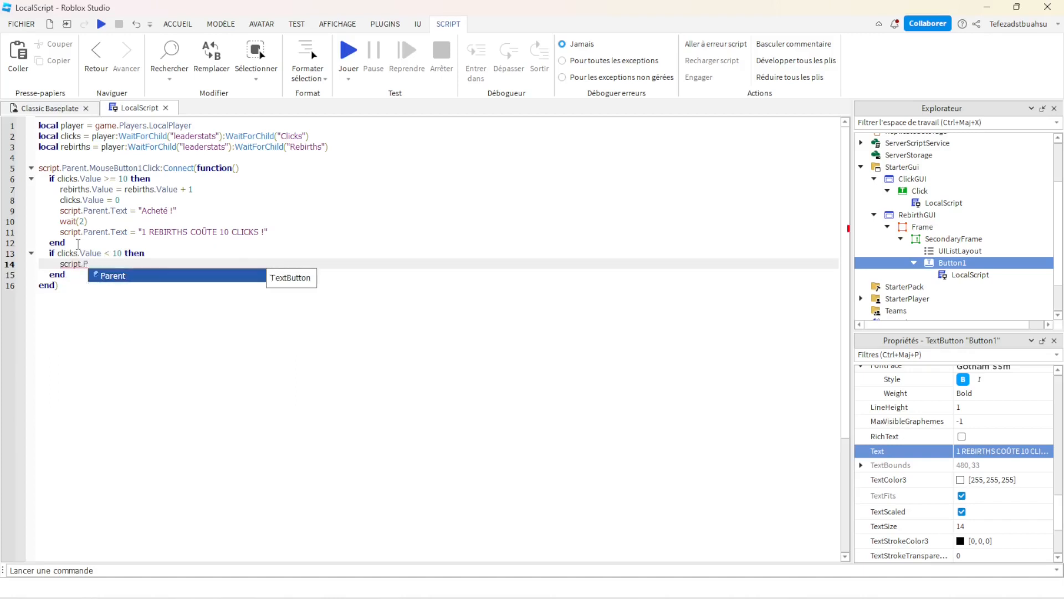
{"action": "key", "text": "Tab"}
{"action": "type", "text": ".T"}
{"action": "key", "text": "Tab"}
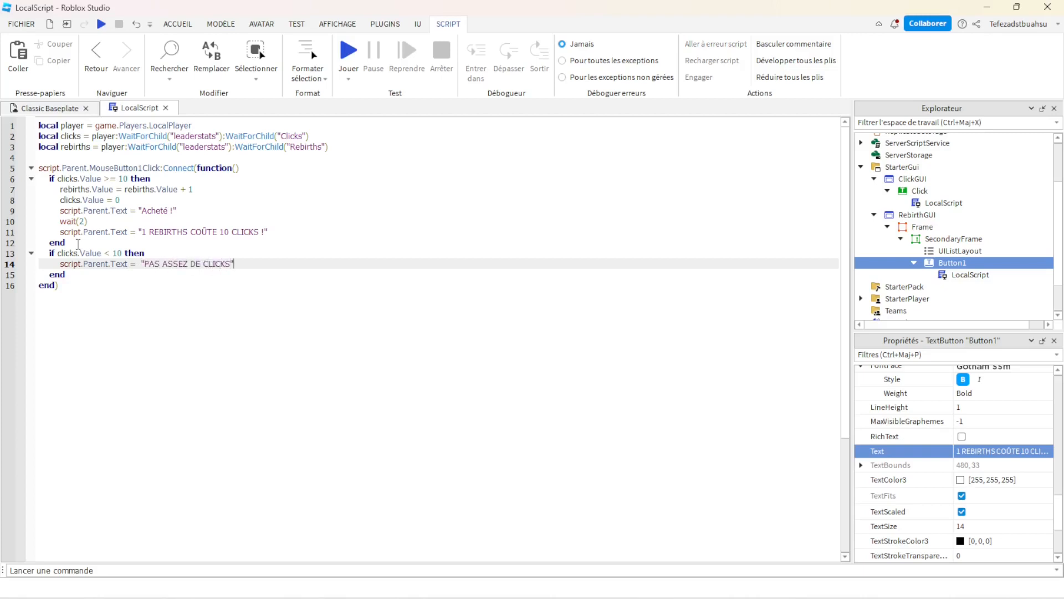
- Add a wait(2) call after the "PAS ASSEZ DE CLICKS" line and start a new line
{"action": "key", "text": "Return"}
{"action": "type", "text": "wait("}
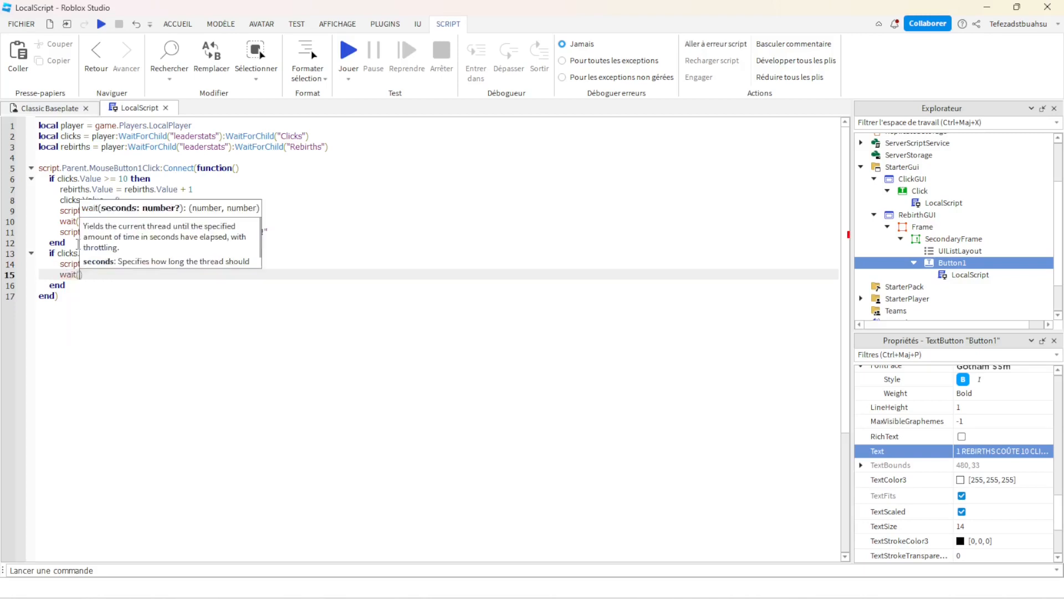
{"action": "type", "text": "2"}
{"action": "key", "text": "End"}
{"action": "key", "text": "Return"}
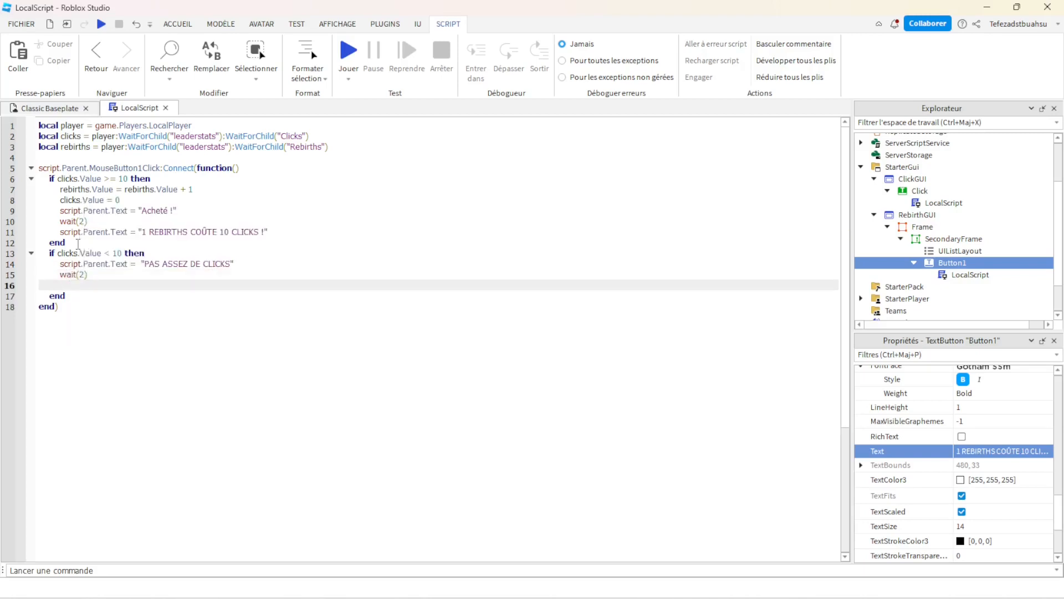
- Assign the copied text "1 REBIRTHS COÛTE 10 CLICKS !" to script.Parent.Text after the wait and close the LocalScript
{"action": "type", "text": "script.Parent.T"}
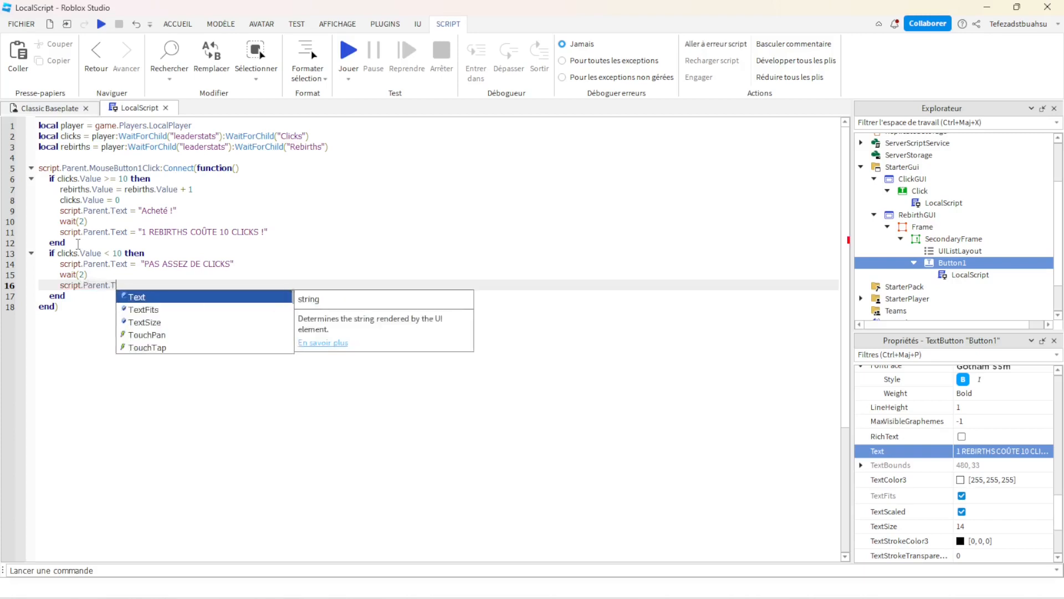
{"action": "type", "text": "ext ="}
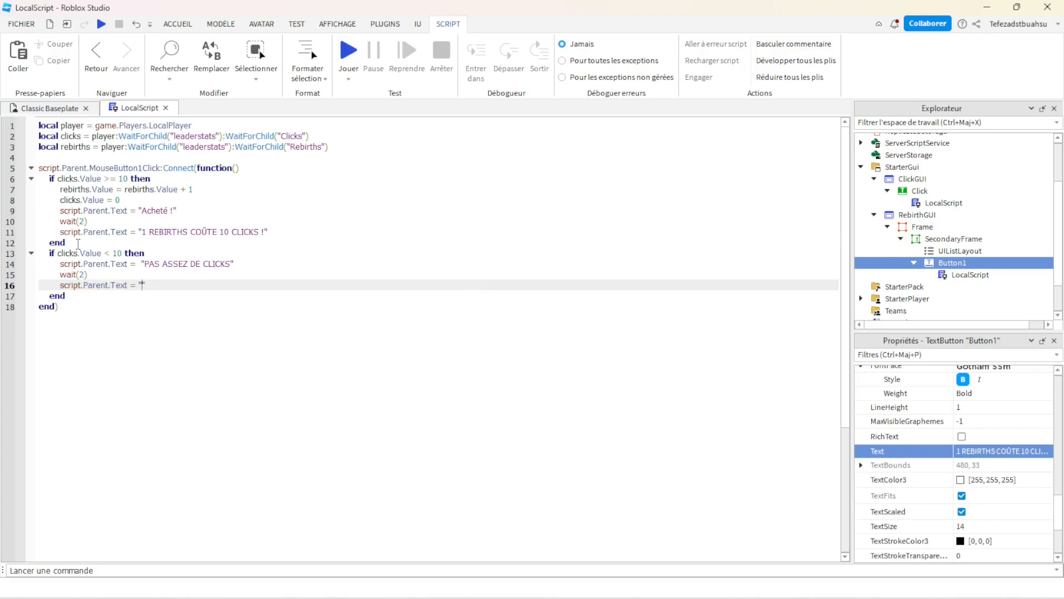
{"action": "type", "text": " \""}
{"action": "key", "text": "ctrl+v"}
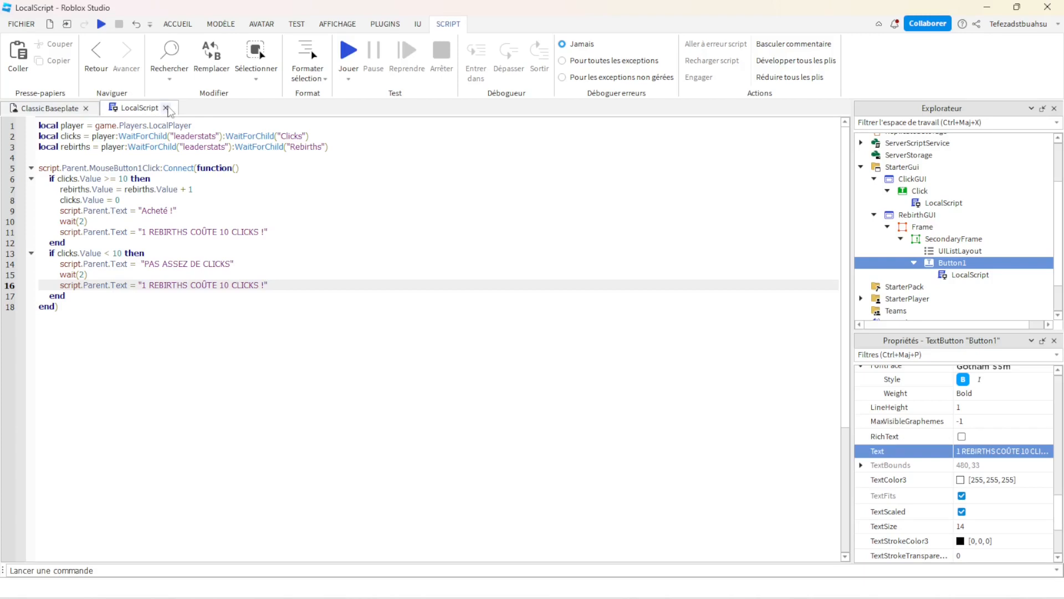
{"action": "left_click", "coordinate": [166, 108]}
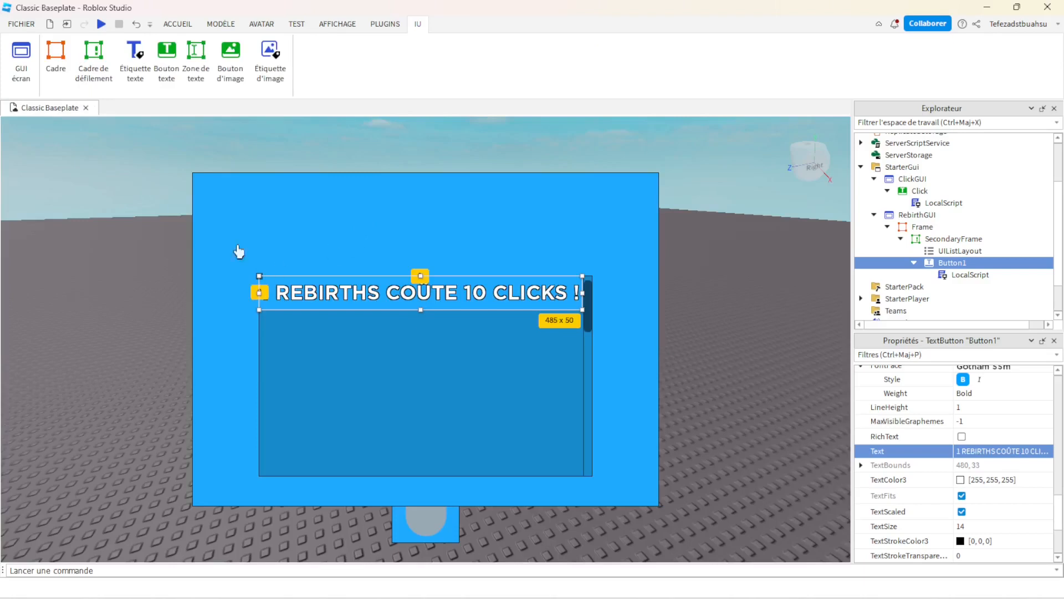
- Insert a TextLabel into the main Frame of RebirthGUI
{"action": "left_click", "coordinate": [438, 229]}
{"action": "left_click", "coordinate": [785, 248]}
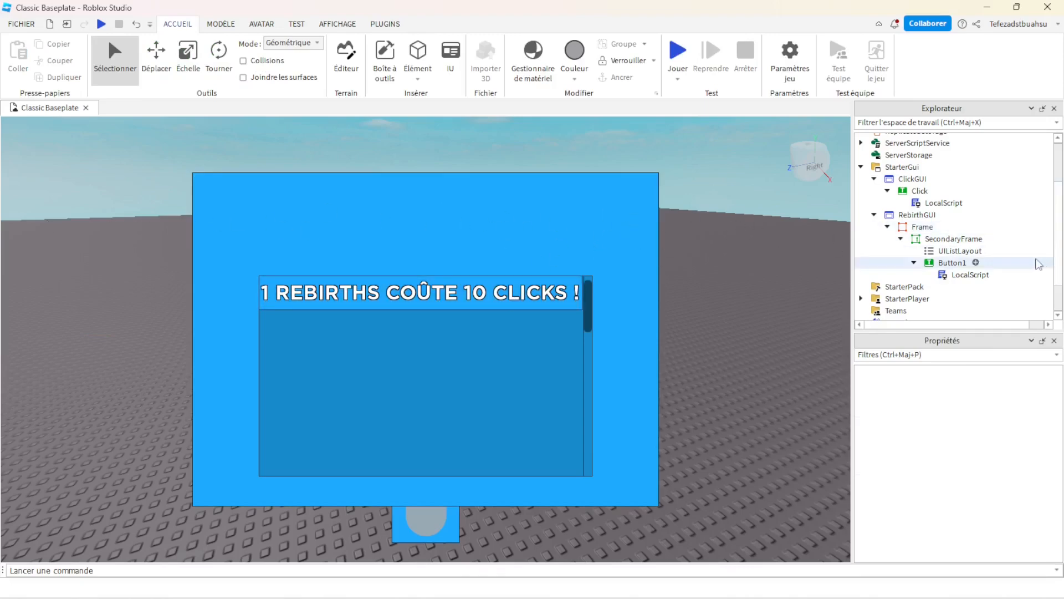
{"action": "left_click", "coordinate": [952, 263]}
{"action": "left_click", "coordinate": [940, 238]}
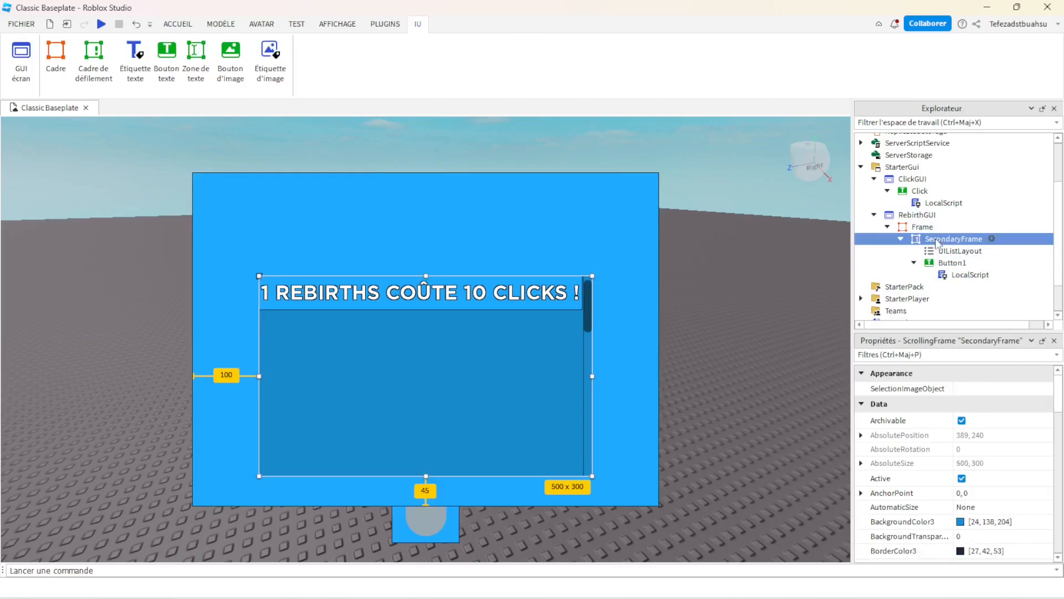
{"action": "left_click", "coordinate": [922, 227]}
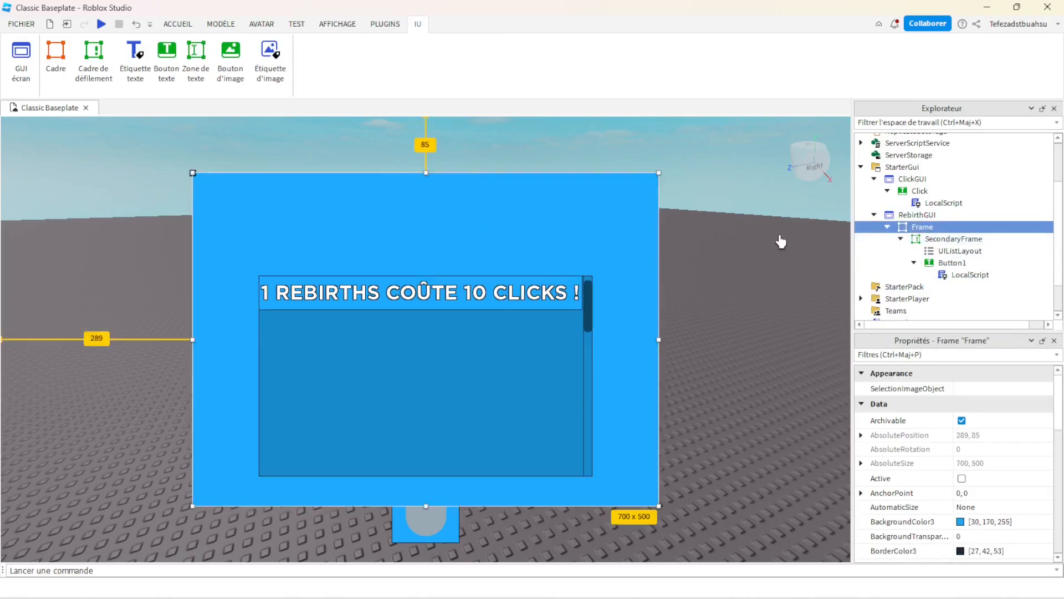
{"action": "left_click", "coordinate": [942, 228]}
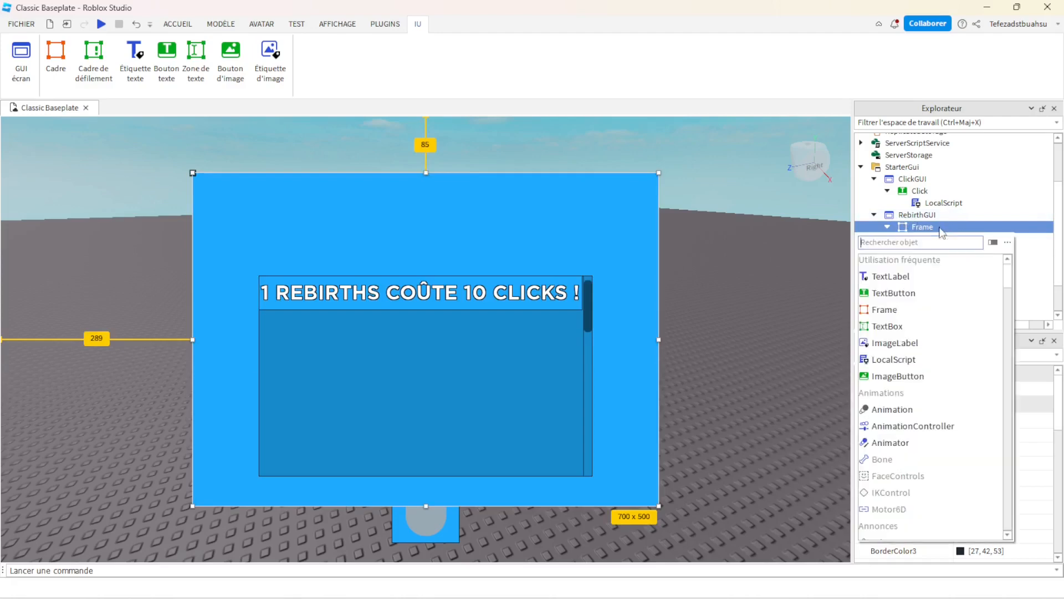
{"action": "left_click", "coordinate": [906, 277]}
- Move and resize the new TextLabel to 700 x 89 so it spans the upper edge of the blue Frame
{"action": "left_click", "coordinate": [290, 193]}
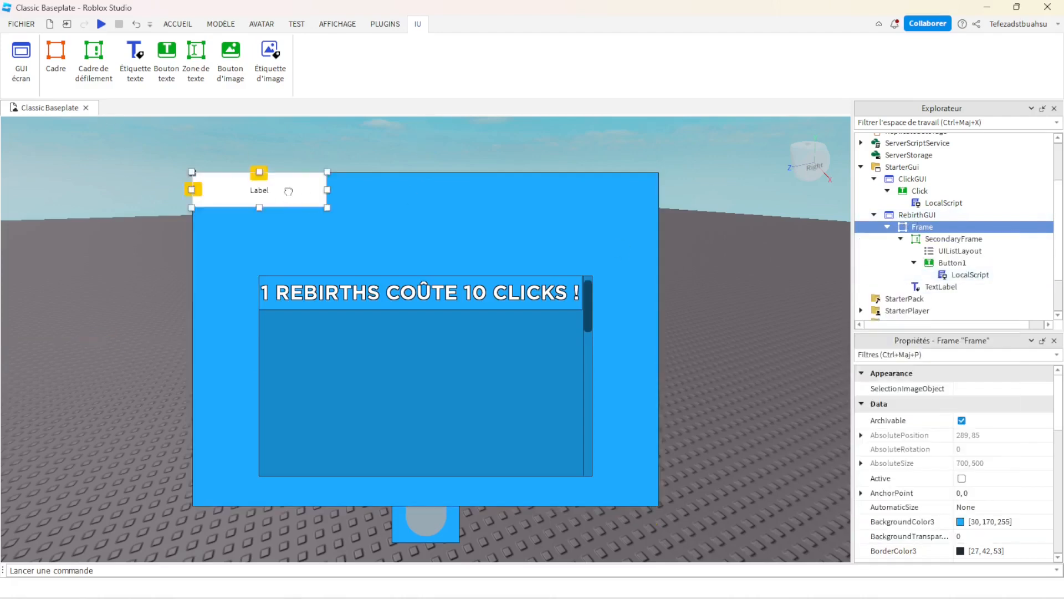
{"action": "left_click_drag", "start_coordinate": [310, 202], "coordinate": [660, 233]}
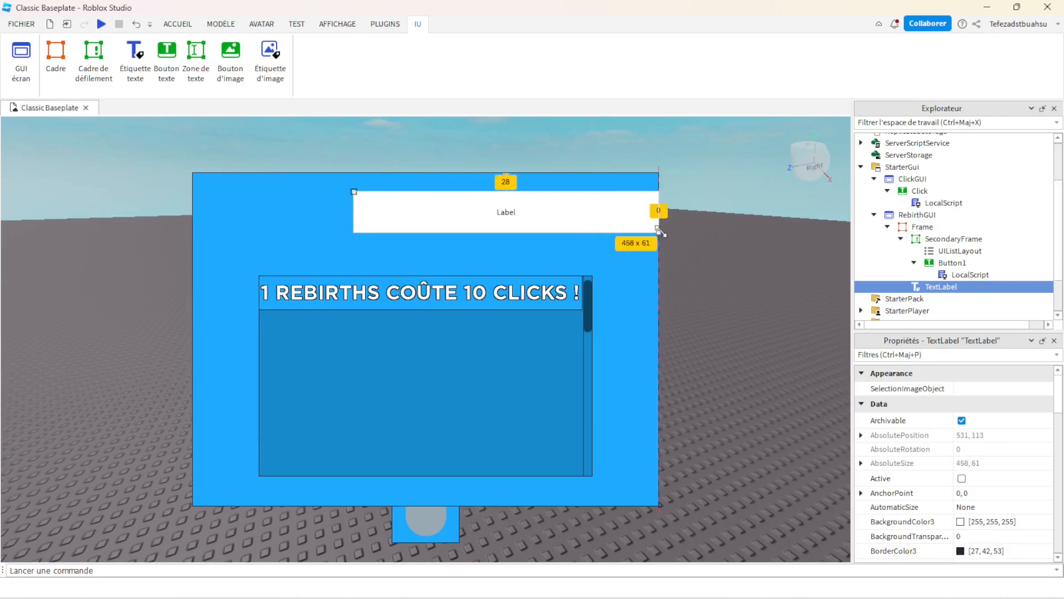
{"action": "left_click_drag", "start_coordinate": [353, 191], "coordinate": [192, 173]}
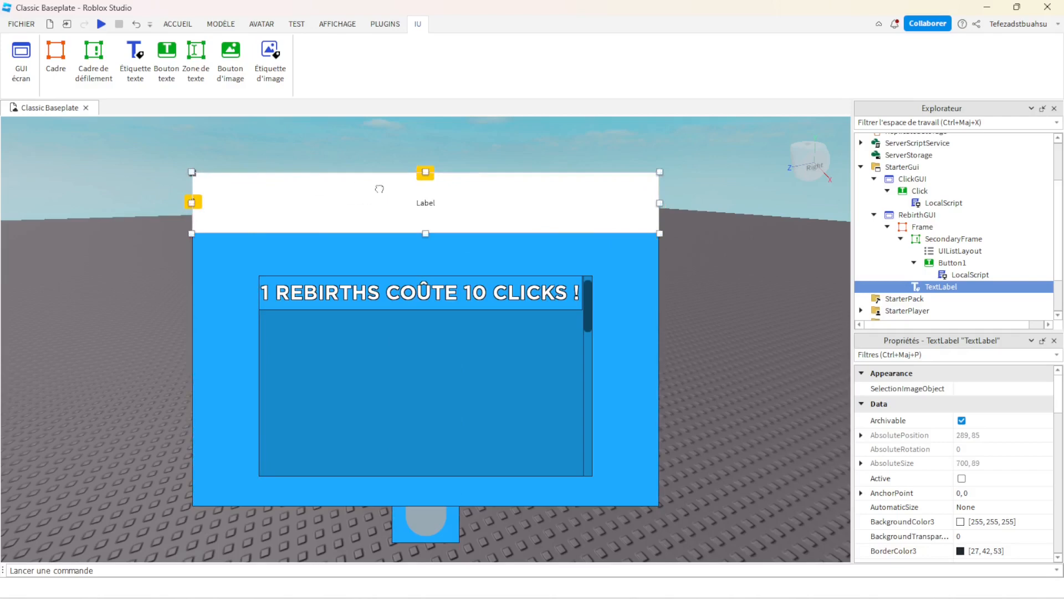
- Copy Button1's background colour 30, 170, 255 to the TextLabel's BackgroundColor3
{"action": "left_click", "coordinate": [1009, 524]}
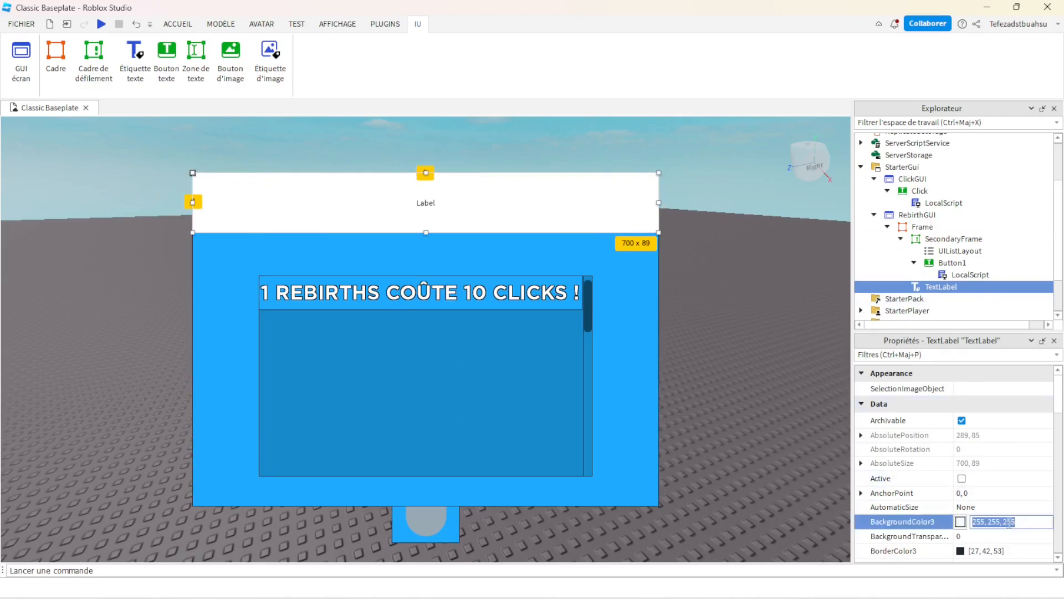
{"action": "left_click", "coordinate": [952, 263]}
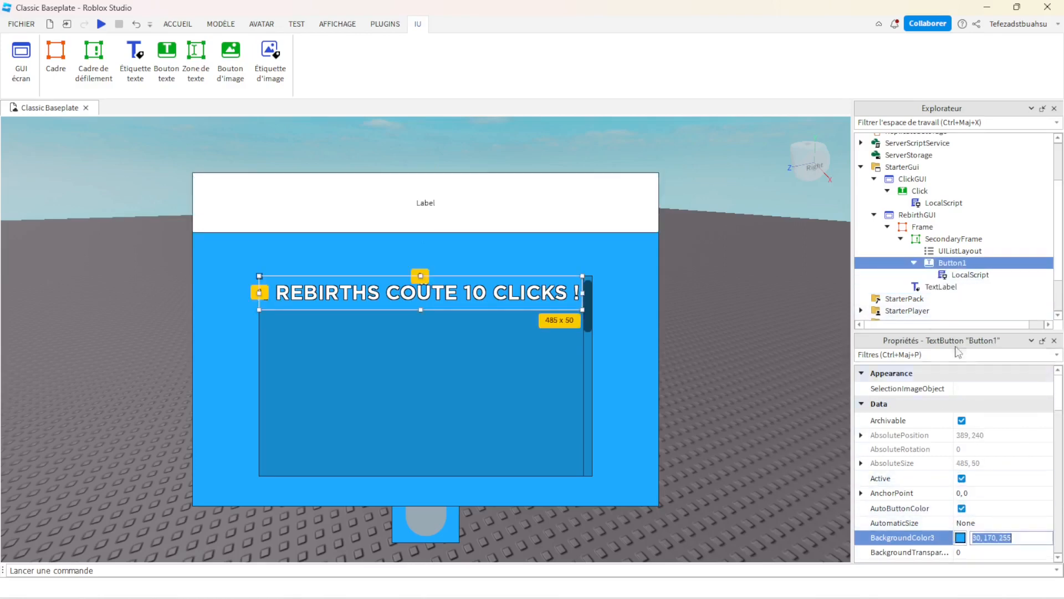
{"action": "left_click", "coordinate": [943, 287]}
{"action": "left_click", "coordinate": [998, 522]}
{"action": "type", "text": "30, 170, 255"}
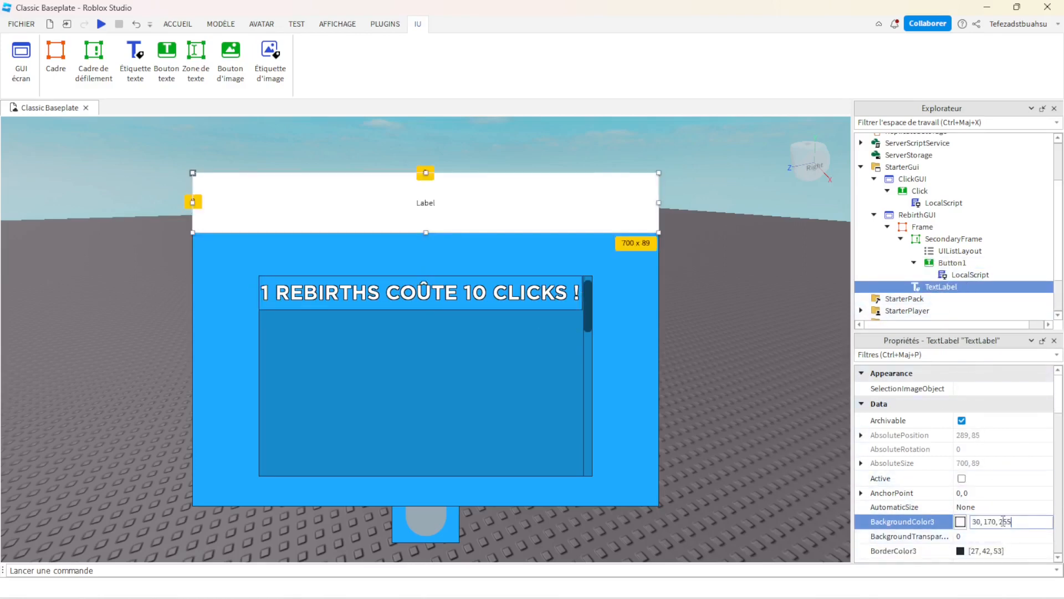
{"action": "key", "text": "Return"}
{"action": "left_click", "coordinate": [961, 521]}
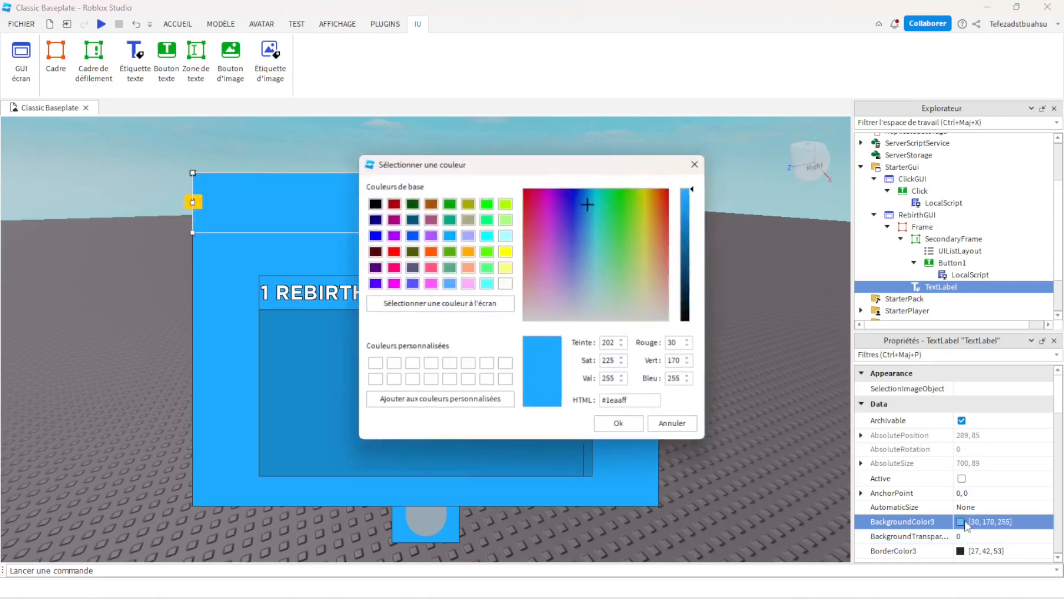
{"action": "left_click", "coordinate": [629, 426]}
- Copy SecondaryFrame's background colour 24, 138, 204 to the TextLabel's BackgroundColor3
{"action": "left_click", "coordinate": [948, 239]}
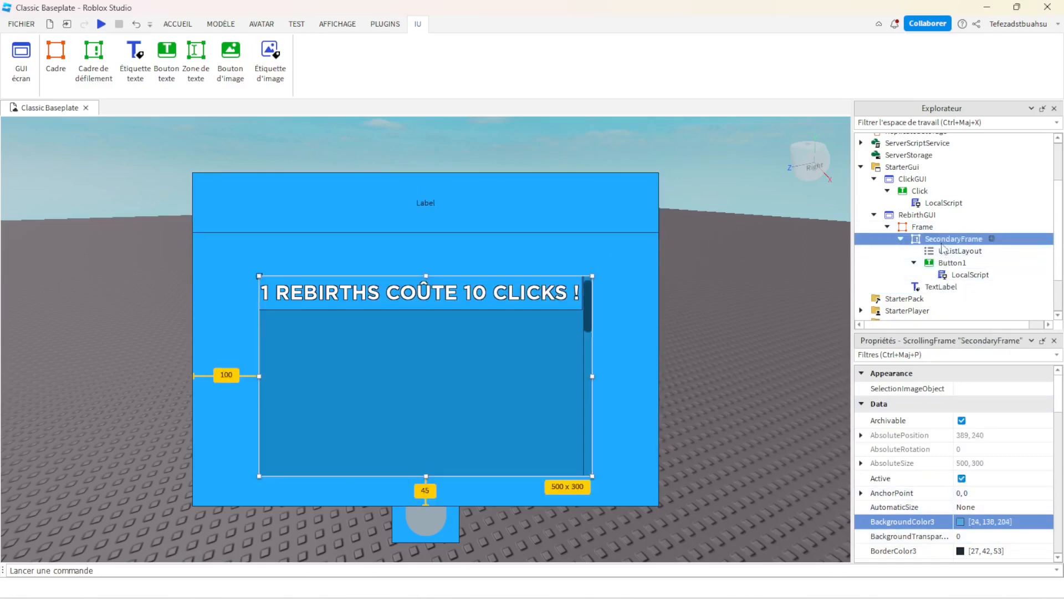
{"action": "left_click", "coordinate": [1015, 521]}
{"action": "key", "text": "ctrl+c"}
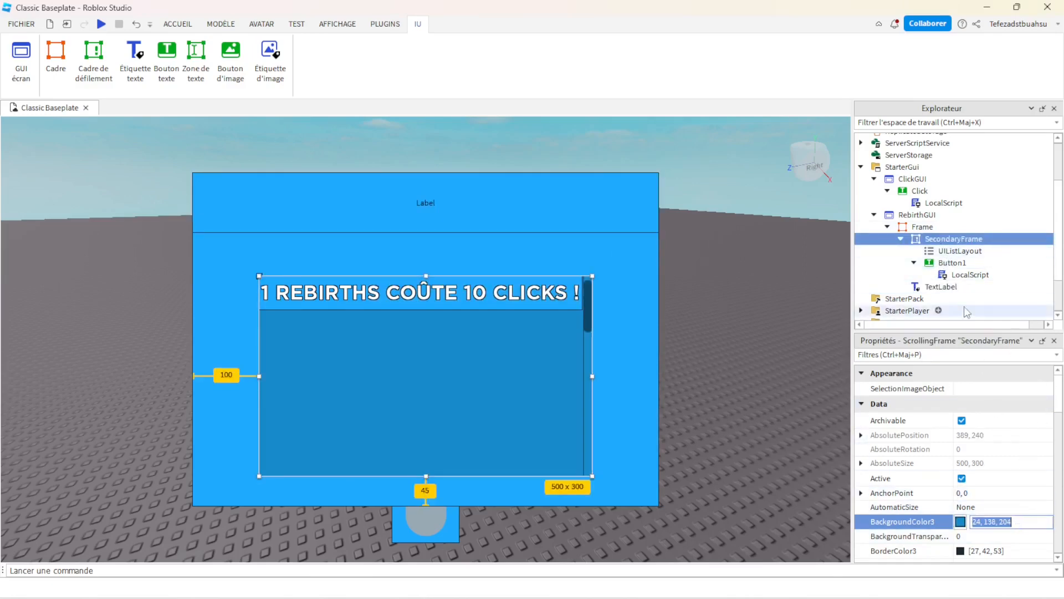
{"action": "left_click", "coordinate": [941, 286]}
{"action": "key", "text": "ctrl+v"}
{"action": "key", "text": "Return"}
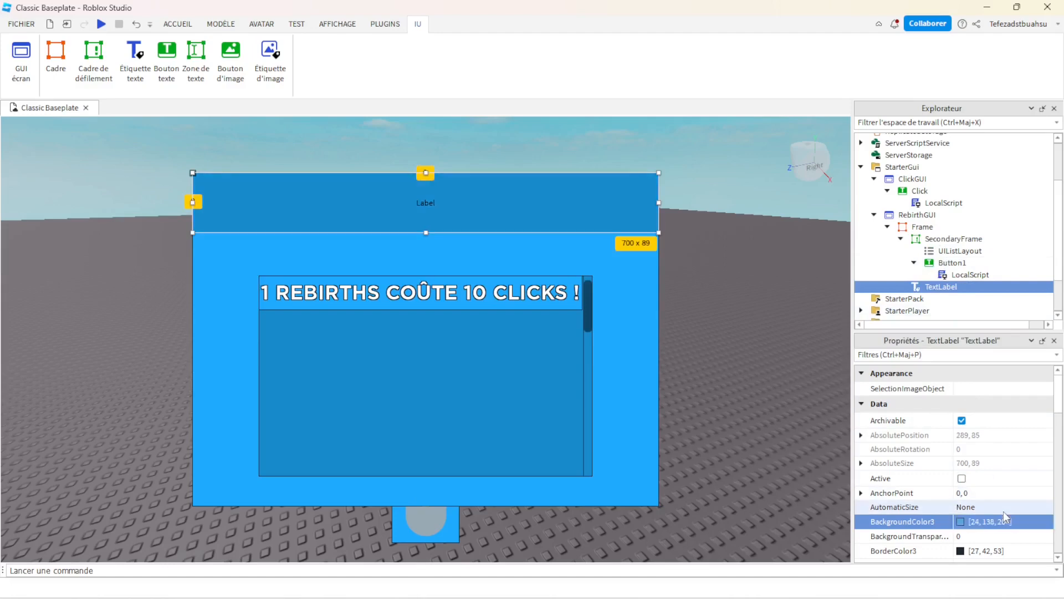
- Set the TextLabel's font to bold Gotham SSm
{"action": "scroll", "coordinate": [962, 427], "scroll_direction": "down", "scroll_amount": 5}
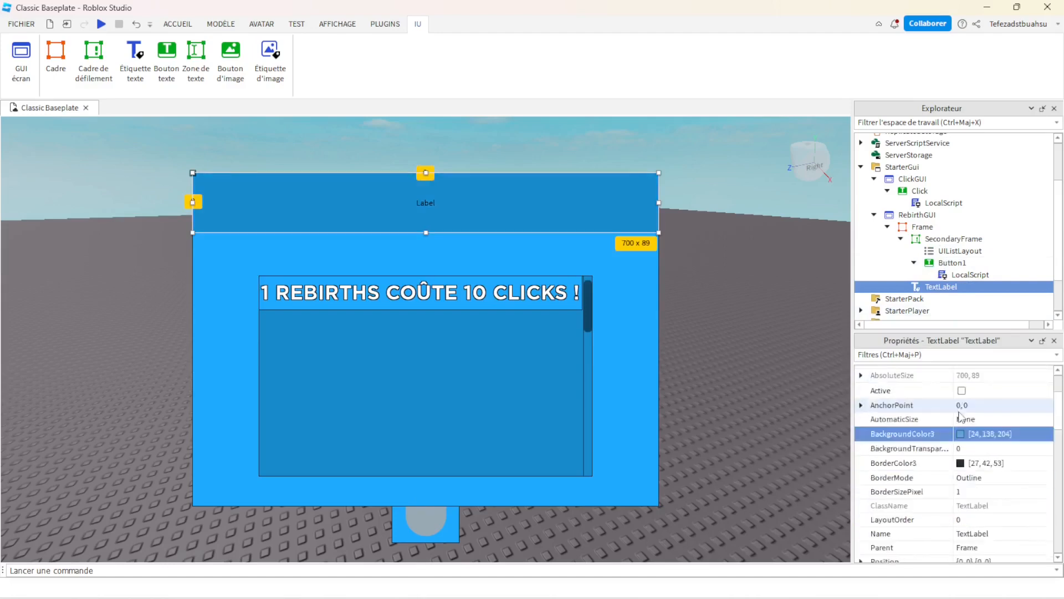
{"action": "scroll", "coordinate": [961, 420], "scroll_direction": "up", "scroll_amount": 1}
{"action": "scroll", "coordinate": [962, 420], "scroll_direction": "down", "scroll_amount": 5}
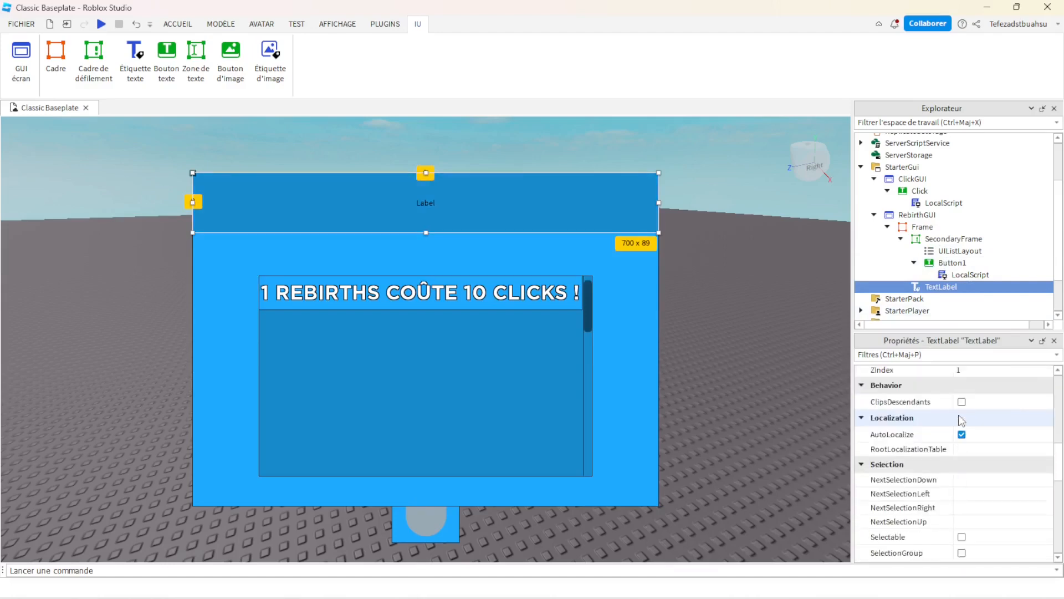
{"action": "scroll", "coordinate": [962, 421], "scroll_direction": "down", "scroll_amount": 3}
{"action": "left_click", "coordinate": [963, 406]}
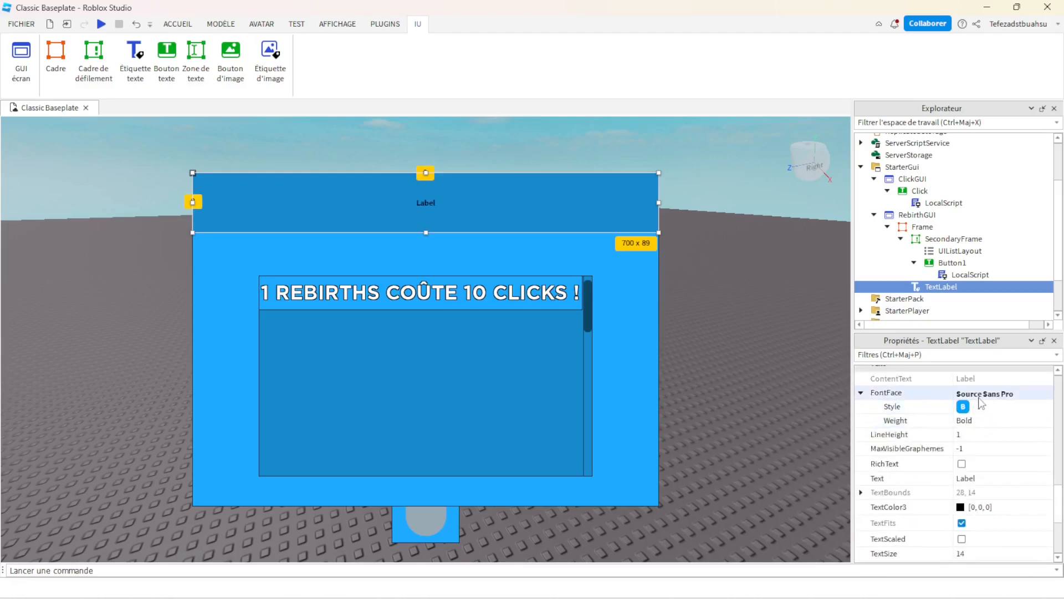
{"action": "left_click", "coordinate": [998, 394]}
{"action": "left_click", "coordinate": [992, 281]}
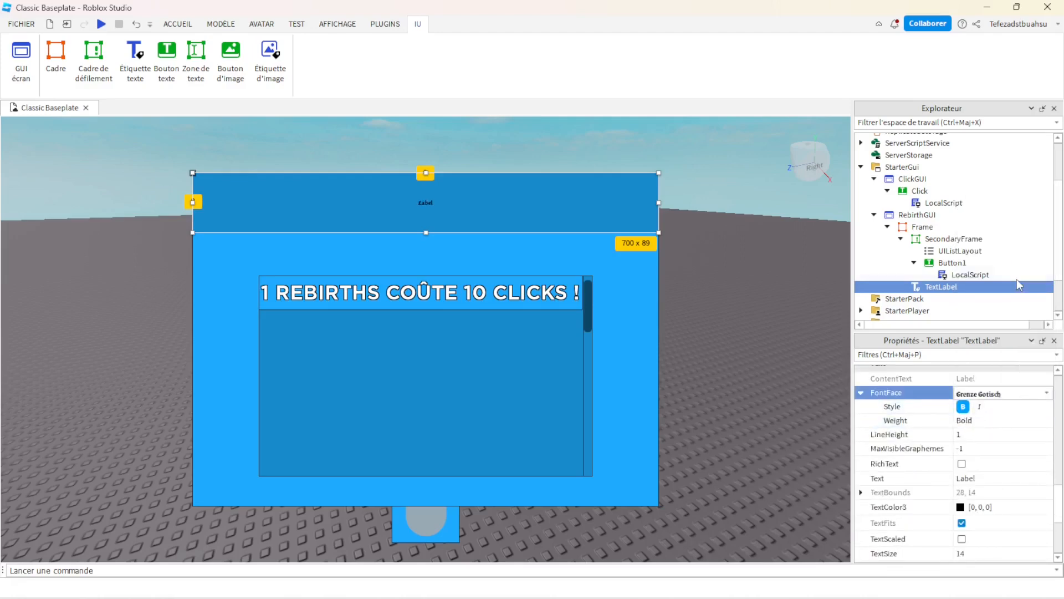
{"action": "left_click", "coordinate": [992, 395]}
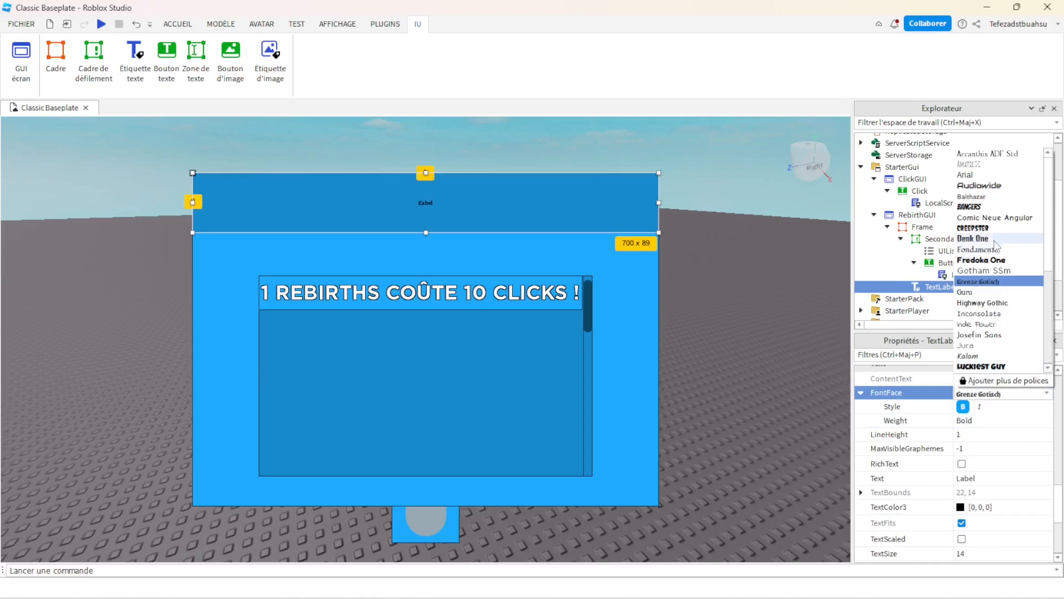
{"action": "left_click", "coordinate": [1003, 275]}
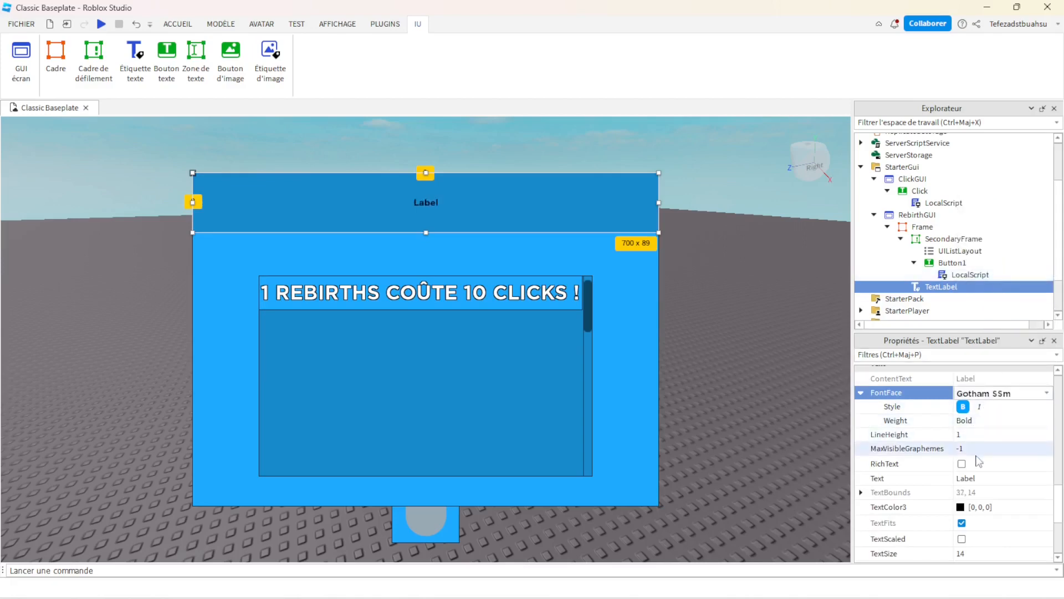
- Set the TextLabel's text colour to white (255, 255, 255) and its TextStrokeTransparency to 0
{"action": "left_click", "coordinate": [963, 507]}
{"action": "left_click_drag", "start_coordinate": [690, 217], "coordinate": [694, 164]}
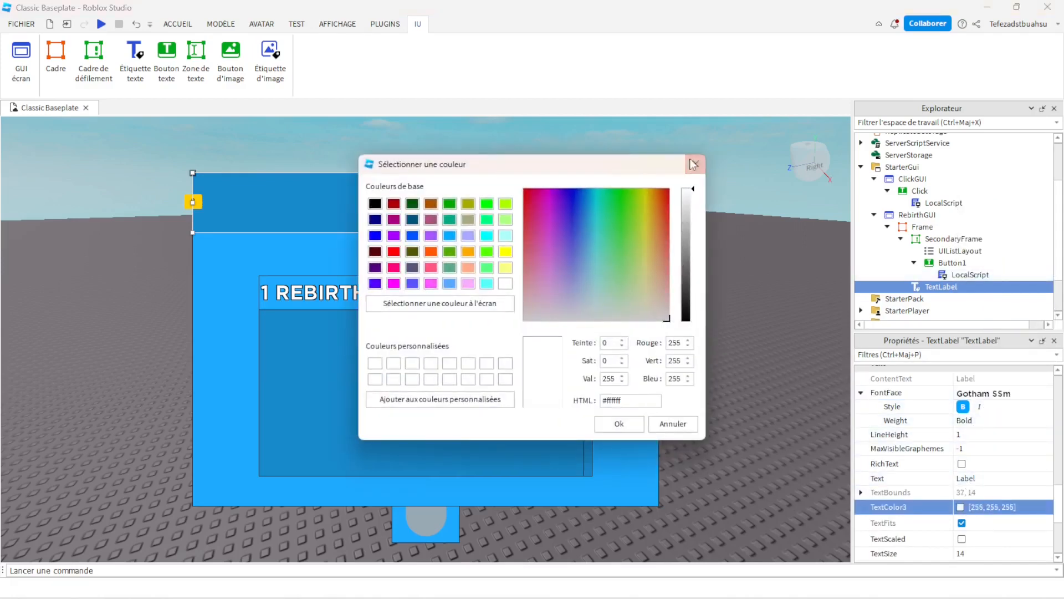
{"action": "left_click", "coordinate": [619, 423]}
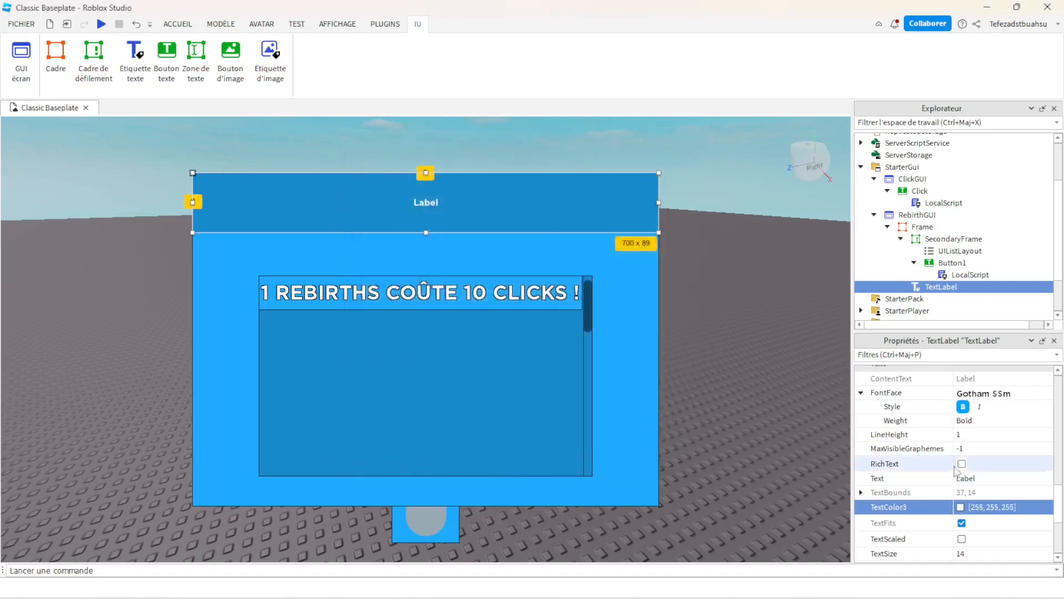
{"action": "scroll", "coordinate": [954, 499], "scroll_direction": "down", "scroll_amount": 1}
{"action": "left_click", "coordinate": [973, 539]}
{"action": "type", "text": "0"}
{"action": "key", "text": "Return"}
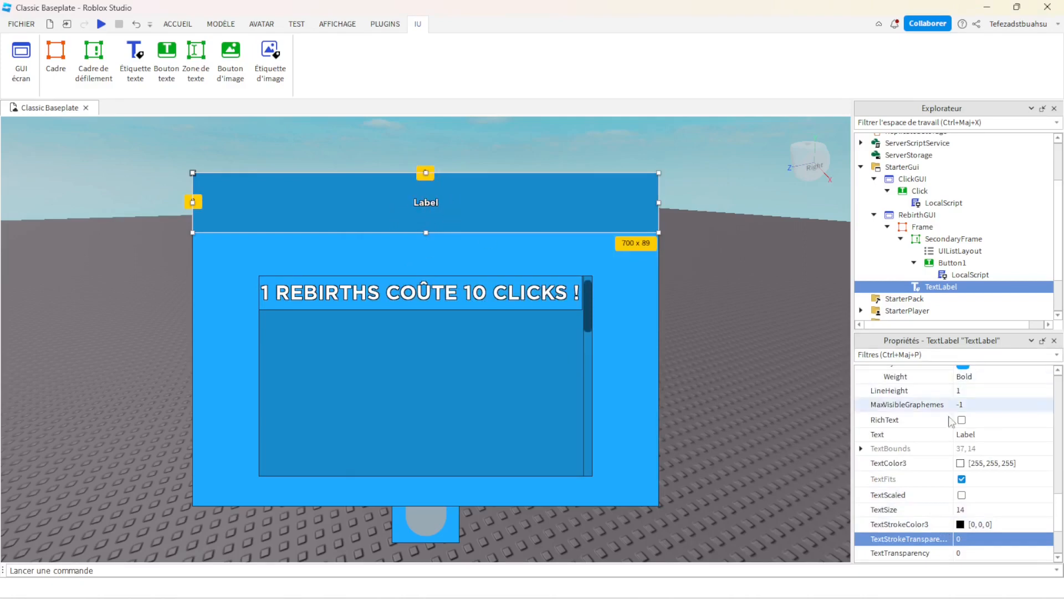
- Enable TextScaled on the TextLabel and set its text to "SHOP DE REBIRTHS"
{"action": "scroll", "coordinate": [1007, 477], "scroll_direction": "down", "scroll_amount": 1}
{"action": "scroll", "coordinate": [986, 483], "scroll_direction": "up", "scroll_amount": 1}
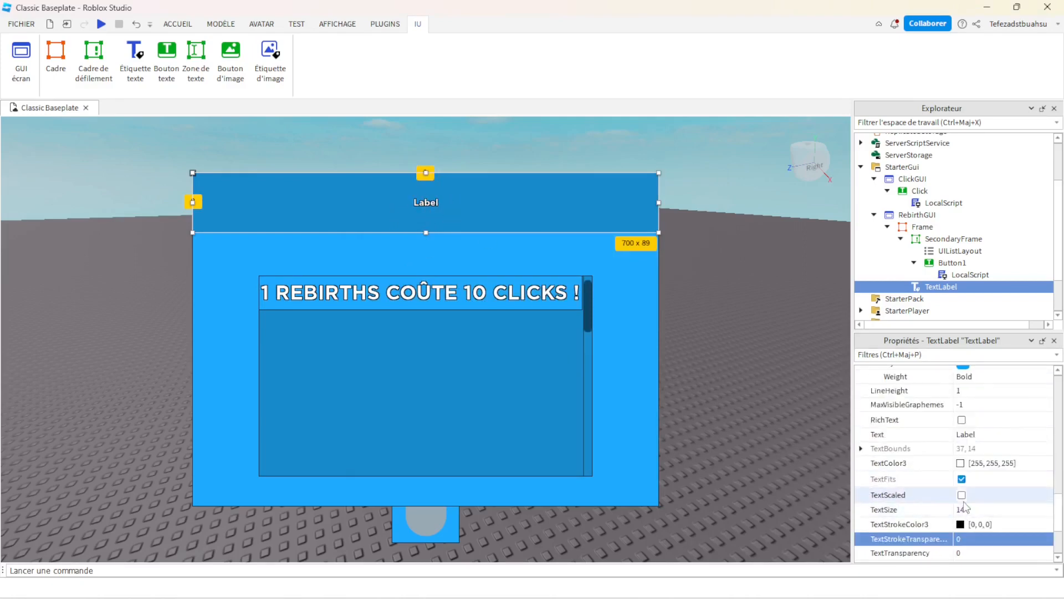
{"action": "left_click", "coordinate": [962, 495]}
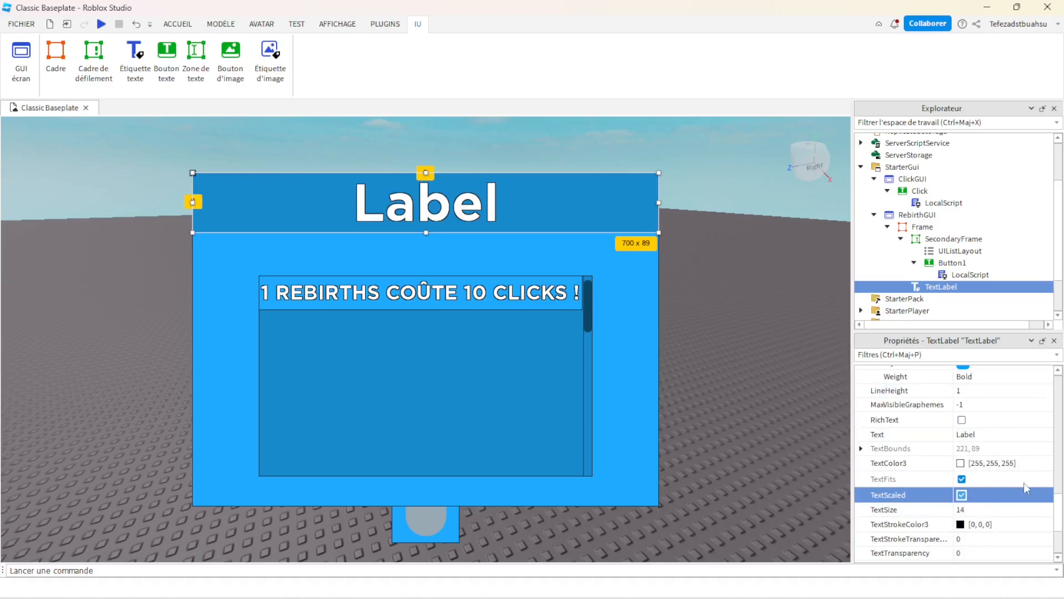
{"action": "left_click", "coordinate": [978, 434]}
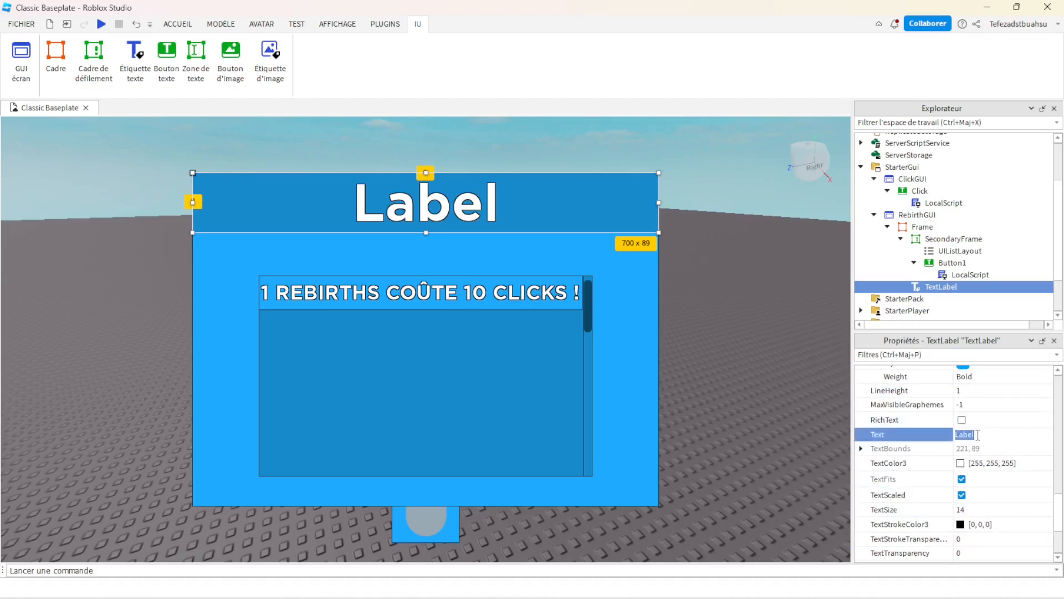
{"action": "type", "text": "S"}
{"action": "type", "text": "HOP DE REBIRTHS"}
{"action": "key", "text": "Return"}
{"action": "left_click", "coordinate": [731, 310]}
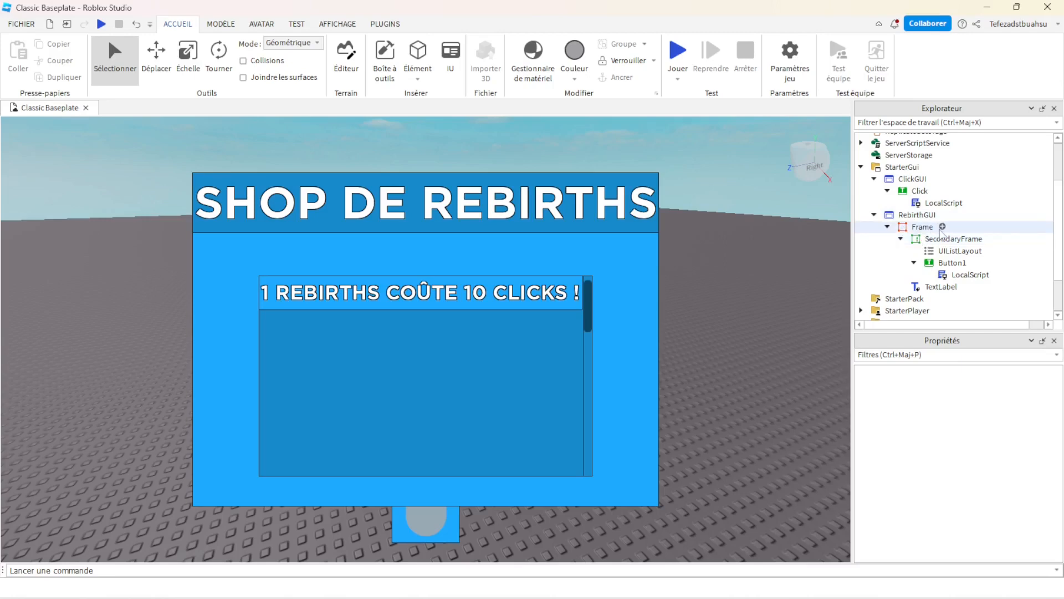
- Insert a TextButton into the main Frame, shrink it to 50 x 50 and place it just under the title's right end
{"action": "left_click", "coordinate": [941, 228]}
{"action": "left_click", "coordinate": [891, 292]}
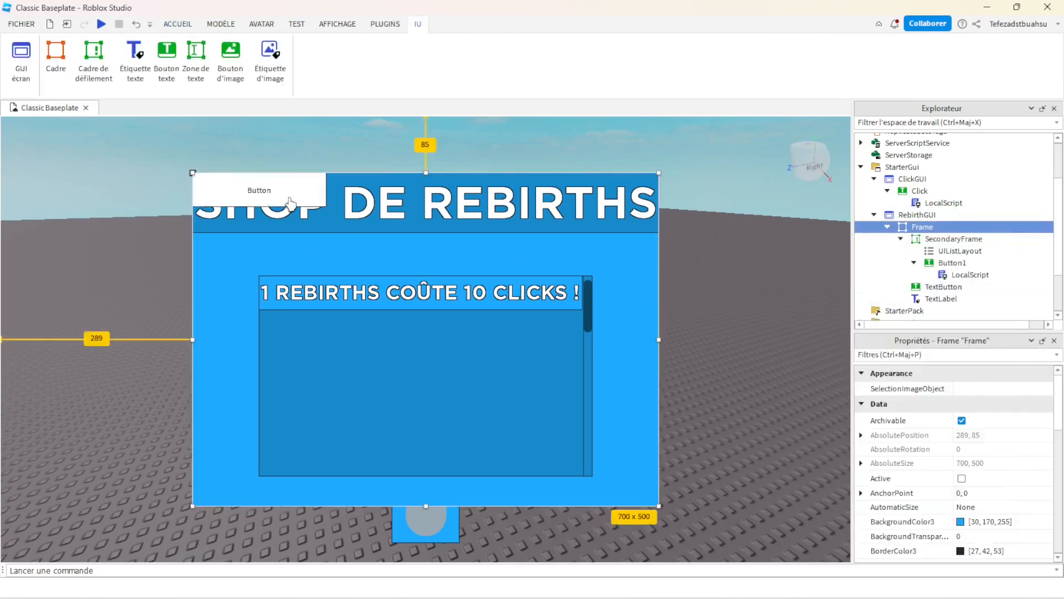
{"action": "left_click_drag", "start_coordinate": [274, 193], "coordinate": [591, 262]}
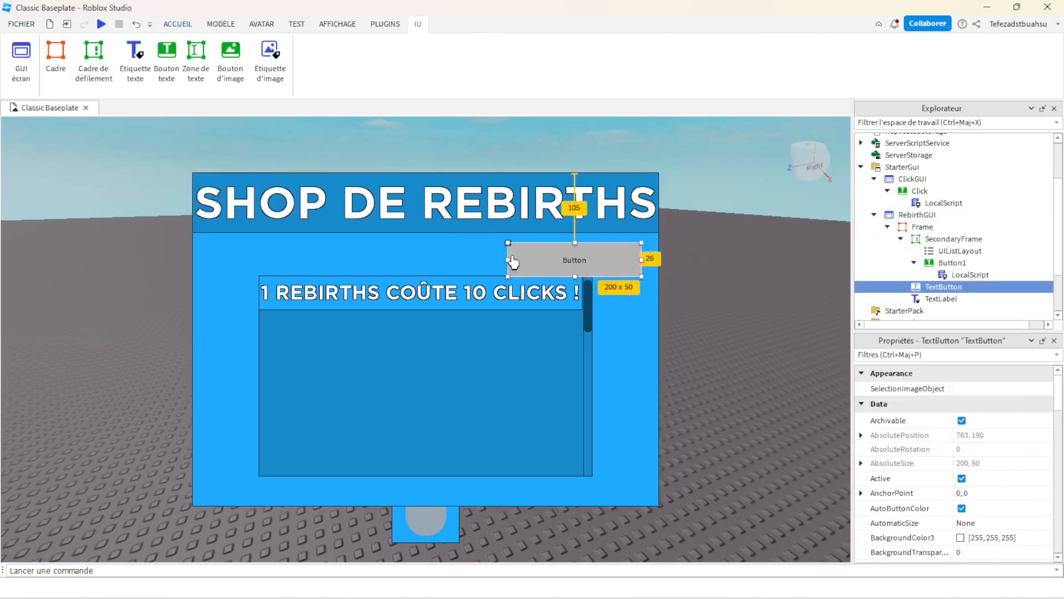
{"action": "left_click_drag", "start_coordinate": [509, 265], "coordinate": [608, 270]}
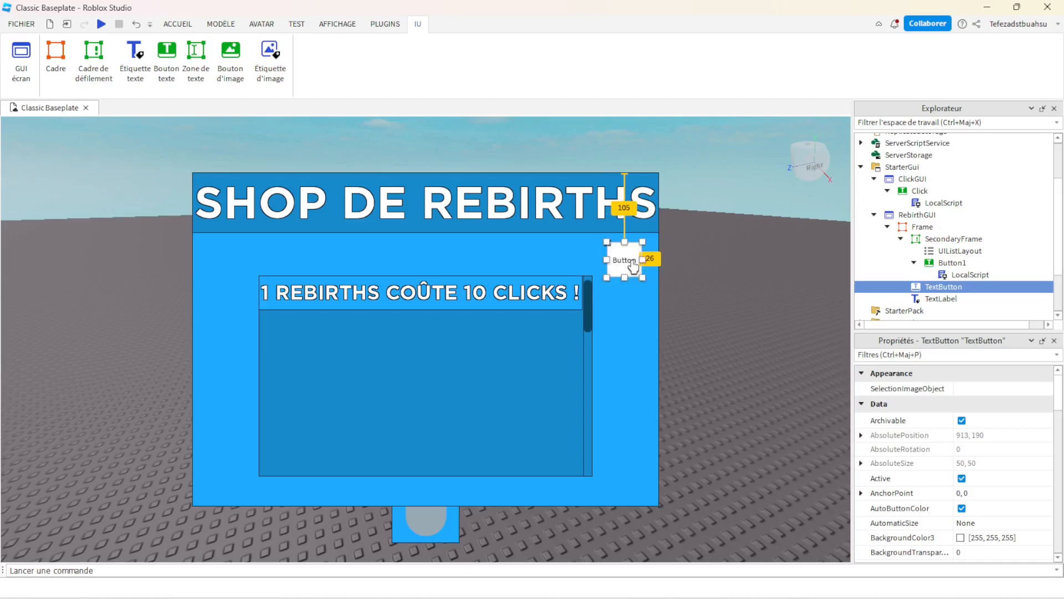
{"action": "left_click_drag", "start_coordinate": [632, 268], "coordinate": [644, 263]}
{"action": "left_click", "coordinate": [726, 266]}
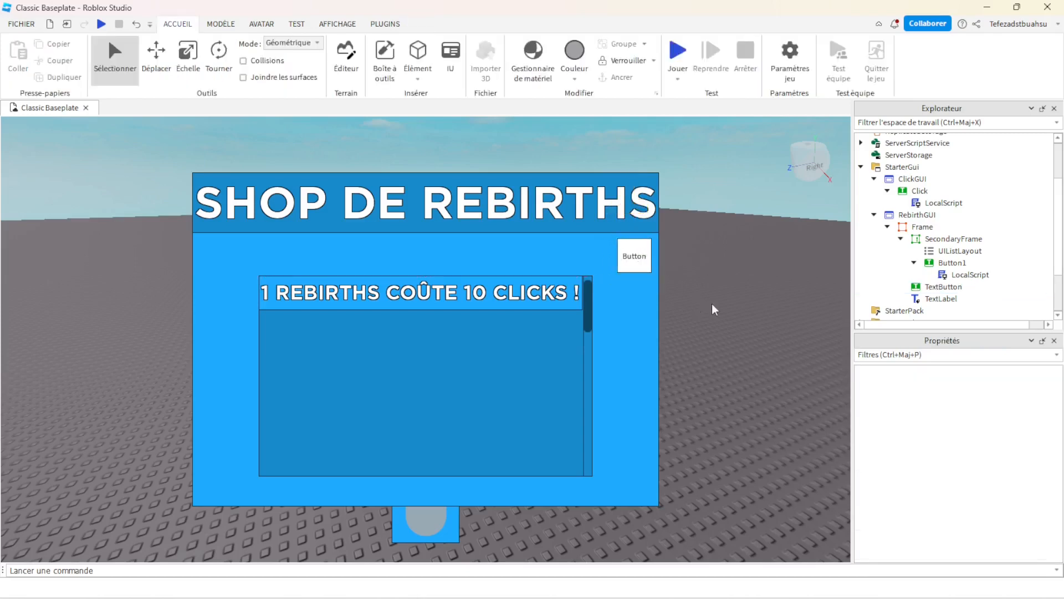
- Set the new TextButton's BackgroundColor3 to red (255, 0, 0)
{"action": "left_click", "coordinate": [952, 263]}
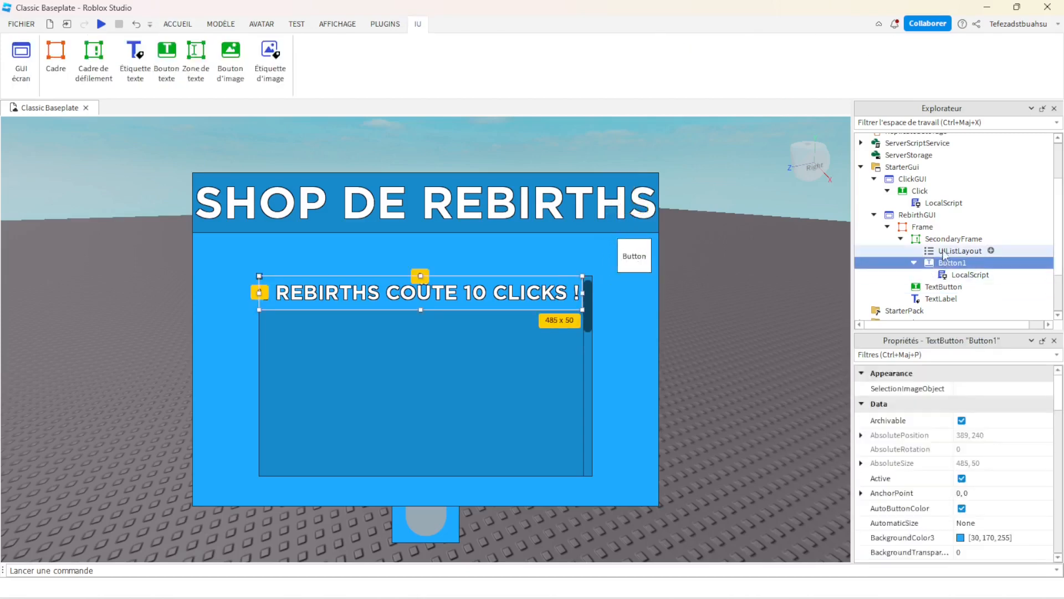
{"action": "left_click", "coordinate": [959, 251]}
{"action": "left_click", "coordinate": [953, 275]}
{"action": "left_click", "coordinate": [943, 287]}
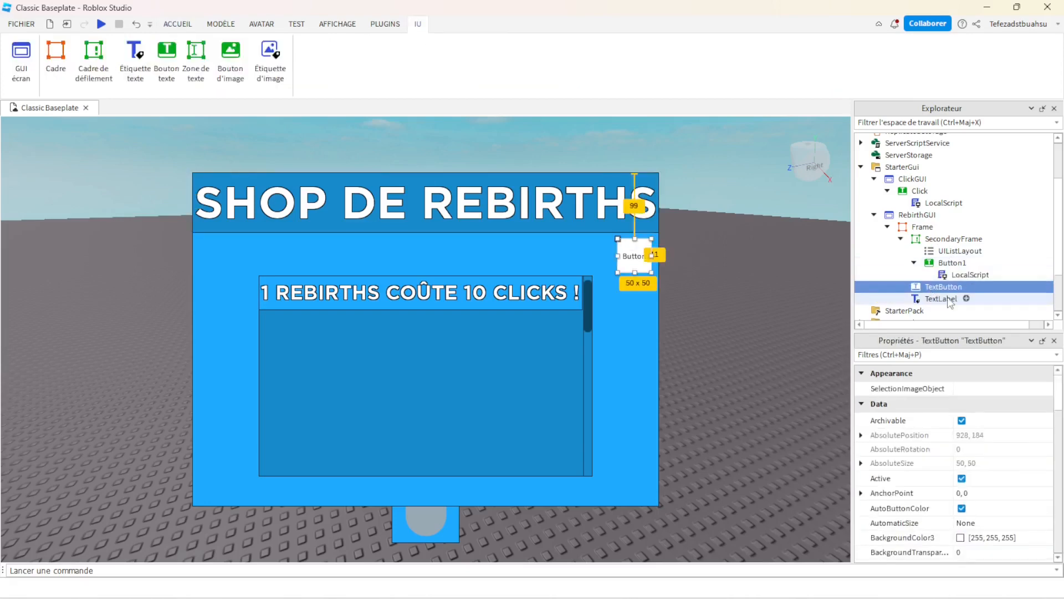
{"action": "scroll", "coordinate": [925, 538], "scroll_direction": "down", "scroll_amount": 3}
{"action": "left_click", "coordinate": [920, 450]}
{"action": "left_click", "coordinate": [961, 450]}
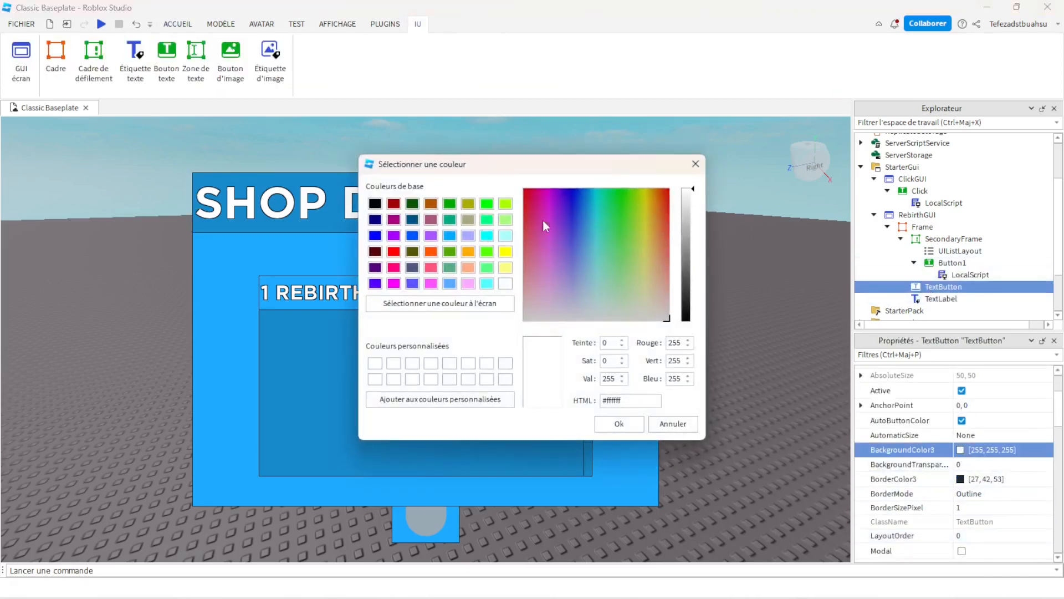
{"action": "left_click_drag", "start_coordinate": [546, 226], "coordinate": [756, 161]}
{"action": "left_click", "coordinate": [620, 423]}
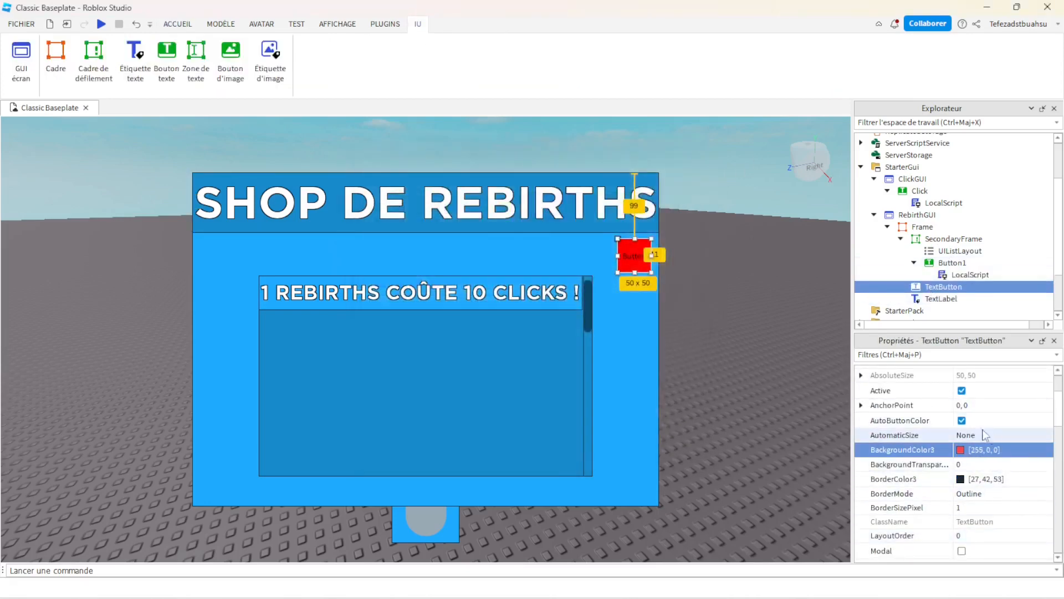
- Set the red TextButton's font to bold Gotham SSm
{"action": "scroll", "coordinate": [992, 443], "scroll_direction": "down", "scroll_amount": 3}
{"action": "scroll", "coordinate": [964, 431], "scroll_direction": "down", "scroll_amount": 2}
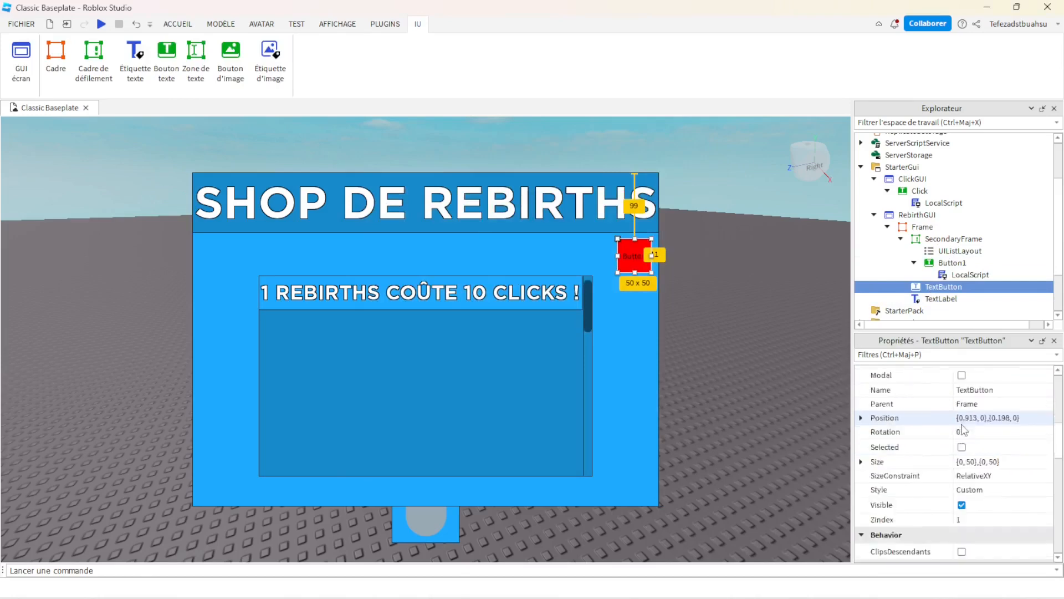
{"action": "scroll", "coordinate": [963, 430], "scroll_direction": "down", "scroll_amount": 5}
{"action": "left_click", "coordinate": [963, 424]}
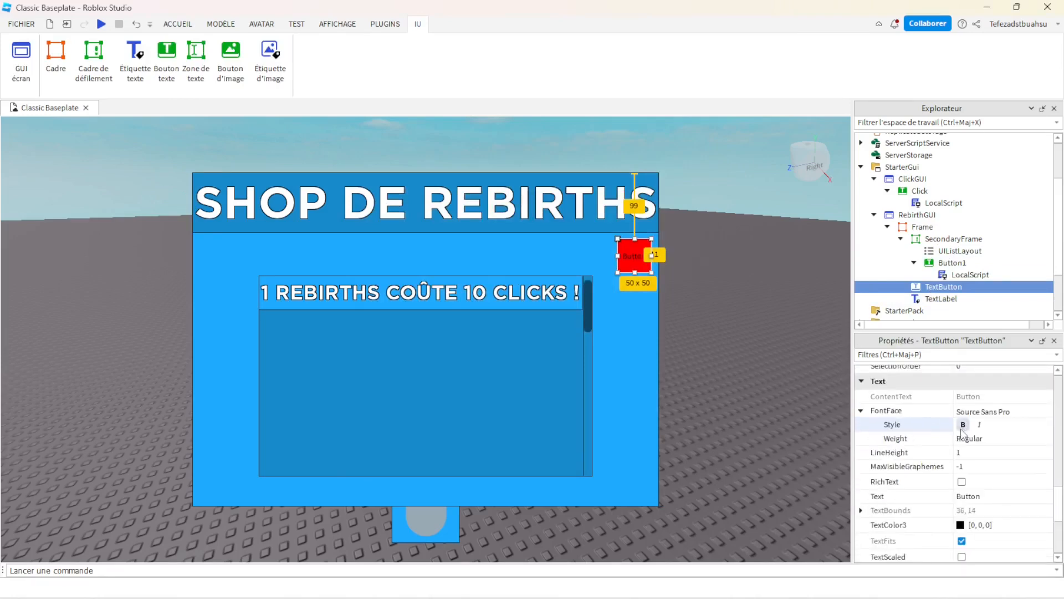
{"action": "left_click", "coordinate": [983, 412]}
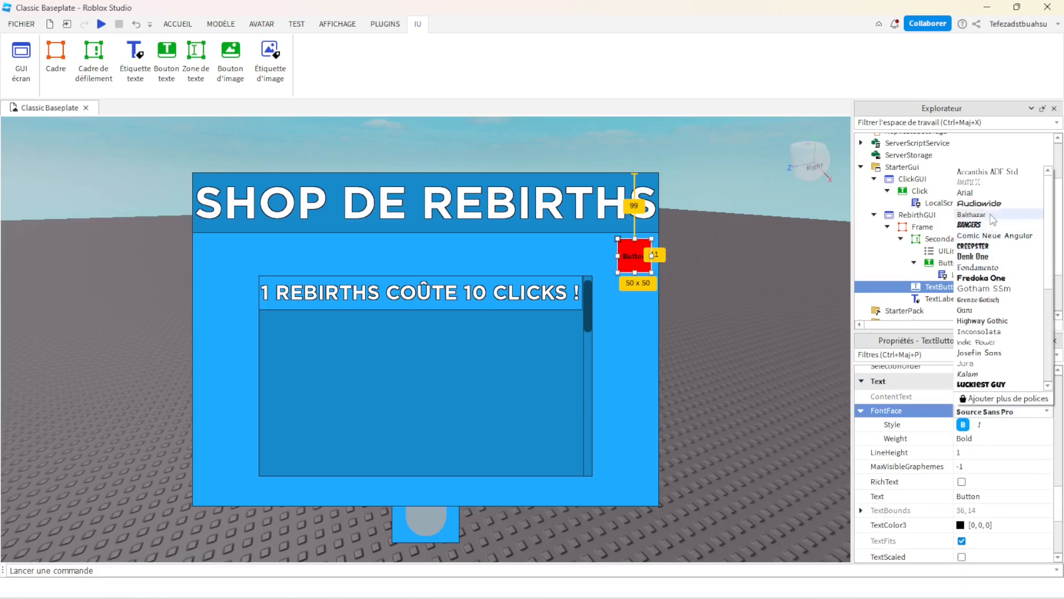
{"action": "left_click", "coordinate": [986, 288]}
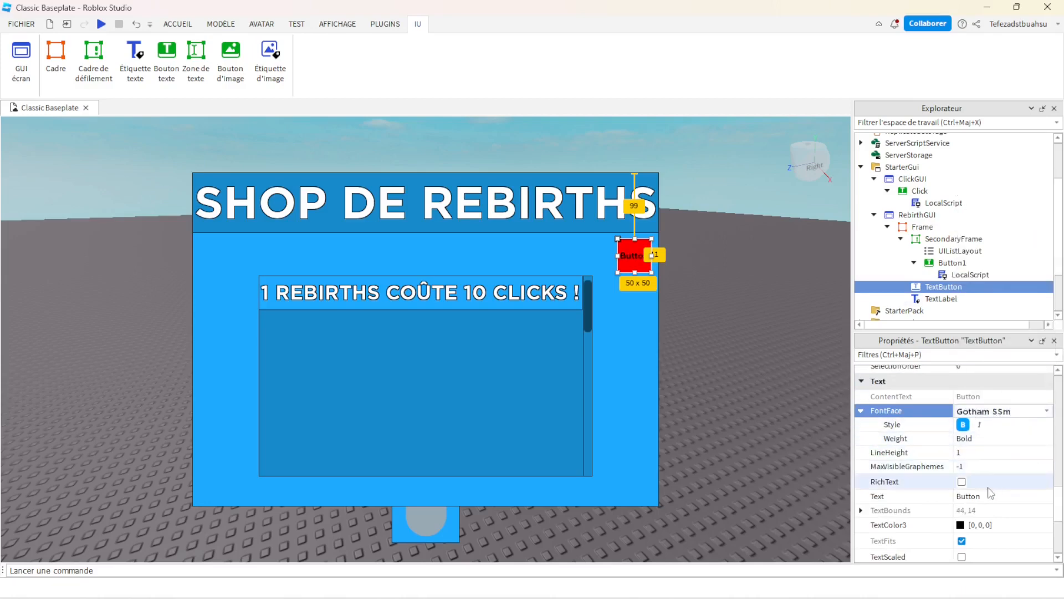
- Set the red TextButton's text to "X"
{"action": "scroll", "coordinate": [971, 490], "scroll_direction": "down", "scroll_amount": 1}
{"action": "left_click", "coordinate": [986, 453]}
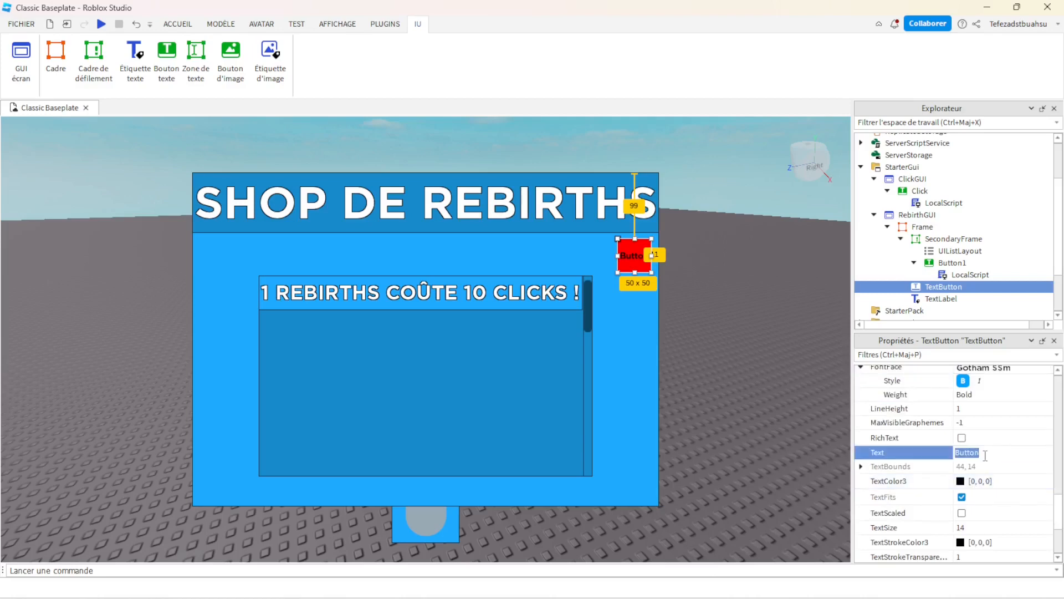
{"action": "type", "text": "X"}
{"action": "key", "text": "Return"}
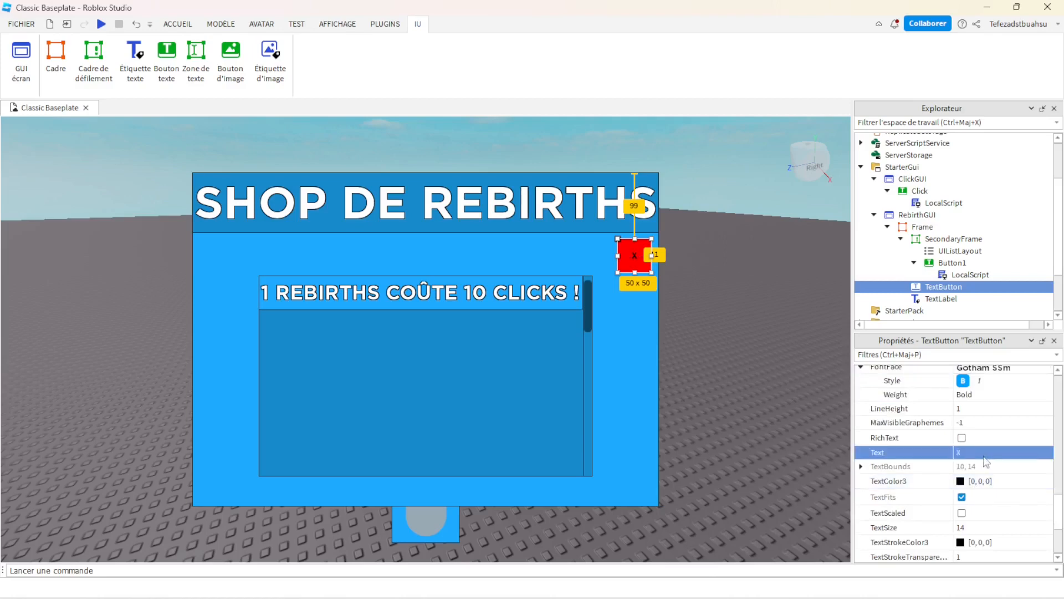
- Set the red X button's TextColor3 to white (255, 255, 255)
{"action": "left_click", "coordinate": [961, 481]}
{"action": "left_click", "coordinate": [687, 190]}
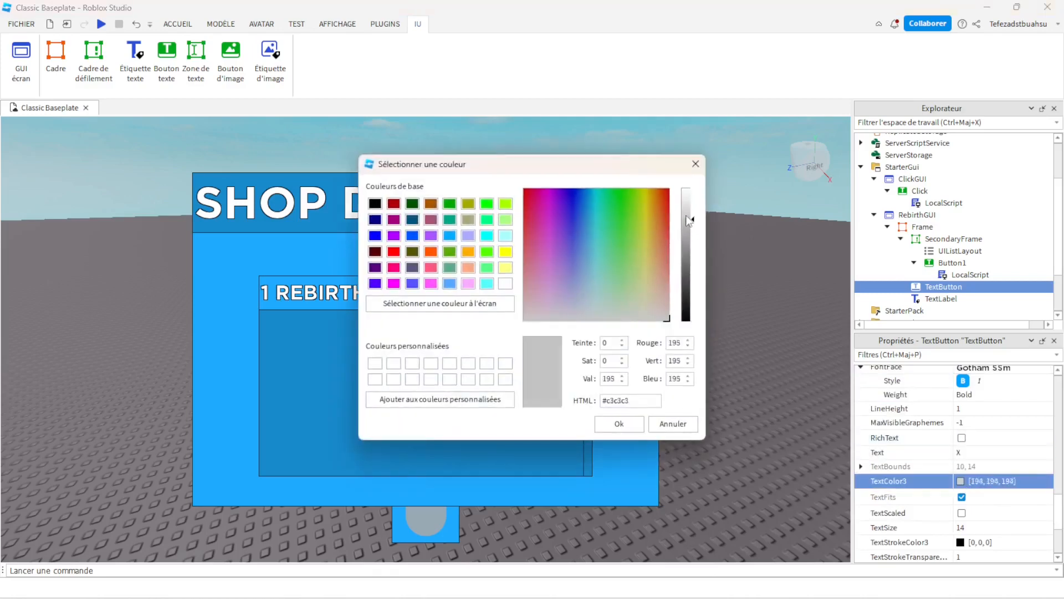
{"action": "left_click", "coordinate": [619, 424]}
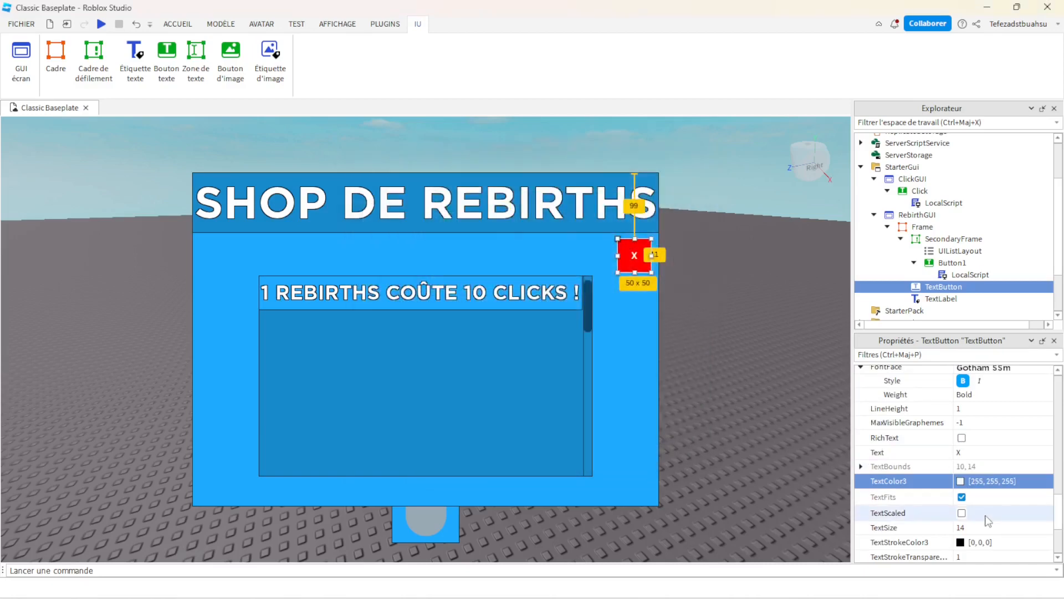
- Set the red X button's text stroke transparency to 0 and enable TextScaled
{"action": "left_click", "coordinate": [970, 557]}
{"action": "type", "text": "0"}
{"action": "key", "text": "Return"}
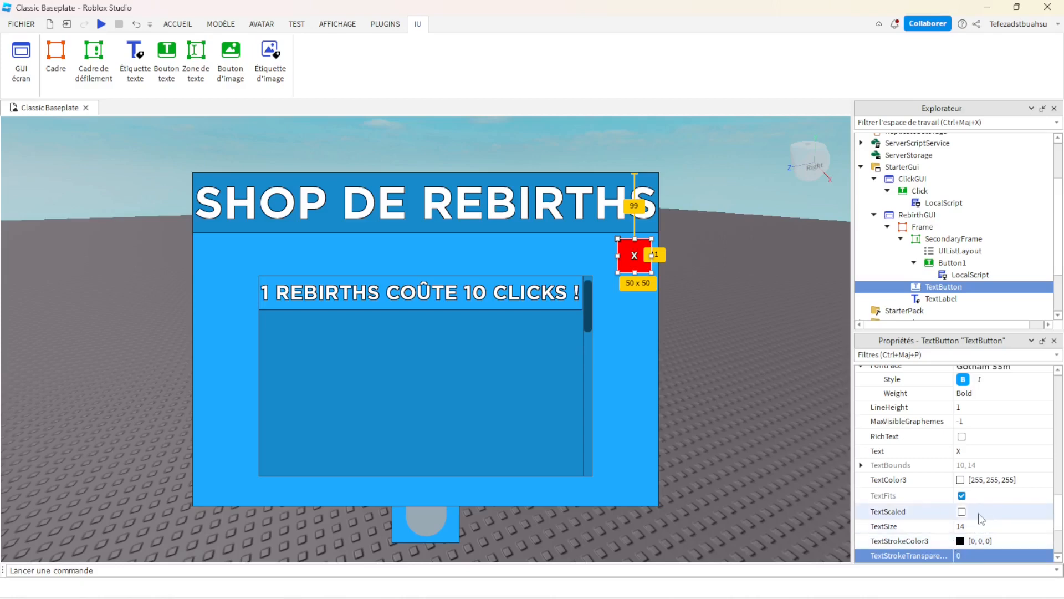
{"action": "left_click", "coordinate": [962, 511]}
{"action": "left_click", "coordinate": [660, 320]}
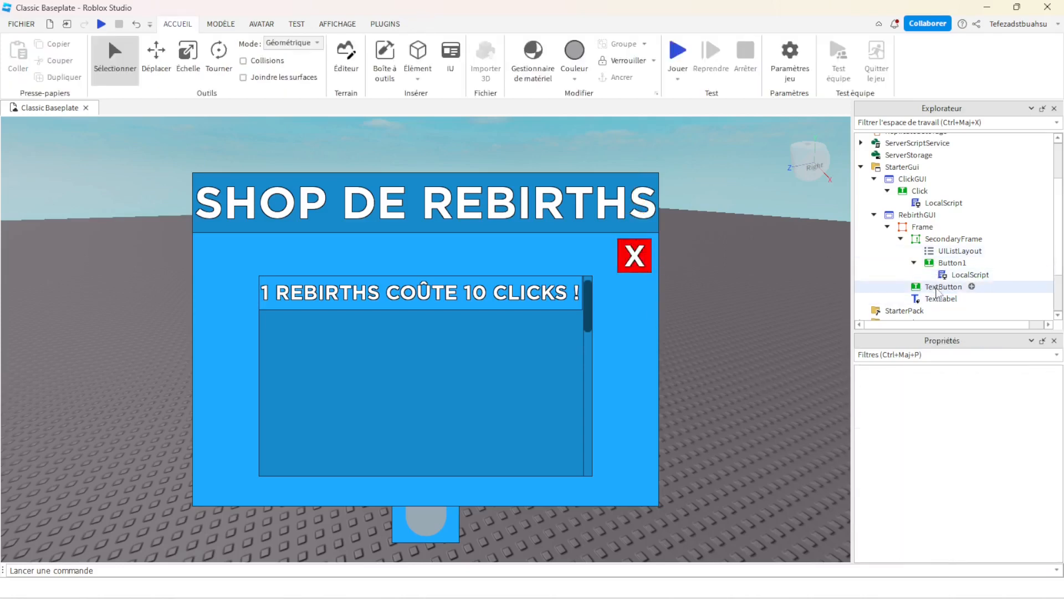
- Rename the red X TextButton to "EXIT"
{"action": "left_click", "coordinate": [942, 287]}
{"action": "right_click", "coordinate": [942, 287]}
{"action": "left_click", "coordinate": [937, 95]}
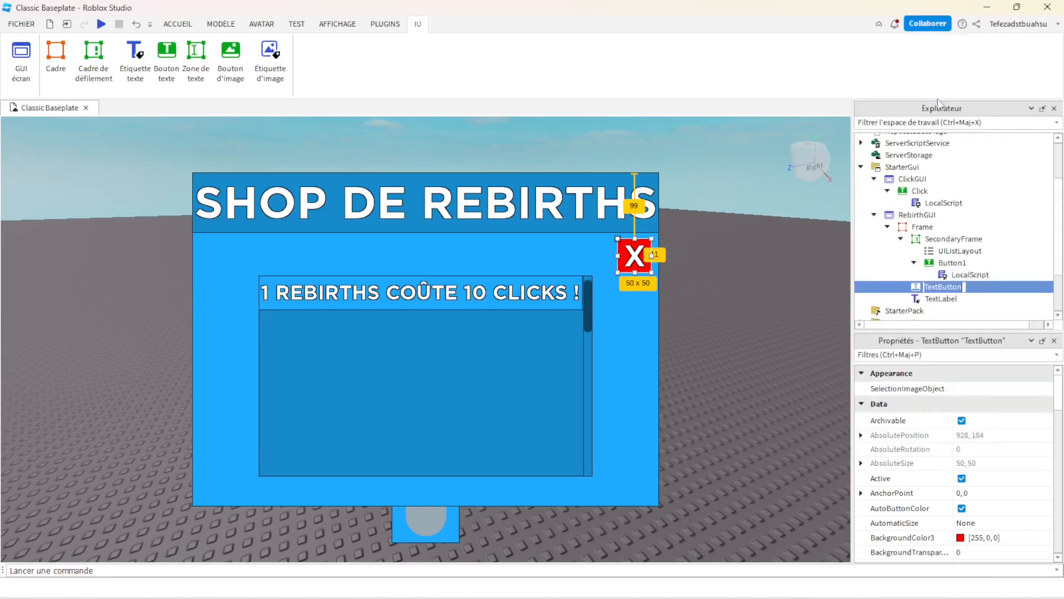
{"action": "type", "text": "EXIT"}
{"action": "key", "text": "Return"}
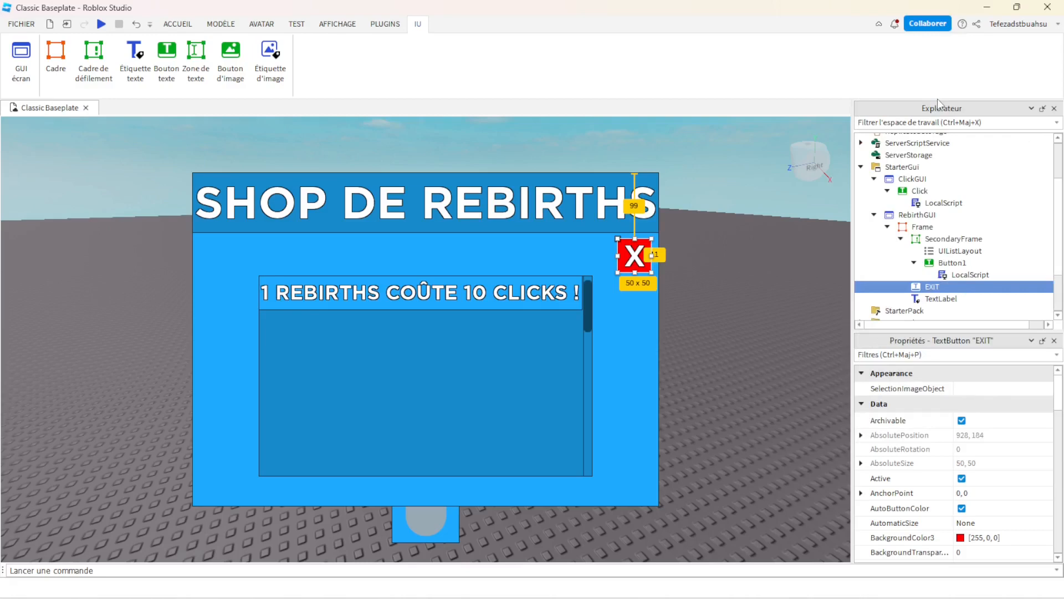
- Insert a LocalScript into the EXIT button and clear its default code
{"action": "left_click", "coordinate": [948, 286]}
{"action": "left_click", "coordinate": [901, 332]}
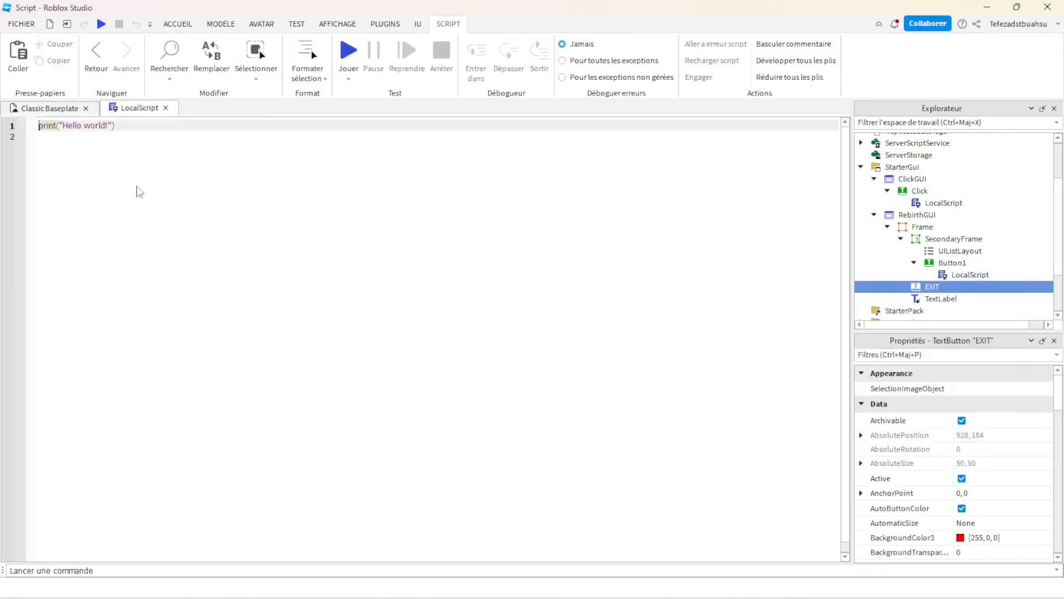
{"action": "key", "text": "ctrl+a"}
{"action": "key", "text": "BackSpace"}
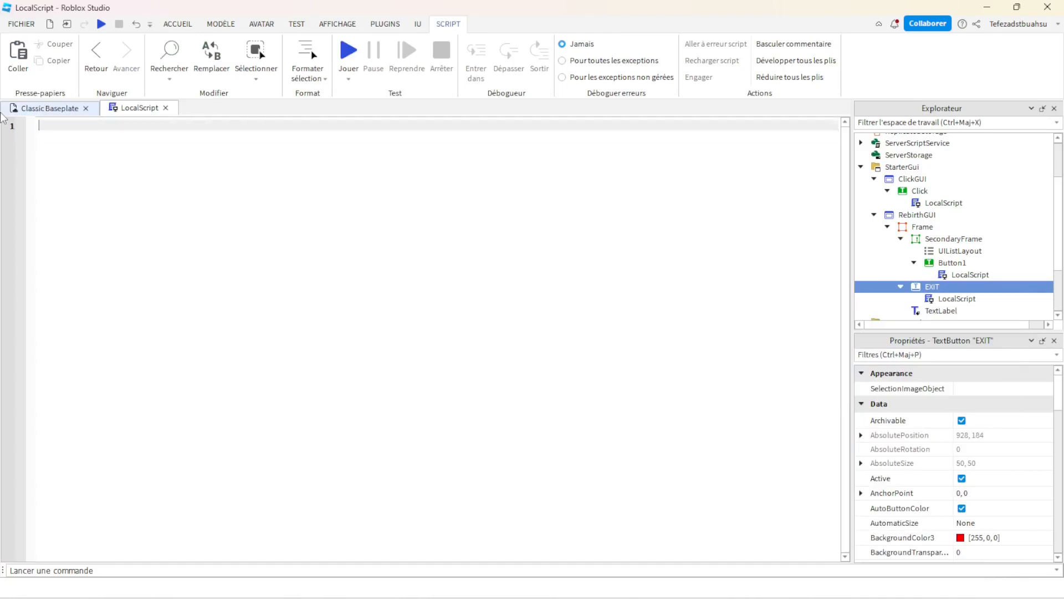
- Write script.Parent.MouseButton1Click:Connect(function() with its closing end) in the EXIT button's LocalScript
{"action": "type", "text": "script.P"}
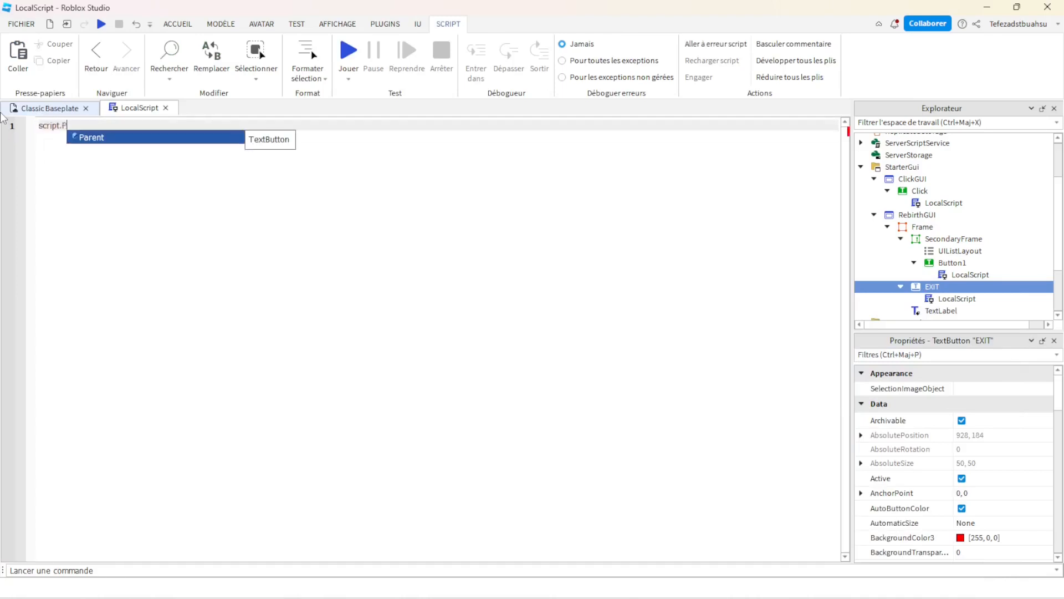
{"action": "type", "text": "arent.M"}
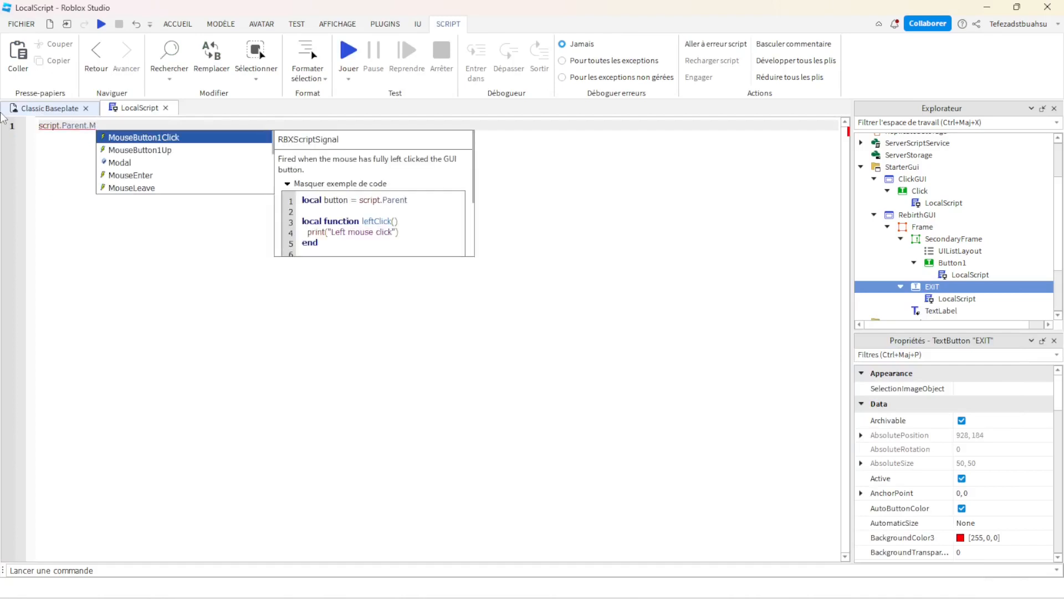
{"action": "key", "text": "Tab"}
{"action": "type", "text": ":c"}
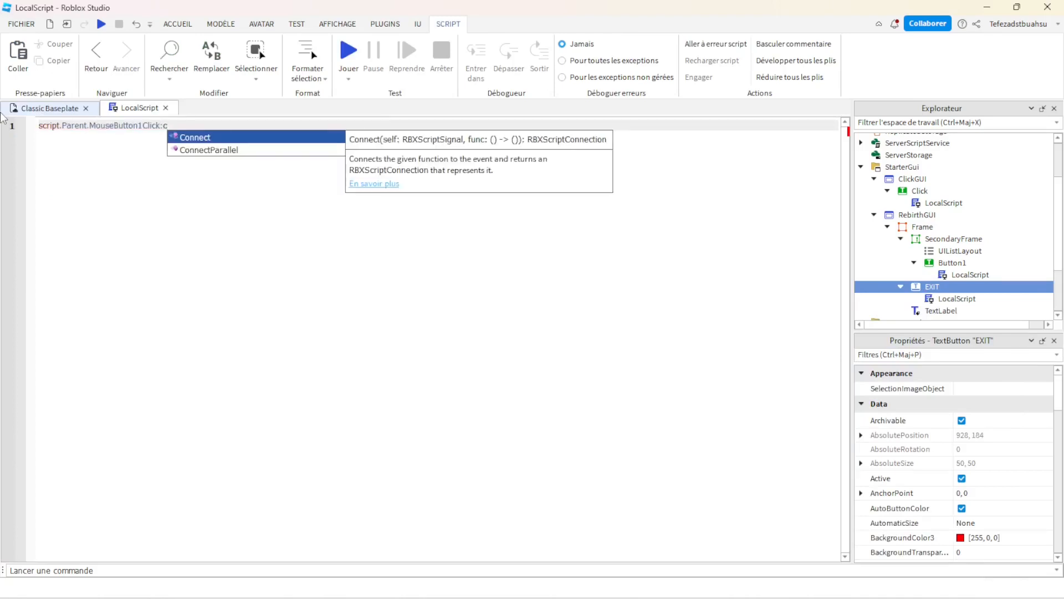
{"action": "key", "text": "Tab"}
{"action": "type", "text": "(f"}
{"action": "key", "text": "Tab"}
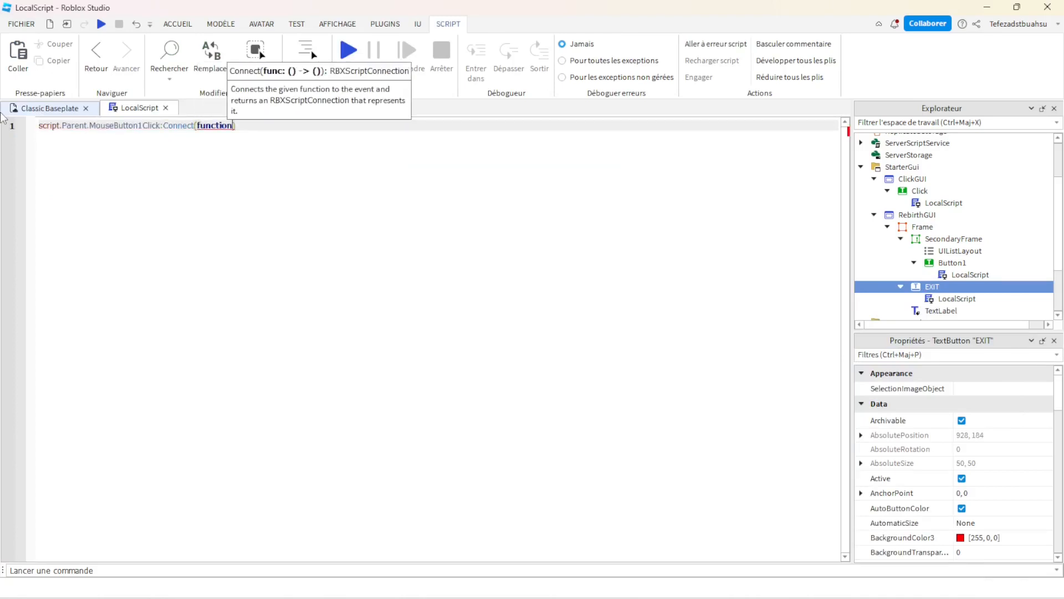
{"action": "type", "text": "("}
{"action": "key", "text": "Return"}
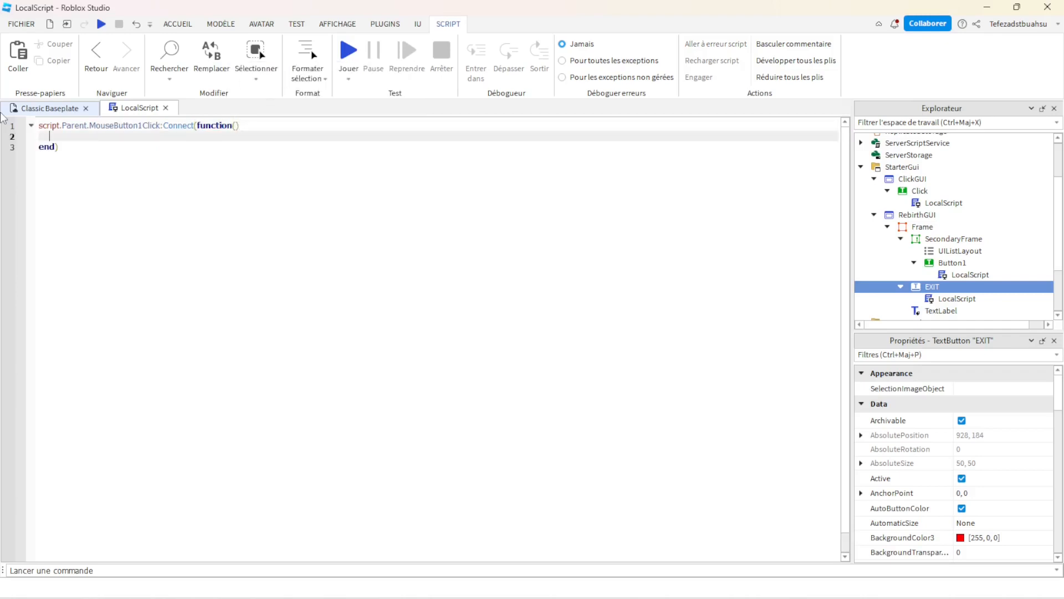
- Add the line script.Parent.Visible = false inside the EXIT button's click function
{"action": "type", "text": "script.P"}
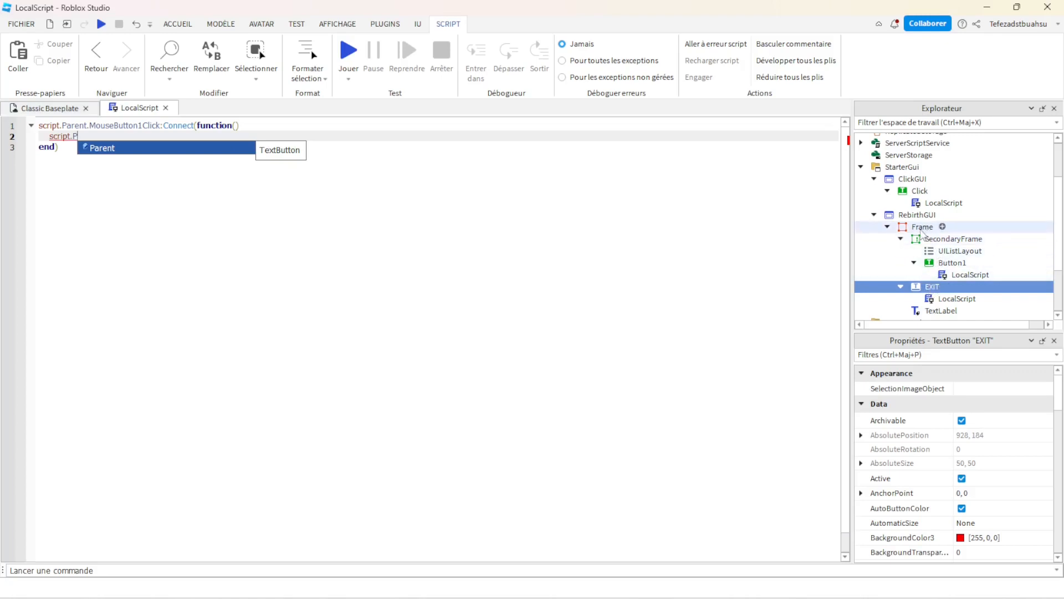
{"action": "key", "text": "Tab"}
{"action": "type", "text": "."}
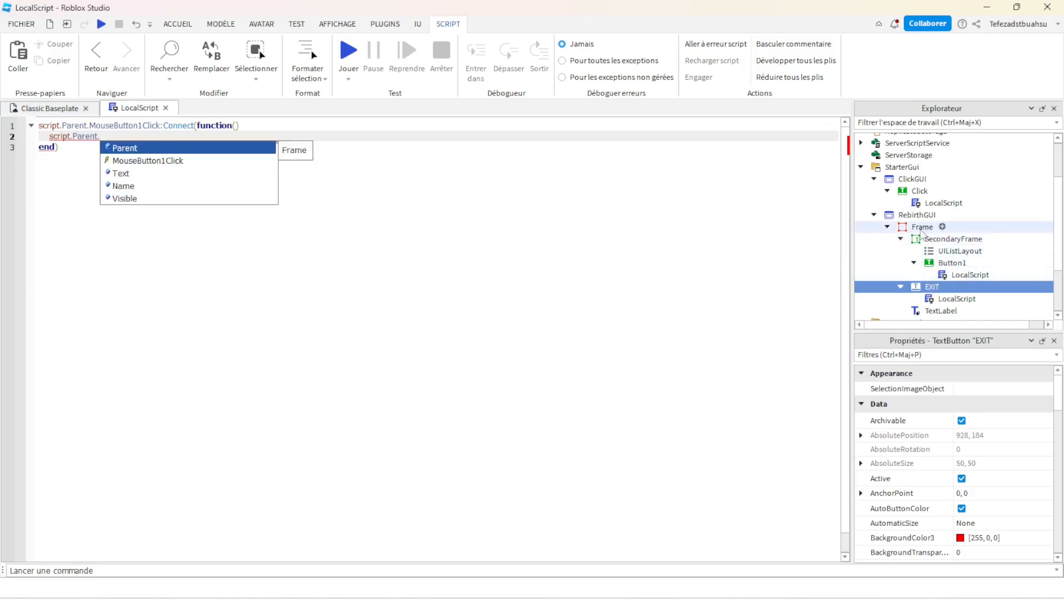
{"action": "key", "text": "Down"}
{"action": "key", "text": "Down"}
{"action": "key", "text": "Down"}
{"action": "key", "text": "Down"}
{"action": "key", "text": "Tab"}
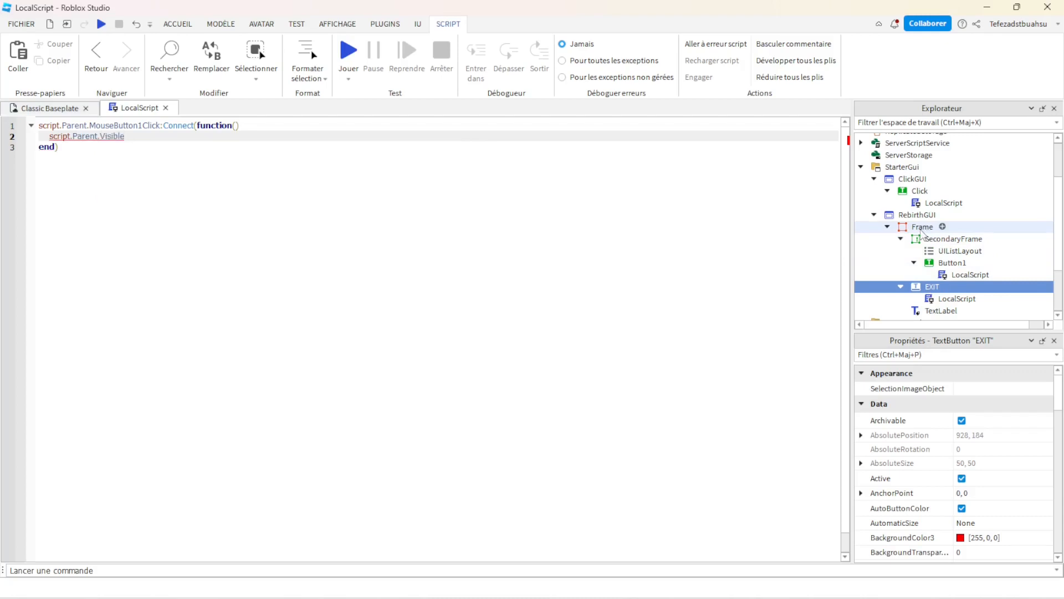
{"action": "type", "text": "= fals"}
{"action": "key", "text": "Tab"}
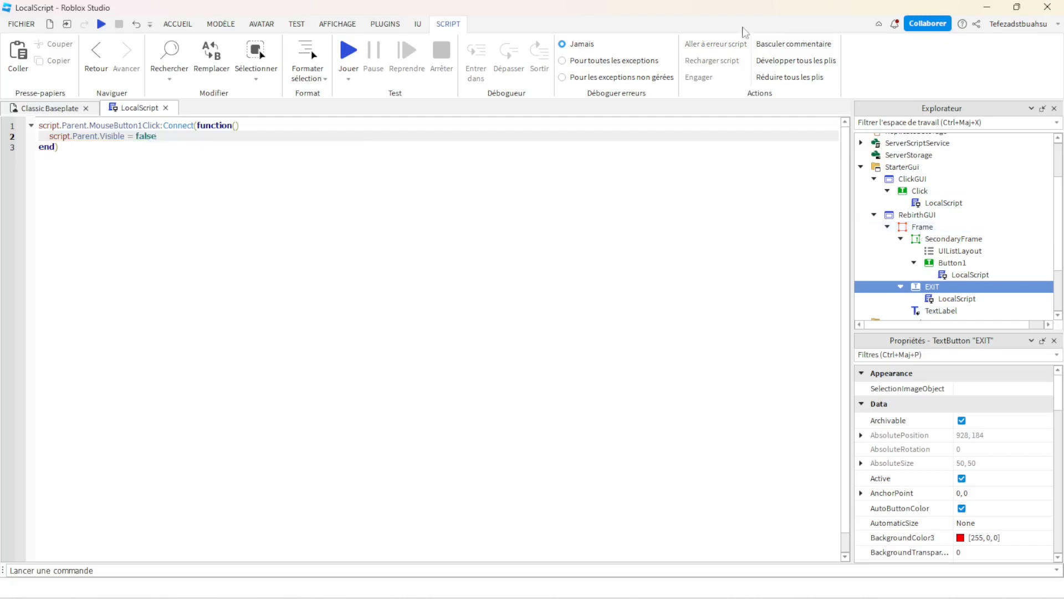
- Change the line inside the click function to script.Parent.Parent.Visible = false so that it targets the main Frame
{"action": "left_click_drag", "start_coordinate": [50, 135], "coordinate": [95, 138]}
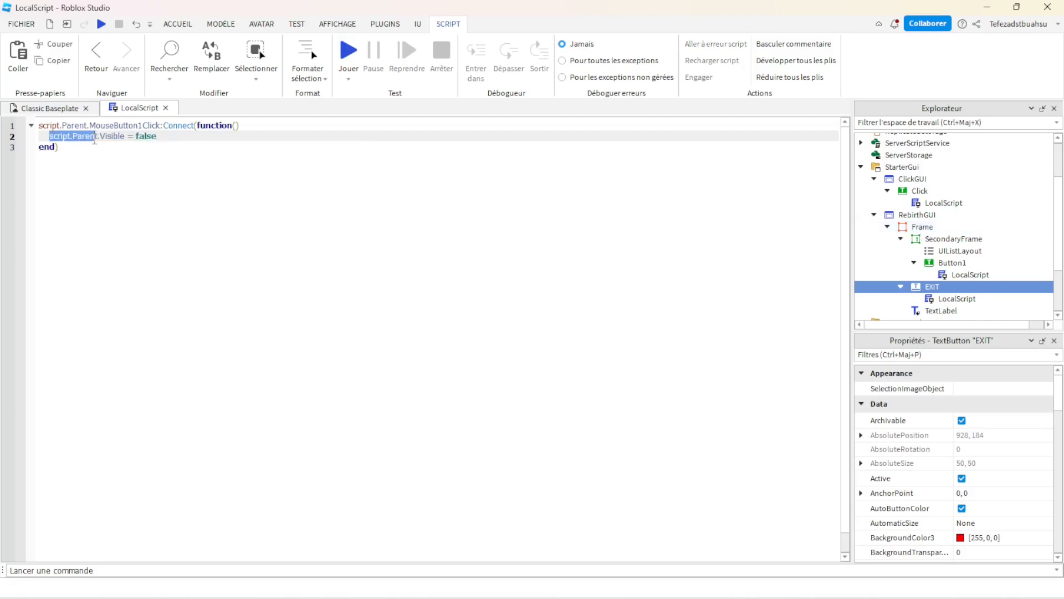
{"action": "left_click", "coordinate": [189, 127]}
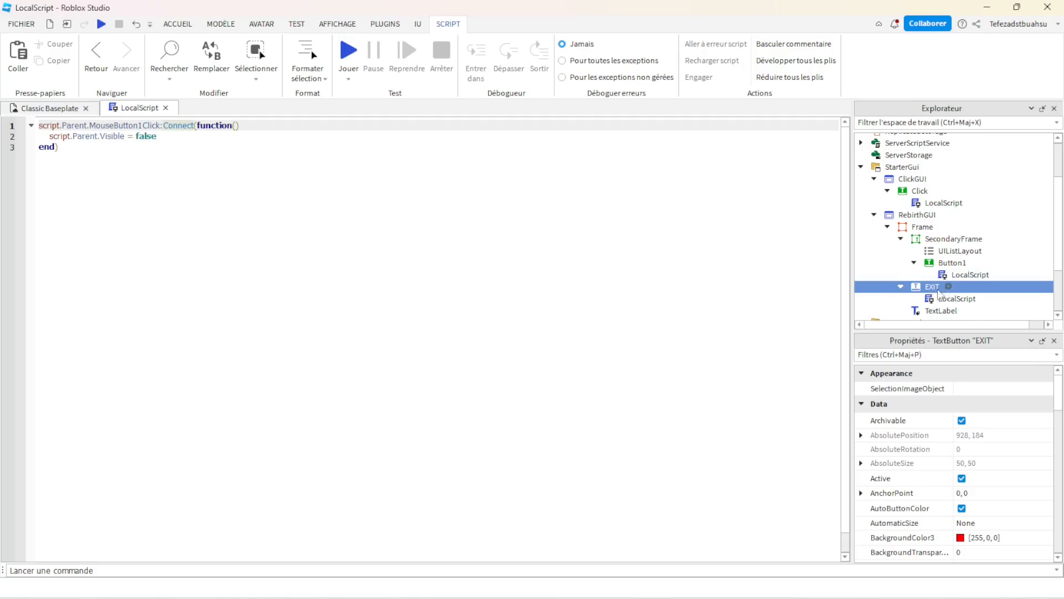
{"action": "left_click", "coordinate": [102, 136]}
{"action": "type", "text": "Pare"}
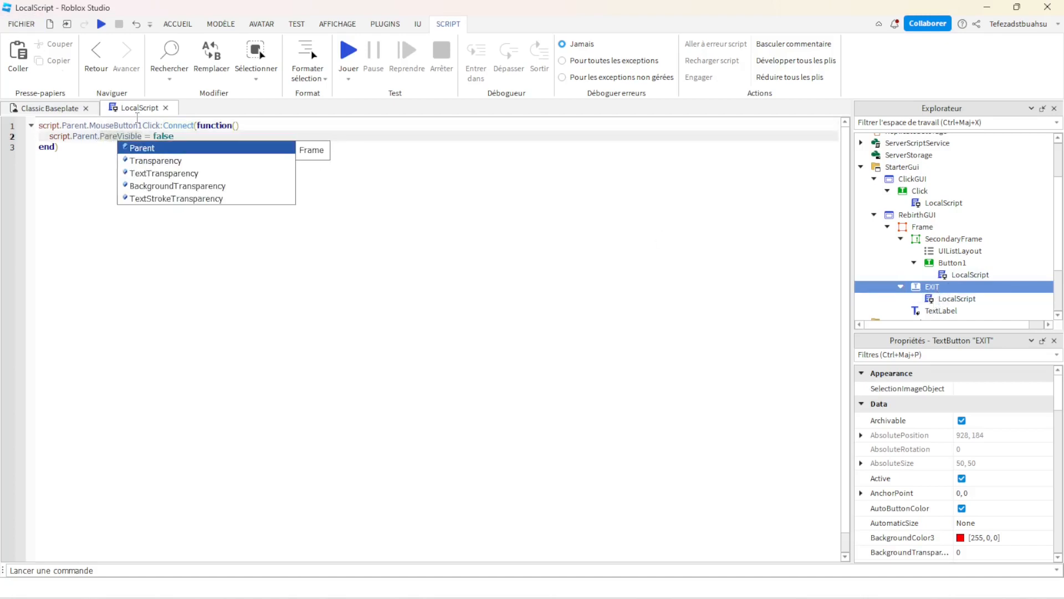
{"action": "key", "text": "Tab"}
{"action": "type", "text": ".Visible"}
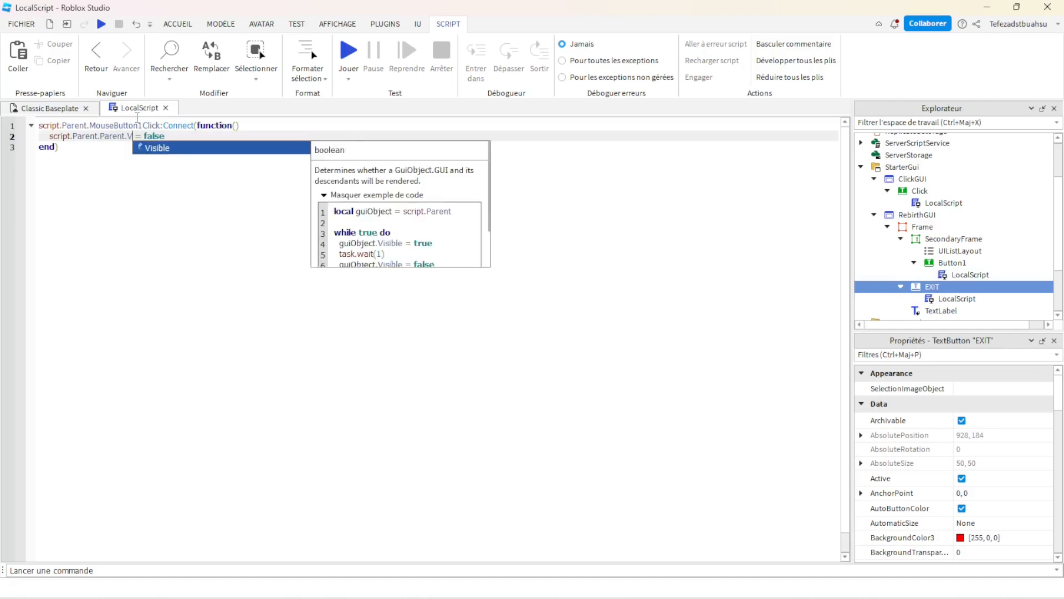
{"action": "key", "text": "Tab"}
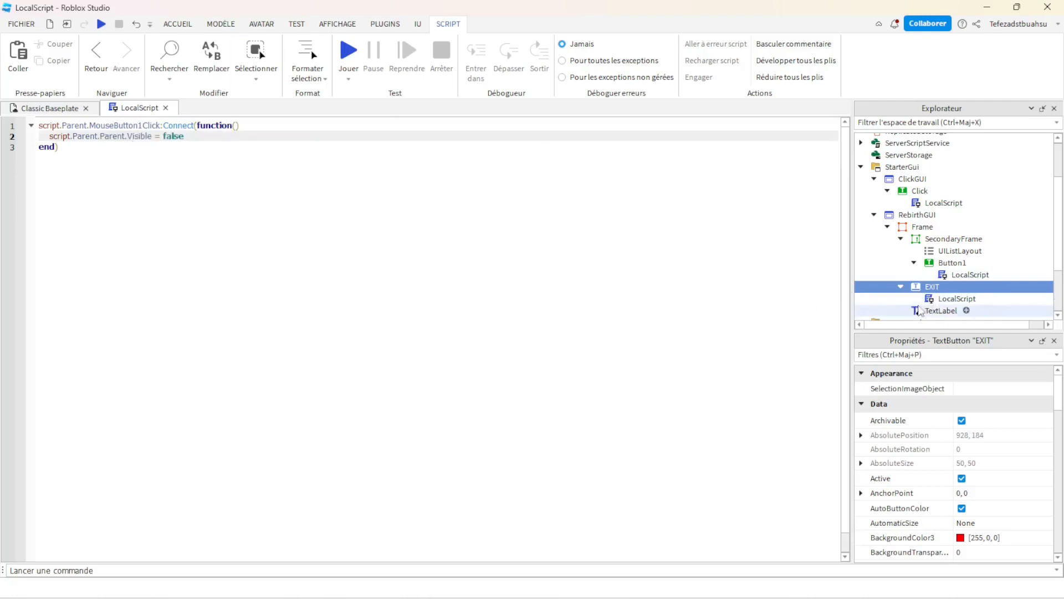
- Review the EXIT script's code against its parent hierarchy, from the LocalScript through EXIT up to the main Frame
{"action": "left_click", "coordinate": [956, 299]}
{"action": "left_click", "coordinate": [943, 287]}
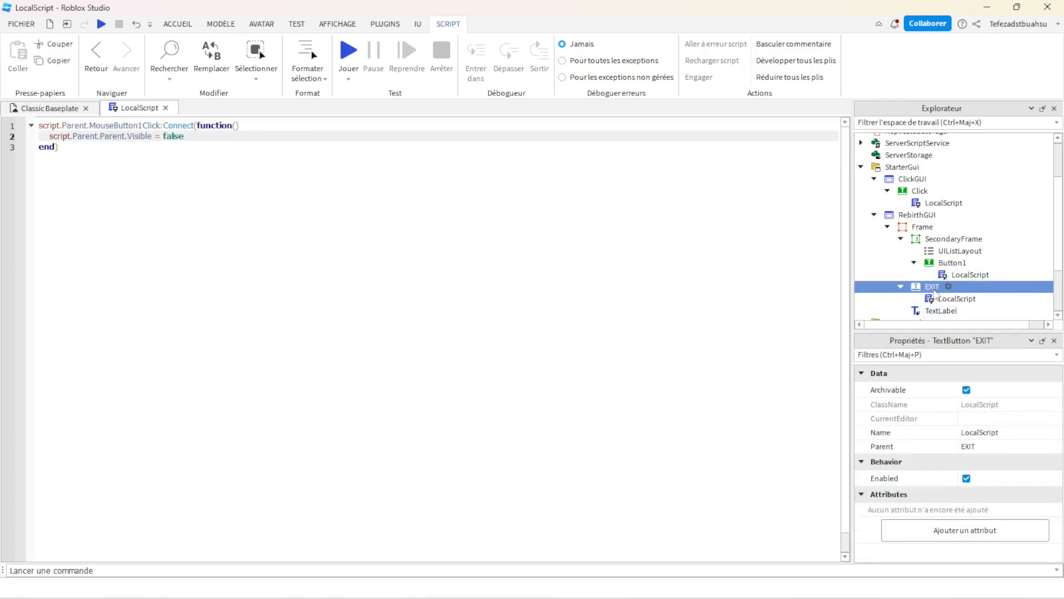
{"action": "left_click", "coordinate": [920, 228]}
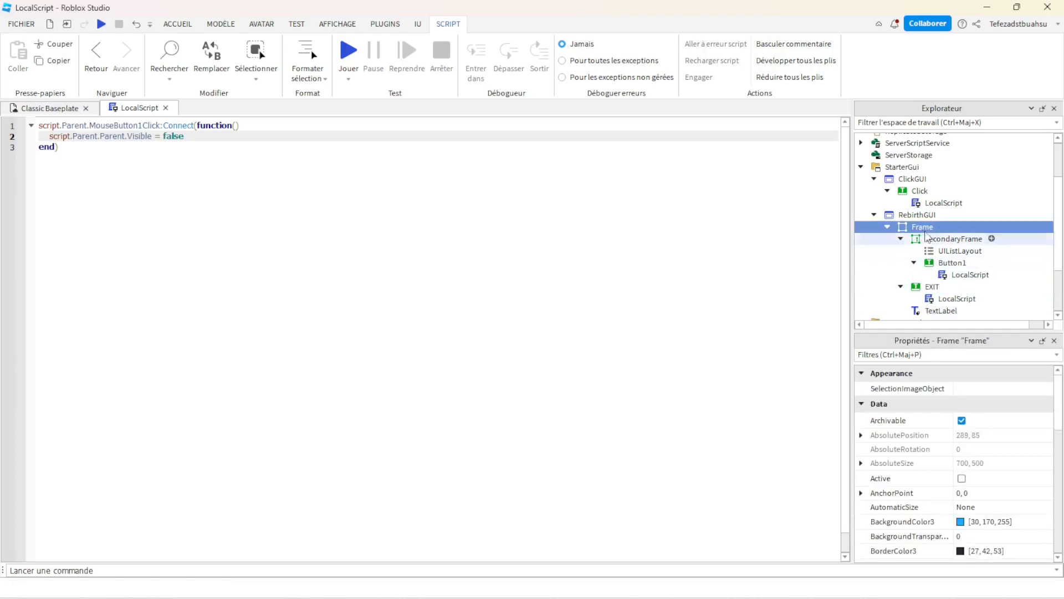
{"action": "left_click", "coordinate": [48, 110]}
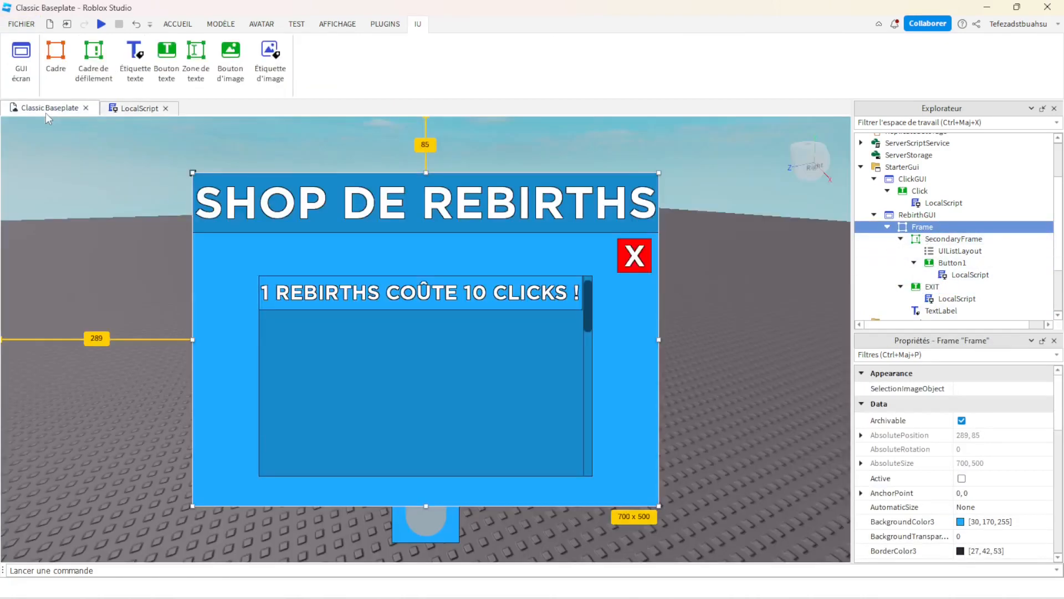
{"action": "left_click", "coordinate": [140, 107]}
{"action": "key", "text": "ctrl+a"}
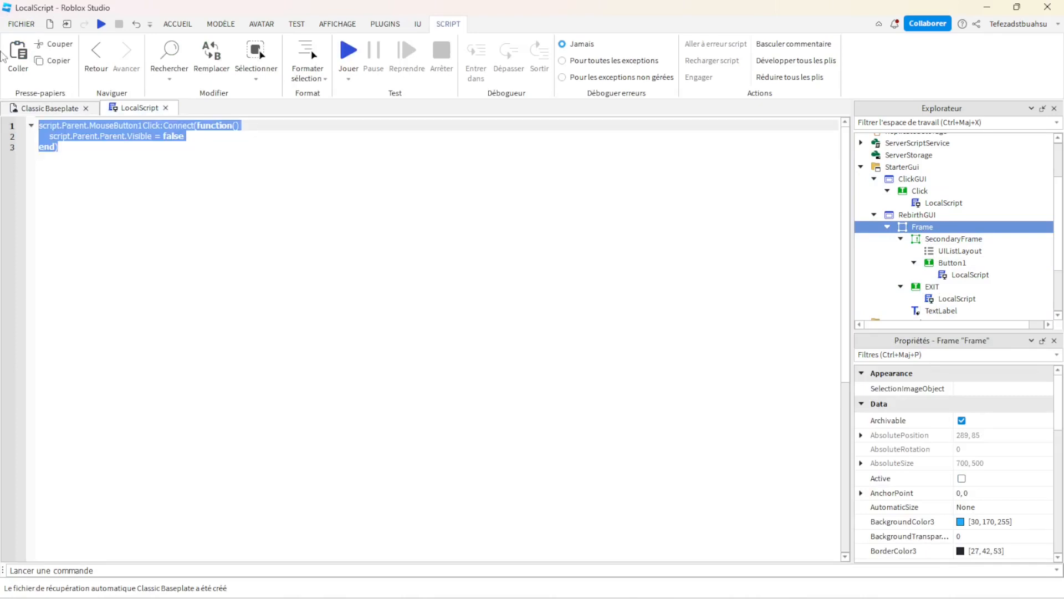
- Insert a TextButton directly into RebirthGUI and place the 200 x 50 button beside the shop frame at about 13, 310
{"action": "left_click", "coordinate": [58, 110]}
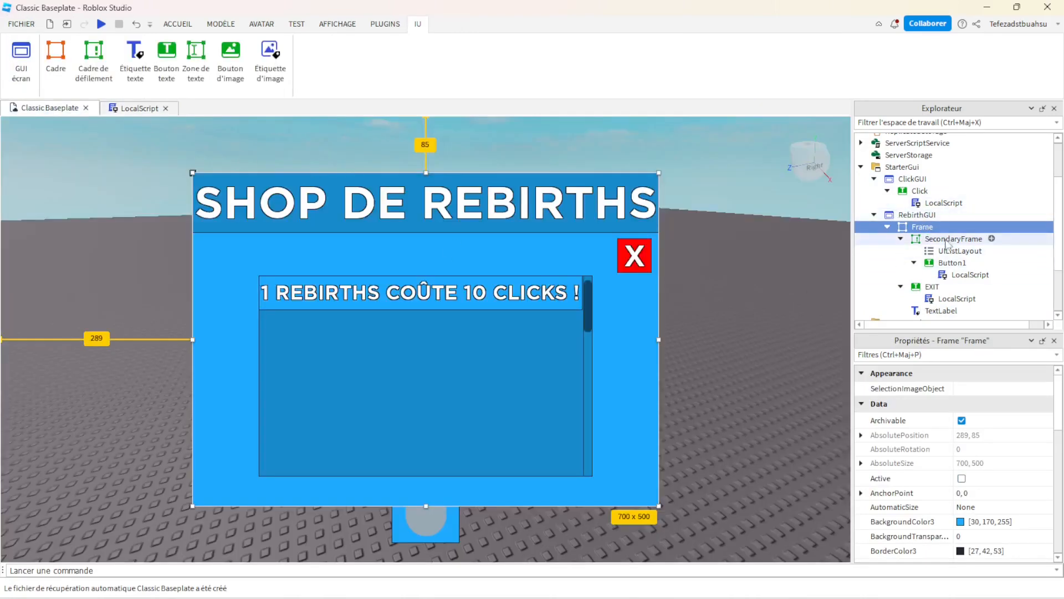
{"action": "left_click", "coordinate": [945, 216]}
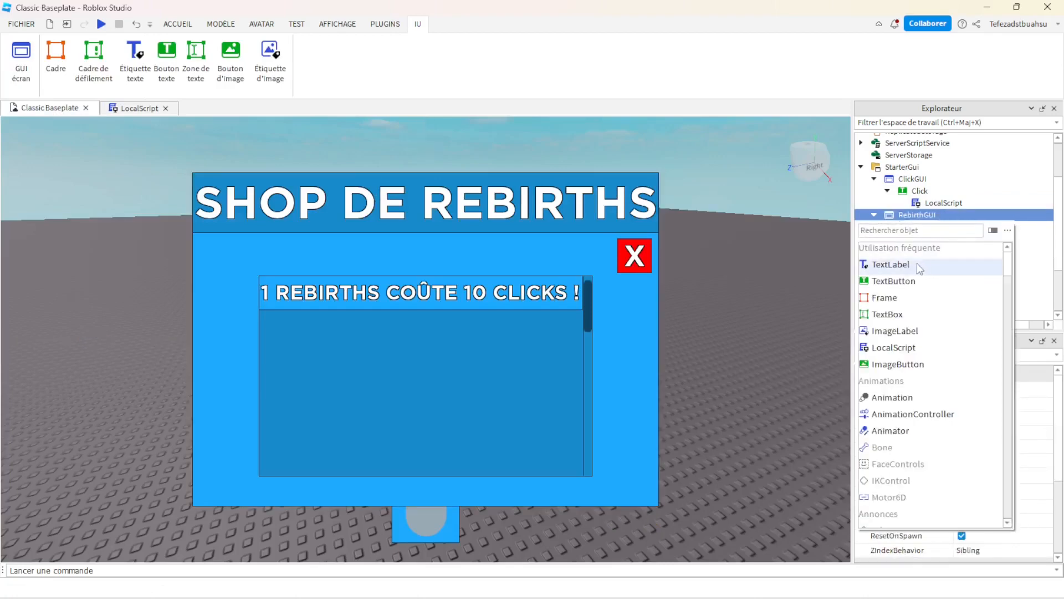
{"action": "left_click", "coordinate": [918, 283]}
{"action": "left_click", "coordinate": [68, 145]}
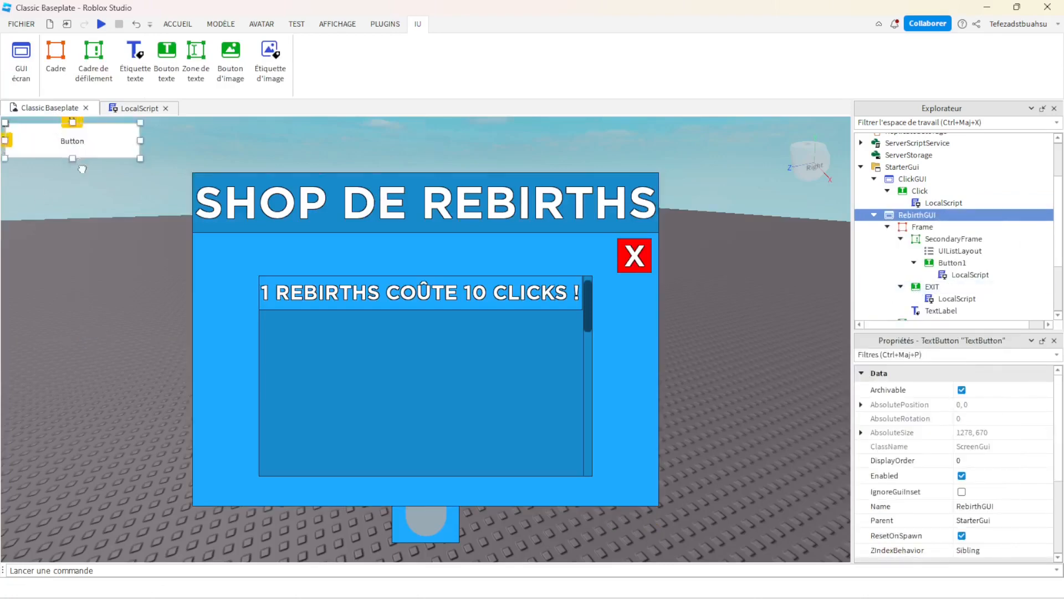
{"action": "left_click_drag", "start_coordinate": [67, 145], "coordinate": [77, 356]}
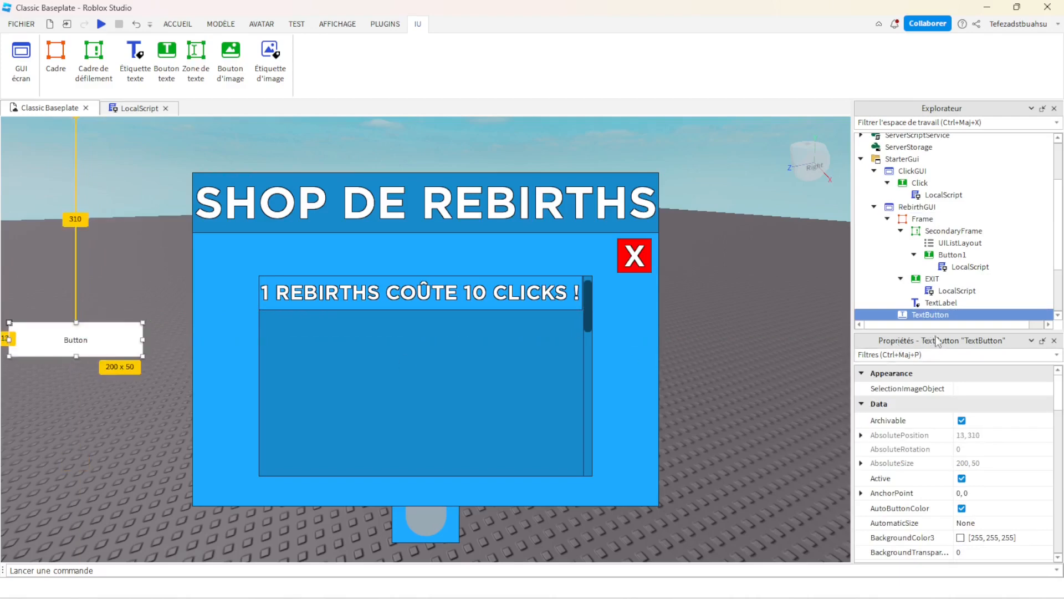
{"action": "scroll", "coordinate": [524, 445], "scroll_direction": "down", "scroll_amount": 1}
{"action": "scroll", "coordinate": [524, 444], "scroll_direction": "up", "scroll_amount": 1}
{"action": "scroll", "coordinate": [982, 440], "scroll_direction": "down", "scroll_amount": 1}
{"action": "left_click", "coordinate": [962, 495]}
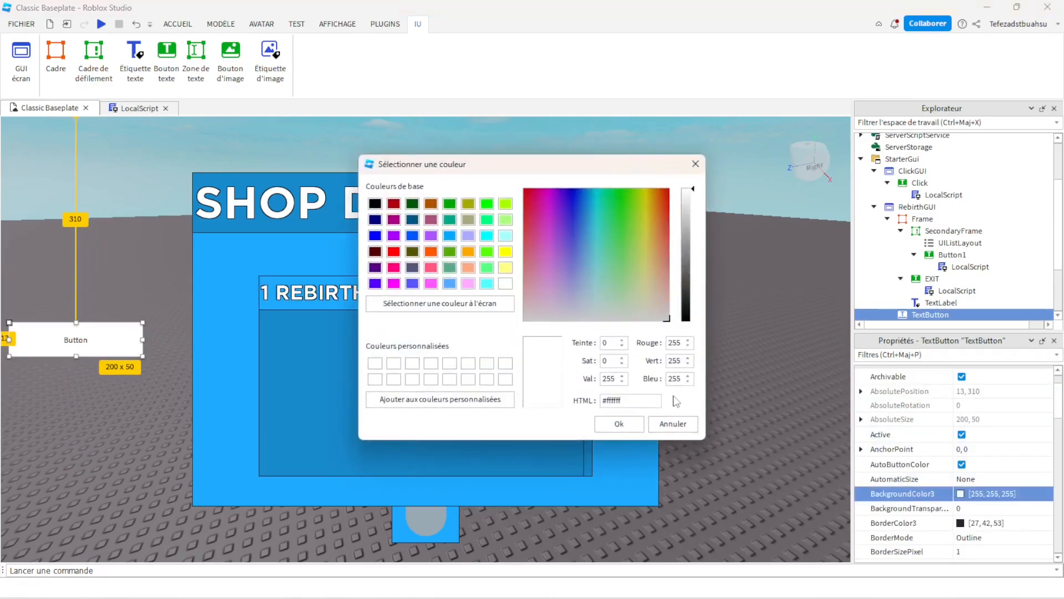
{"action": "left_click", "coordinate": [673, 425]}
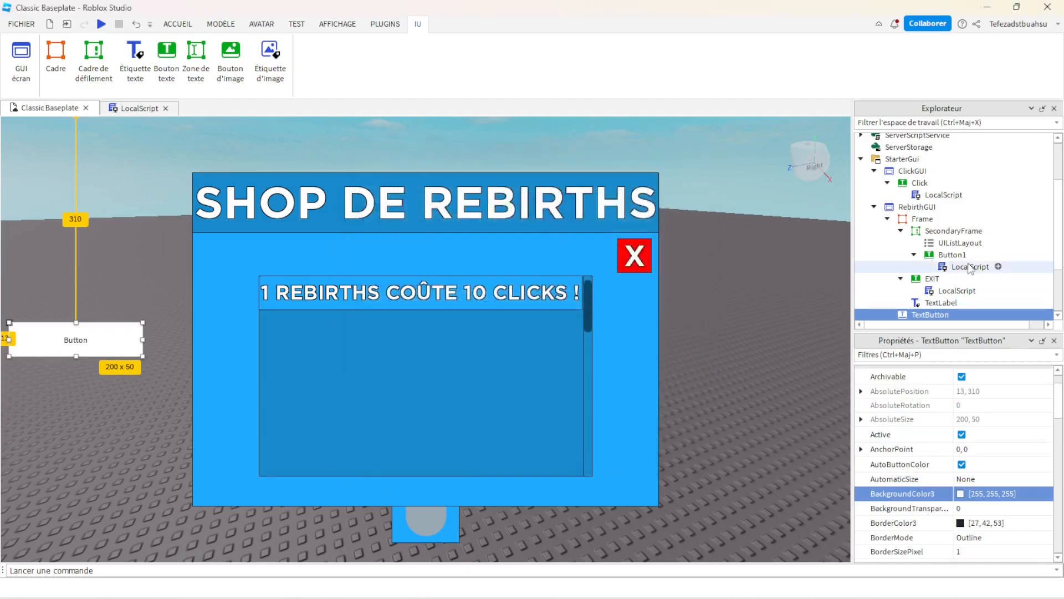
- Copy Button1's background colour, 30, 170, 255, and apply it to the new TextButton beside the shop frame
{"action": "left_click", "coordinate": [933, 278]}
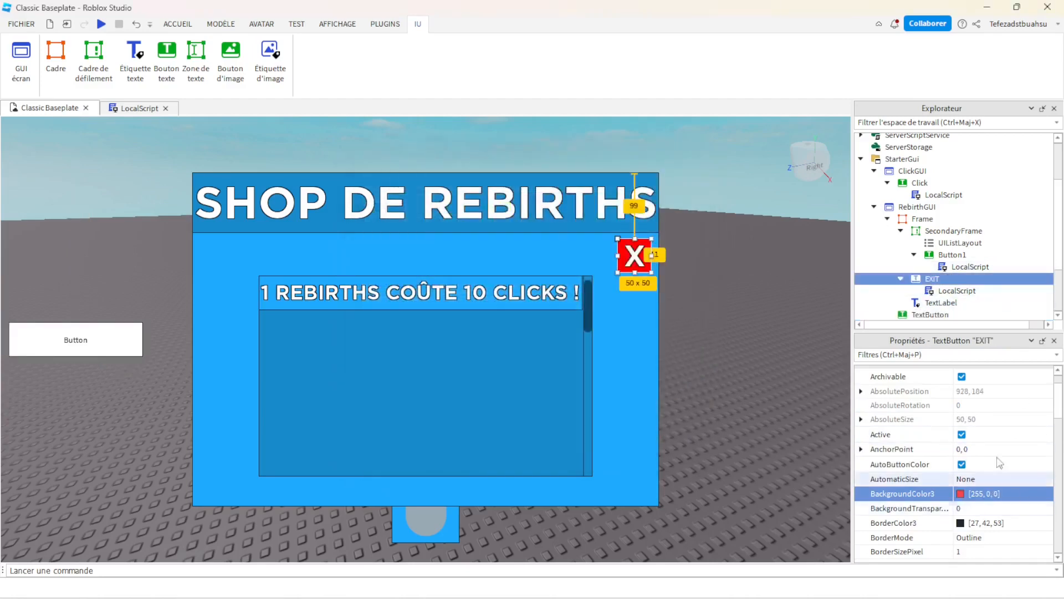
{"action": "left_click", "coordinate": [946, 255]}
{"action": "left_click", "coordinate": [993, 493]}
{"action": "key", "text": "ctrl+c"}
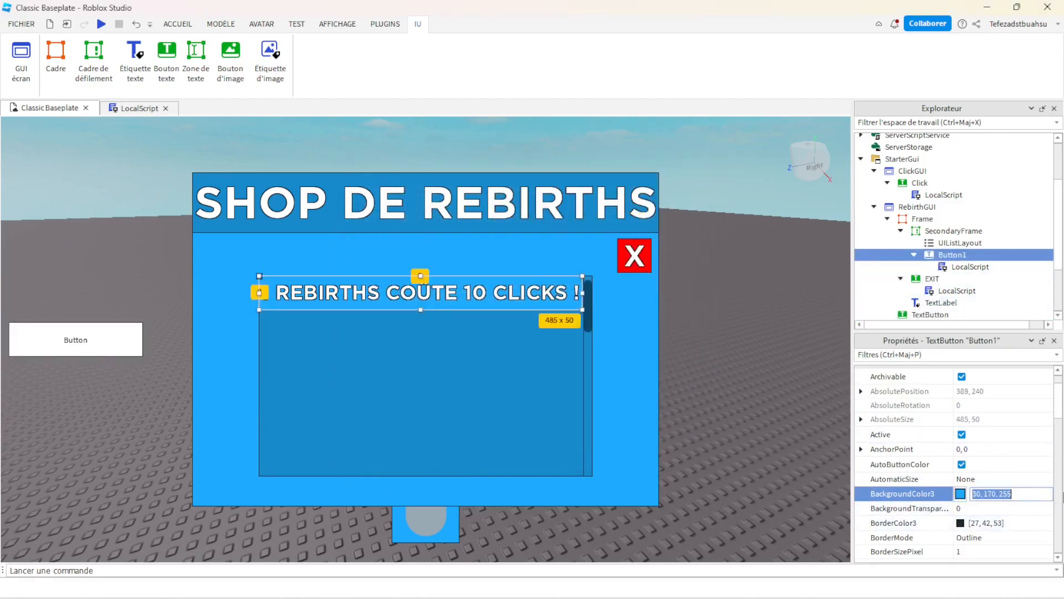
{"action": "left_click", "coordinate": [941, 302]}
{"action": "left_click", "coordinate": [925, 314]}
{"action": "scroll", "coordinate": [1015, 488], "scroll_direction": "down", "scroll_amount": 1}
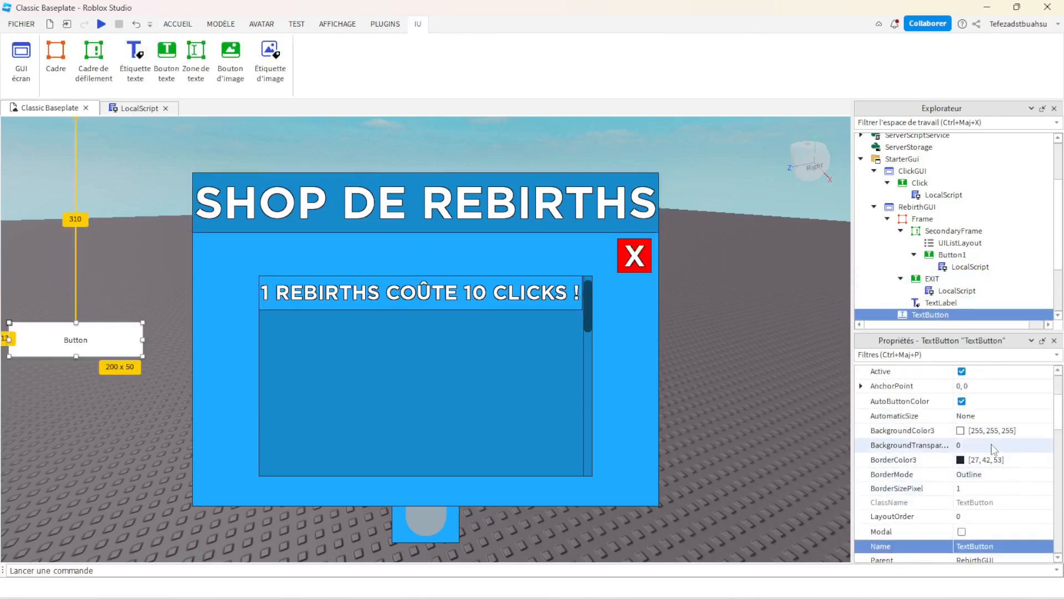
{"action": "left_click", "coordinate": [996, 431]}
{"action": "key", "text": "ctrl+v"}
{"action": "key", "text": "Return"}
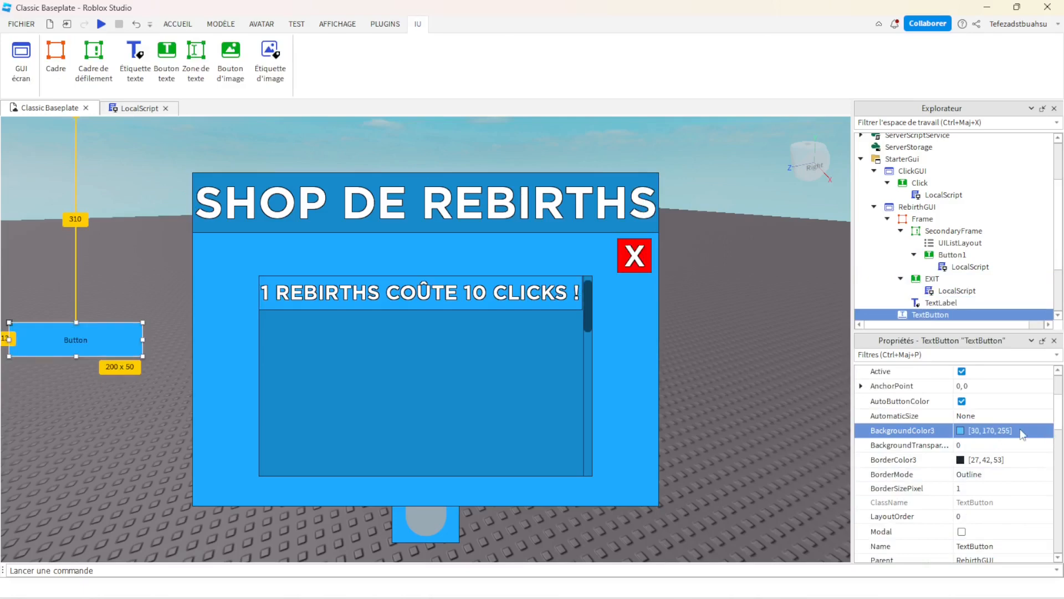
- Set the side TextButton's font to bold Gotham SSm
{"action": "scroll", "coordinate": [998, 432], "scroll_direction": "down", "scroll_amount": 10}
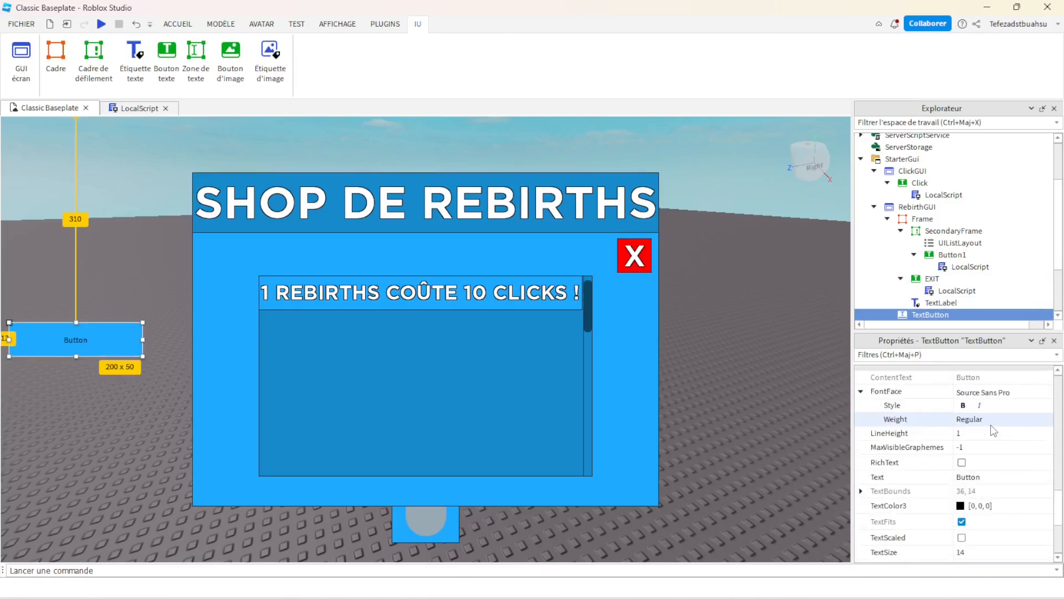
{"action": "left_click", "coordinate": [963, 405]}
{"action": "left_click", "coordinate": [976, 393]}
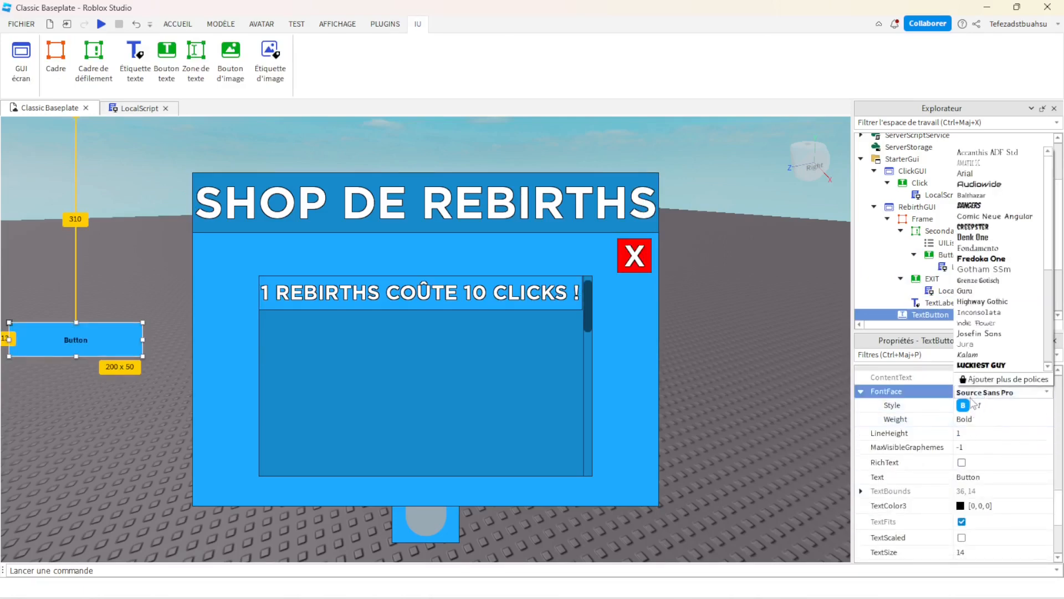
{"action": "left_click", "coordinate": [984, 269]}
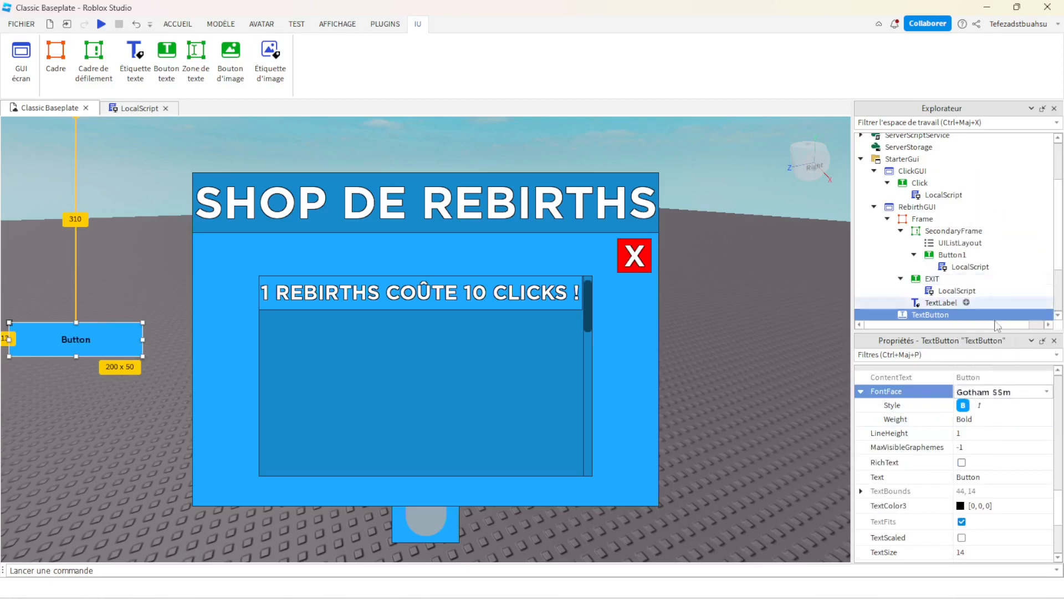
- Change the side TextButton's displayed text to REBIRTHS
{"action": "scroll", "coordinate": [1004, 419], "scroll_direction": "down", "scroll_amount": 1}
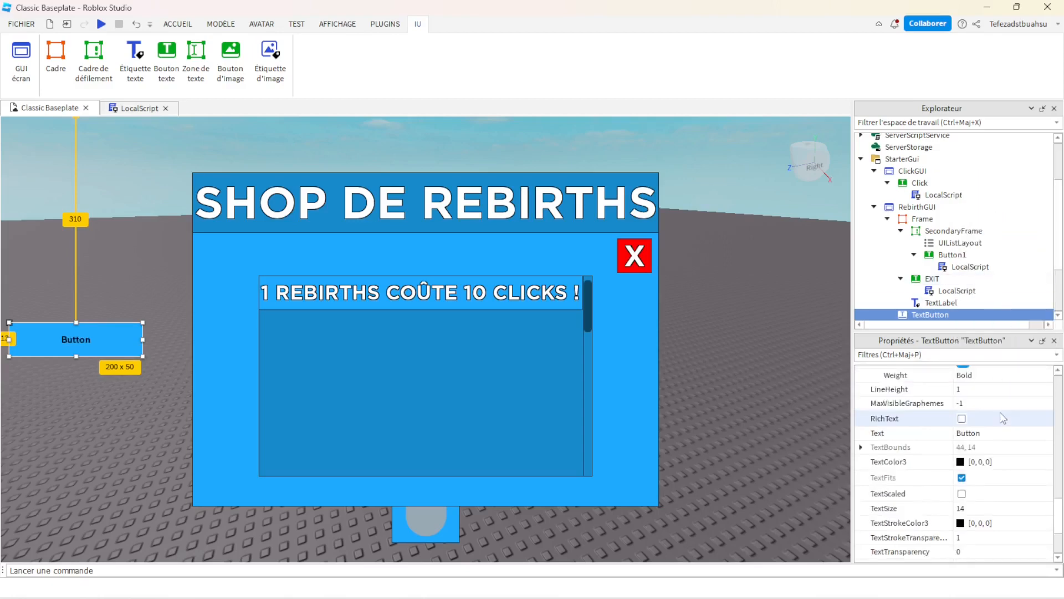
{"action": "left_click", "coordinate": [969, 433]}
{"action": "type", "text": "R"}
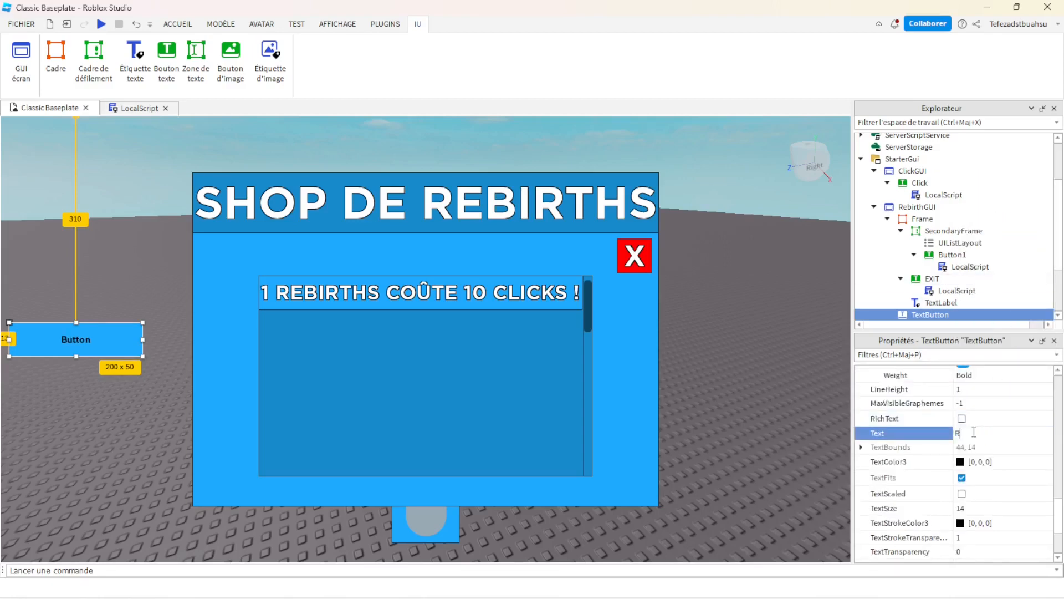
{"action": "type", "text": "EBIRTHS"}
{"action": "key", "text": "Return"}
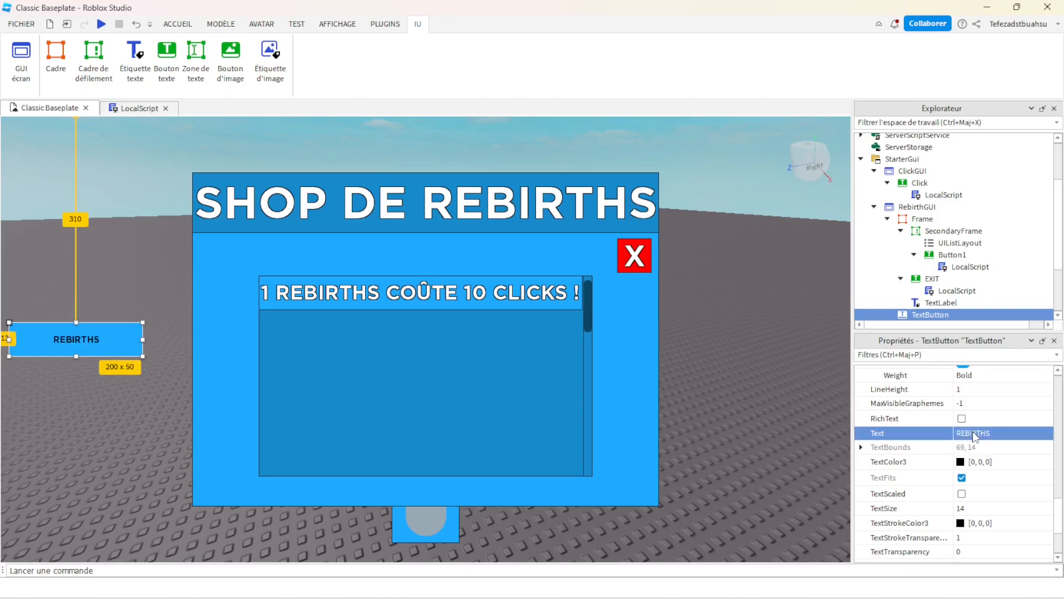
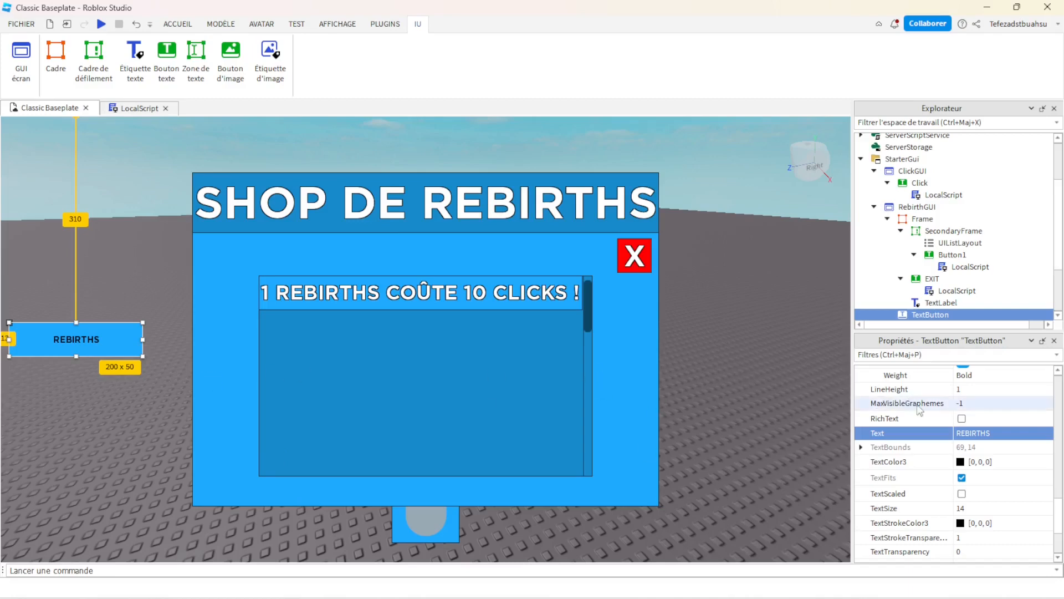
- Set the REBIRTHS button's text colour to white (255, 255, 255)
{"action": "left_click", "coordinate": [961, 462]}
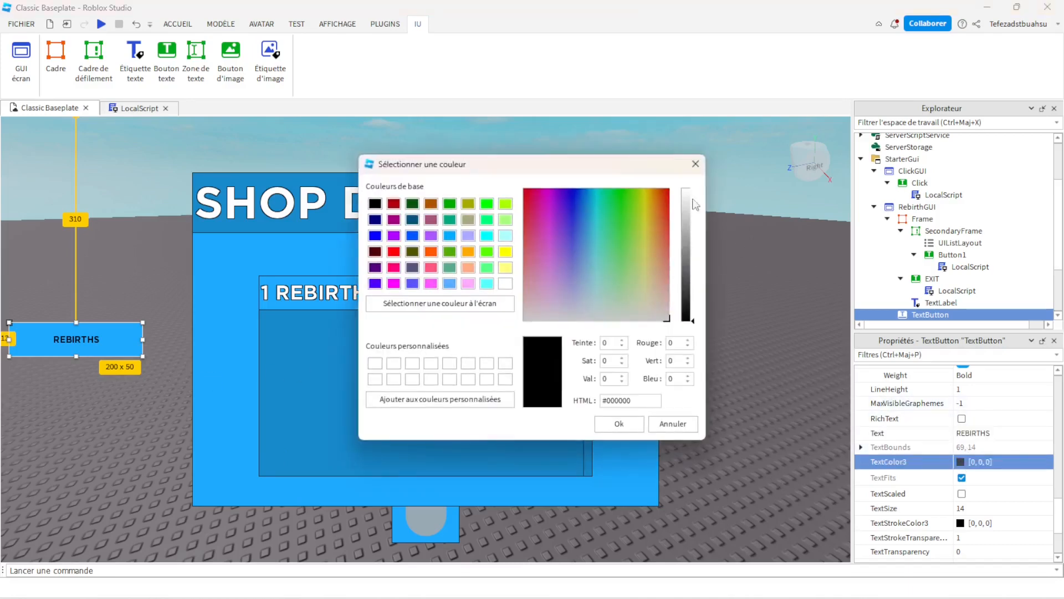
{"action": "left_click", "coordinate": [689, 191]}
{"action": "left_click", "coordinate": [610, 426]}
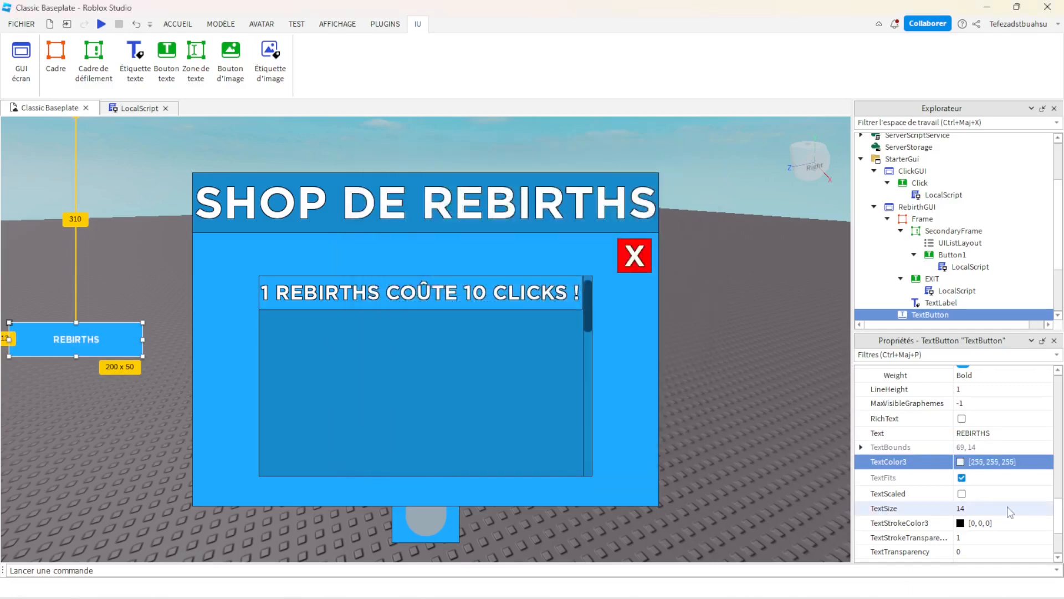
- Set the REBIRTHS button's text size to 1 and enable TextScaled so the label fills the button
{"action": "left_click", "coordinate": [1004, 505]}
{"action": "type", "text": "1"}
{"action": "key", "text": "Return"}
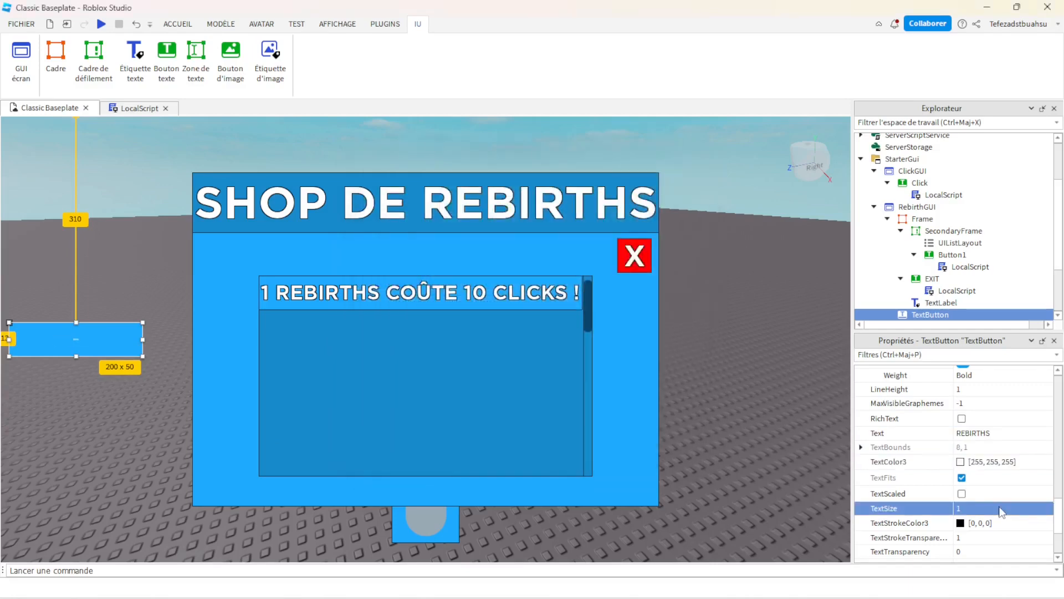
{"action": "left_click", "coordinate": [962, 493]}
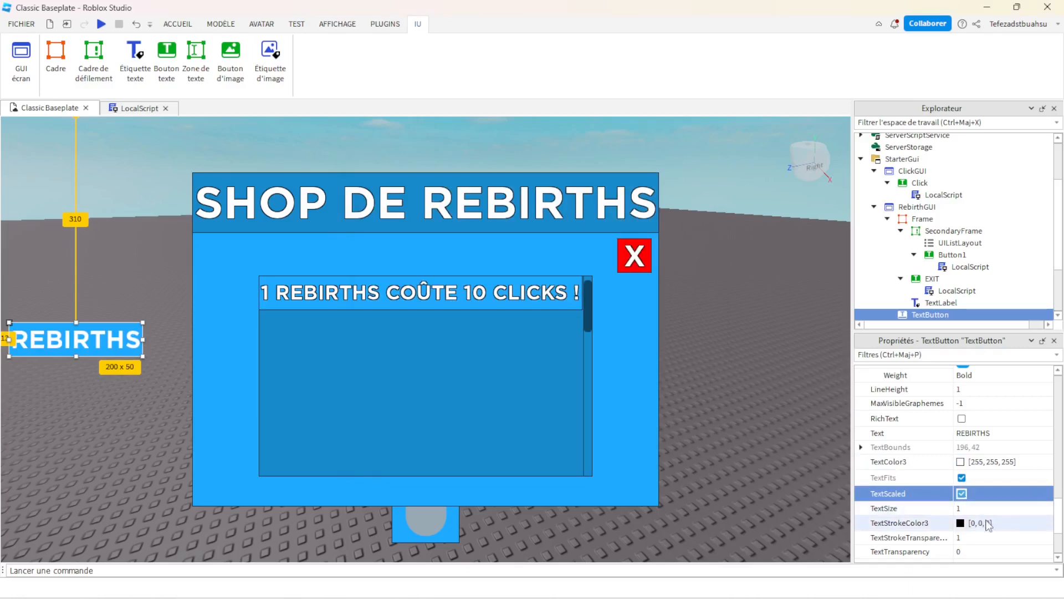
- Set the REBIRTHS button's text stroke transparency to 0 for a black outline
{"action": "left_click", "coordinate": [972, 537]}
{"action": "type", "text": "0"}
{"action": "key", "text": "Return"}
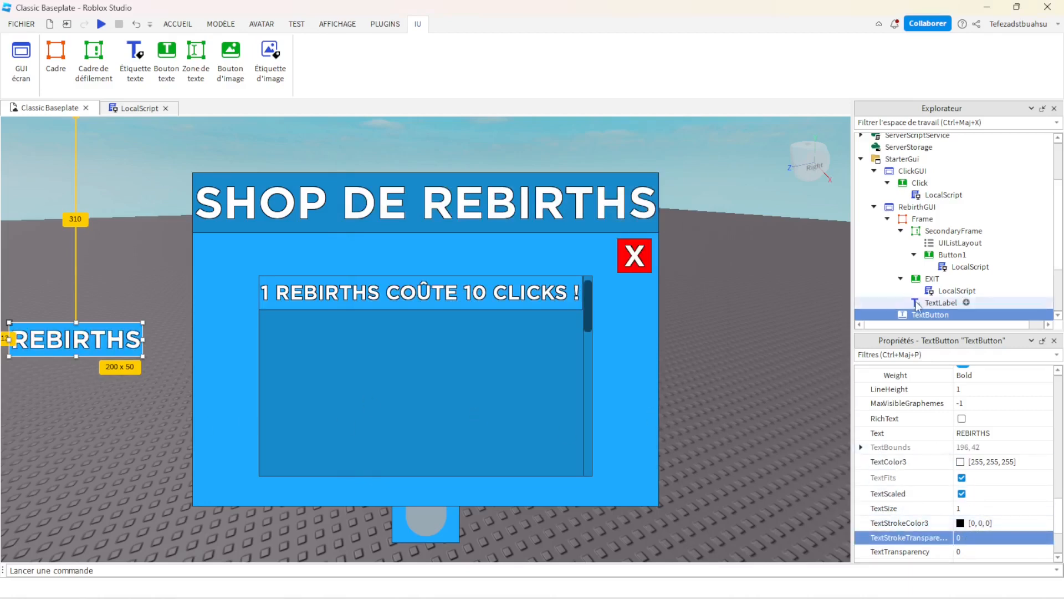
- Insert a LocalScript into the REBIRTHS TextButton and rename the button object OUVRIR
{"action": "left_click", "coordinate": [959, 314]}
{"action": "left_click", "coordinate": [927, 334]}
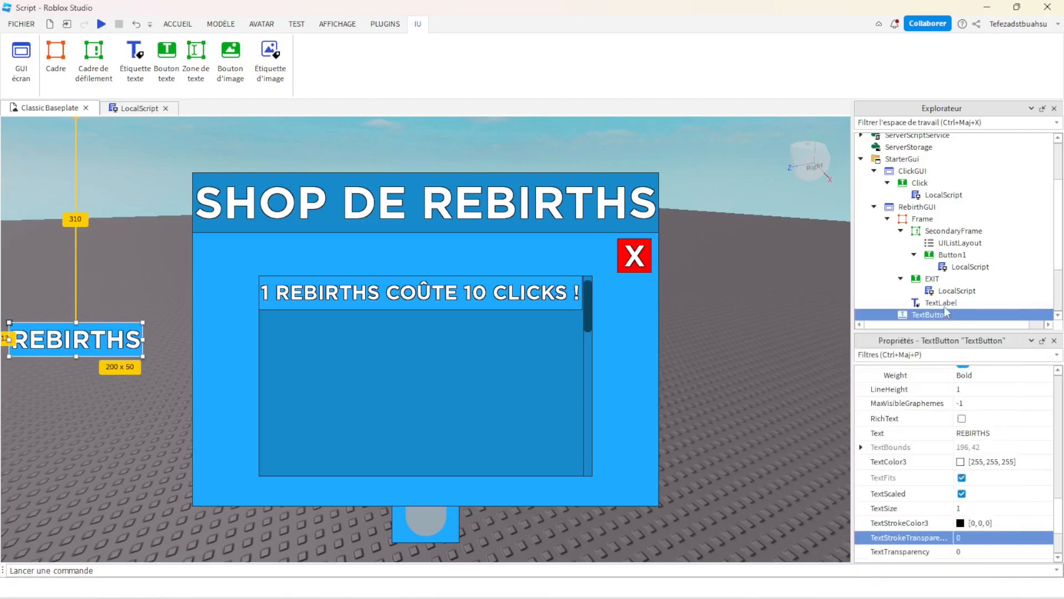
{"action": "right_click", "coordinate": [931, 316]}
{"action": "left_click", "coordinate": [892, 99]}
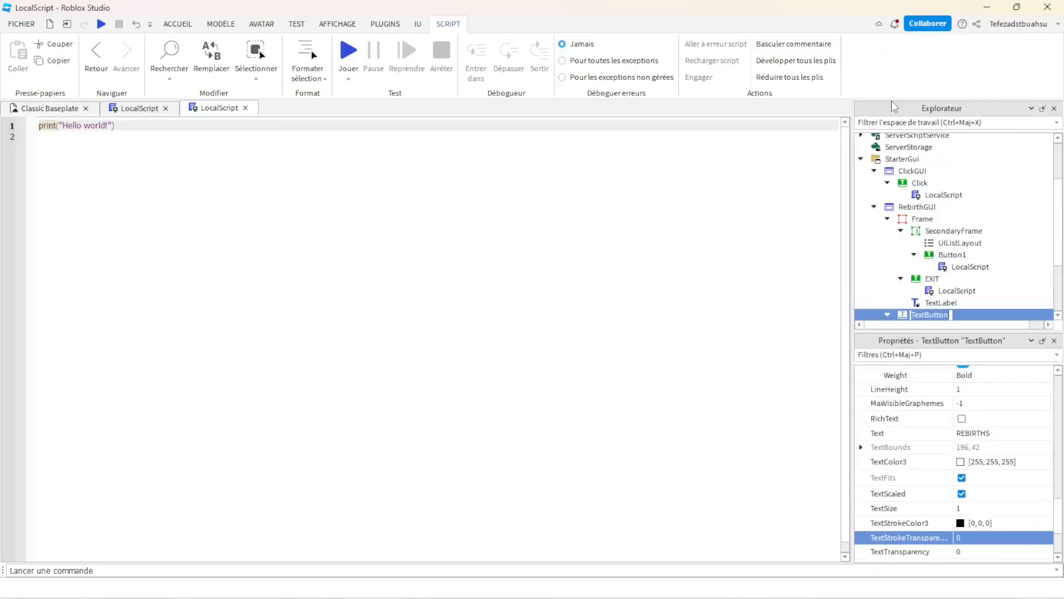
{"action": "type", "text": "OUVRIR"}
{"action": "key", "text": "Return"}
- Clear the default print("Hello world!") code from OUVRIR's LocalScript
{"action": "scroll", "coordinate": [976, 250], "scroll_direction": "down", "scroll_amount": 2}
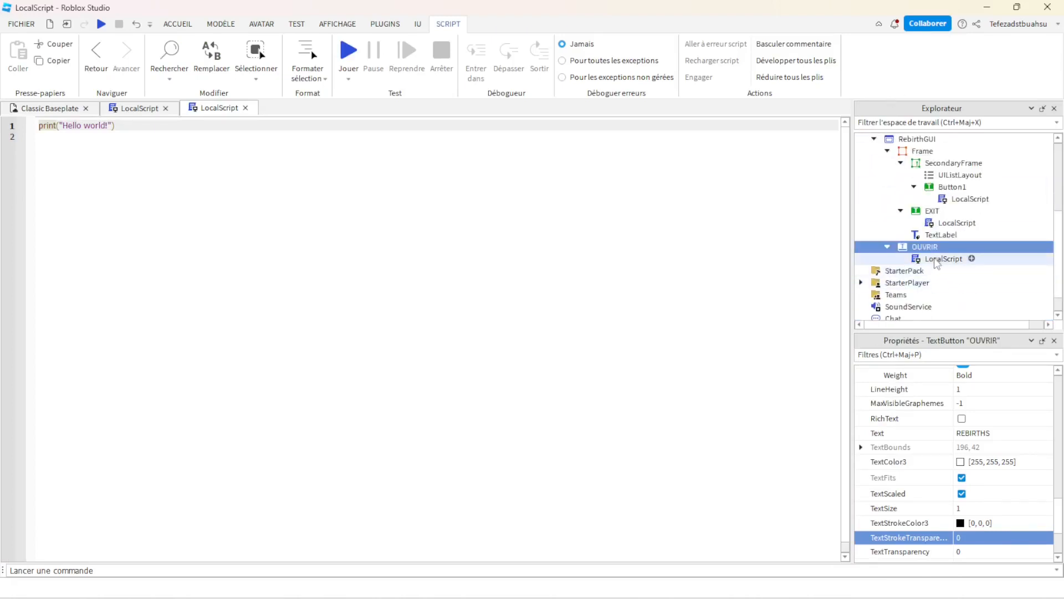
{"action": "left_click", "coordinate": [935, 260]}
{"action": "left_click", "coordinate": [235, 248]}
{"action": "key", "text": "ctrl+a"}
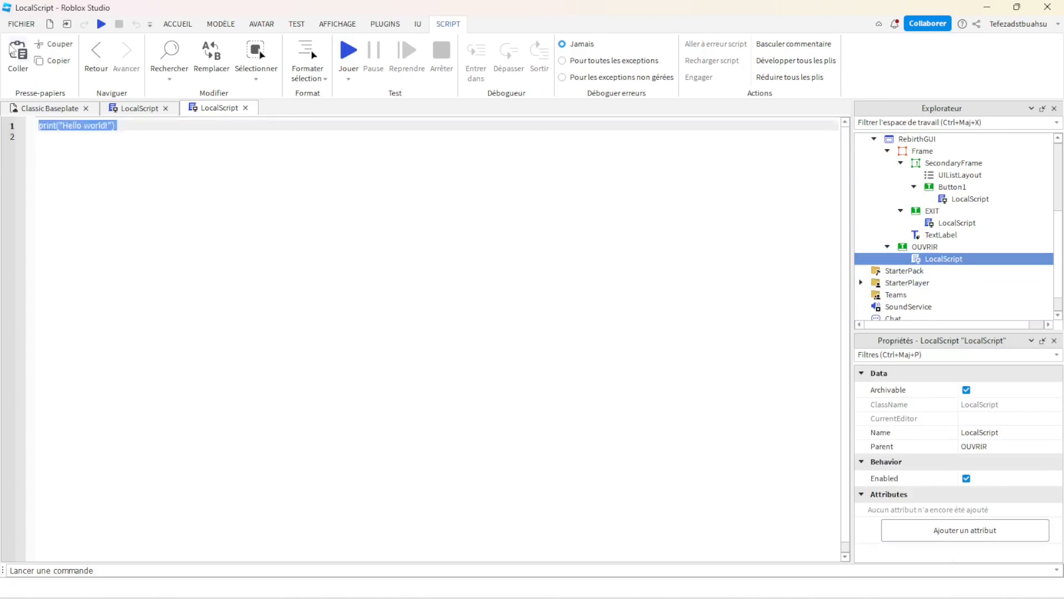
{"action": "key", "text": "BackSpace"}
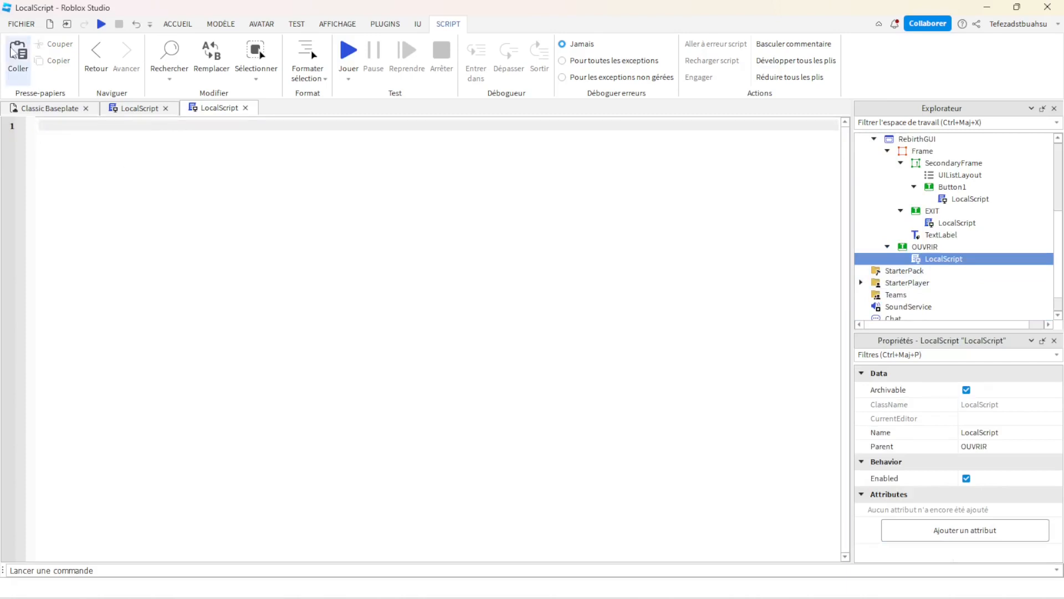
- Write an empty click handler in OUVRIR's LocalScript with script.Parent.MouseButton1Click:Connect(function() and its closing end)
{"action": "type", "text": "script.P"}
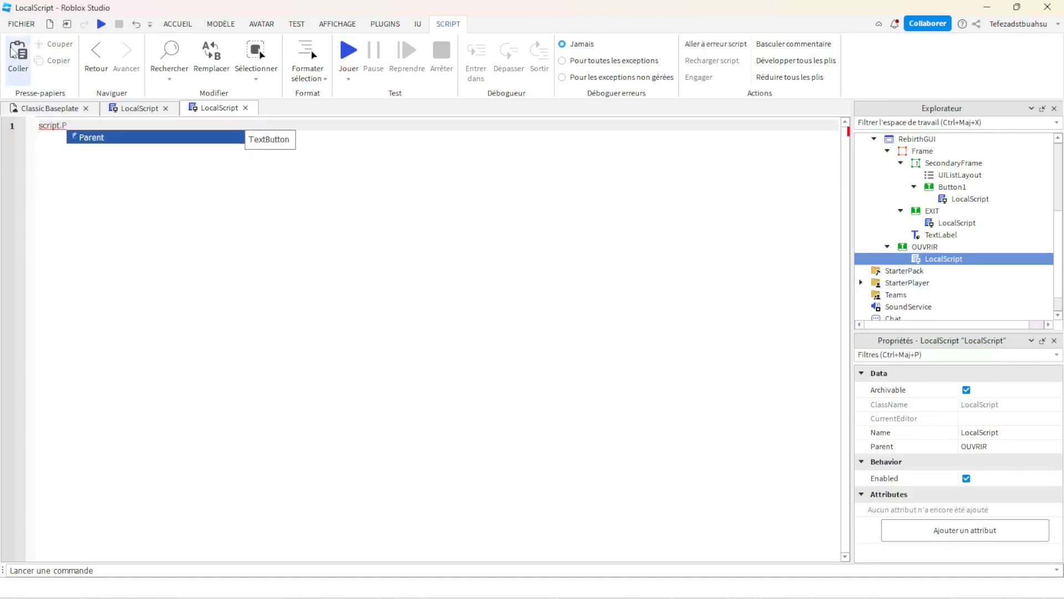
{"action": "type", "text": "arent."}
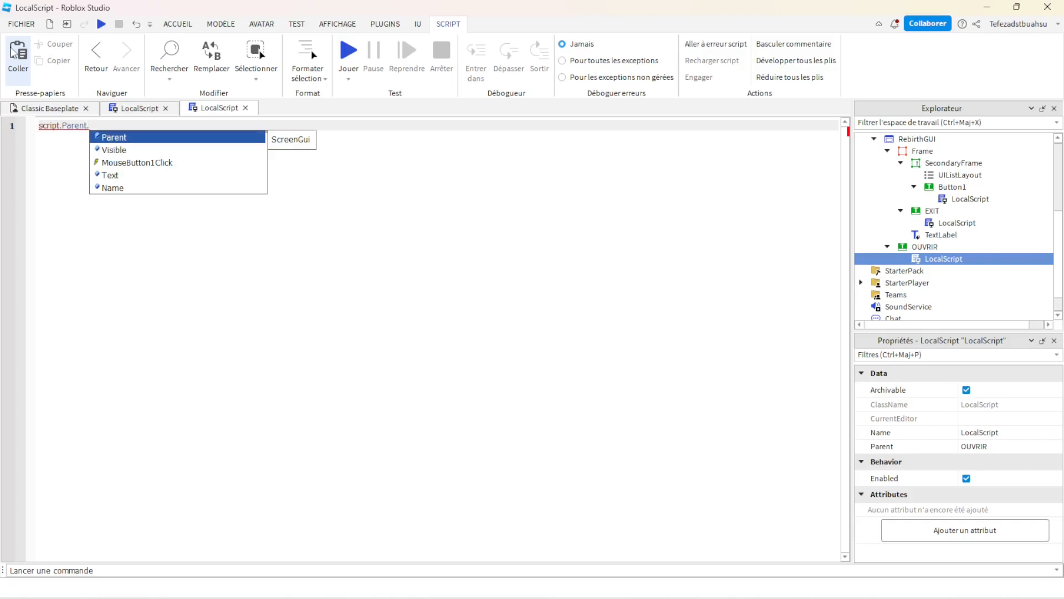
{"action": "key", "text": "Down"}
{"action": "key", "text": "Down"}
{"action": "key", "text": "Tab"}
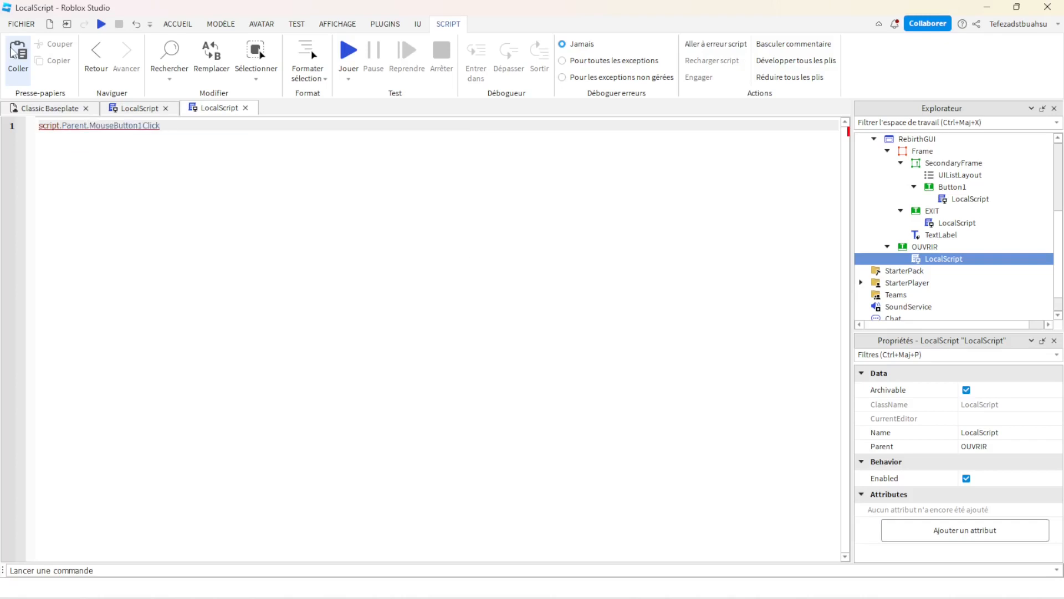
{"action": "type", "text": ":"}
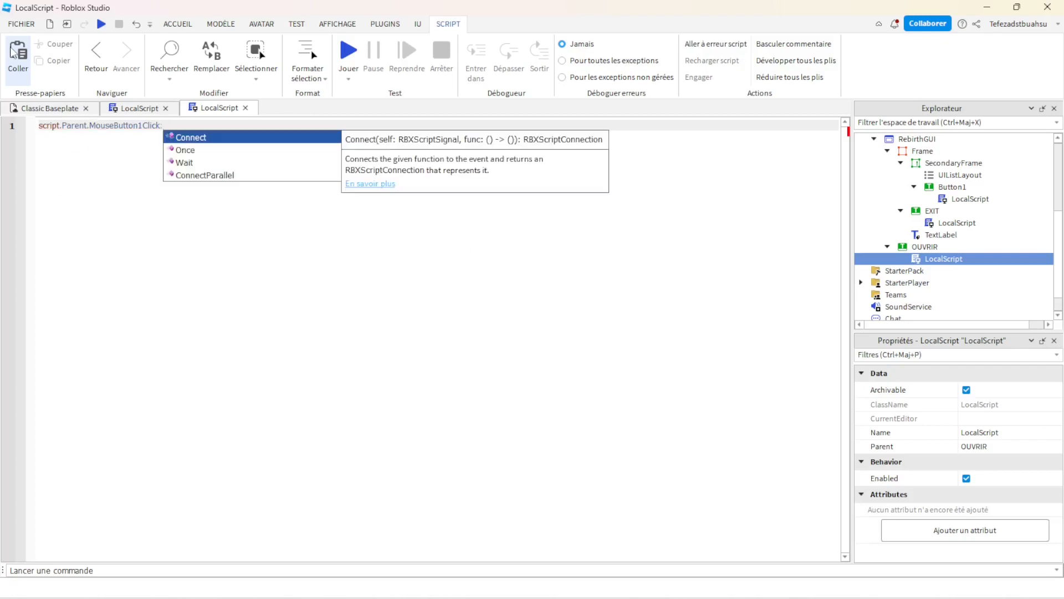
{"action": "key", "text": "Tab"}
{"action": "type", "text": "(f"}
{"action": "key", "text": "Tab"}
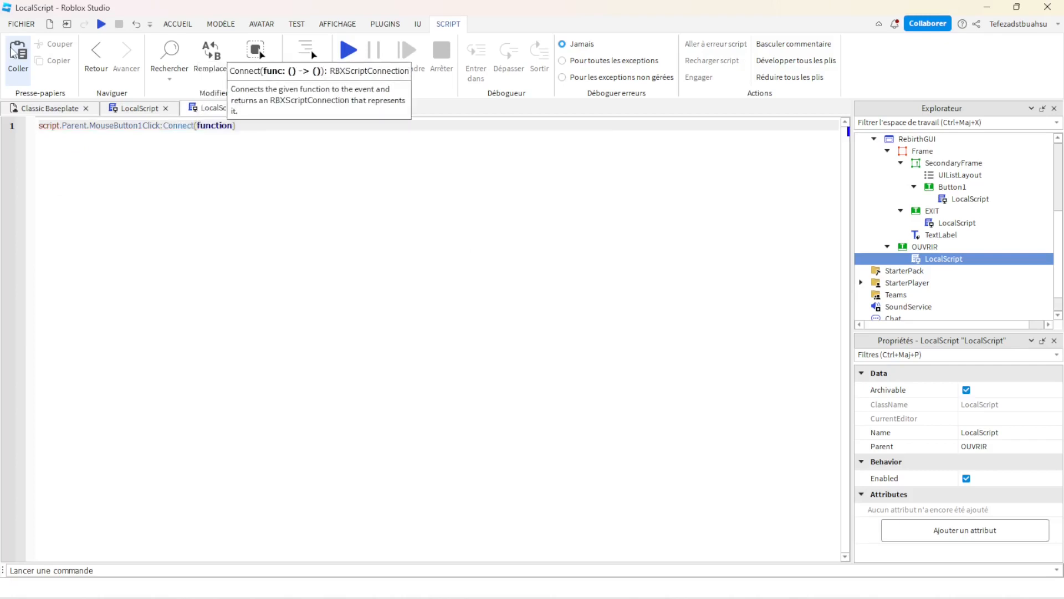
{"action": "type", "text": "("}
{"action": "key", "text": "Return"}
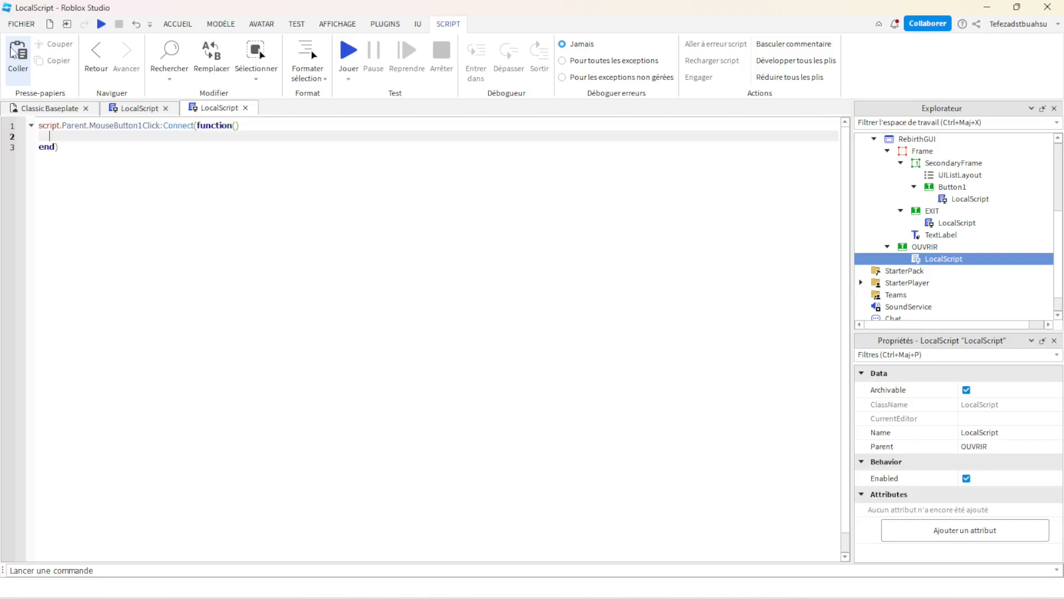
- Add script.Parent.Parent.Frame.Visible = true inside the click handler of OUVRIR's LocalScript
{"action": "type", "text": "script."}
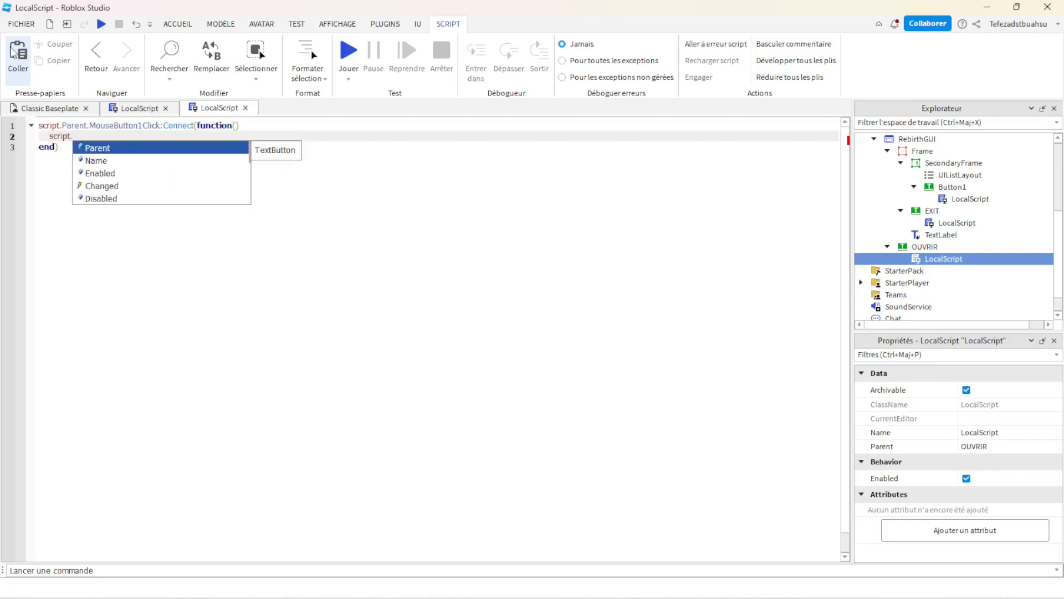
{"action": "key", "text": "Tab"}
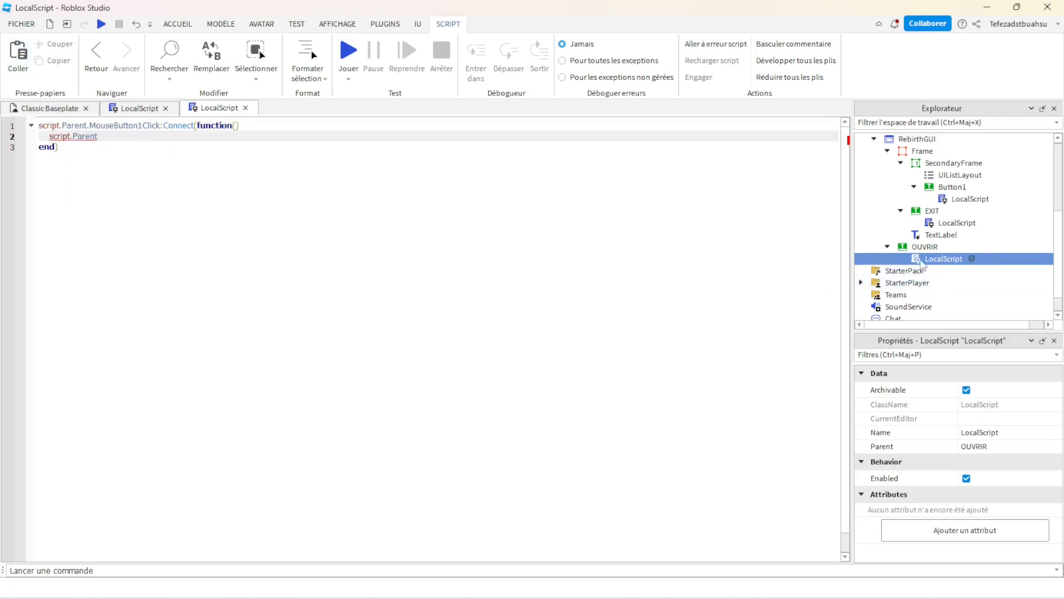
{"action": "type", "text": ".P"}
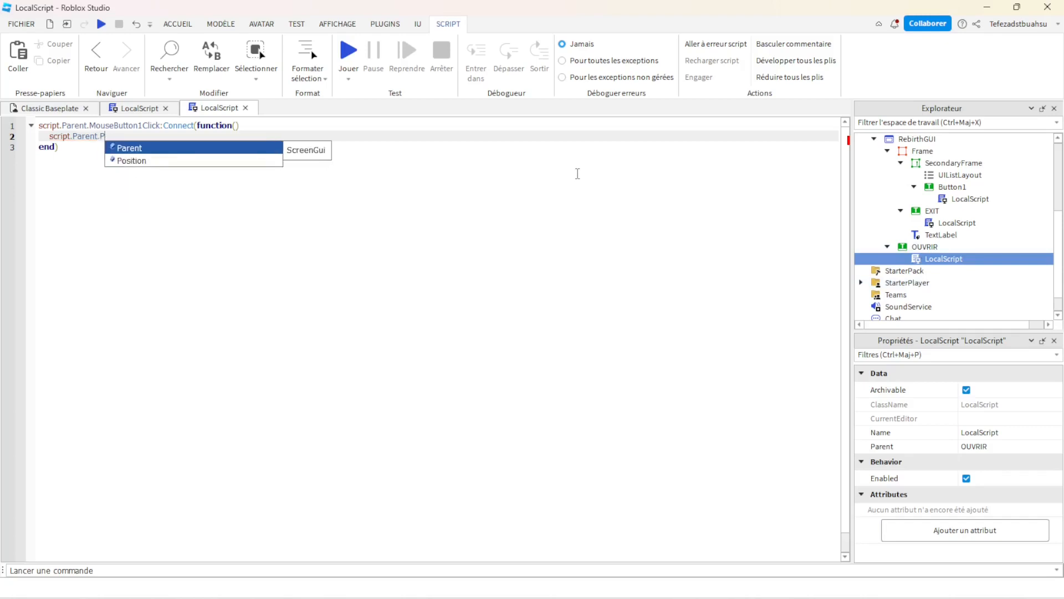
{"action": "key", "text": "Tab"}
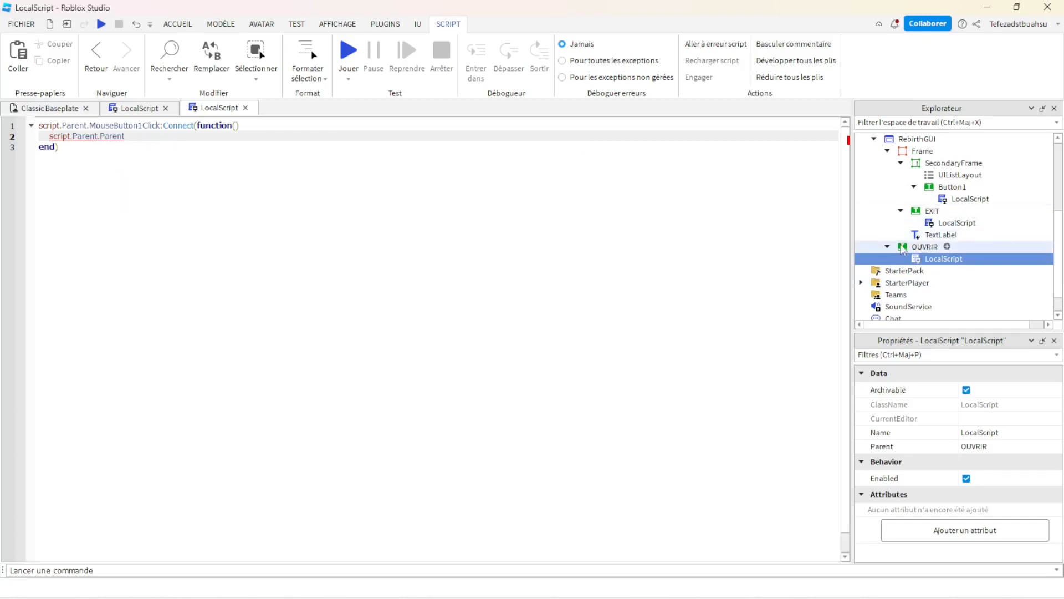
{"action": "type", "text": ".F"}
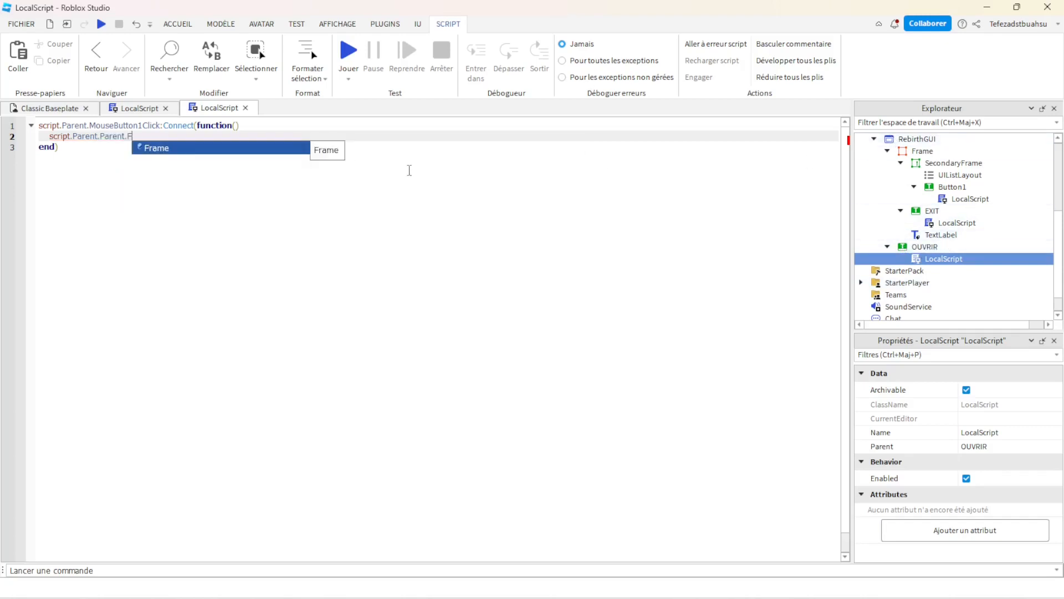
{"action": "key", "text": "Tab"}
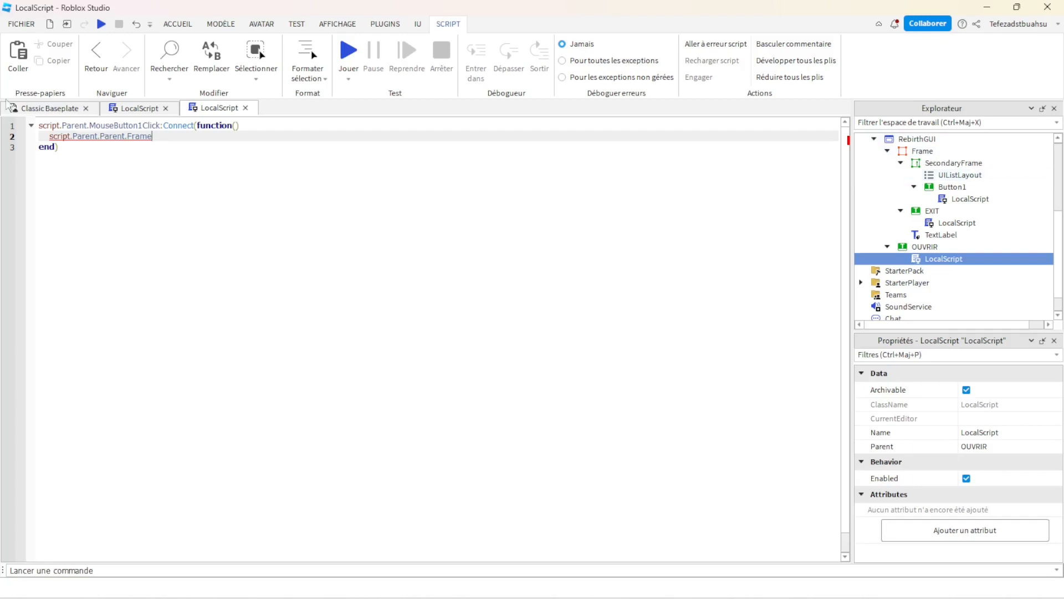
{"action": "left_click", "coordinate": [33, 108]}
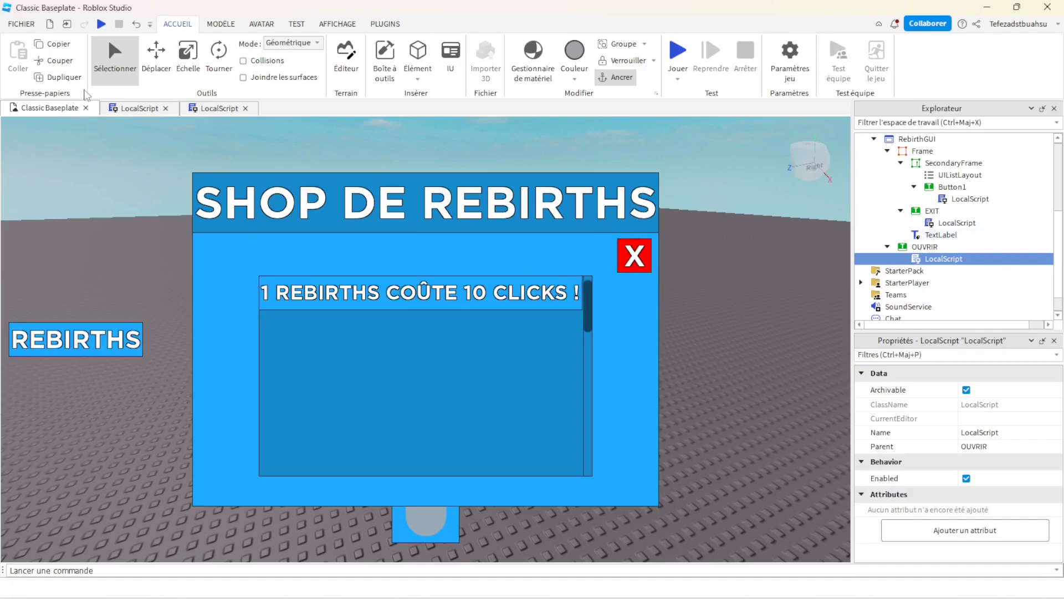
{"action": "left_click", "coordinate": [126, 114]}
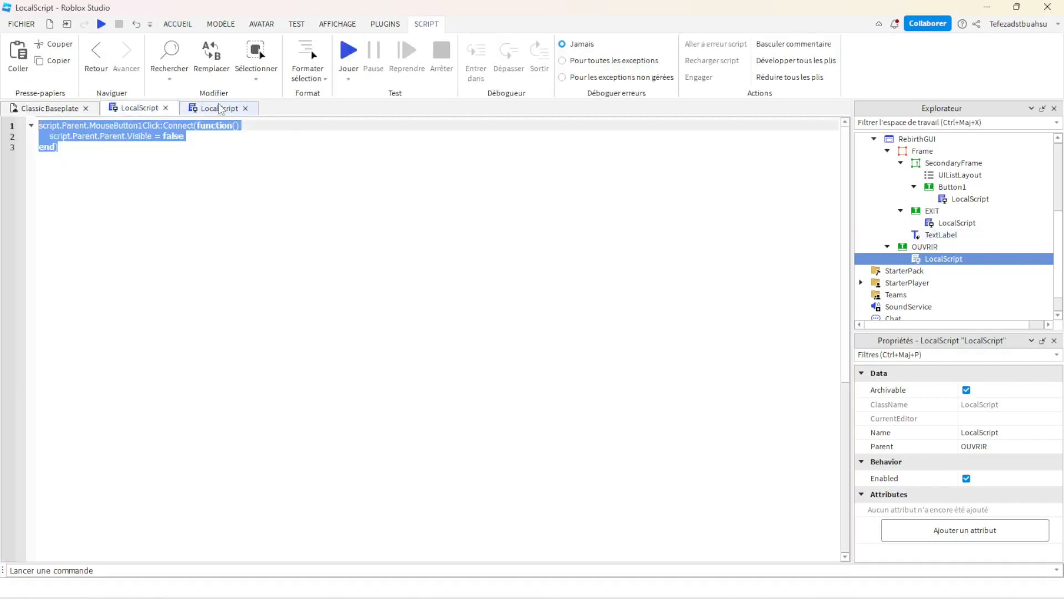
{"action": "left_click", "coordinate": [220, 108]}
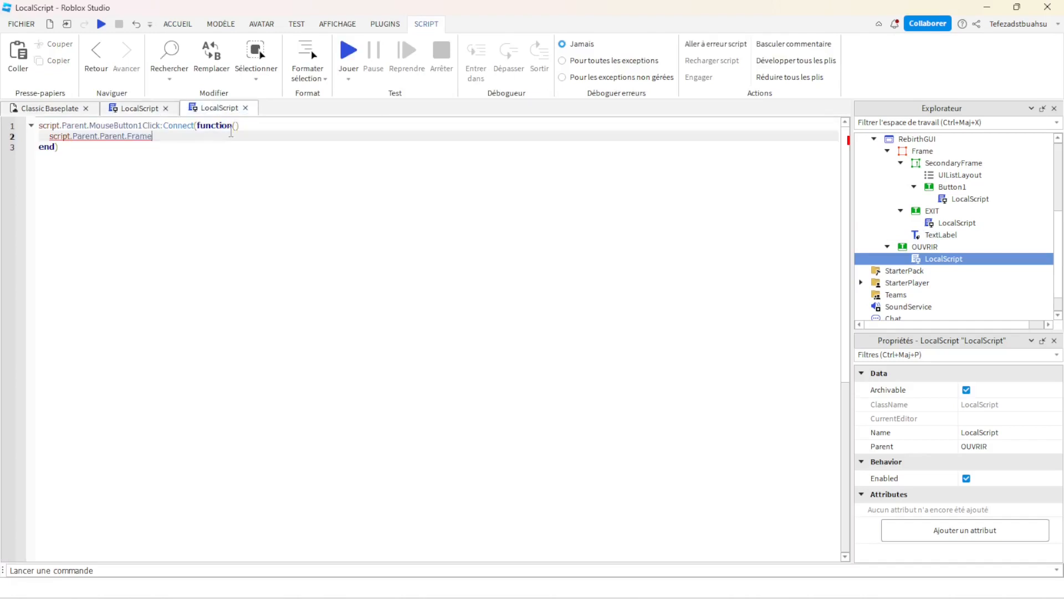
{"action": "type", "text": ".Visible"}
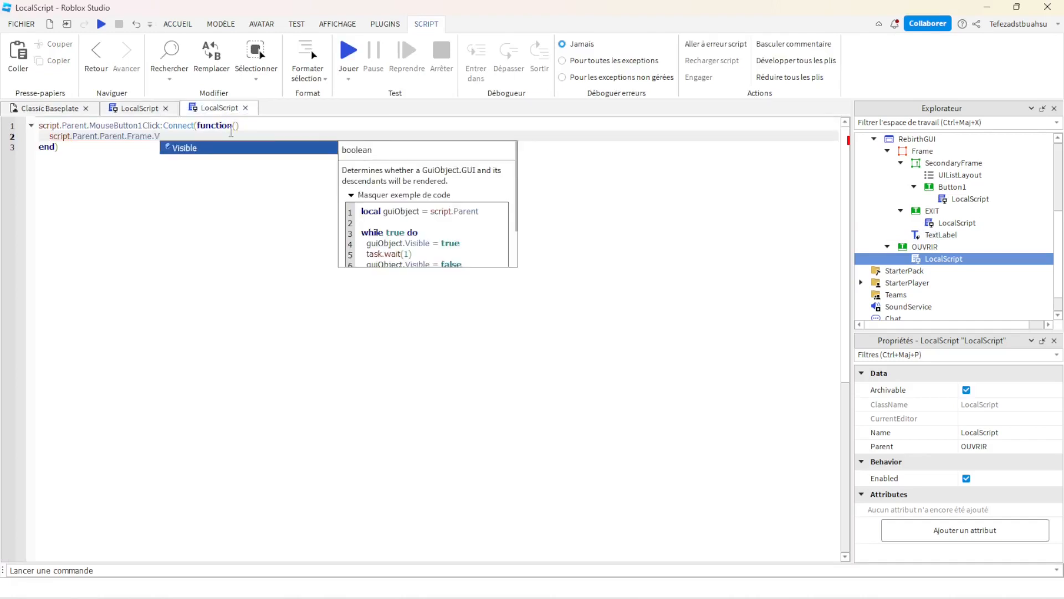
{"action": "type", "text": "ue"}
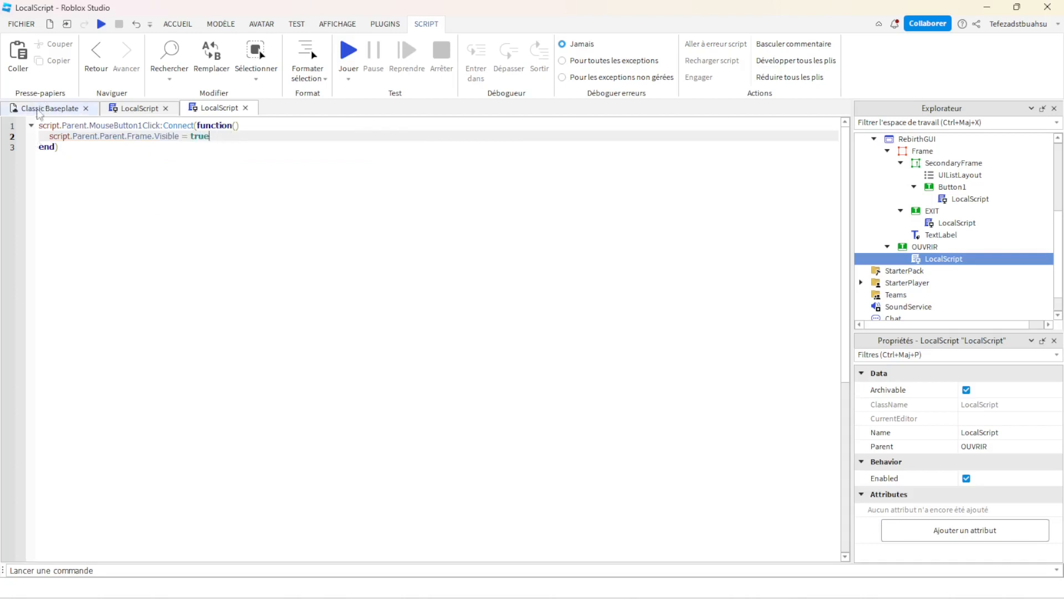
- Close both LocalScript editors and start a playtest of the Classic Baseplate place
{"action": "left_click", "coordinate": [39, 109]}
{"action": "left_click", "coordinate": [166, 108]}
{"action": "left_click", "coordinate": [166, 108]}
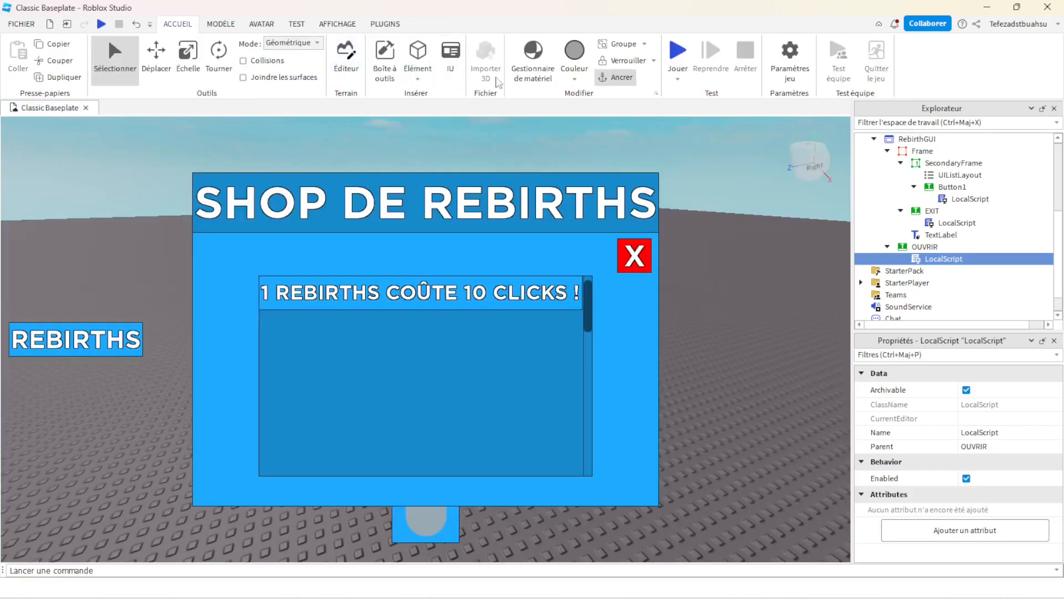
{"action": "left_click", "coordinate": [677, 53]}
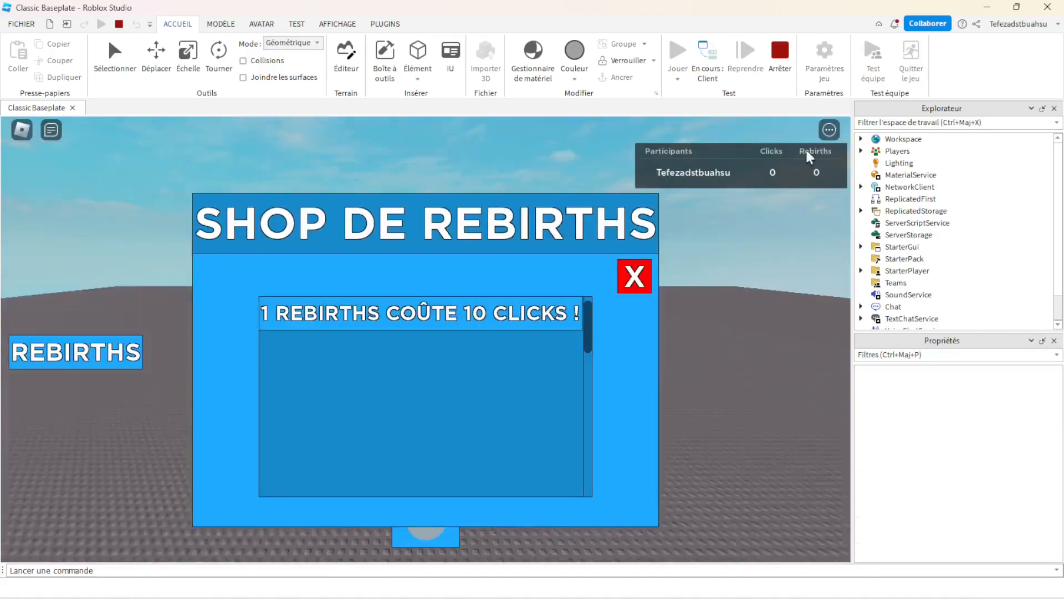
- Test the shop's X button to hide the frame, and walk the character around the baseplate
{"action": "left_click", "coordinate": [635, 276]}
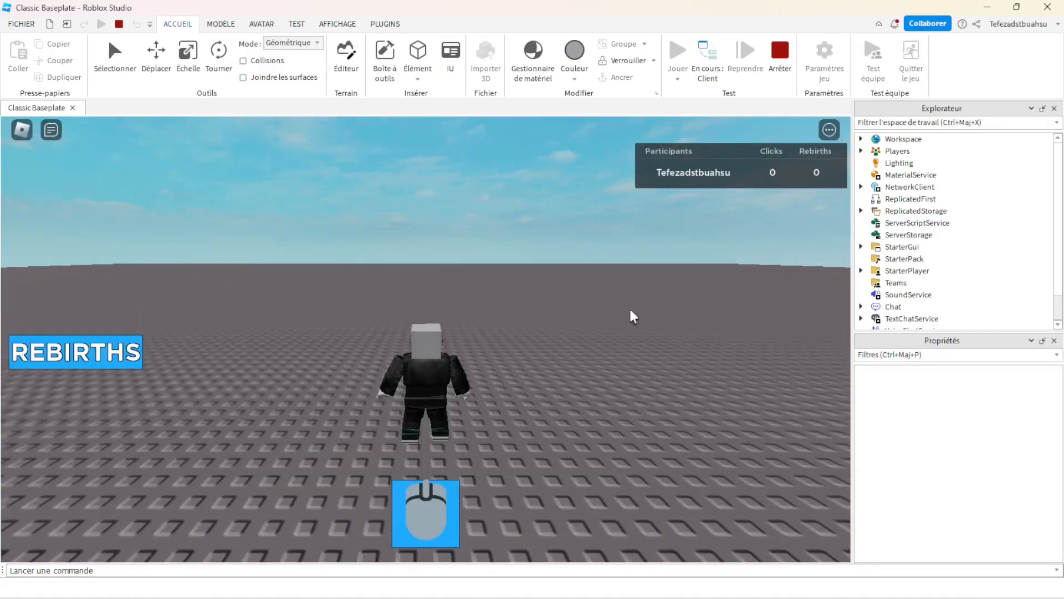
{"action": "key", "text": "w"}
{"action": "key", "text": "s"}
{"action": "right_click_drag", "start_coordinate": [474, 313], "coordinate": [473, 313]}
{"action": "key", "text": "w"}
{"action": "scroll", "coordinate": [473, 314], "scroll_direction": "up", "scroll_amount": 2}
- Test the mouse-icon button repeatedly to collect at least 10 Clicks for a rebirth
{"action": "left_click", "coordinate": [423, 507]}
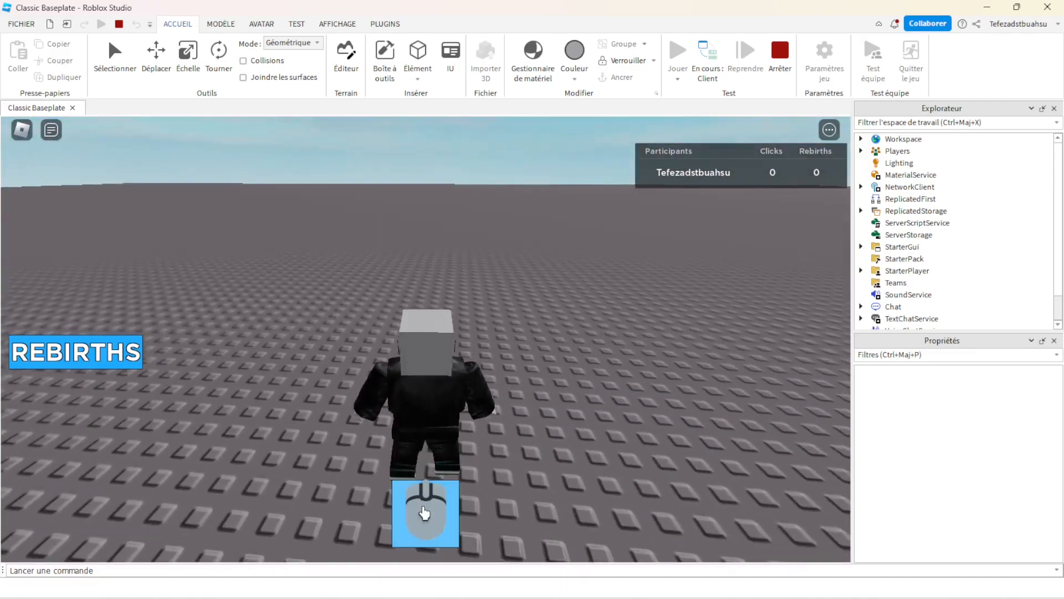
{"action": "left_click", "coordinate": [423, 510]}
{"action": "left_click", "coordinate": [423, 510]}
{"action": "left_click", "coordinate": [421, 510]}
{"action": "left_click", "coordinate": [420, 512]}
{"action": "left_click", "coordinate": [418, 512]}
{"action": "left_click", "coordinate": [411, 515]}
{"action": "left_click", "coordinate": [410, 516]}
{"action": "left_click", "coordinate": [409, 516]}
{"action": "left_click", "coordinate": [409, 516]}
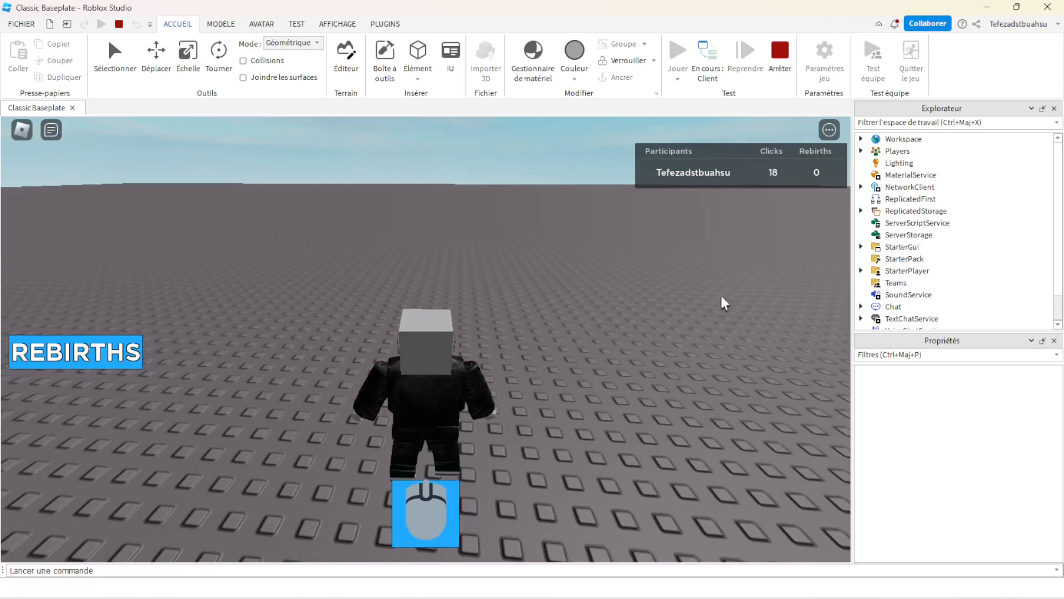
{"action": "left_click", "coordinate": [458, 493]}
{"action": "left_click", "coordinate": [458, 493]}
- Test reopening the shop with the REBIRTHS button and hiding it with X several times, leaving it open
{"action": "left_click", "coordinate": [36, 370]}
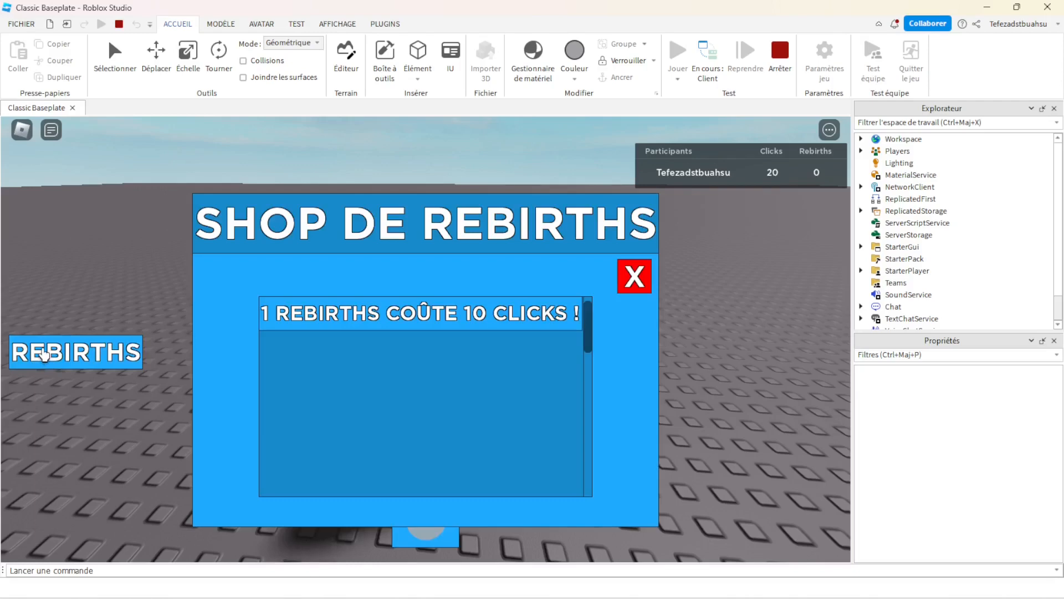
{"action": "left_click", "coordinate": [76, 356]}
{"action": "left_click", "coordinate": [76, 356]}
{"action": "left_click", "coordinate": [635, 278]}
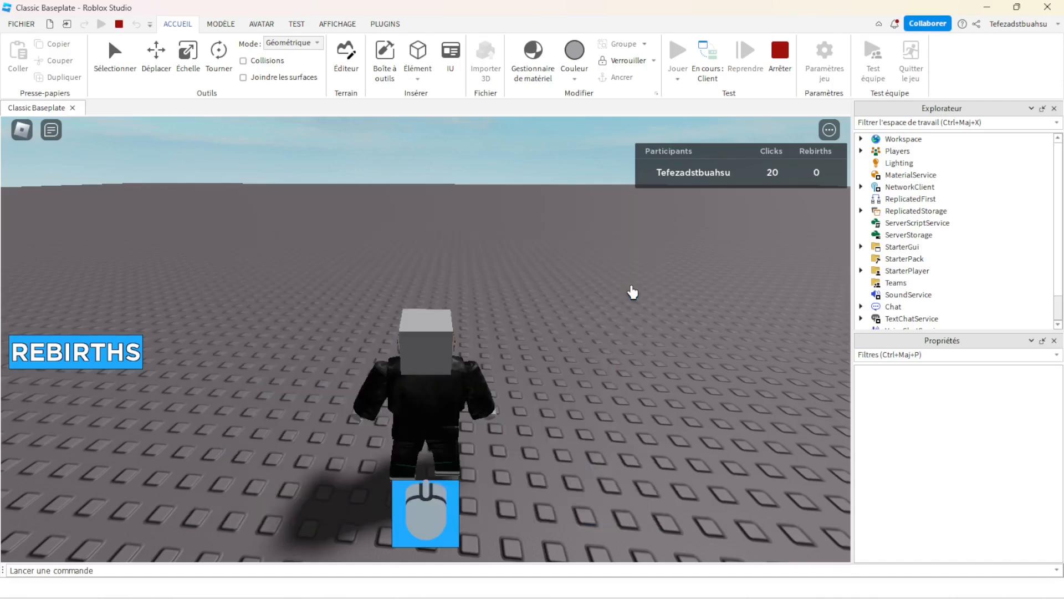
{"action": "left_click", "coordinate": [138, 355]}
{"action": "left_click", "coordinate": [635, 277]}
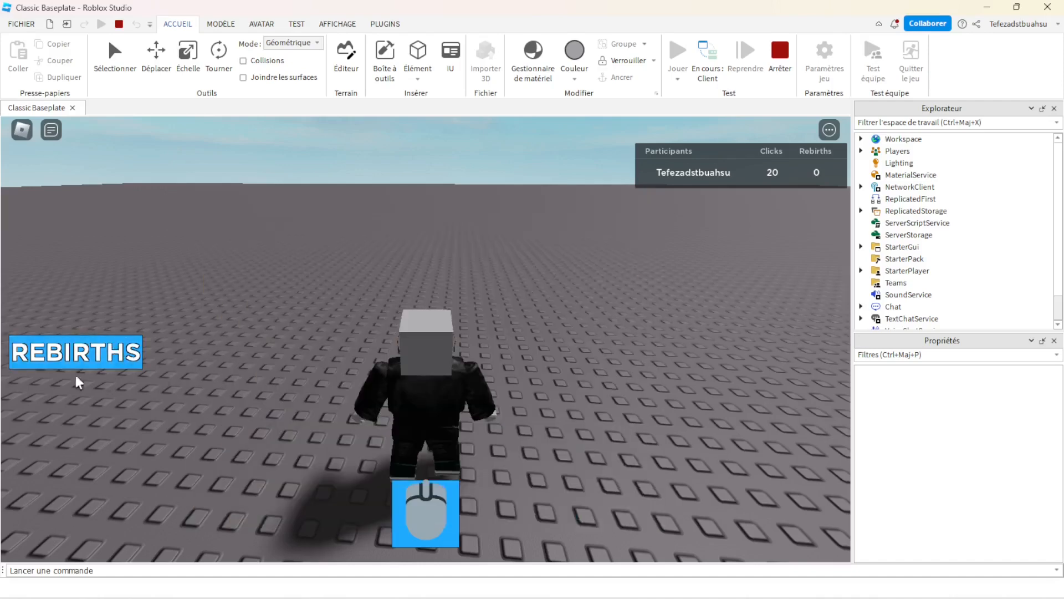
{"action": "left_click", "coordinate": [77, 361]}
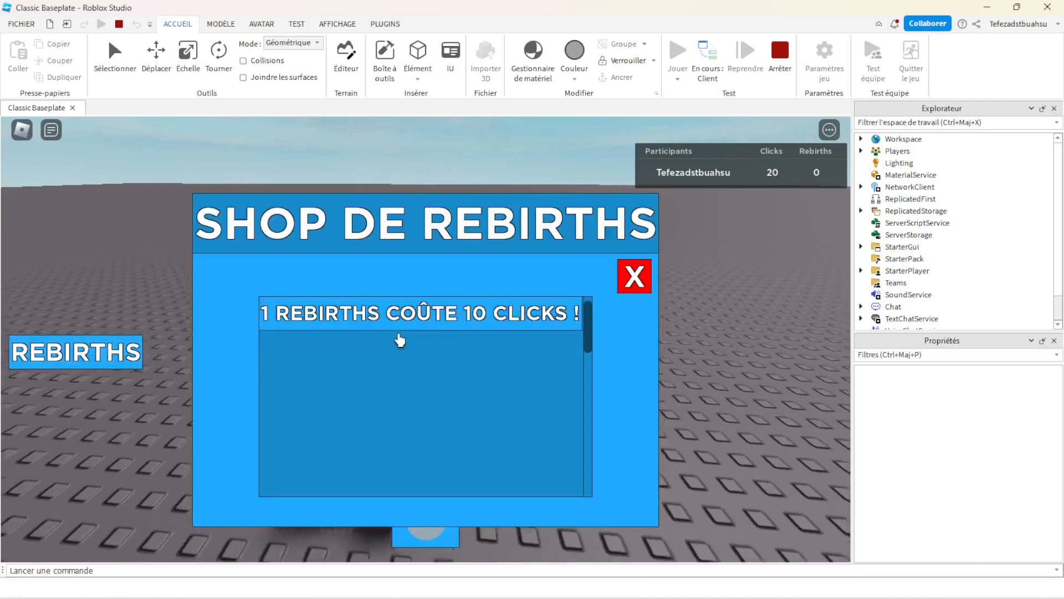
- Test buying three rebirths in the shop, collecting more Clicks between purchases
{"action": "left_click", "coordinate": [437, 316]}
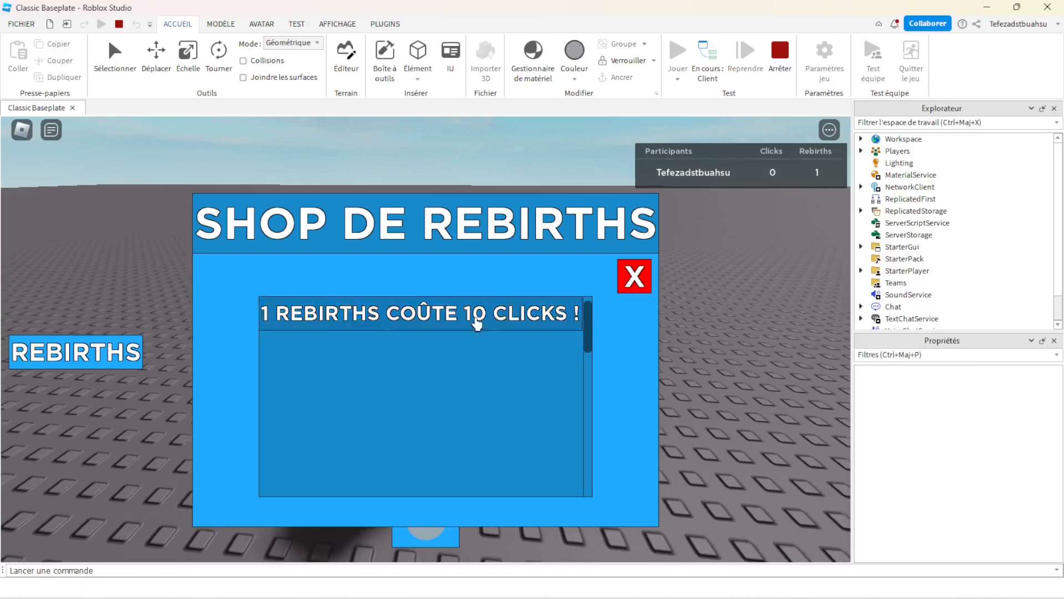
{"action": "left_click", "coordinate": [438, 532]}
{"action": "left_click", "coordinate": [438, 532]}
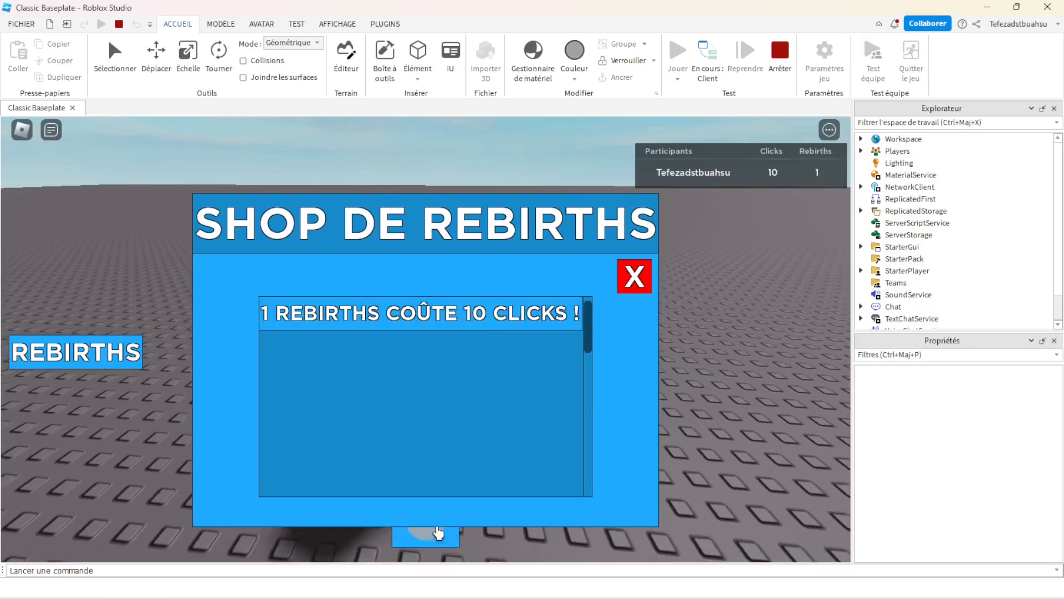
{"action": "left_click", "coordinate": [563, 301]}
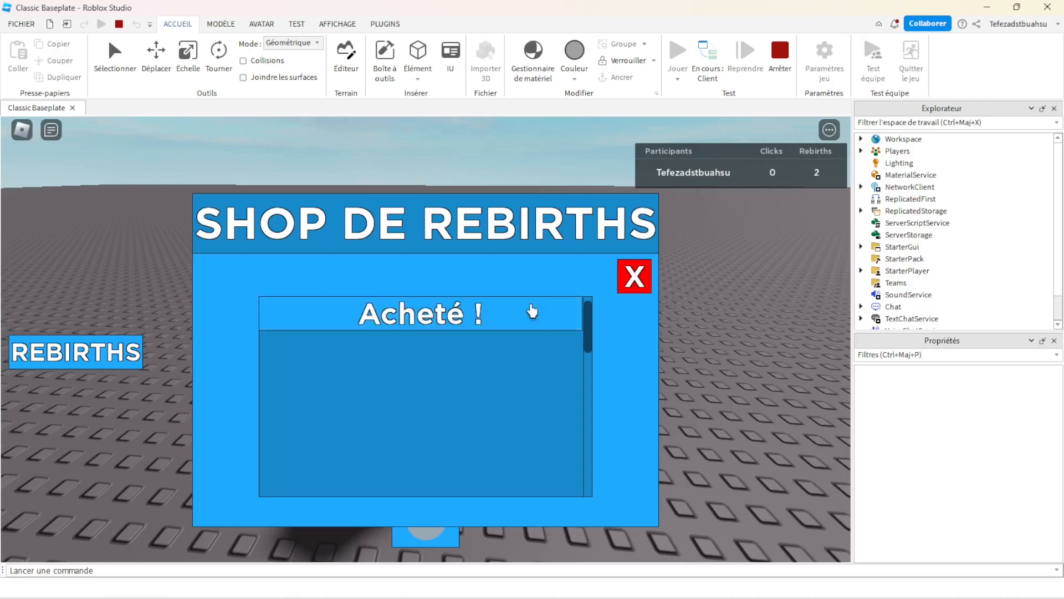
{"action": "left_click", "coordinate": [435, 533]}
{"action": "left_click", "coordinate": [435, 533]}
{"action": "left_click", "coordinate": [435, 533]}
{"action": "left_click", "coordinate": [435, 534]}
{"action": "left_click", "coordinate": [435, 533]}
{"action": "left_click", "coordinate": [435, 533]}
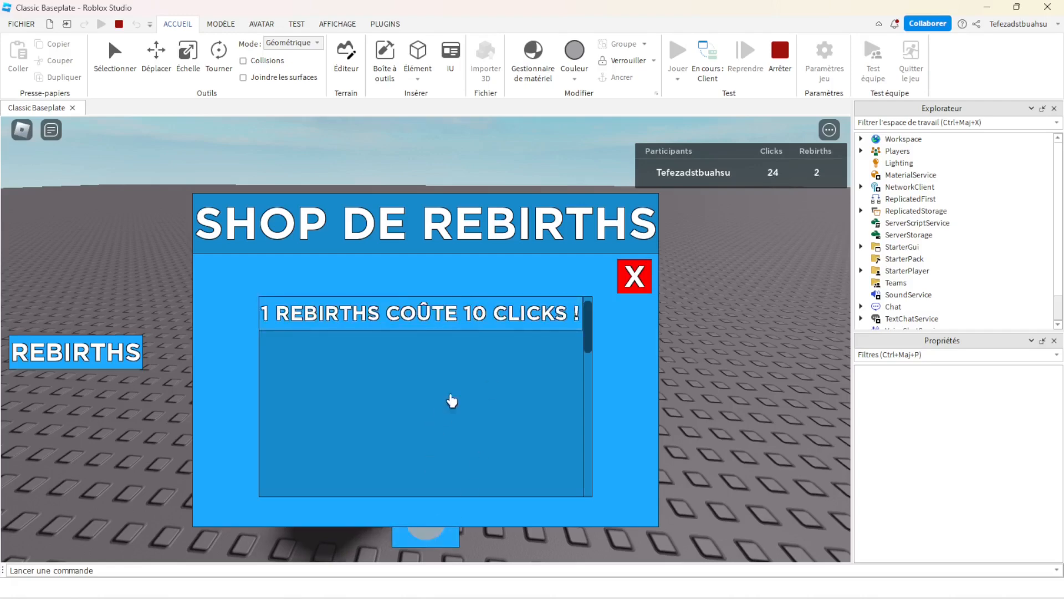
{"action": "left_click", "coordinate": [384, 322]}
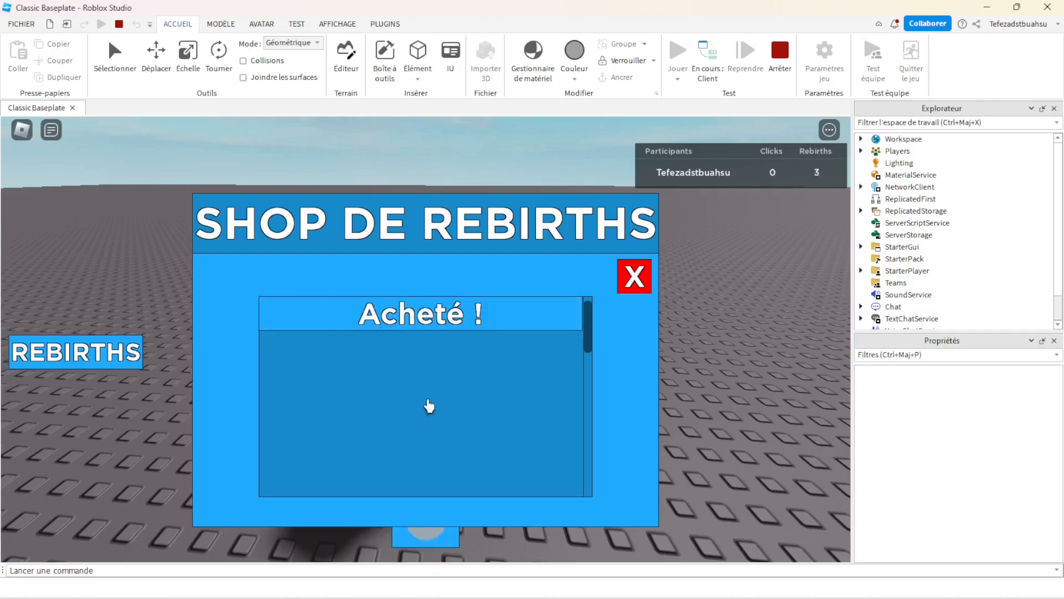
- Collect Clicks in two further rounds and buy one rebirth after each round
{"action": "left_click", "coordinate": [423, 546]}
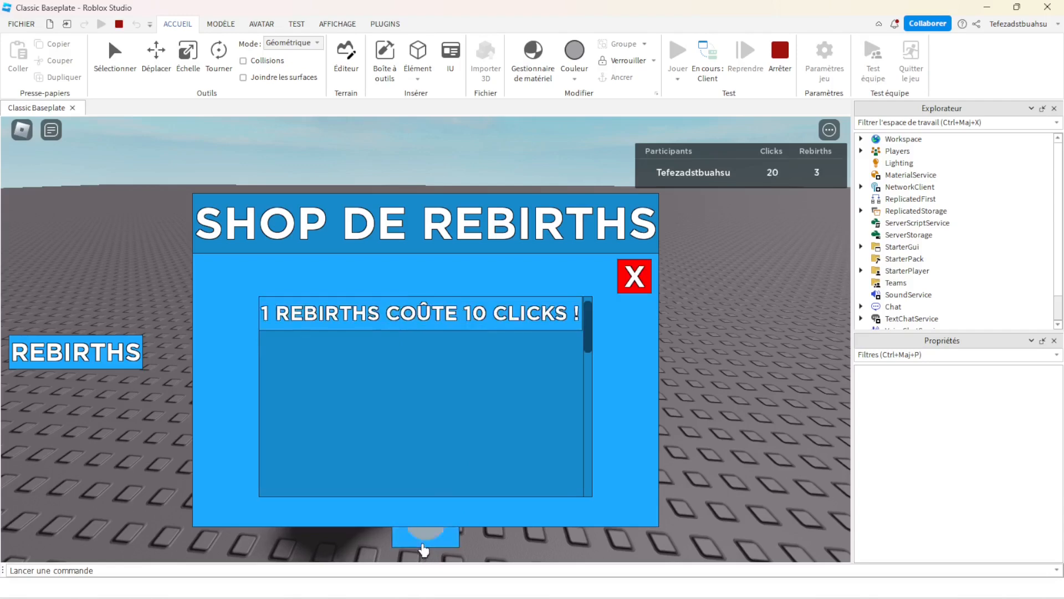
{"action": "left_click", "coordinate": [424, 546]}
{"action": "left_click", "coordinate": [423, 546]}
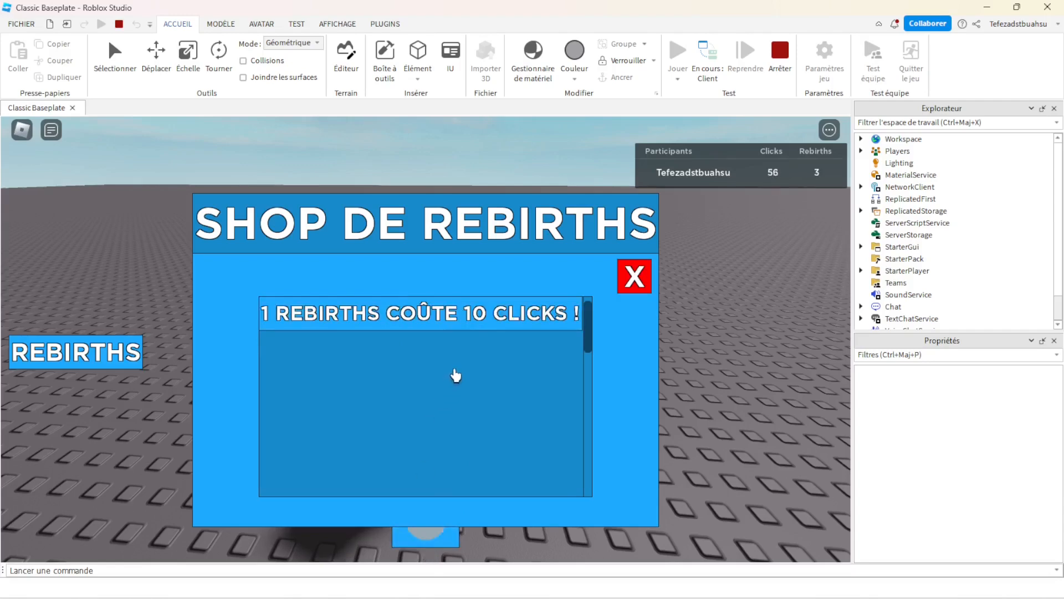
{"action": "left_click", "coordinate": [481, 331]}
{"action": "left_click", "coordinate": [416, 530]}
{"action": "left_click", "coordinate": [416, 530]}
{"action": "left_click", "coordinate": [416, 530]}
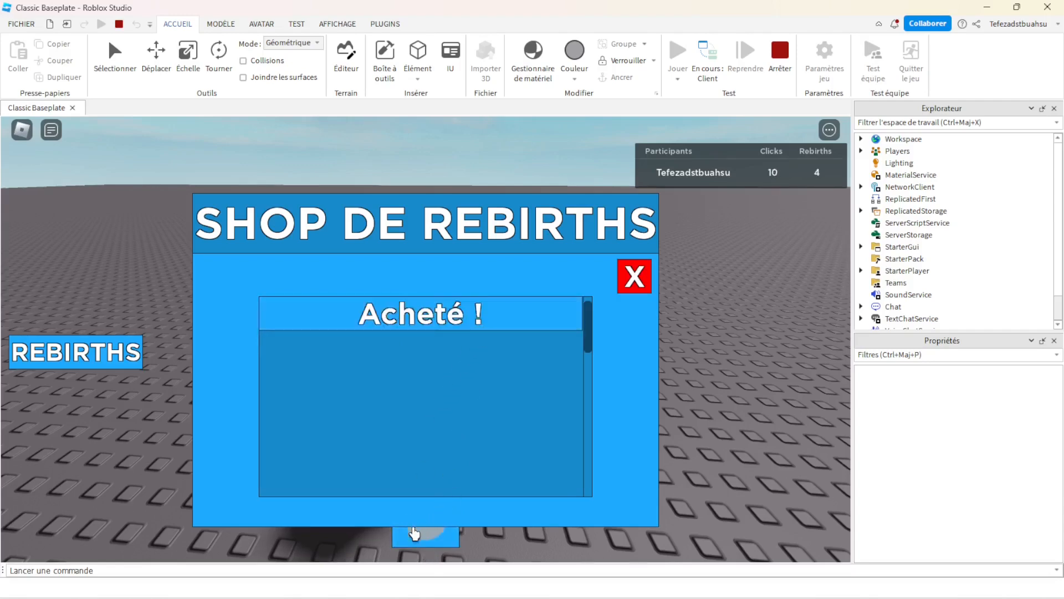
{"action": "left_click", "coordinate": [470, 327]}
- Try to buy rebirths repeatedly without having enough Clicks
{"action": "left_click", "coordinate": [473, 325]}
{"action": "left_click", "coordinate": [472, 325]}
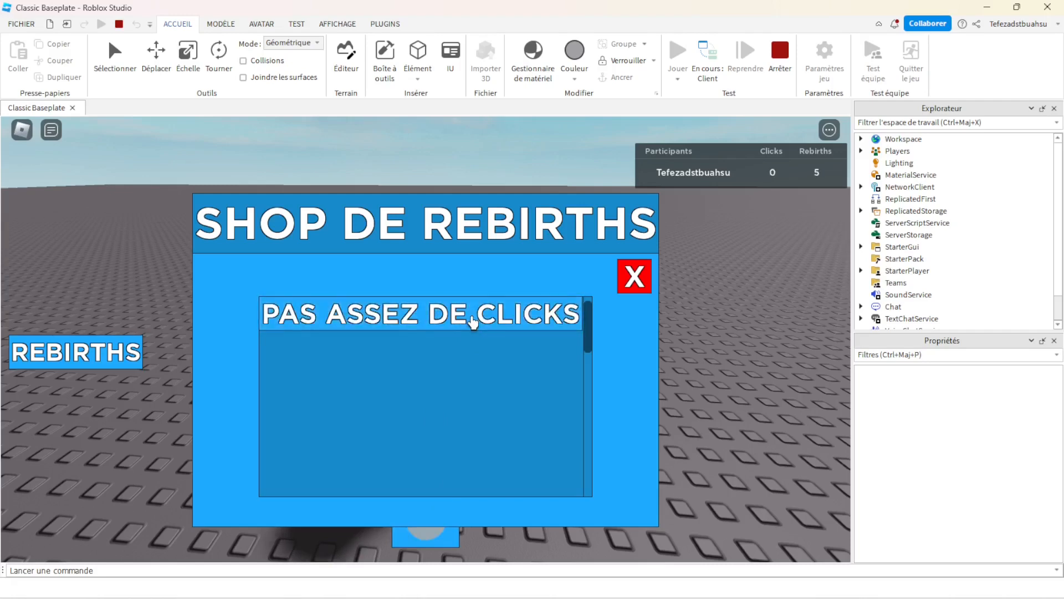
{"action": "left_click", "coordinate": [415, 331]}
{"action": "left_click", "coordinate": [414, 331]}
{"action": "left_click", "coordinate": [414, 331]}
- Repeat the collect-and-buy test for two more rebirths, and try one more purchase with no Clicks left
{"action": "left_click", "coordinate": [435, 538]}
{"action": "left_click", "coordinate": [434, 538]}
{"action": "left_click", "coordinate": [434, 537]}
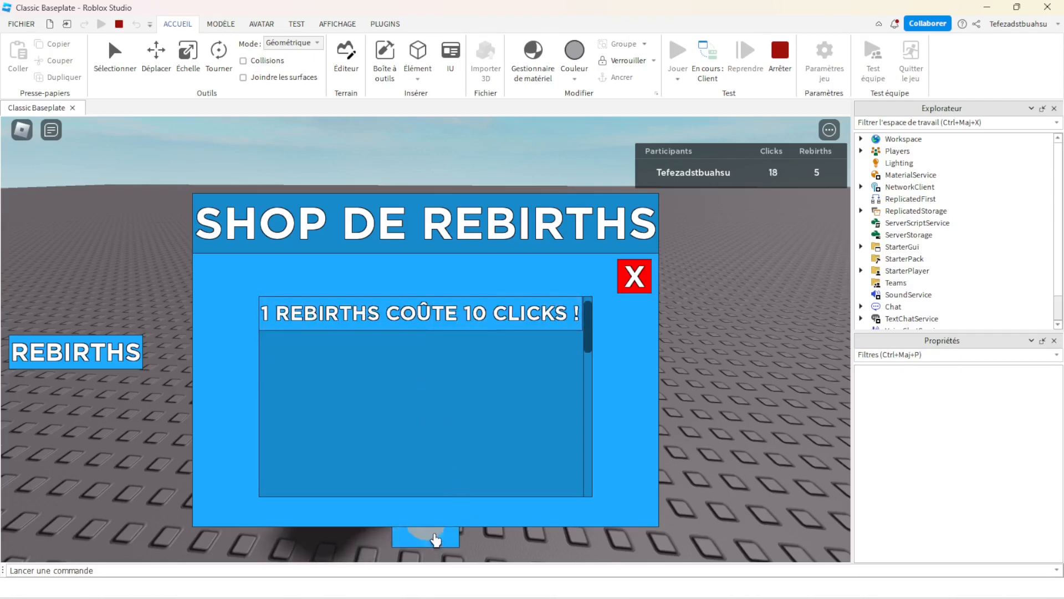
{"action": "left_click", "coordinate": [434, 538]}
{"action": "left_click", "coordinate": [471, 309]}
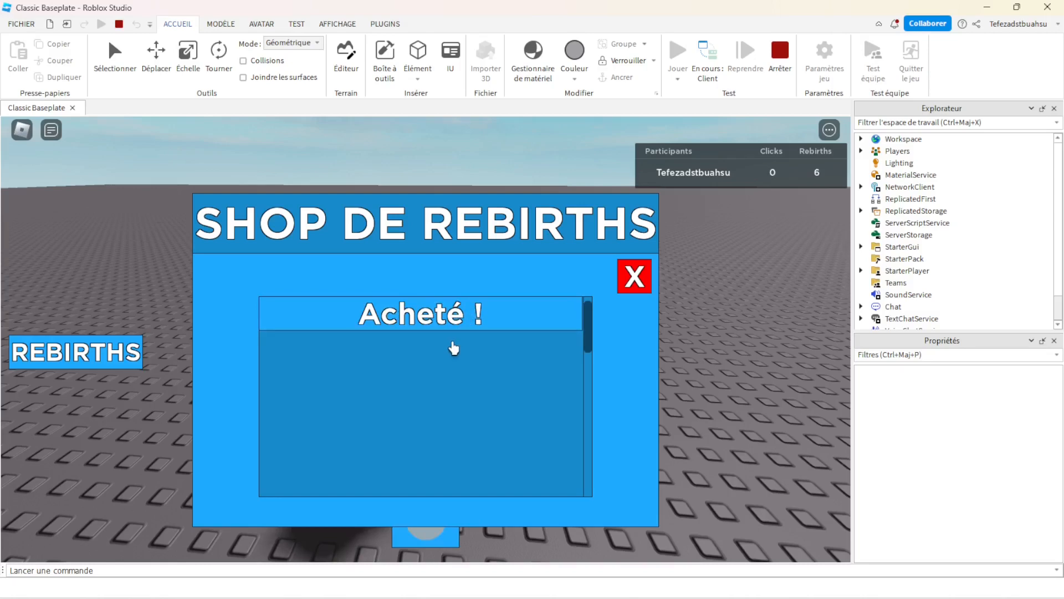
{"action": "left_click", "coordinate": [454, 349]}
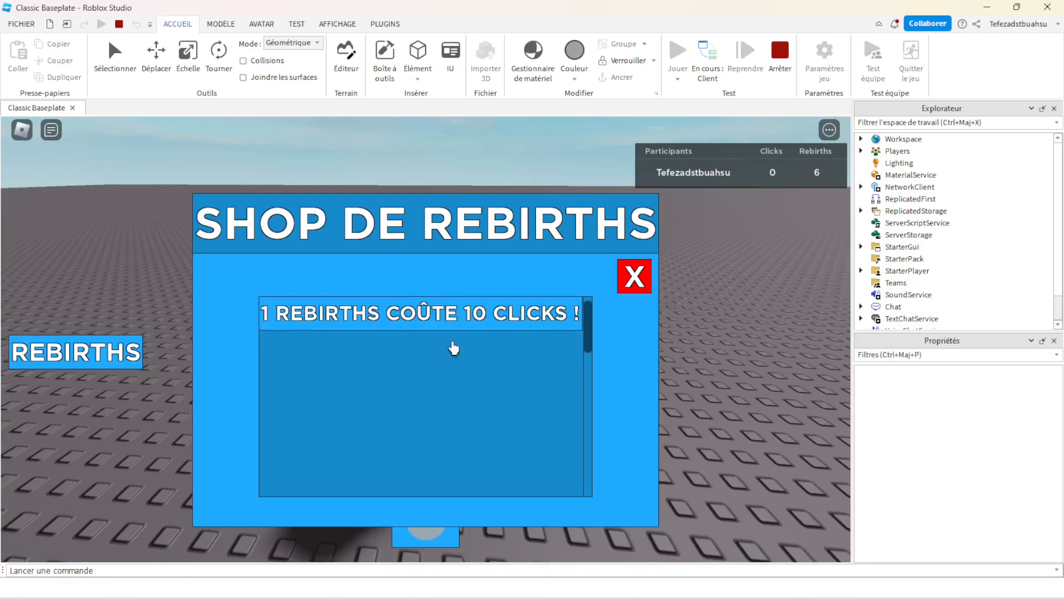
{"action": "left_click", "coordinate": [430, 542]}
{"action": "left_click", "coordinate": [430, 541]}
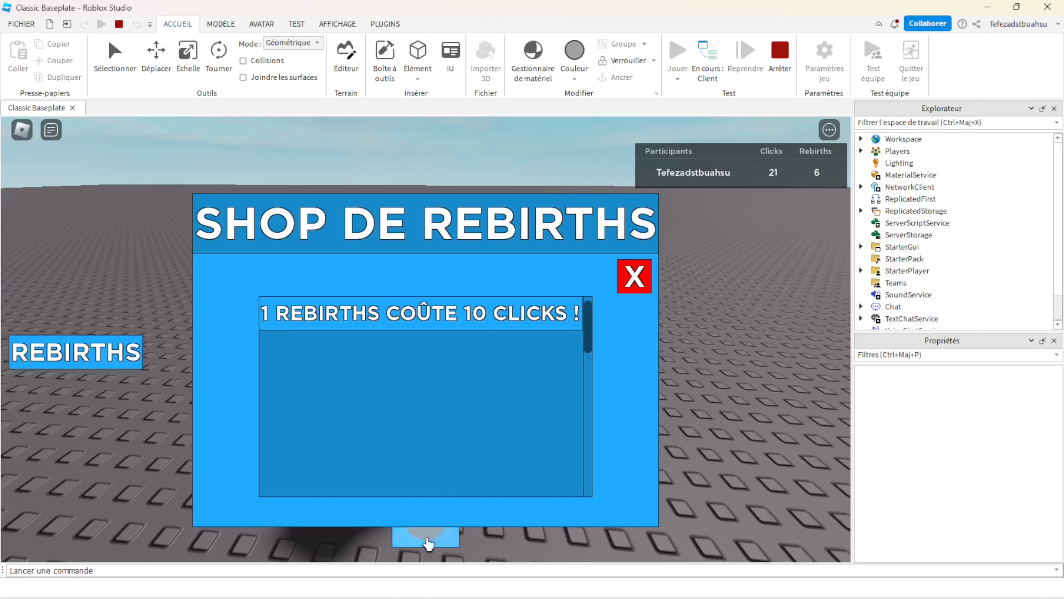
{"action": "left_click", "coordinate": [480, 313]}
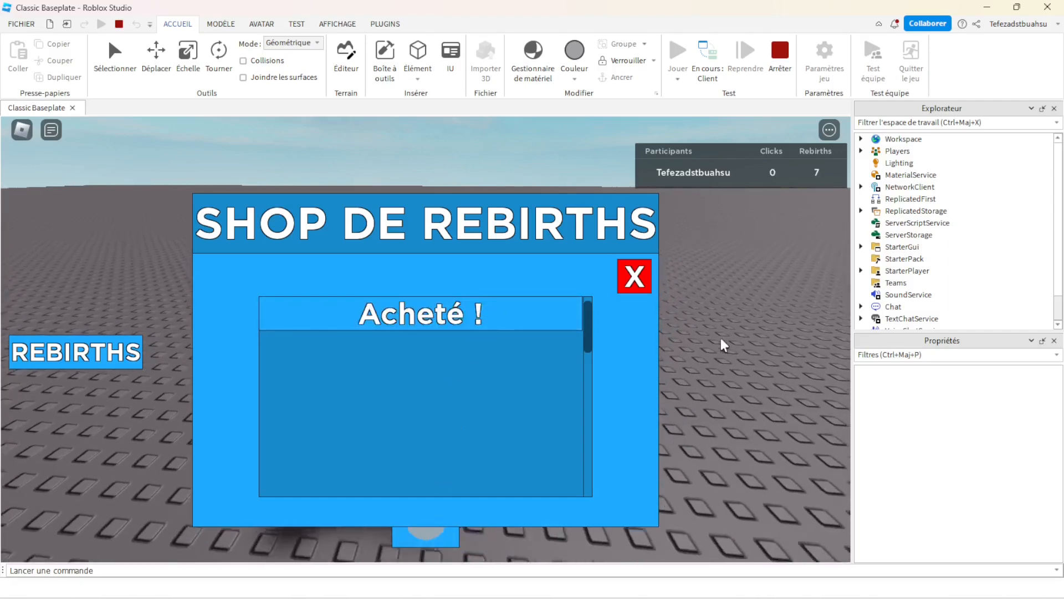
{"action": "left_click", "coordinate": [398, 302]}
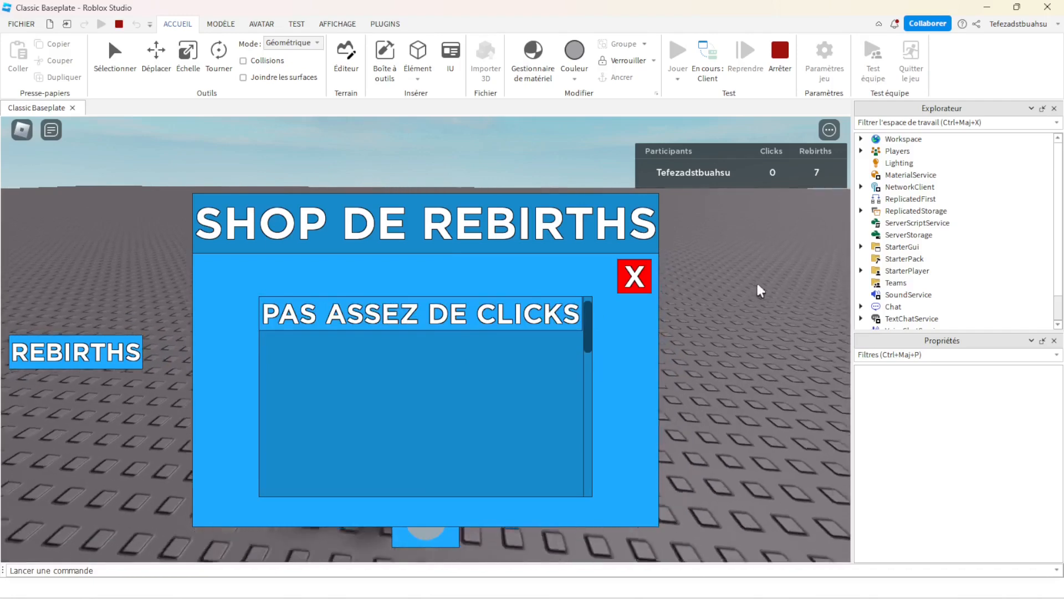
- Collect at least 10 more Clicks with the shop open and trade them for one rebirth
{"action": "left_click", "coordinate": [411, 540]}
{"action": "double_click", "coordinate": [412, 539]}
{"action": "double_click", "coordinate": [412, 538]}
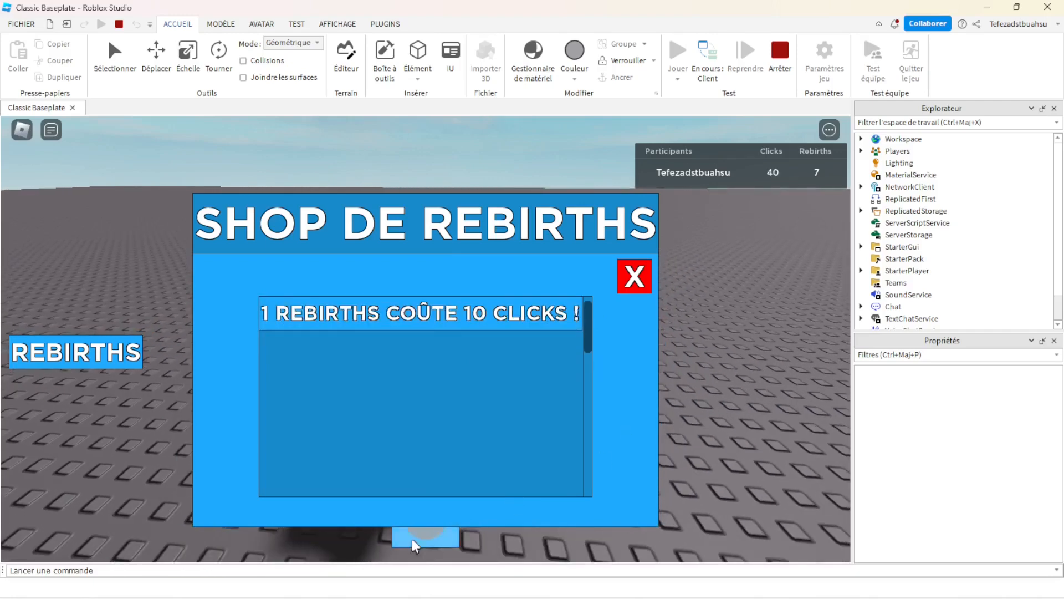
{"action": "triple_click", "coordinate": [412, 539]}
{"action": "double_click", "coordinate": [411, 539]}
{"action": "double_click", "coordinate": [412, 539]}
{"action": "left_click", "coordinate": [463, 315]}
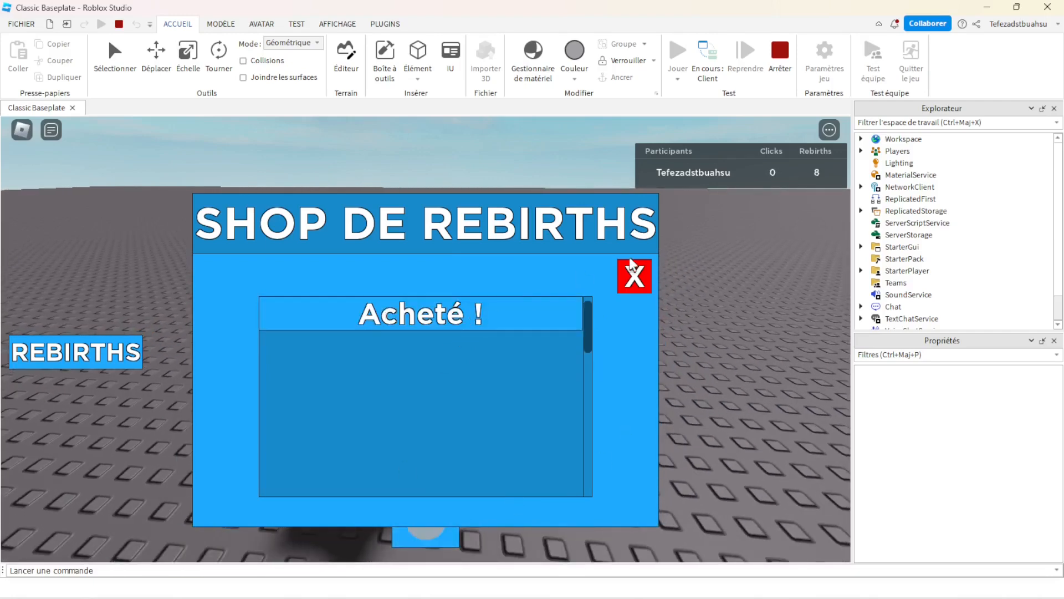
- Test the shop's visibility buttons by closing the rebirth shop, reopening it and closing it again
{"action": "left_click", "coordinate": [635, 276]}
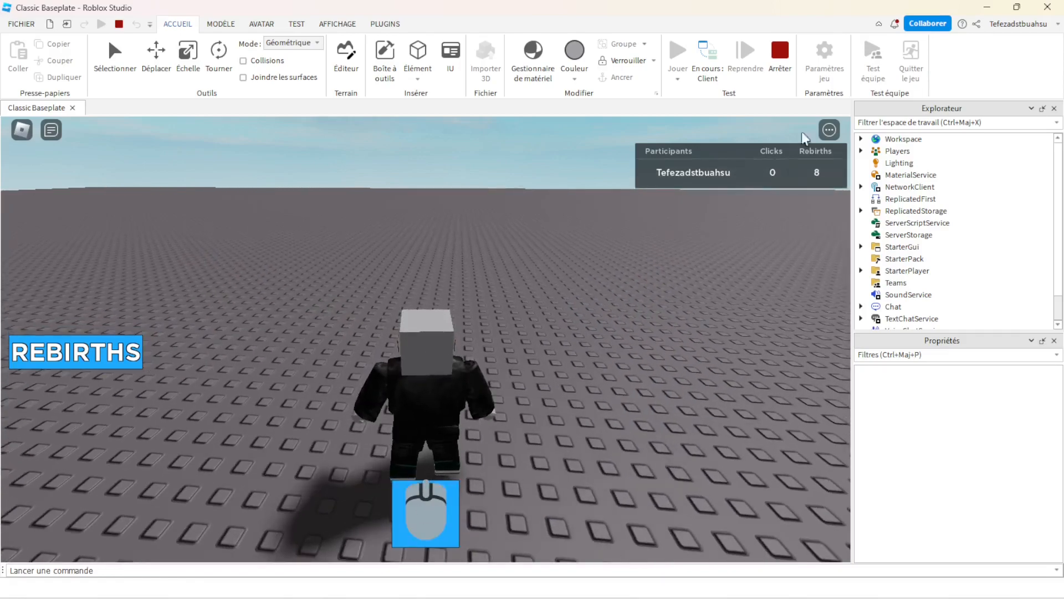
{"action": "left_click", "coordinate": [102, 363]}
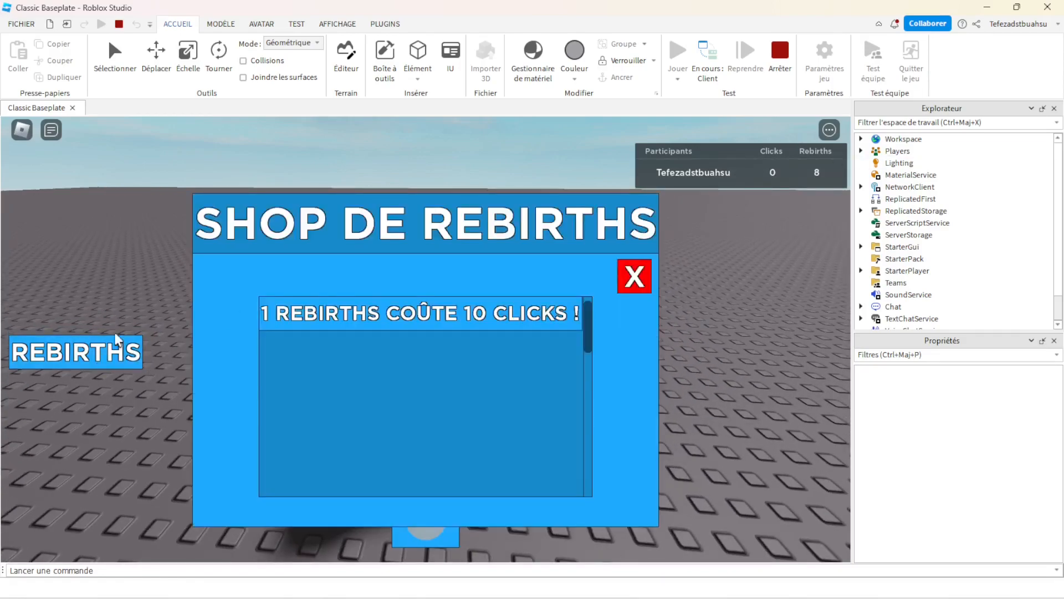
{"action": "left_click", "coordinate": [639, 284]}
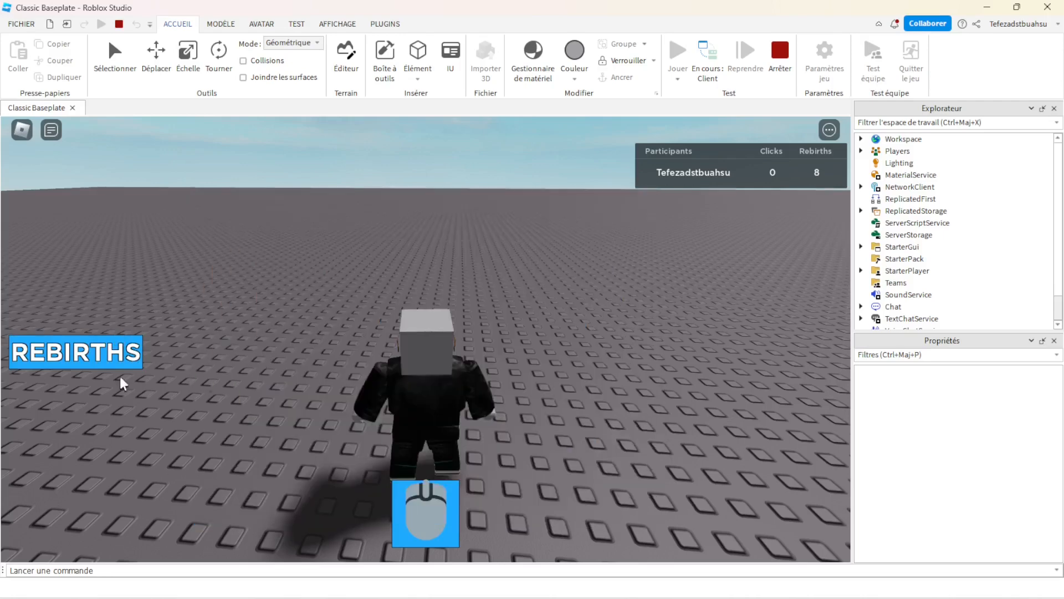
- Run a final purchase test by collecting Clicks and buying one rebirth in the reopened shop, and close the shop
{"action": "left_click", "coordinate": [65, 365]}
{"action": "left_click", "coordinate": [408, 538]}
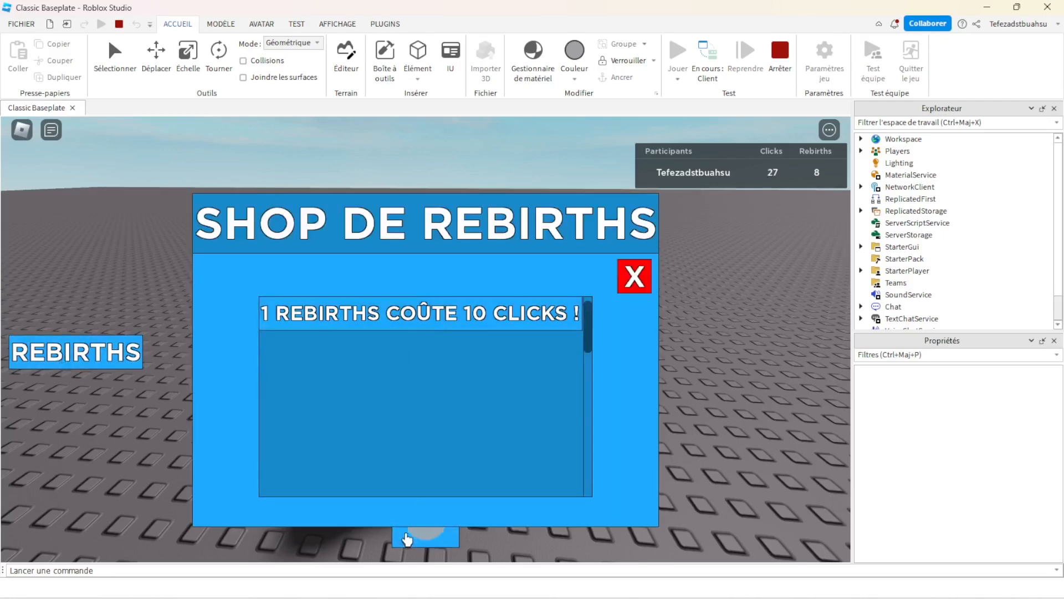
{"action": "left_click", "coordinate": [359, 329]}
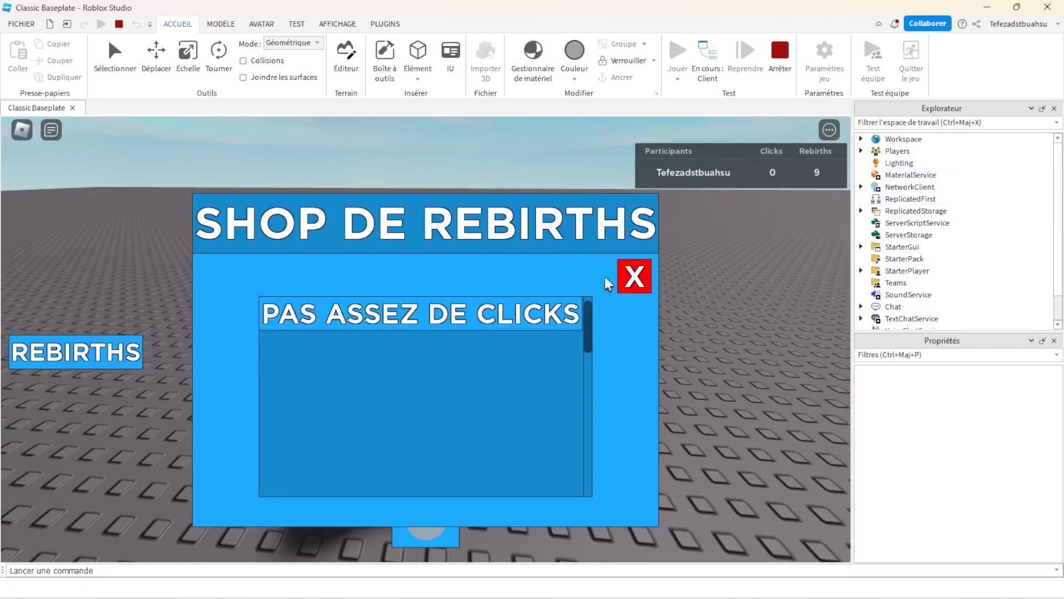
{"action": "left_click", "coordinate": [632, 280]}
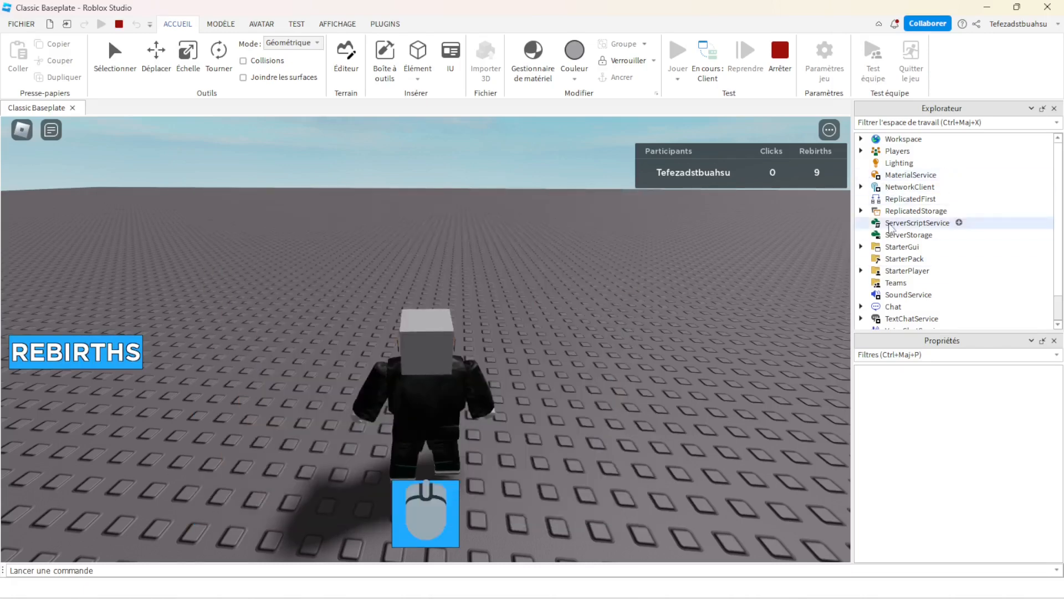
{"action": "mouse_move", "coordinate": [424, 308]}
{"action": "right_mouse_down"}
{"action": "mouse_move", "coordinate": [445, 310]}
{"action": "mouse_move", "coordinate": [430, 311]}
{"action": "right_mouse_up"}
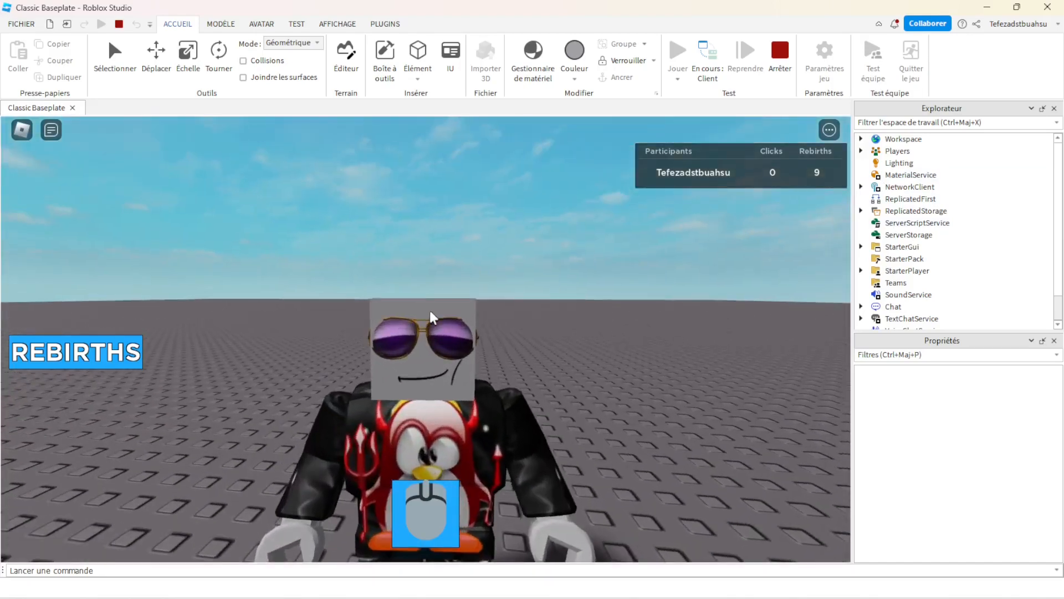